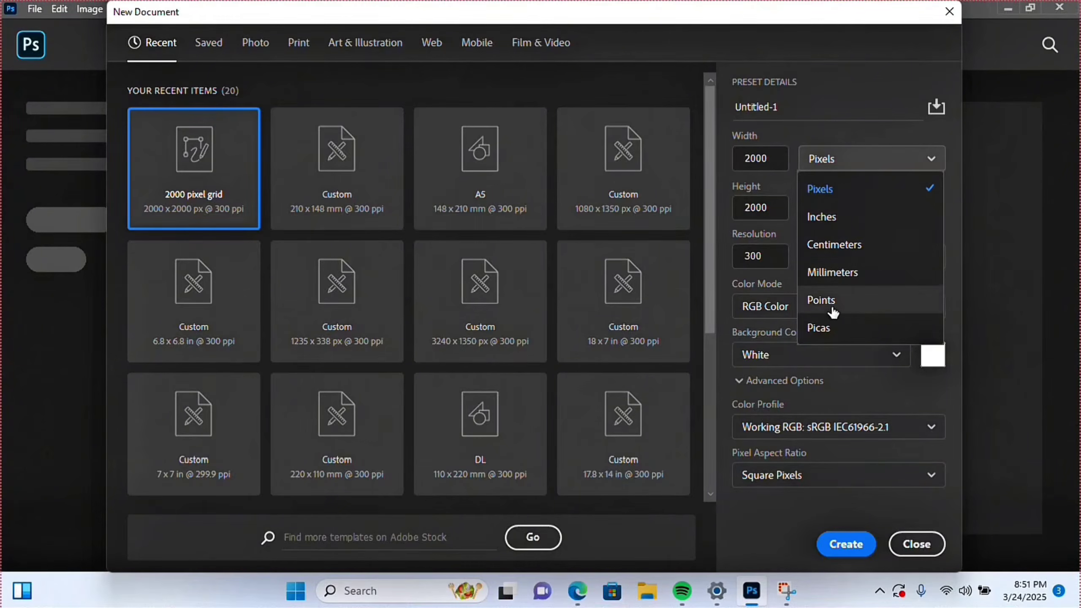
- Create a new document 1080 px wide and 1350 px tall at 300 ppi
left_click(762, 169)
left_click(773, 158)
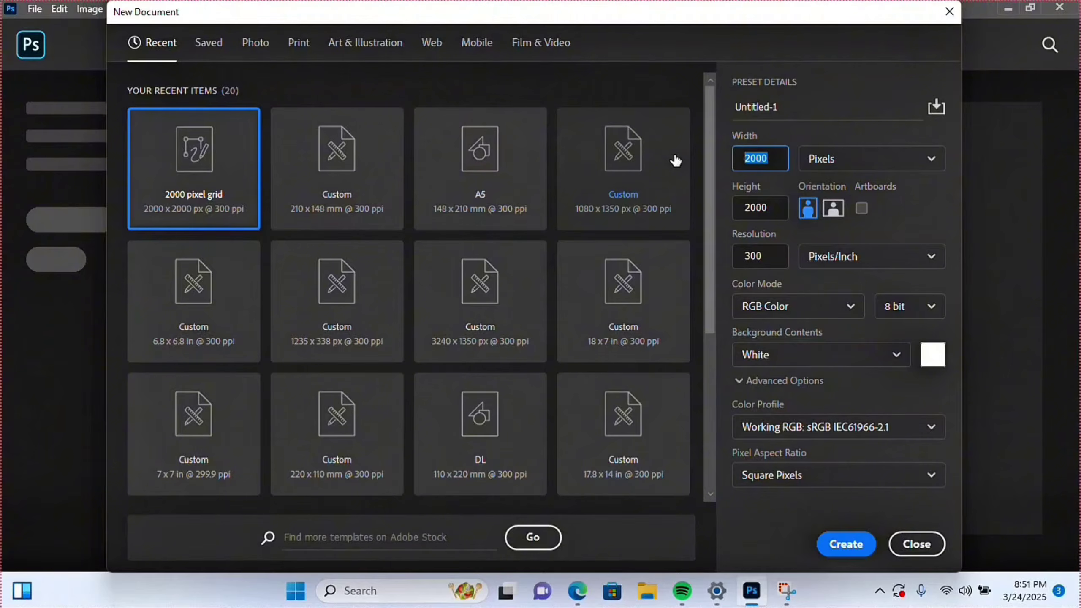
type("108")
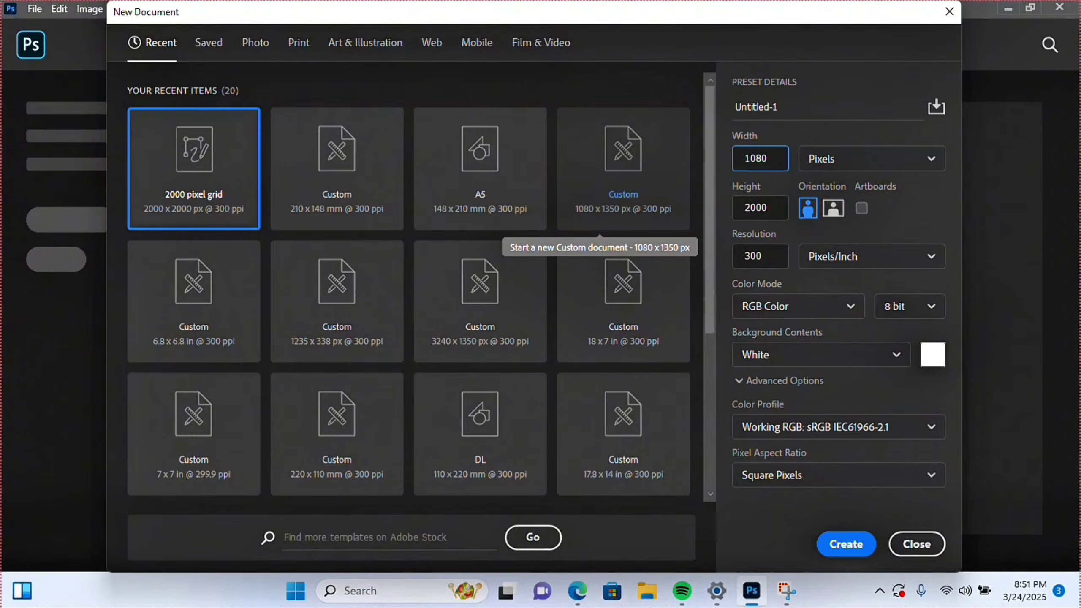
left_click_drag(782, 214, 706, 210)
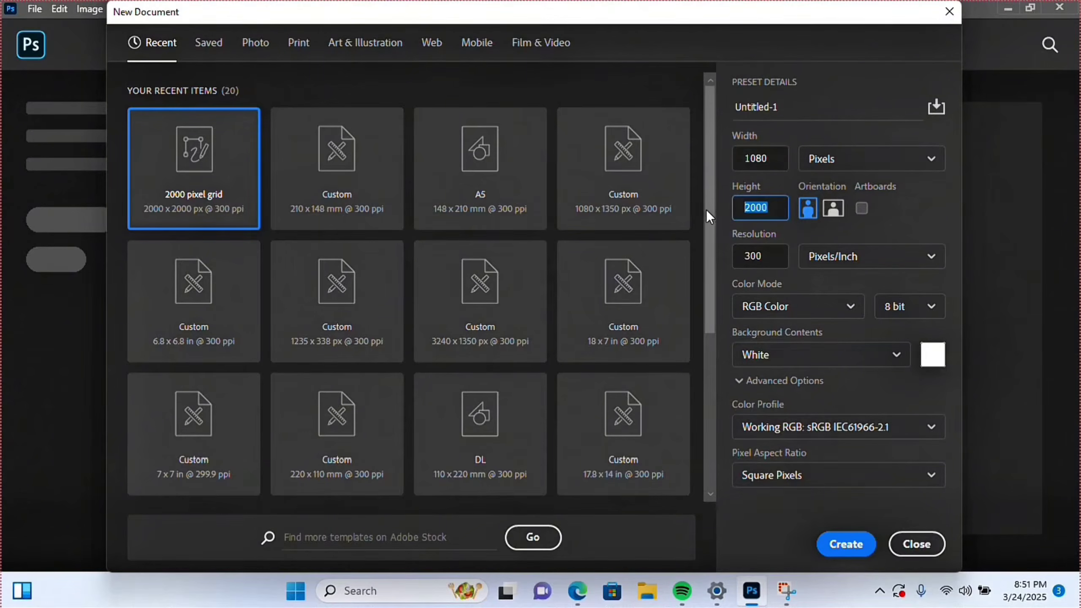
type("350")
left_click(850, 553)
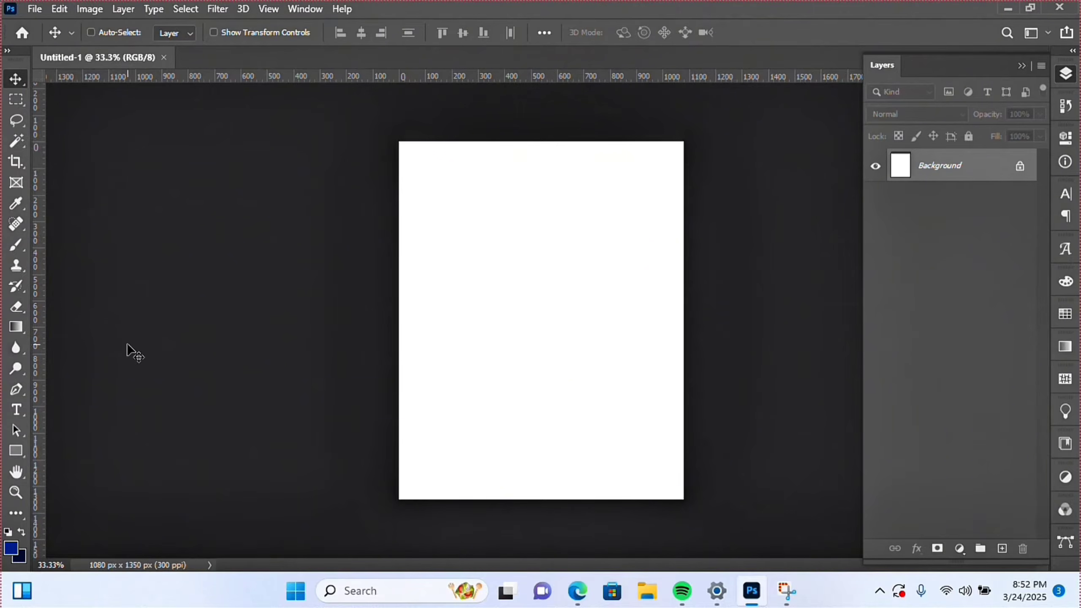
left_click(36, 8)
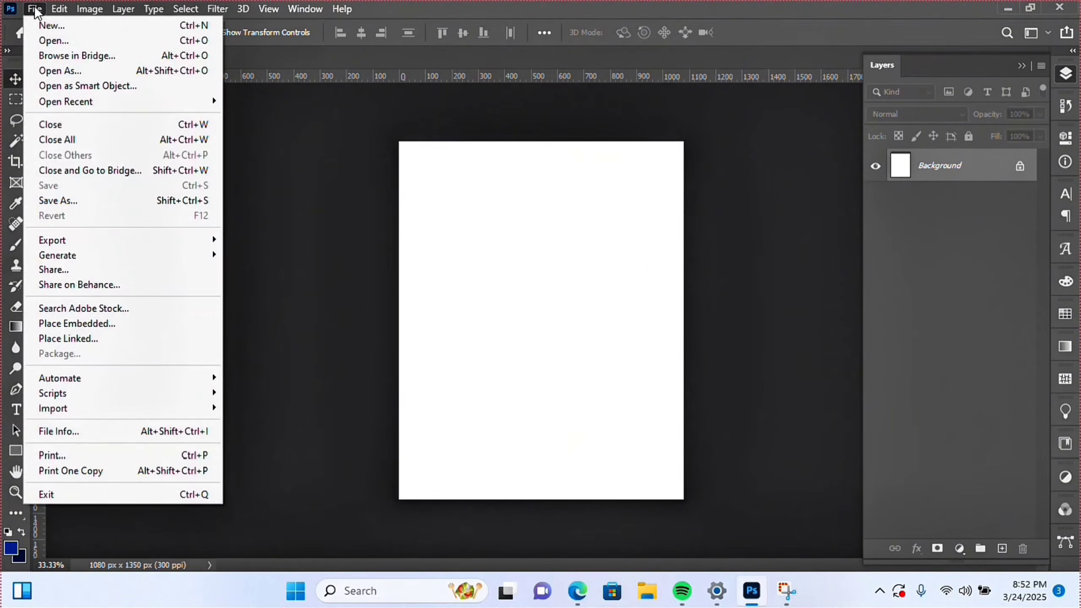
left_click(105, 327)
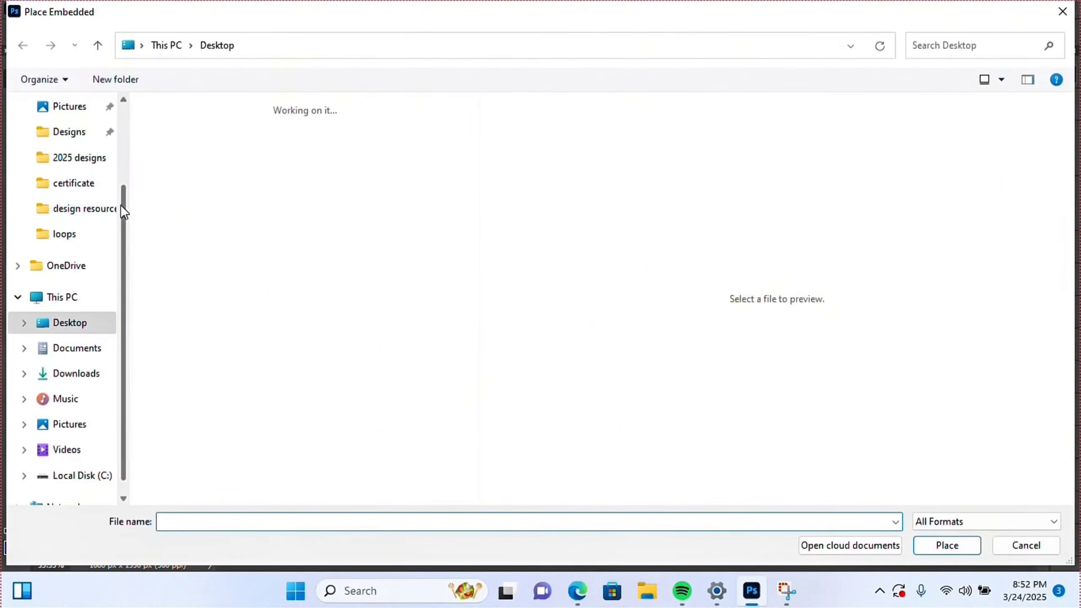
left_click(55, 208)
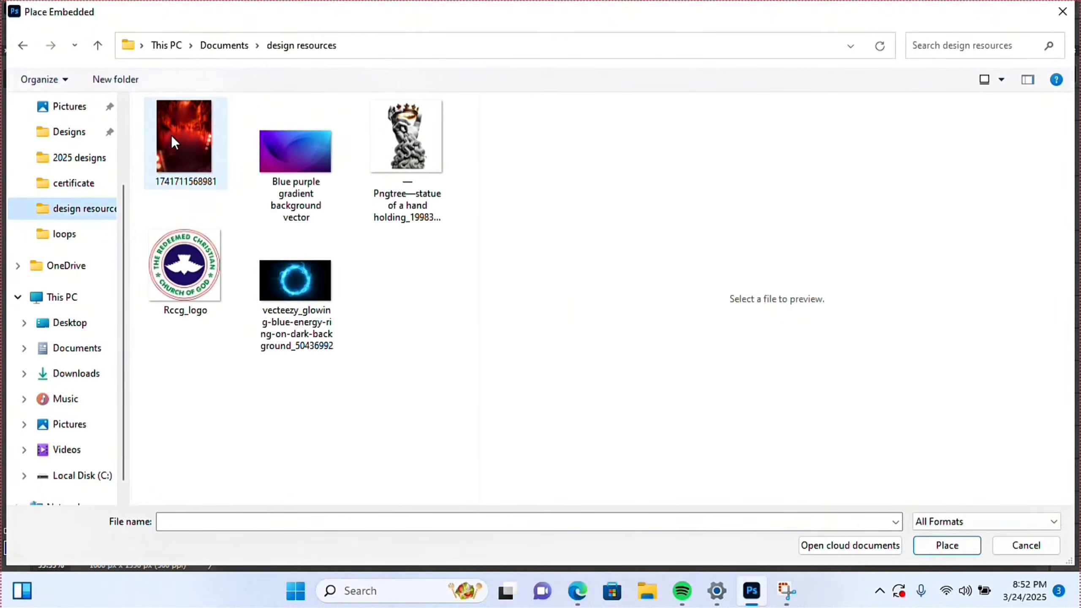
double_click(202, 147)
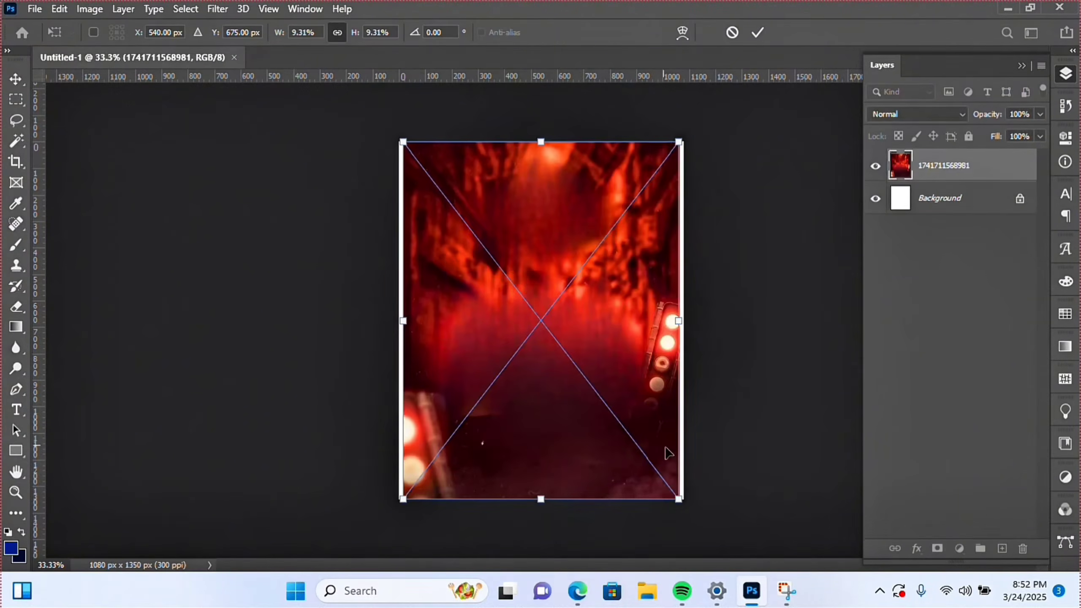
left_click_drag(683, 503, 700, 524)
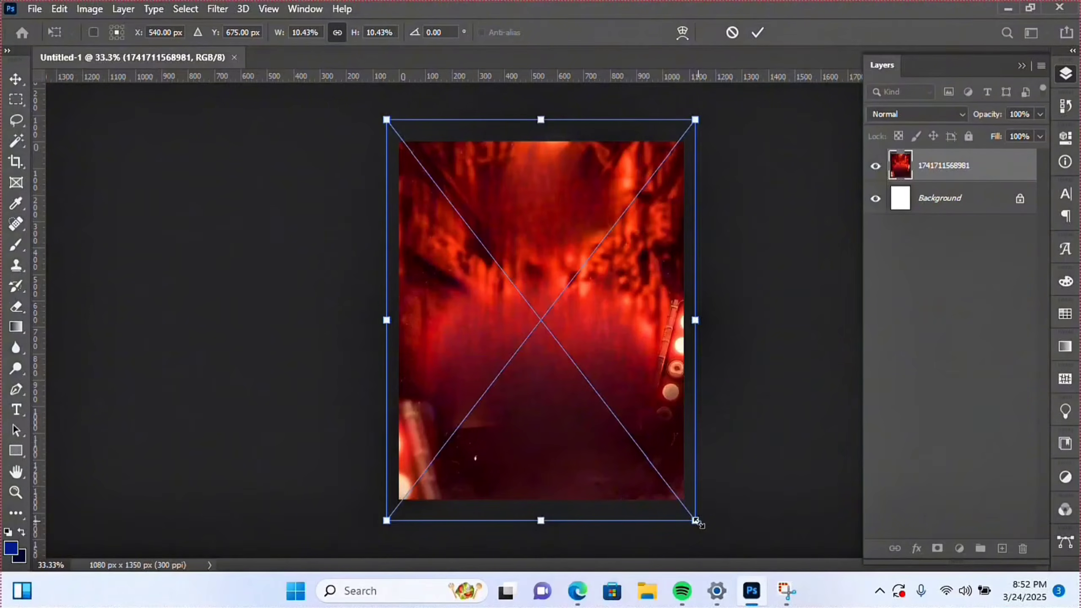
left_click_drag(628, 437, 628, 415)
key("Return")
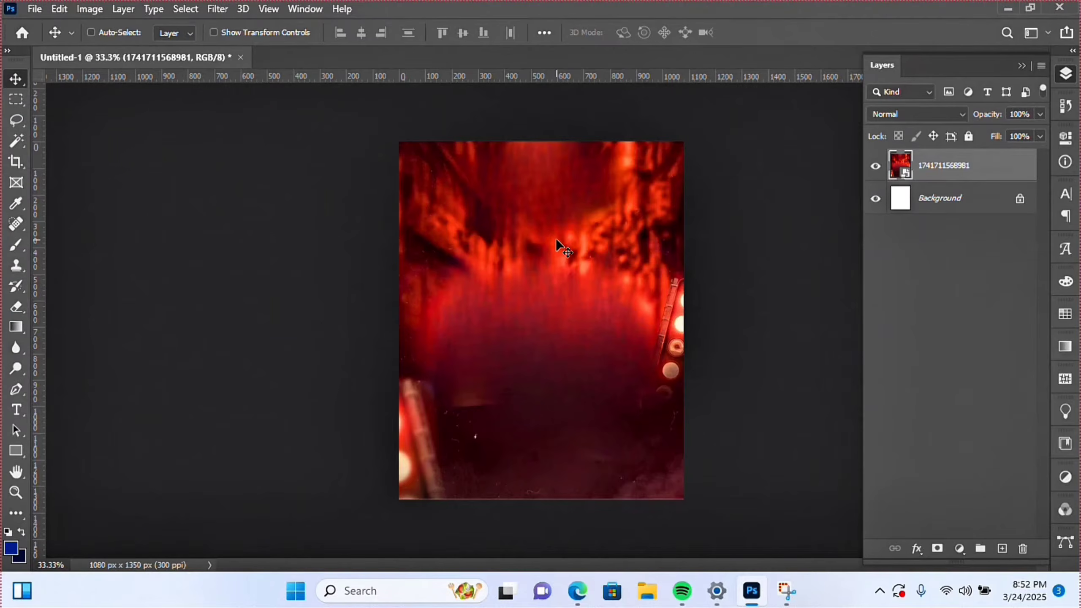
key("Down")
key("Down")
key("Down")
key("Down")
key("Down")
key("Down")
key("Down")
key("Down")
key("Down")
key("Down")
key("Down")
key("Down")
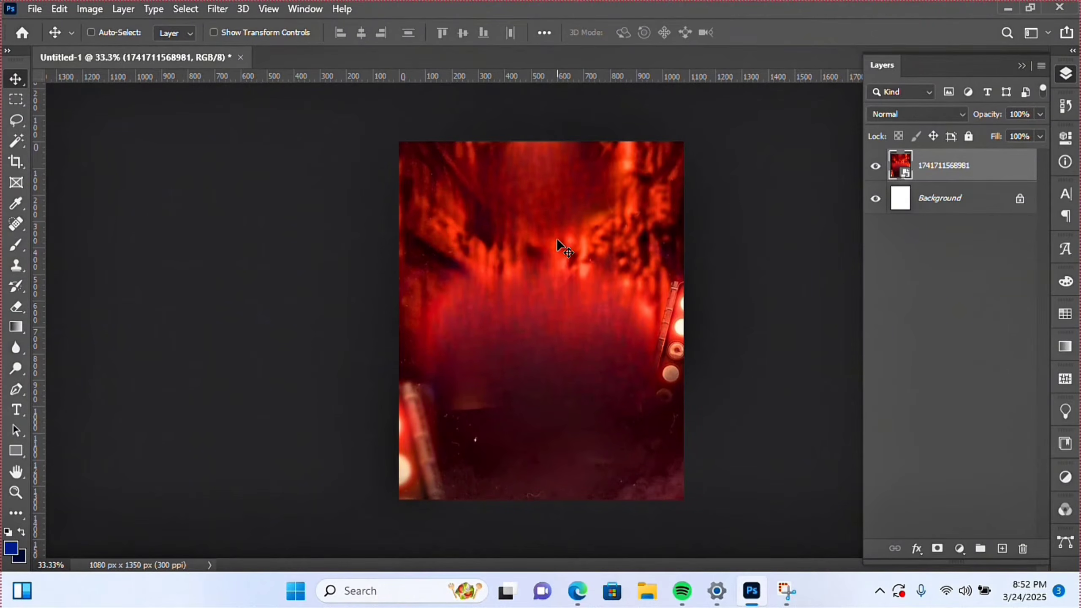
- Apply a Gaussian Blur with an 18-pixel radius to the red photo
left_click(210, 9)
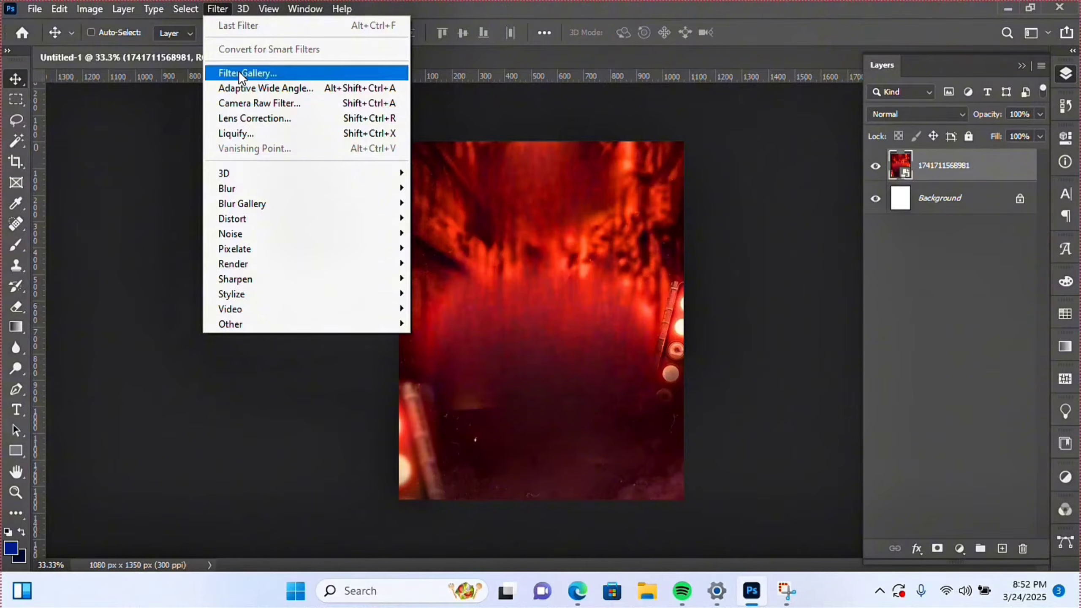
mouse_move(246, 188)
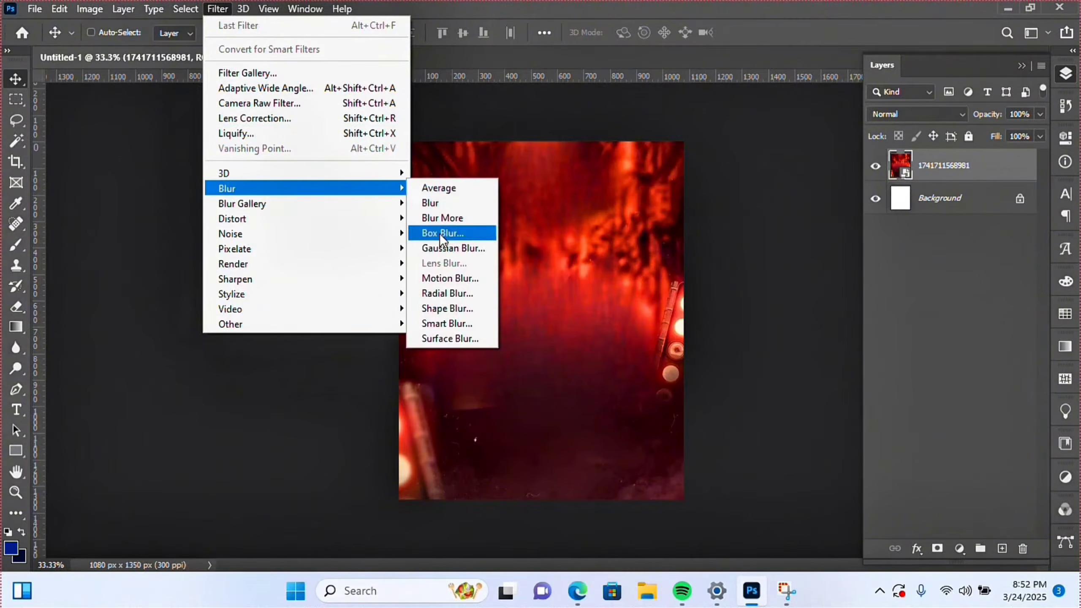
left_click(442, 245)
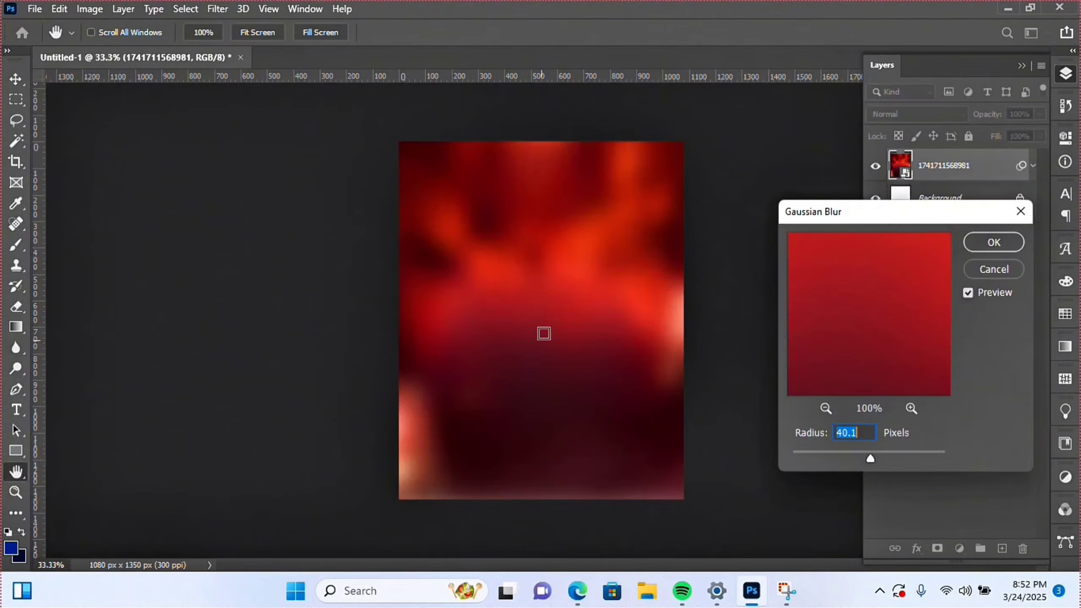
left_click_drag(867, 457, 857, 459)
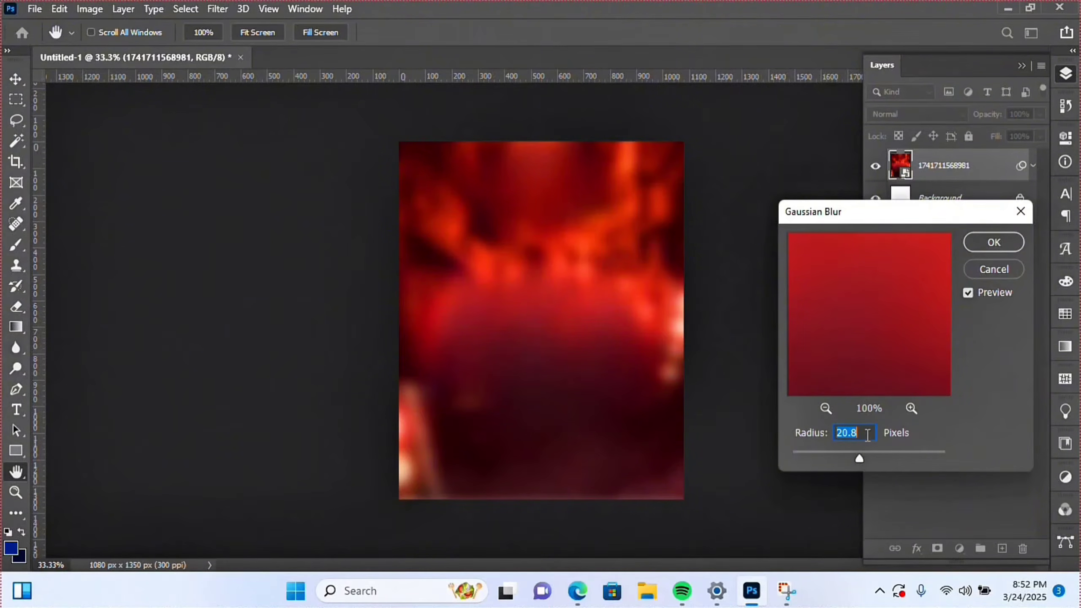
type("17")
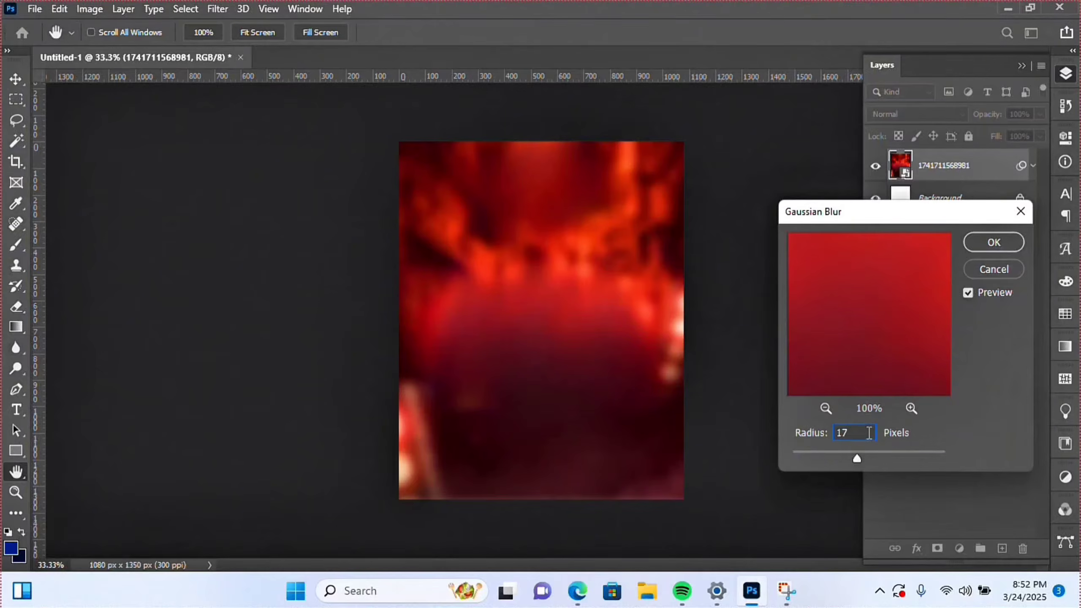
key("BackSpace")
type("8")
left_click(981, 245)
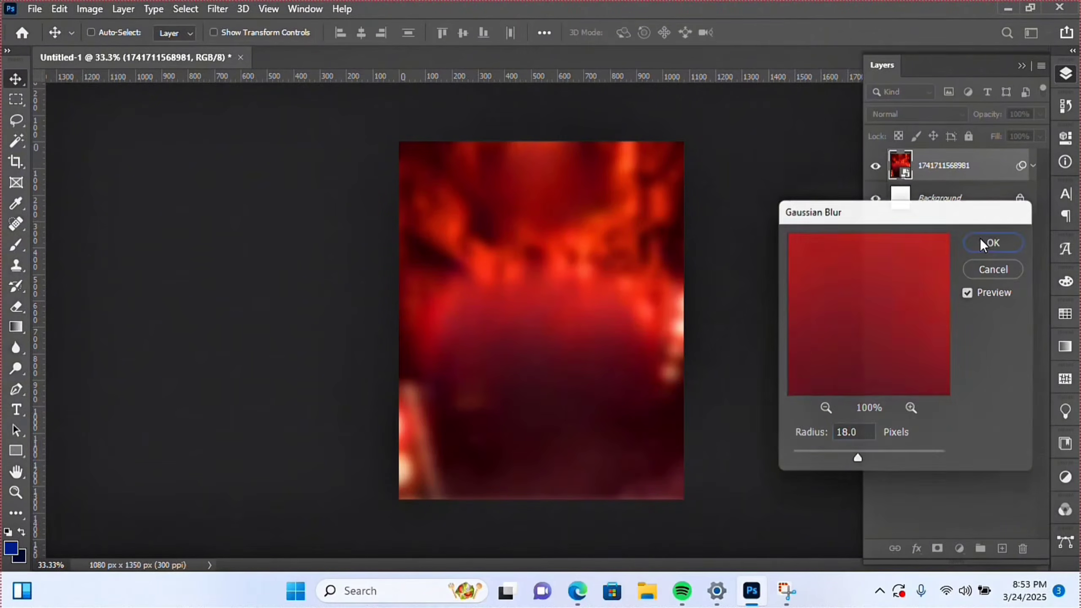
- Stretch the blurred photo slightly taller downward
key("ctrl+t")
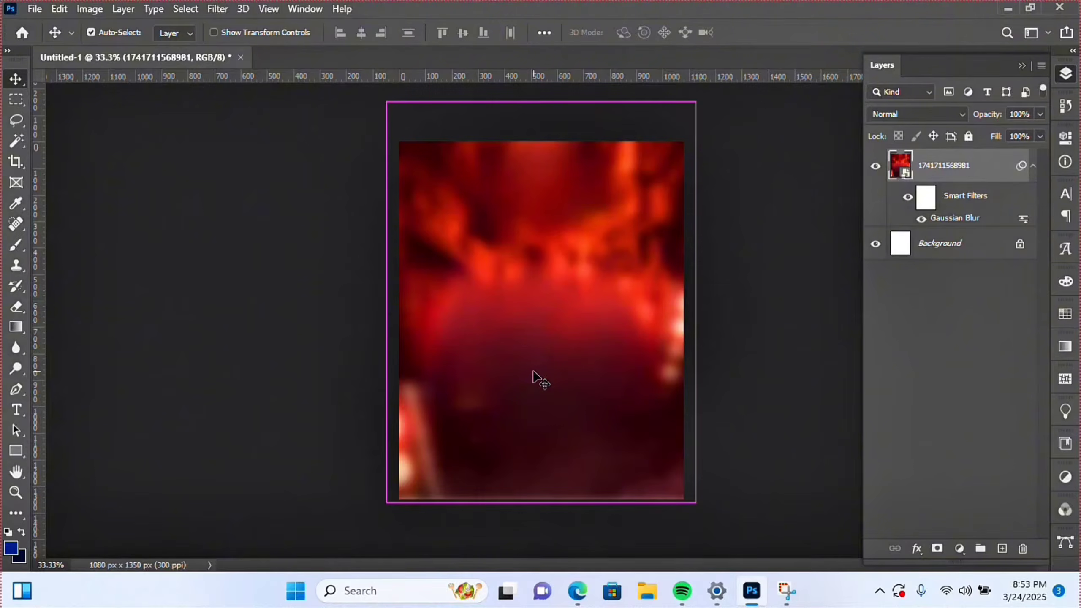
left_click(536, 240)
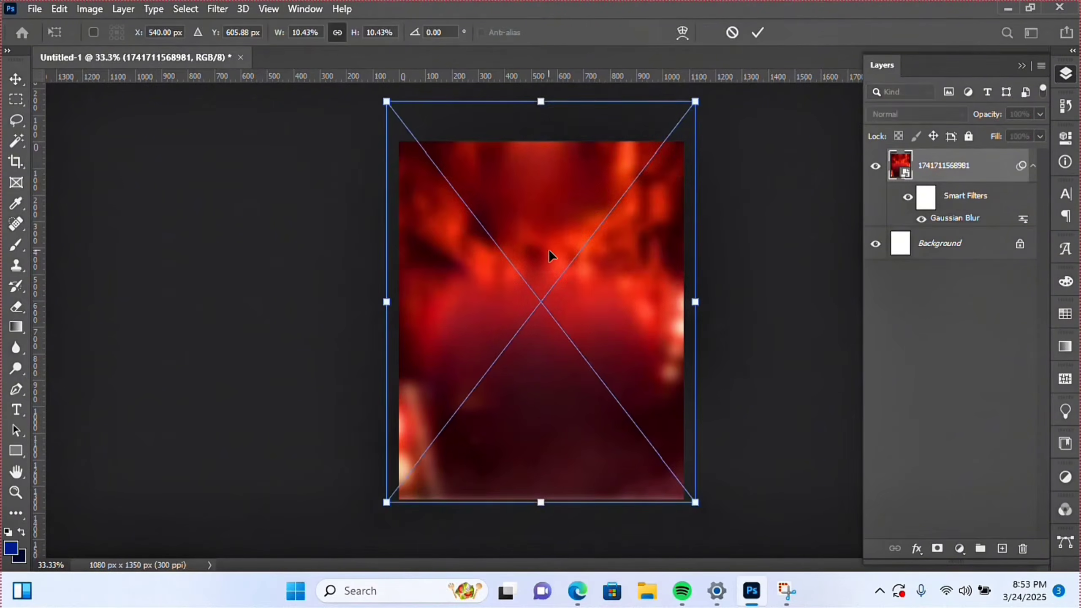
left_click_drag(544, 509, 545, 516)
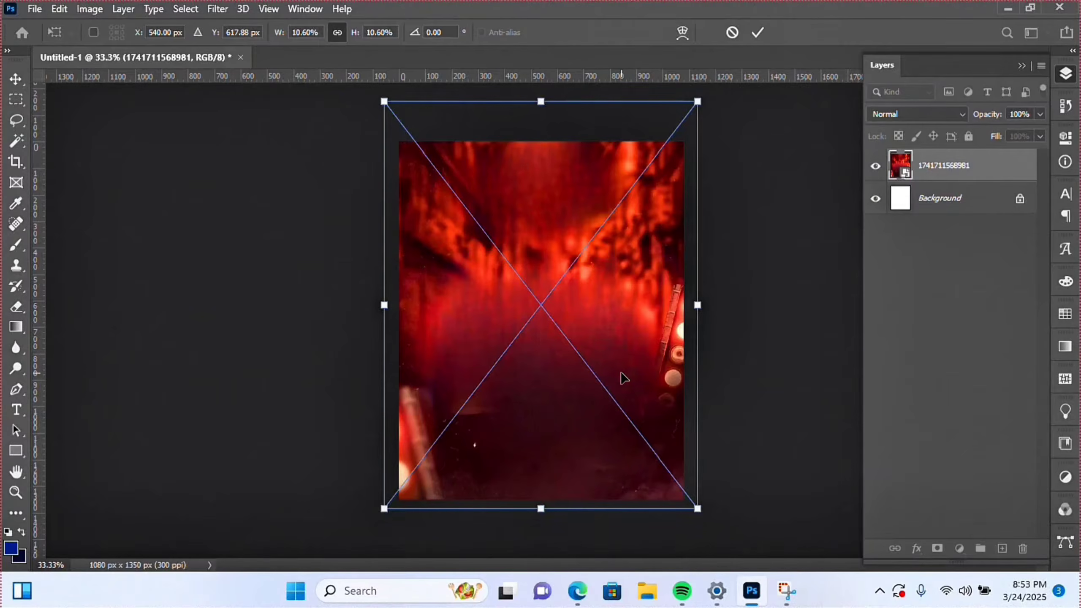
key("Return")
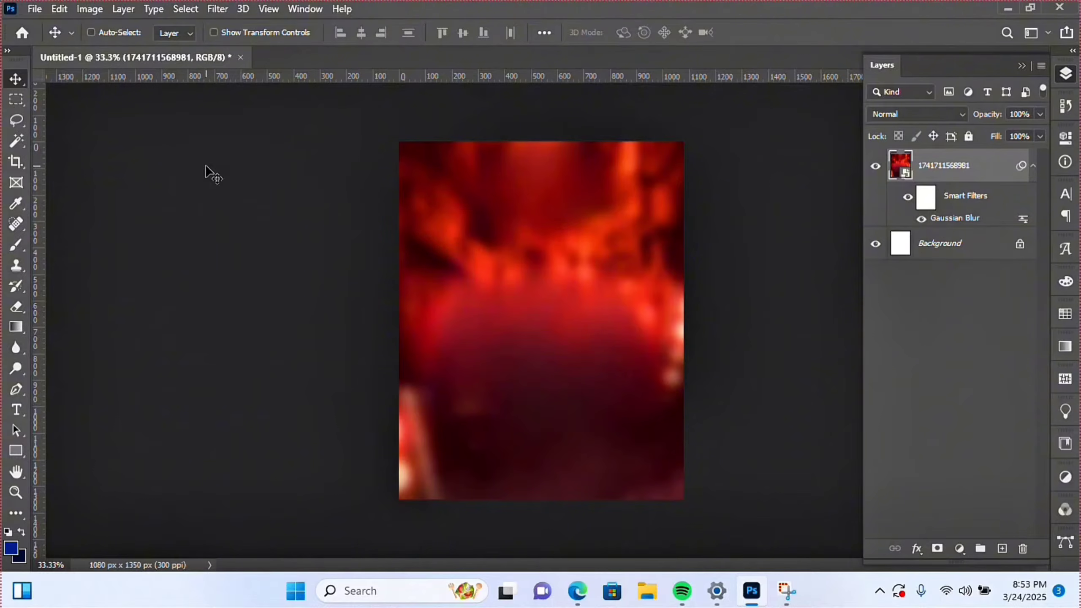
- Place the Blue purple gradient background vector image as an embedded layer
left_click(38, 11)
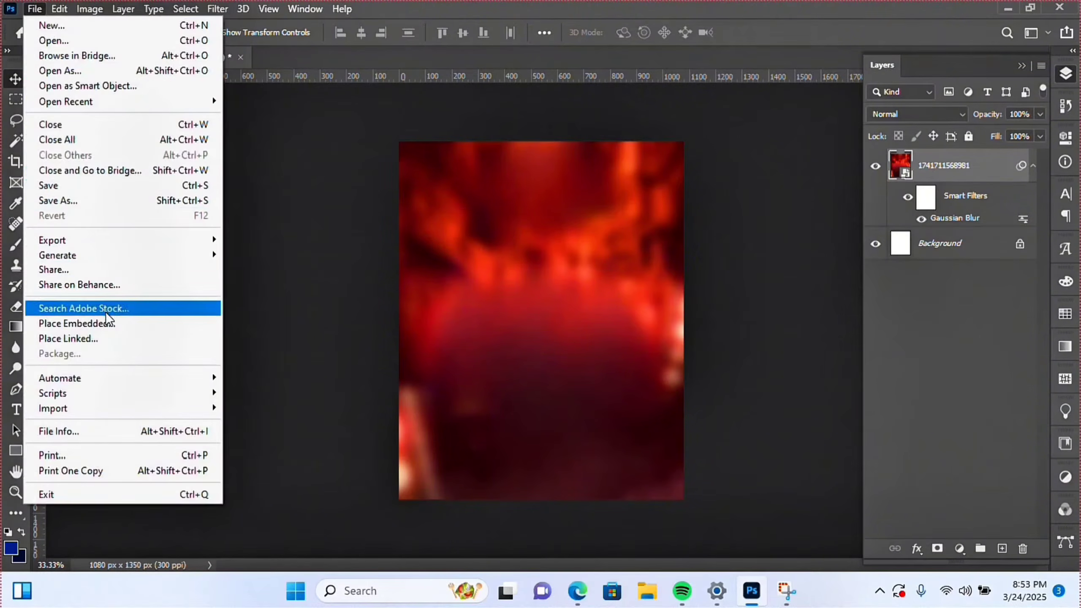
left_click(106, 326)
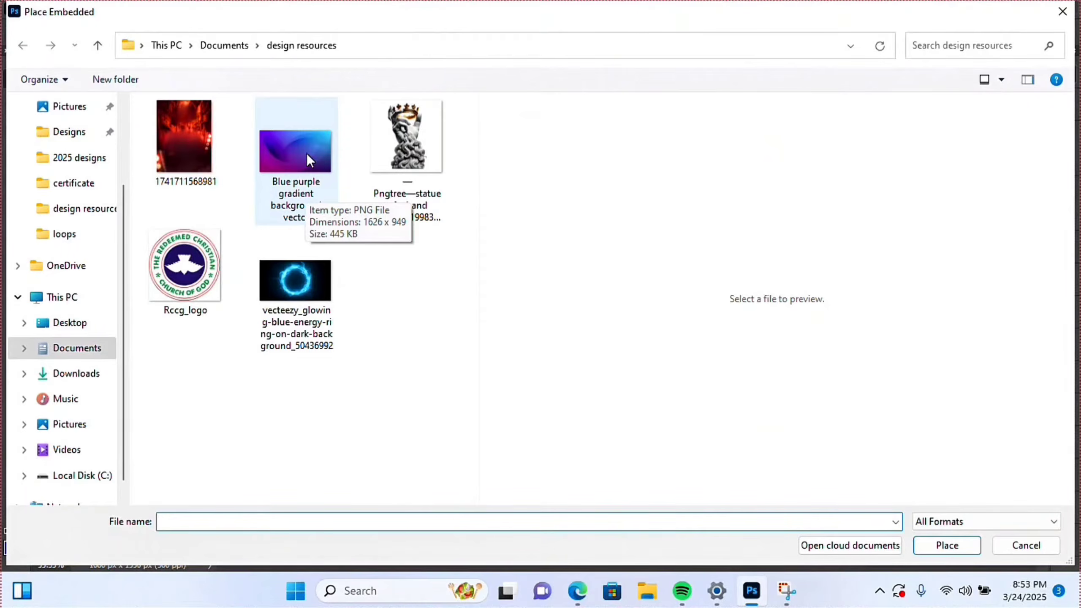
double_click(307, 154)
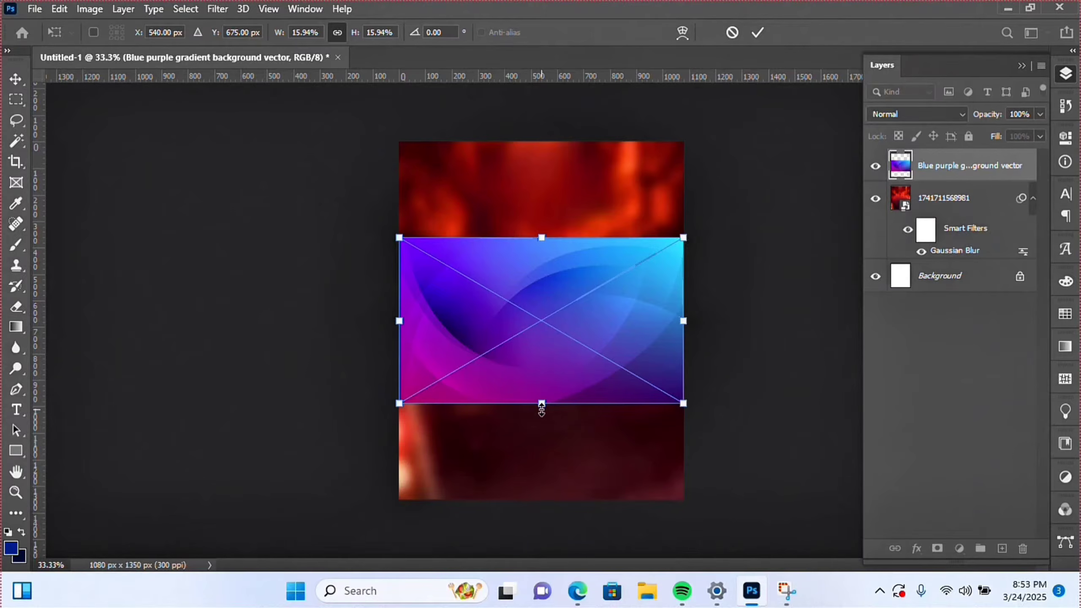
- Enlarge the gradient image and shift it sideways to cover the whole canvas
left_click_drag(542, 409, 579, 505)
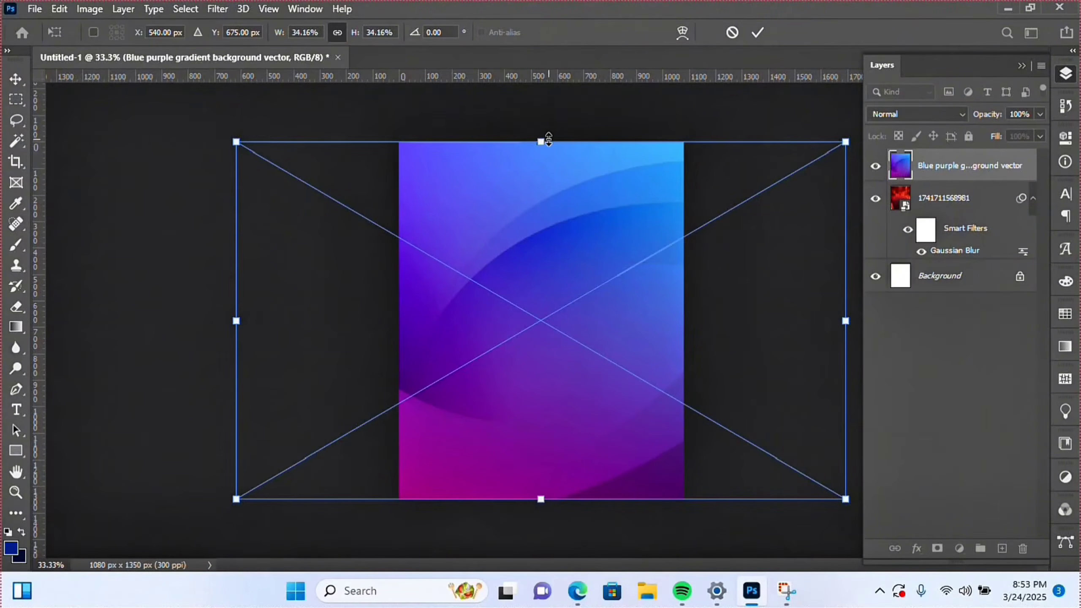
left_click_drag(546, 139, 541, 116)
left_click_drag(596, 241, 509, 262)
key("Return")
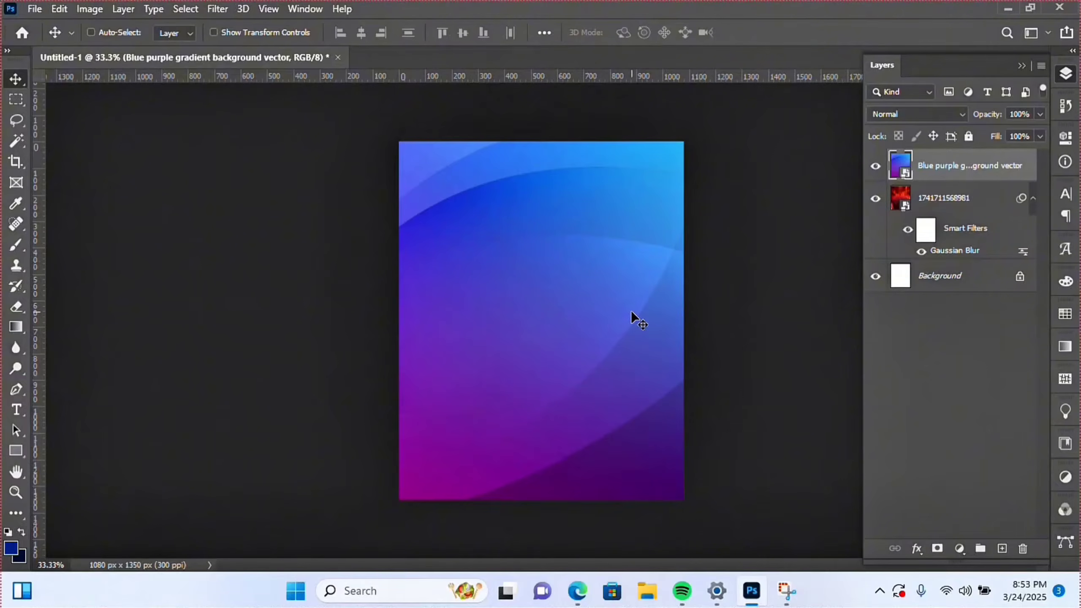
left_click_drag(618, 317, 644, 313)
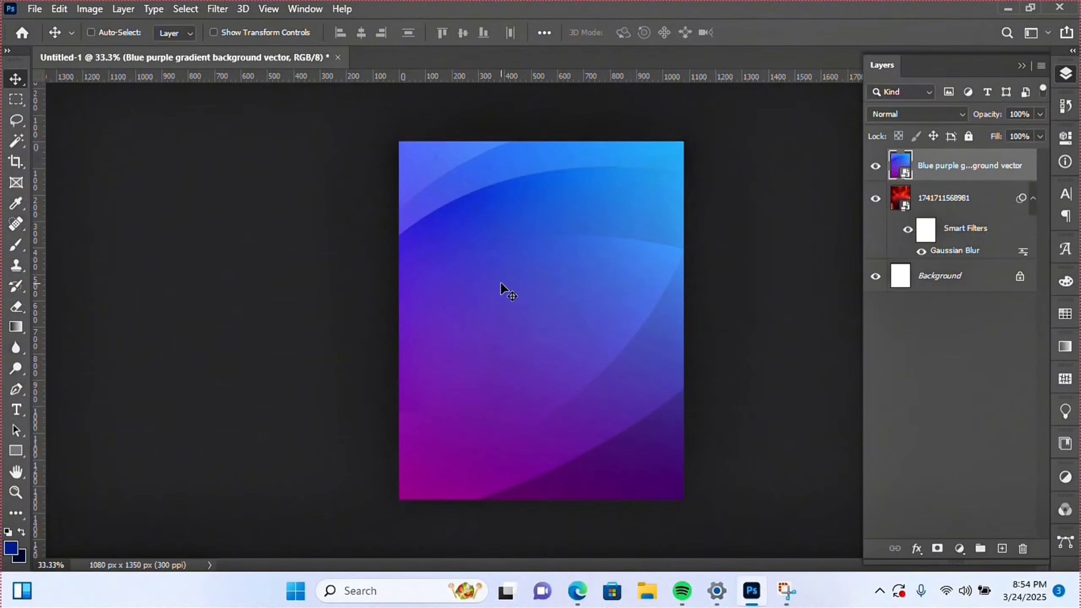
left_click_drag(500, 283, 551, 299)
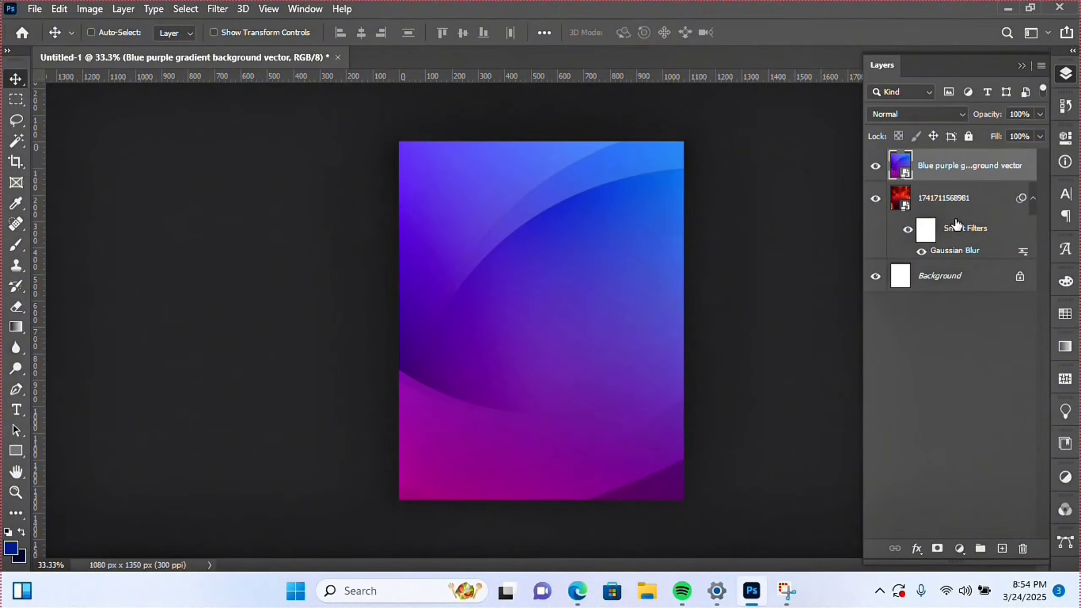
- Set the gradient layer's blend mode to Color and shift it over the photo
left_click(930, 115)
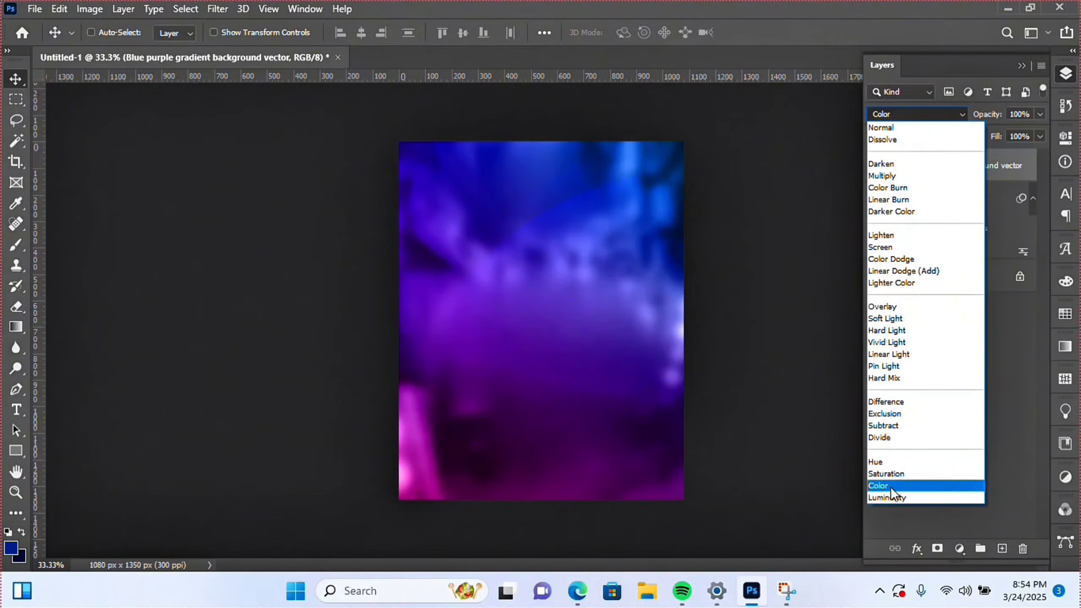
left_click(891, 487)
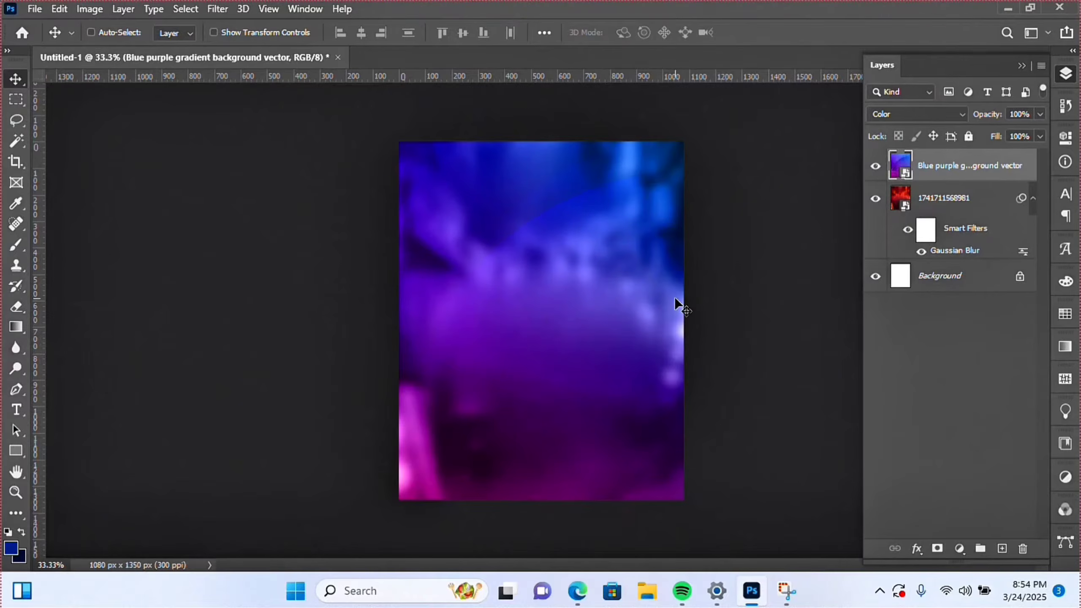
left_click_drag(652, 284, 469, 310)
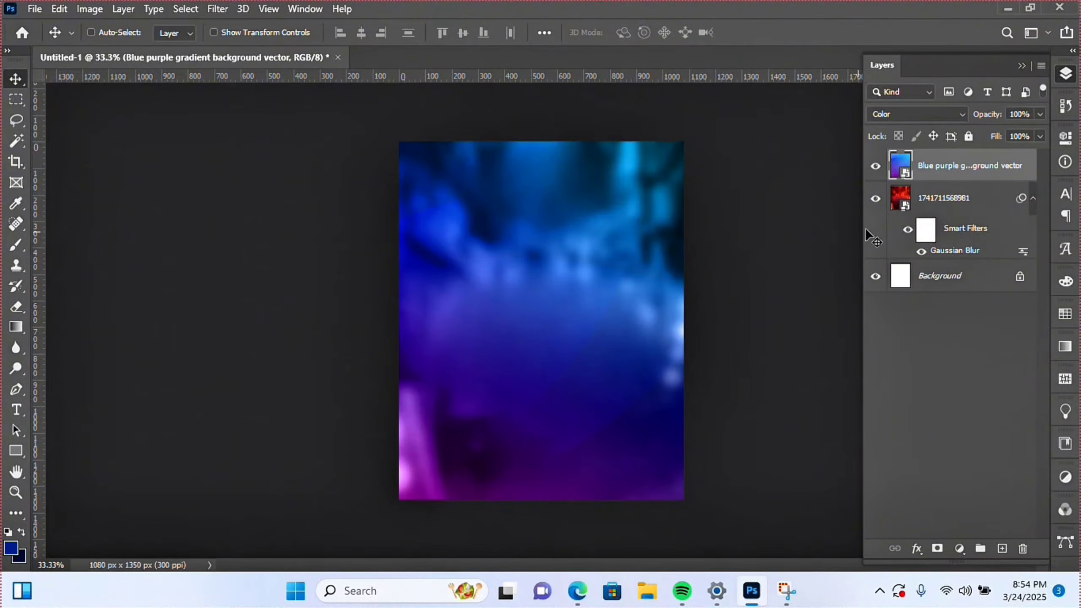
left_click(994, 202)
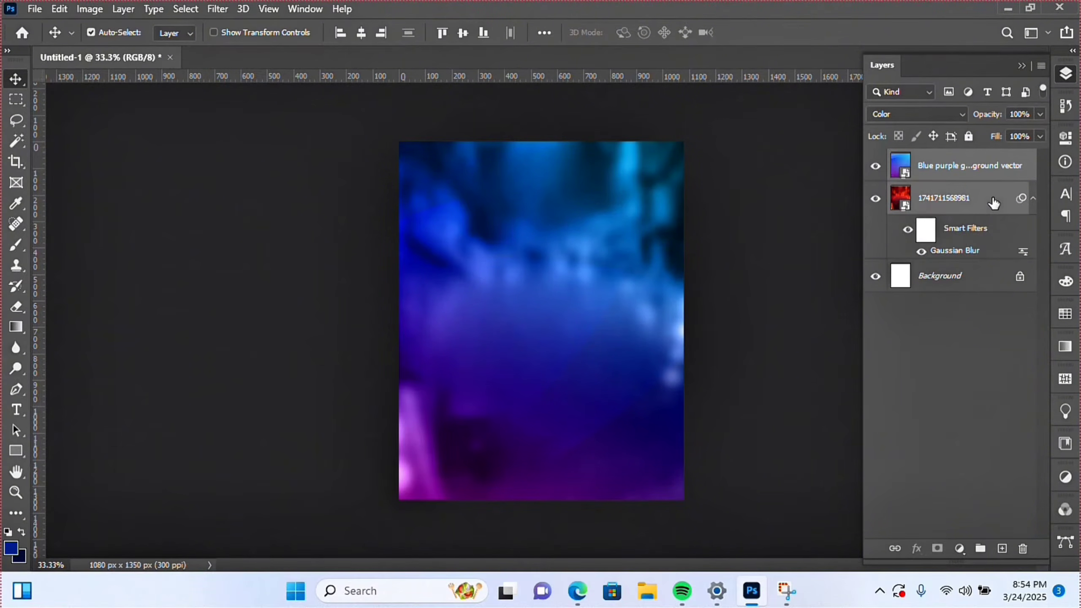
key("ctrl+g")
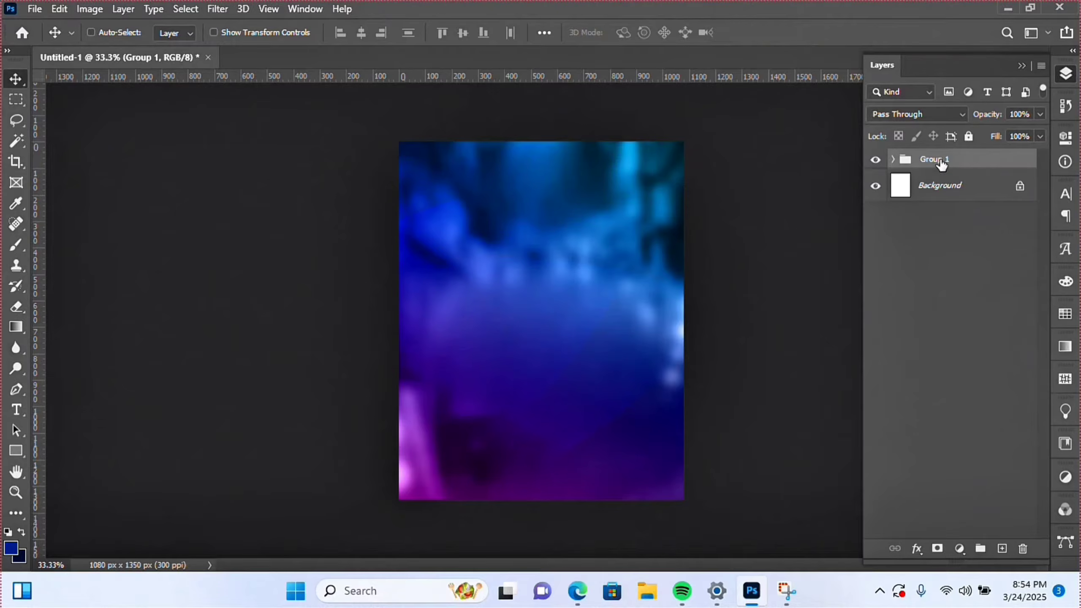
double_click(942, 160)
type("Background")
key("Return")
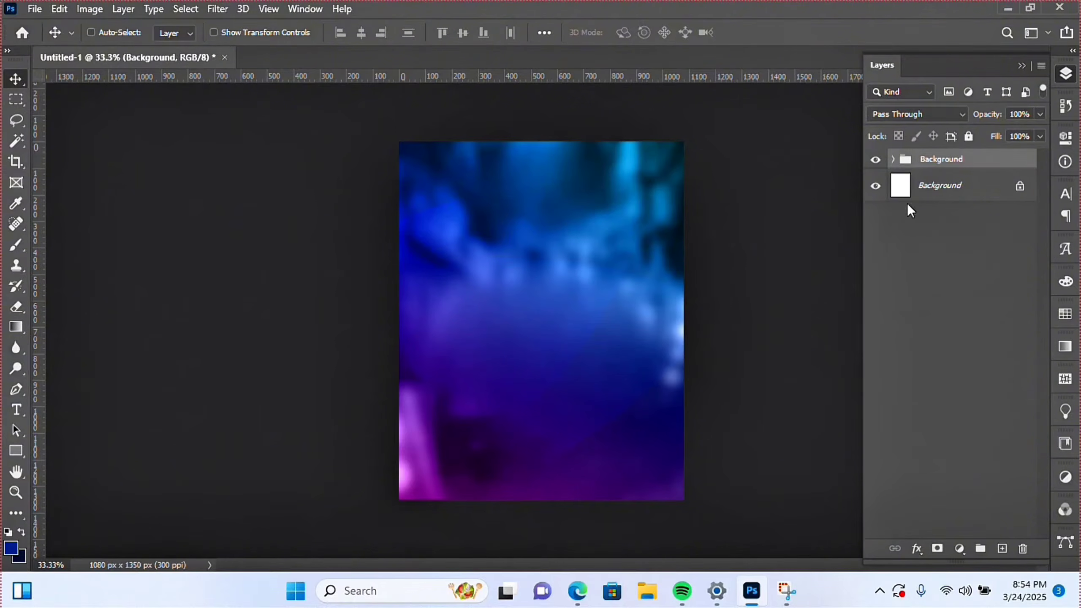
left_click(876, 160)
left_click(876, 160)
- Place Rccg_logo and shrink it to about 17% at the top centre
left_click(25, 9)
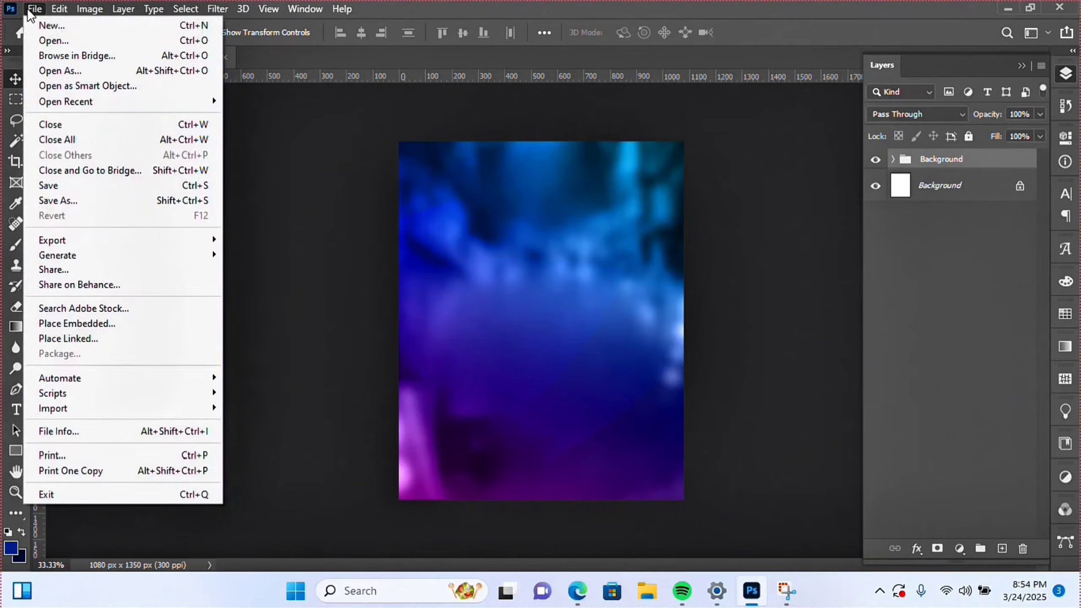
left_click(134, 323)
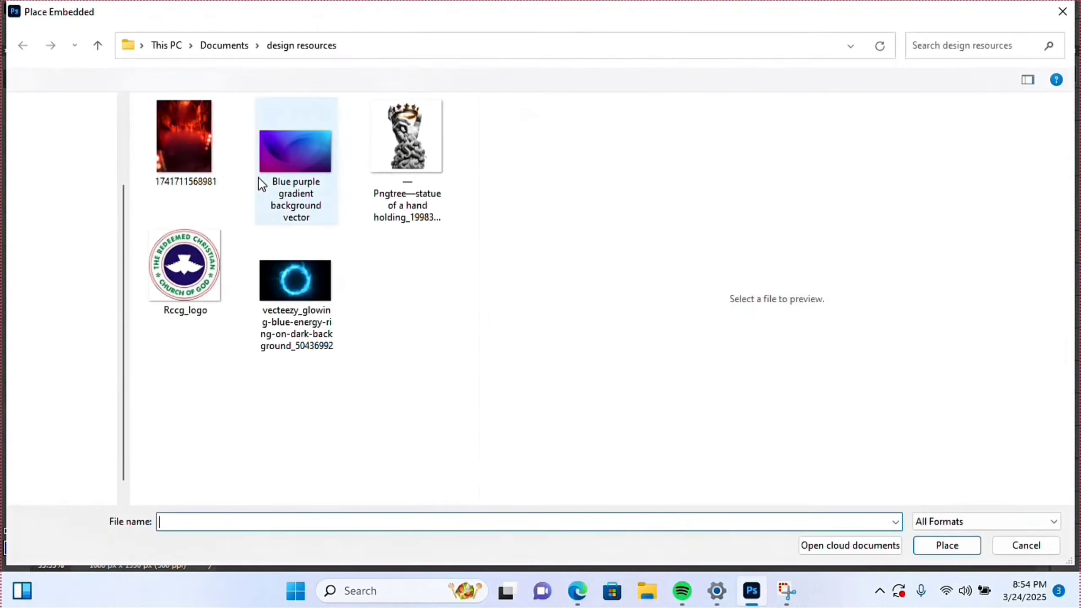
double_click(180, 269)
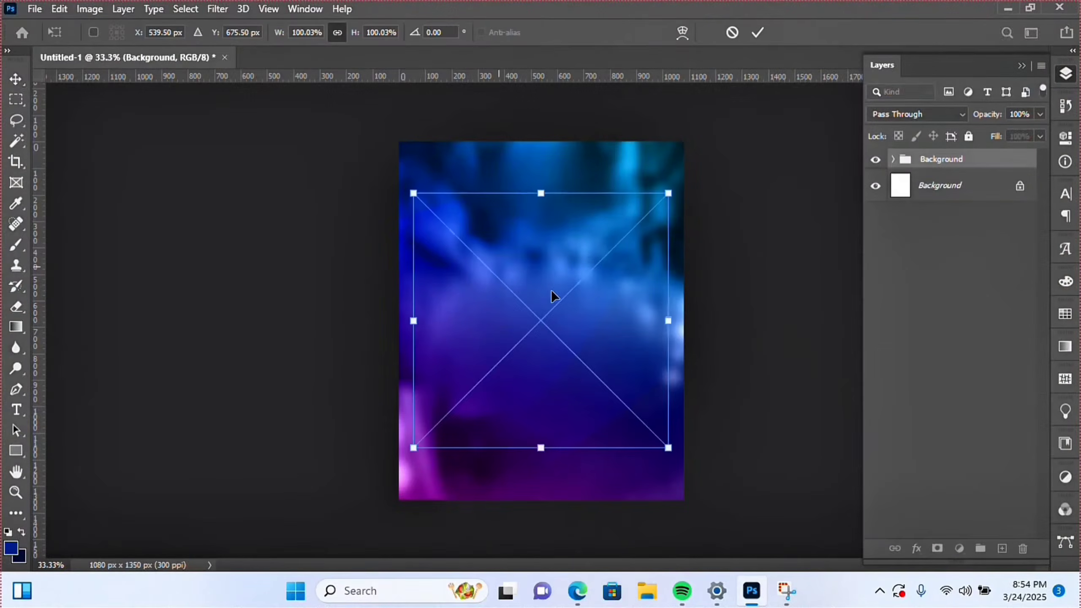
left_click_drag(545, 448, 533, 350)
left_click_drag(533, 348, 545, 179)
key("Return")
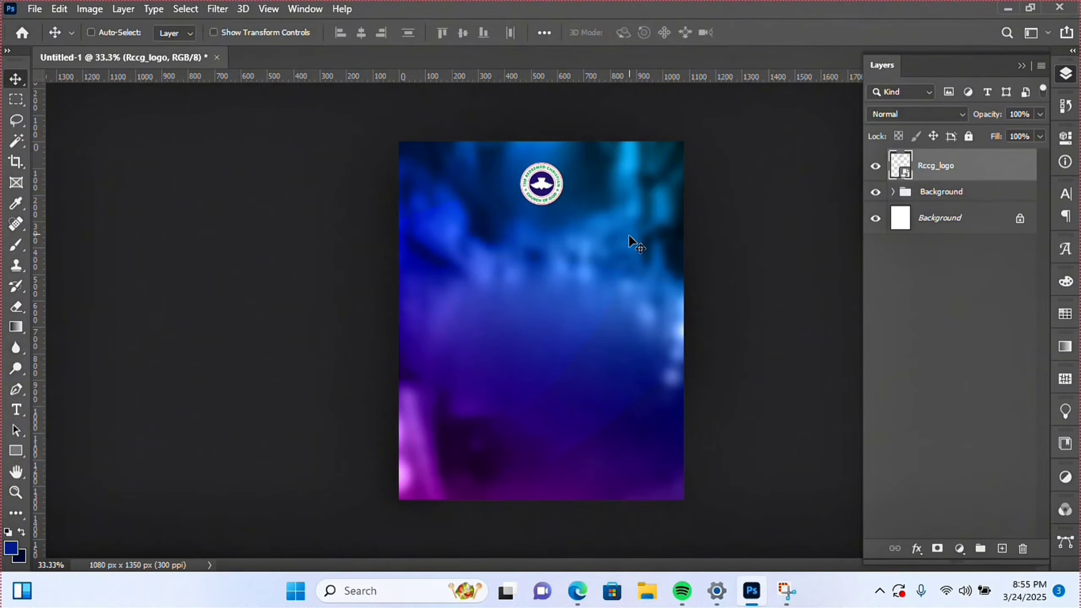
- Type the two-line heading 'REDEEMED CHRISTAIN / CHURCH OF GOD' below the logo
key("t")
left_click(486, 223)
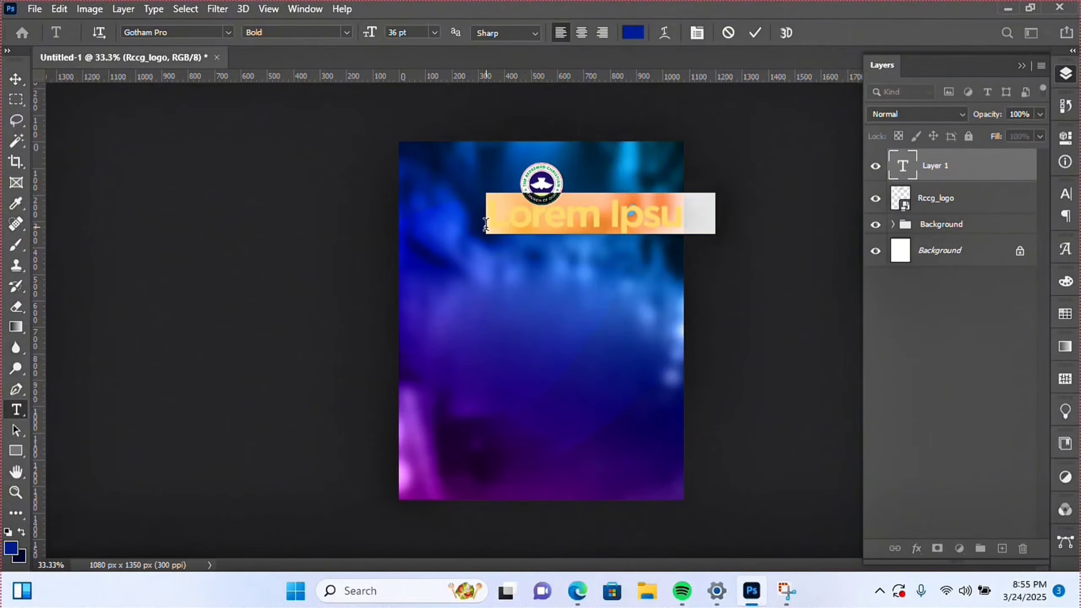
type("RE")
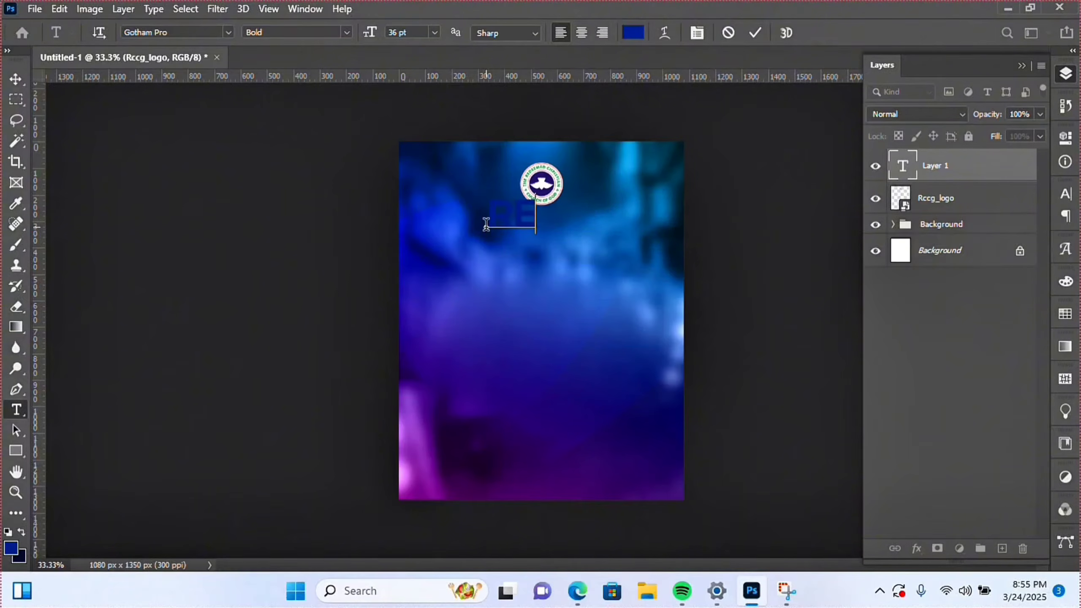
type("DEEME")
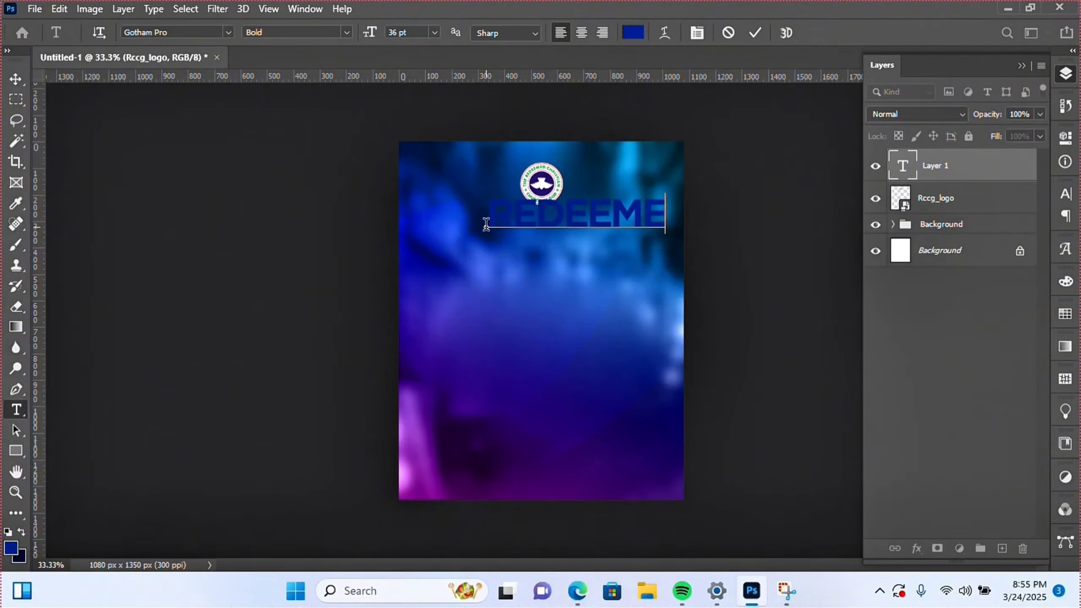
type("D CH")
key("Return")
type("CHURCJ")
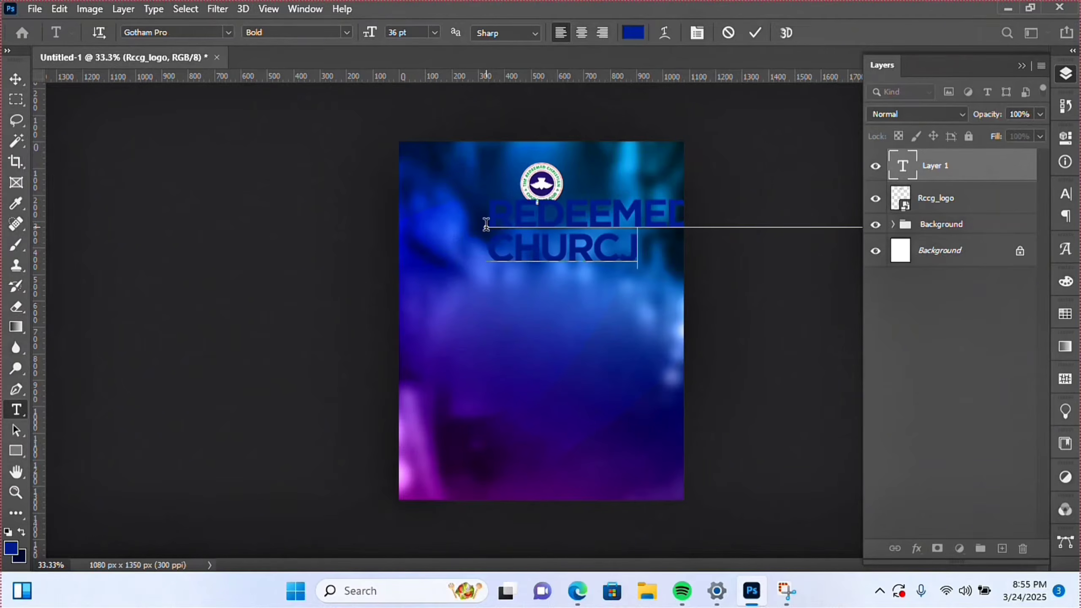
key("BackSpace")
type("H OF GOD")
- Make the heading text white (ffffff)
key("ctrl+a")
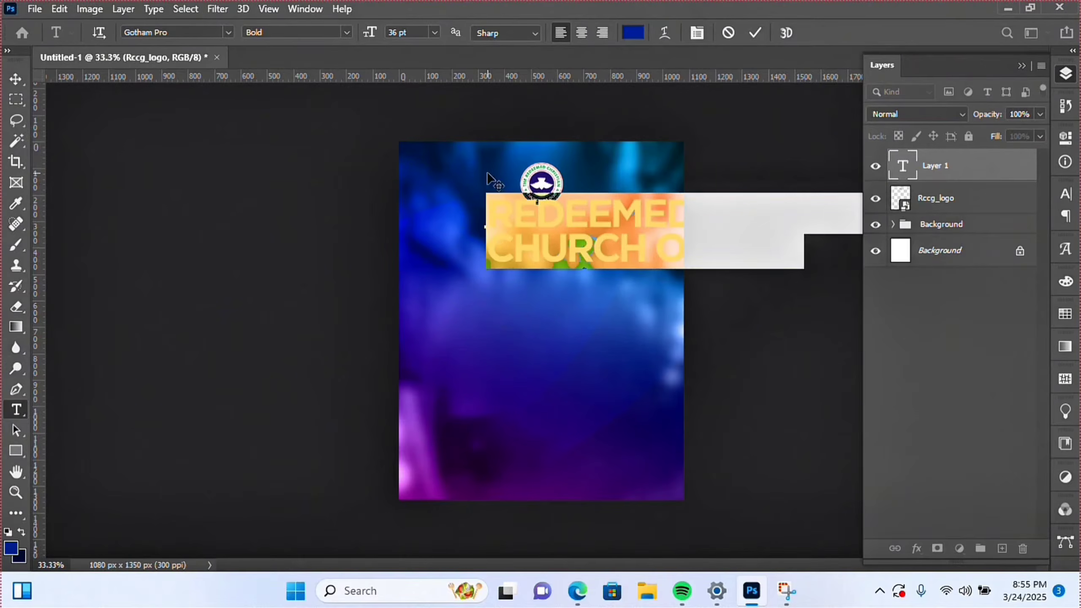
left_click(700, 31)
left_click(1025, 283)
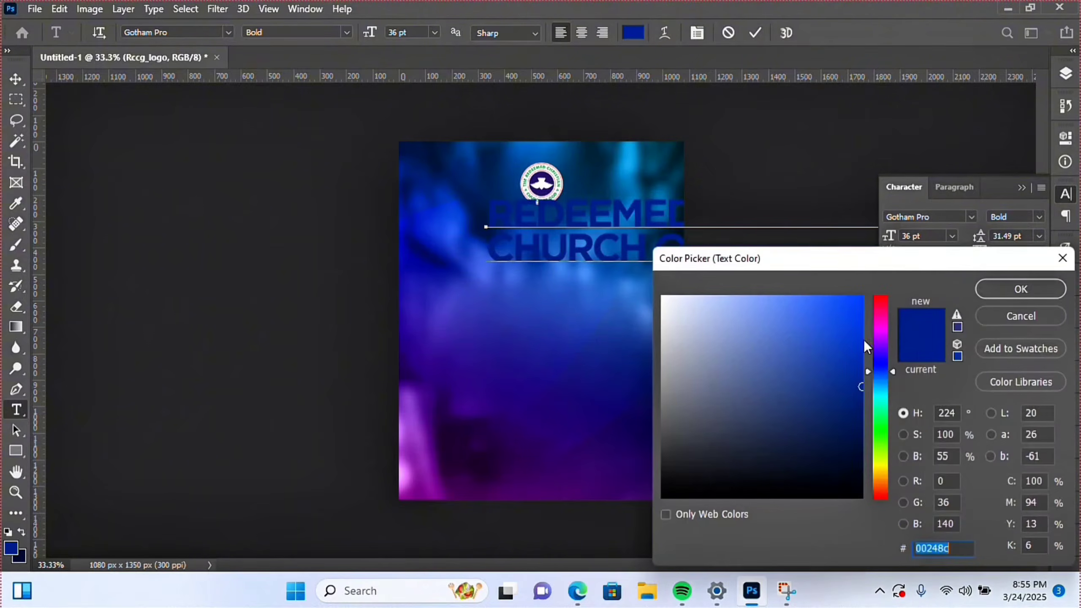
type("ffffff")
left_click(1017, 287)
- Centre-align the heading and set its leading to 30 pt
left_click(941, 187)
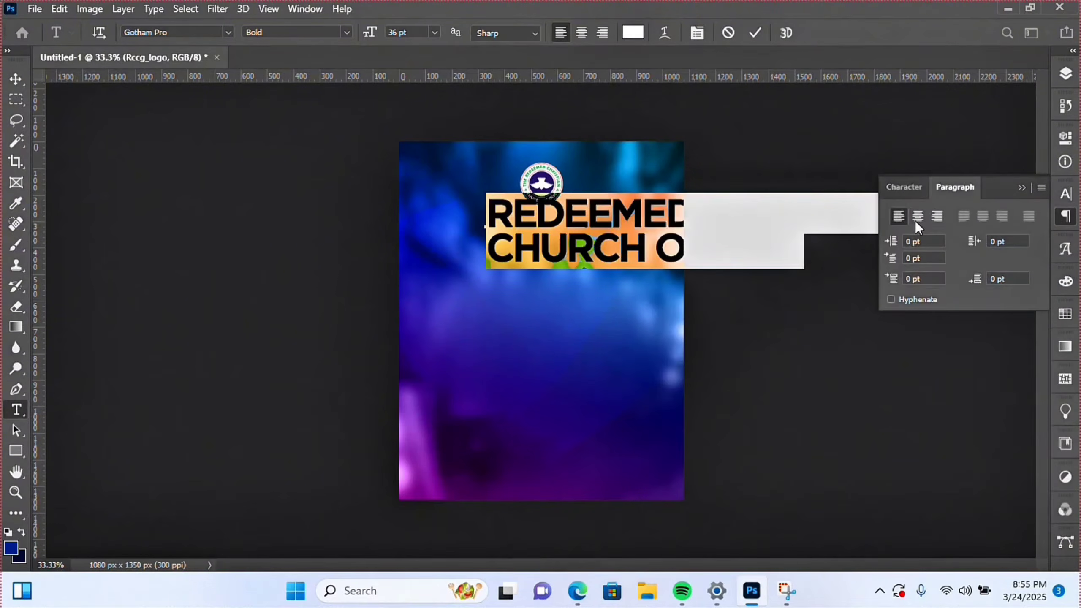
left_click(918, 216)
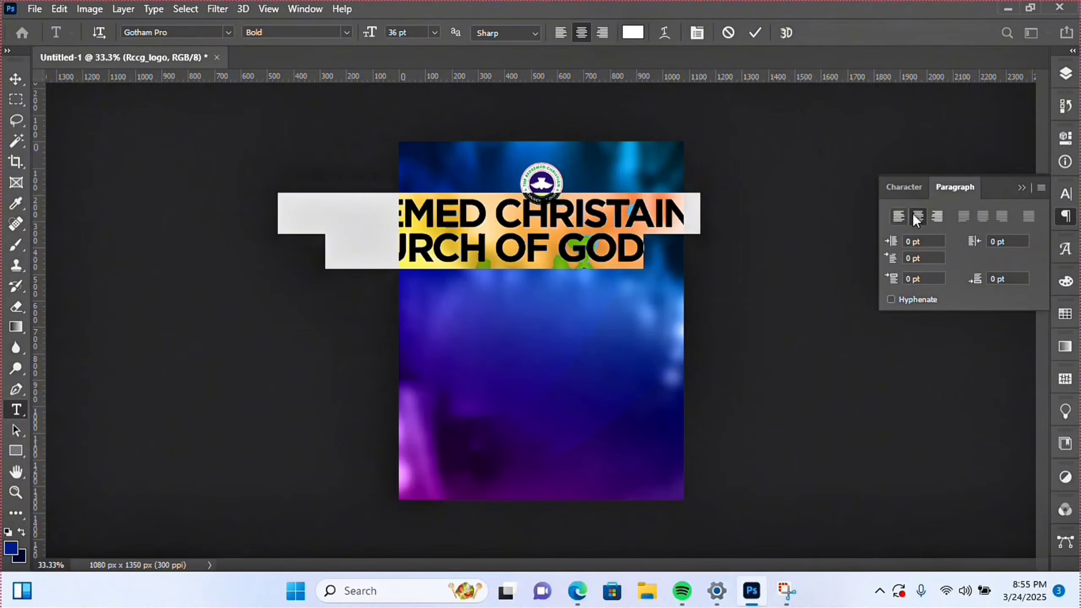
left_click(912, 189)
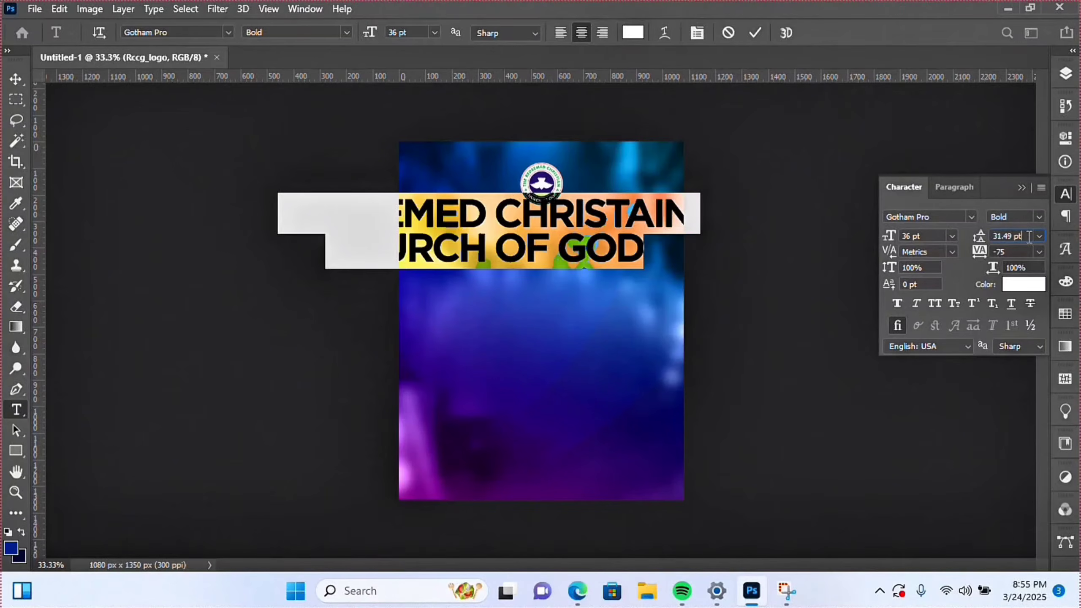
left_click_drag(1030, 237, 958, 242)
type("30")
key("Return")
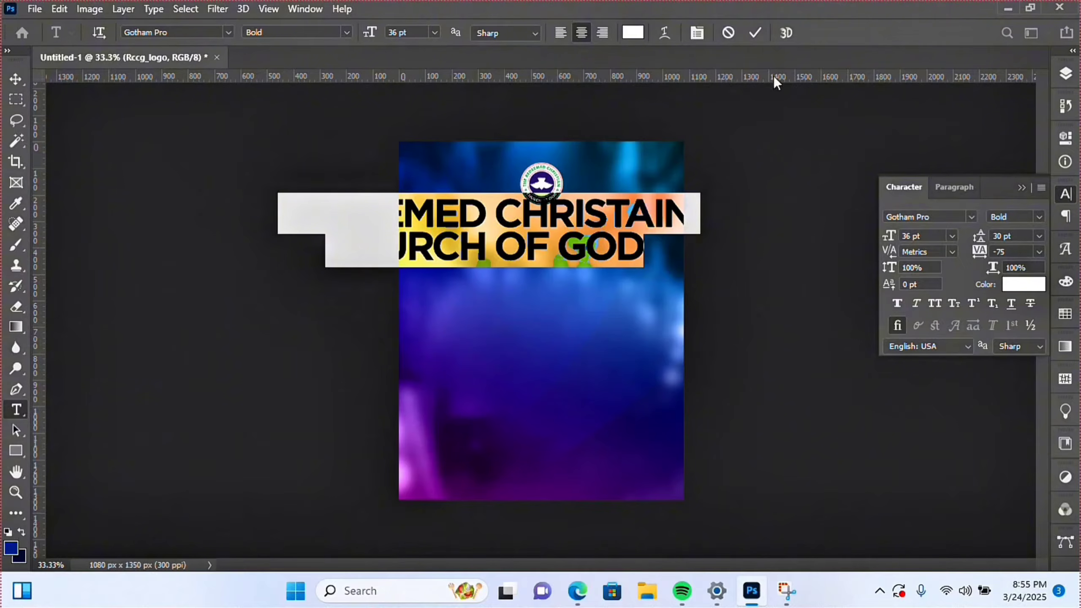
left_click(756, 33)
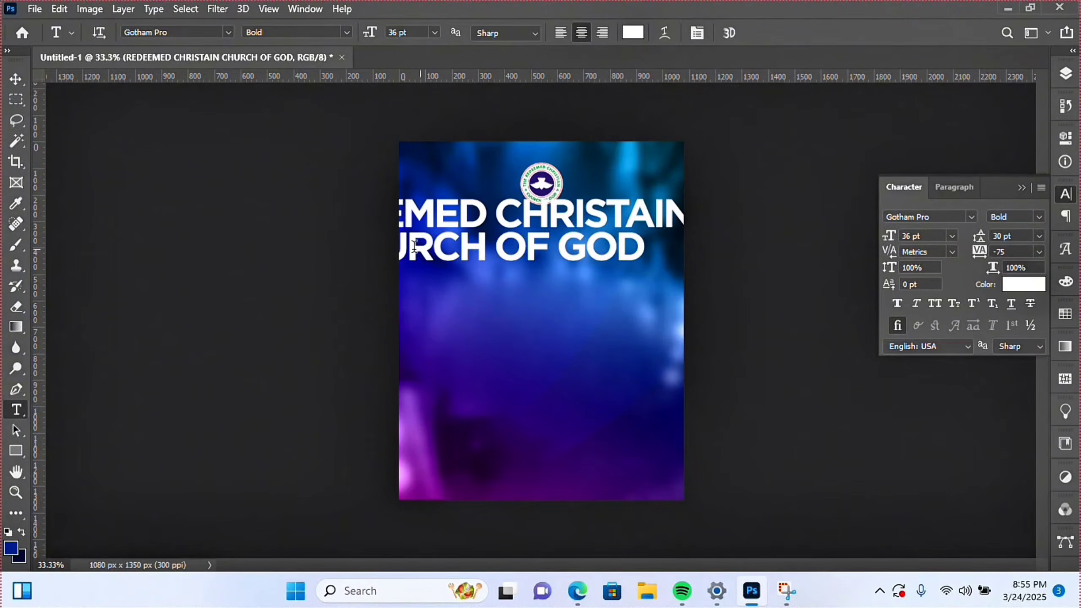
key("ctrl+a")
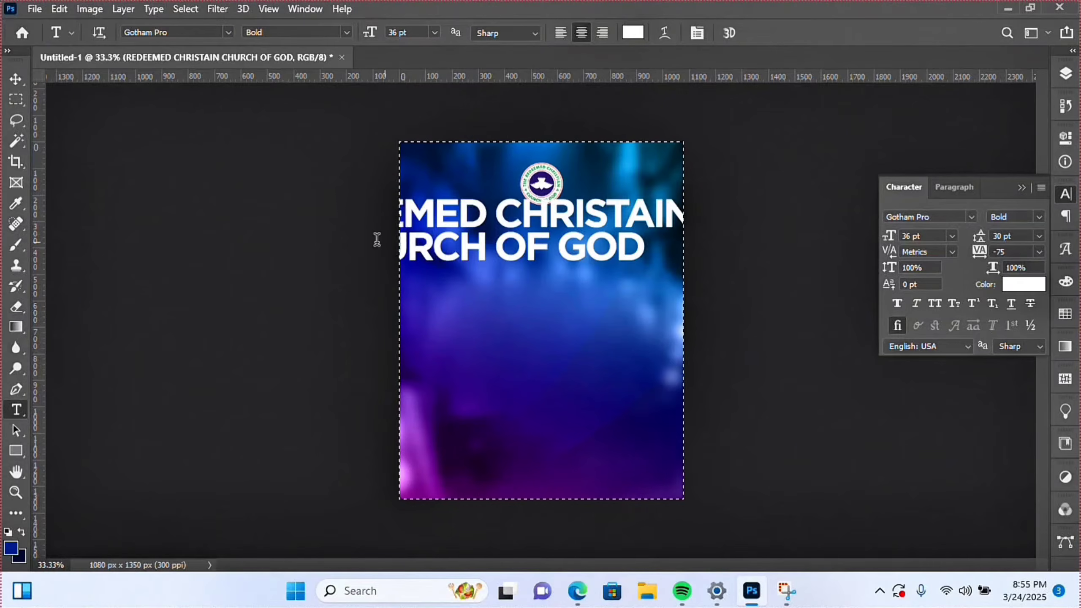
- Centre the church heading horizontally on the canvas
left_click(16, 79)
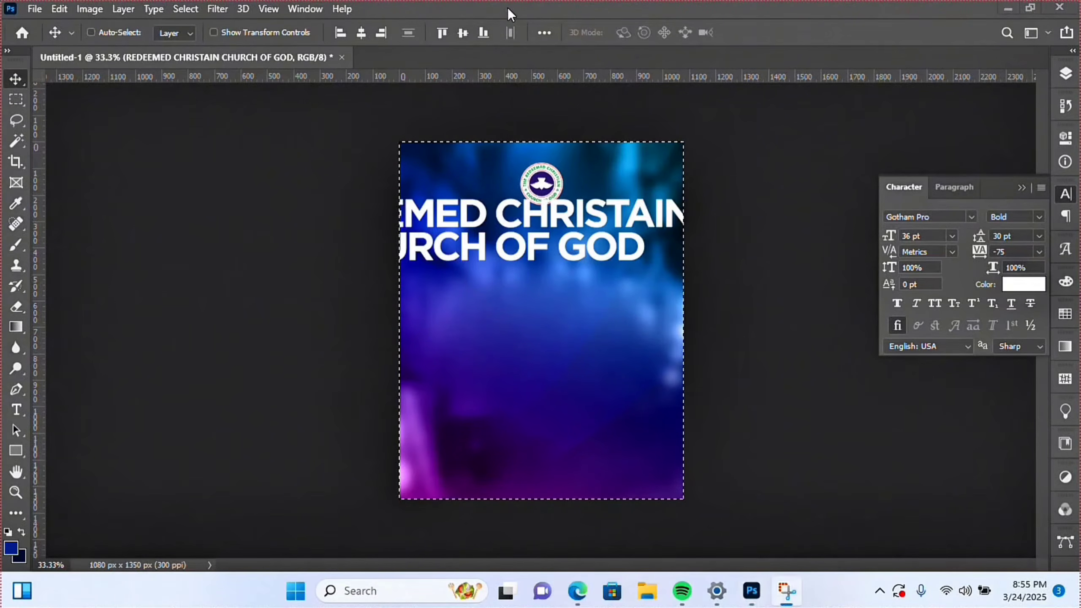
key("ctrl+d")
key("ctrl+a")
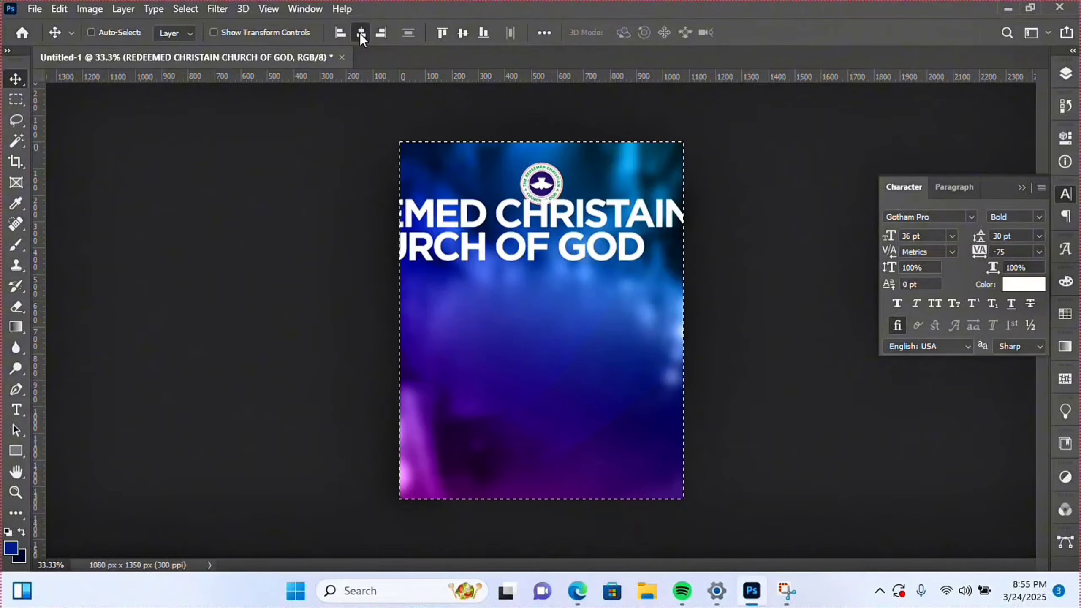
left_click(360, 32)
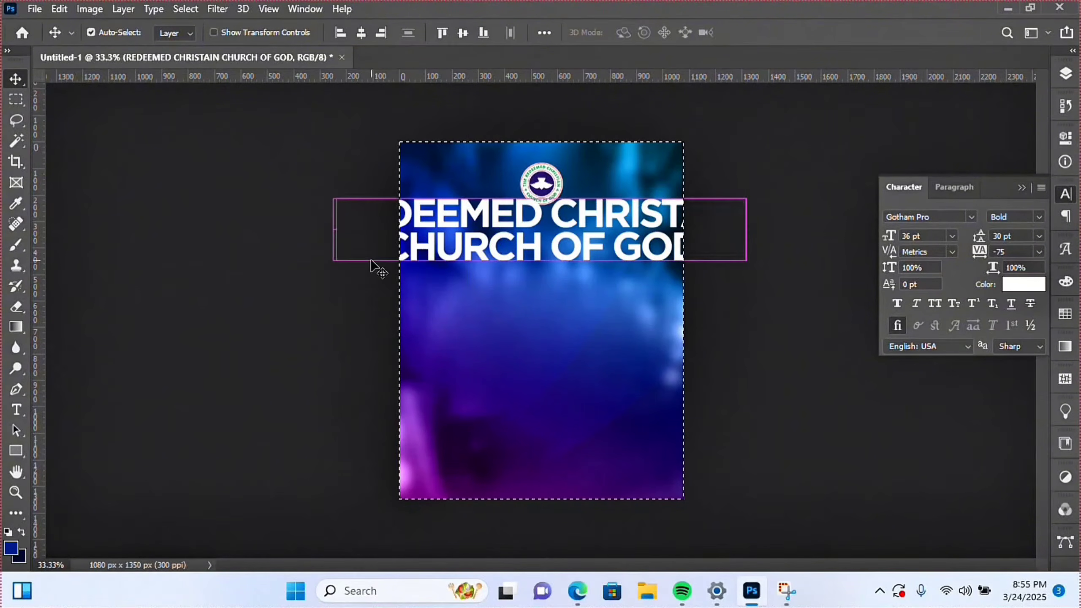
key("ctrl+d")
- Scale the heading down to fit under the logo and nudge it closer
key("ctrl+t")
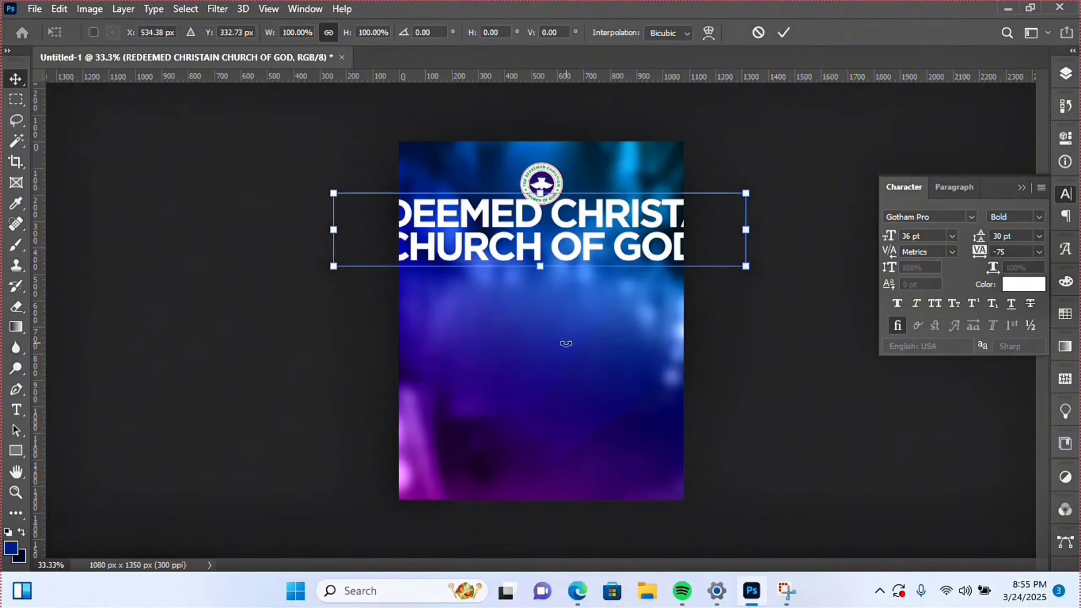
left_click_drag(749, 269, 600, 240)
key("Return")
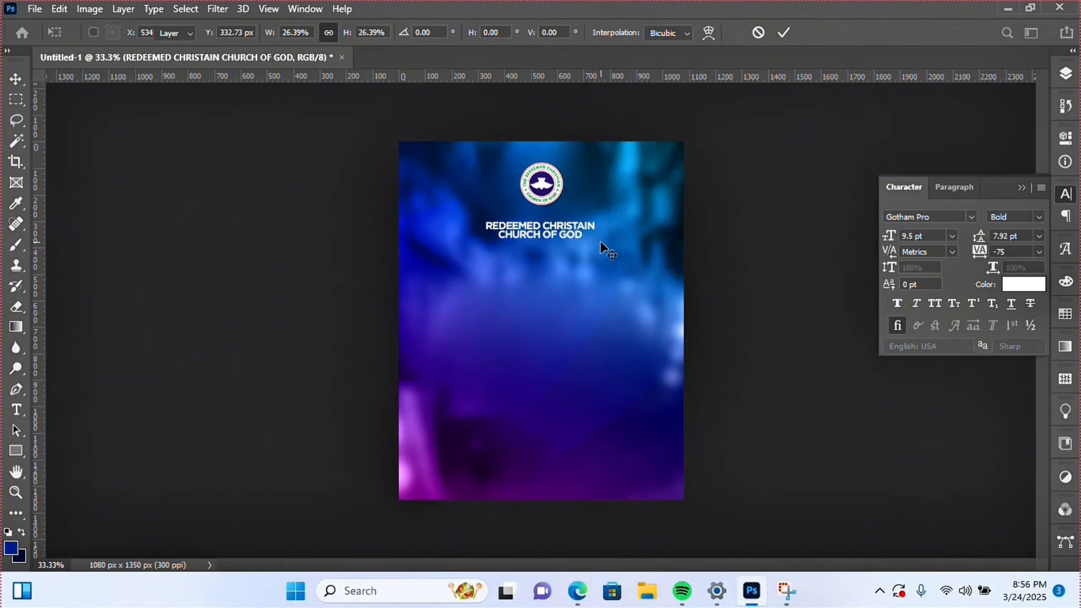
key("shift+Up")
key("shift+Up")
key("shift+Up")
key("shift+Up")
key("shift+Up")
key("shift+Up")
key("shift+Up")
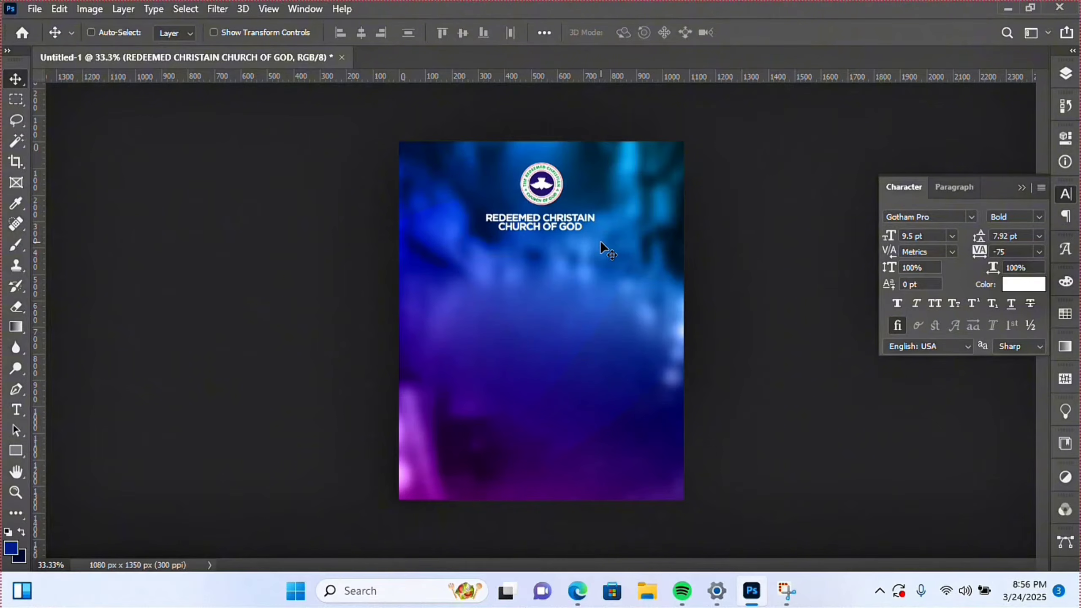
key("shift+Up")
key("shift+Down")
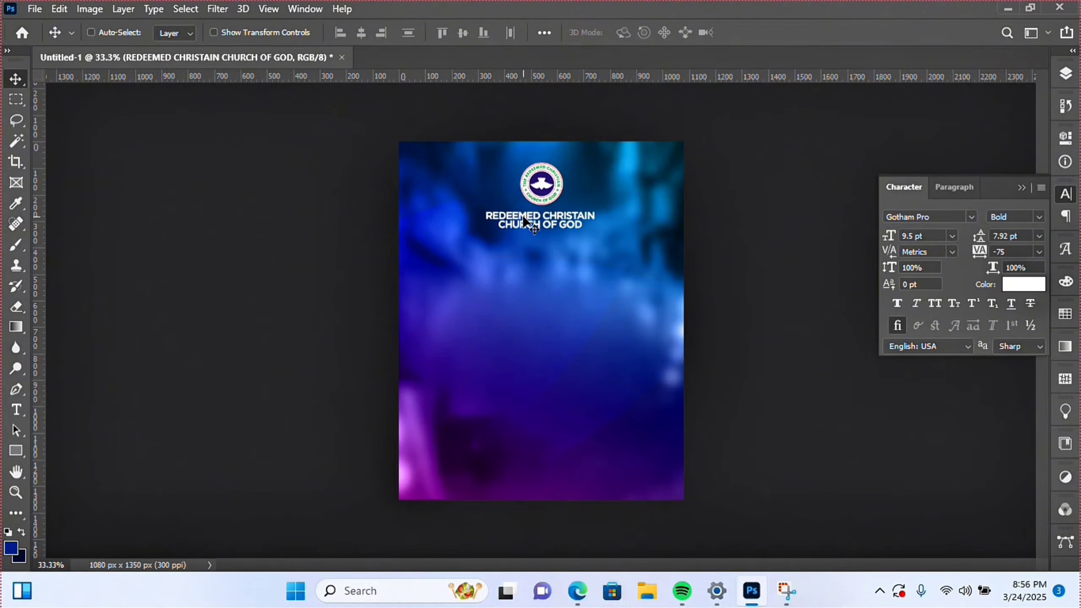
- Change the heading's font weight to Medium and re-centre it horizontally
double_click(539, 220)
left_click(1033, 217)
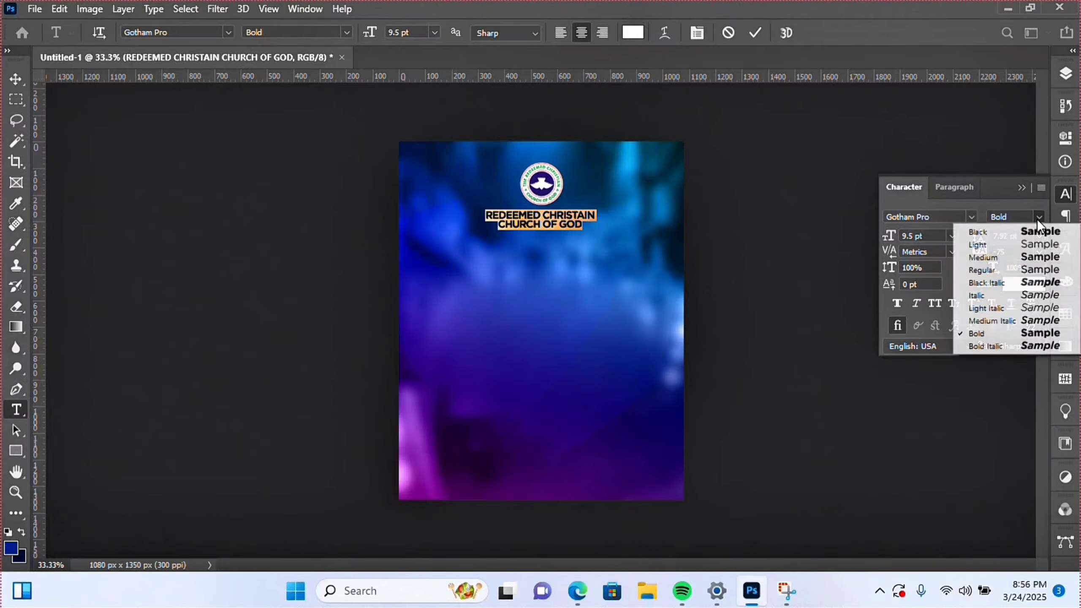
left_click(995, 258)
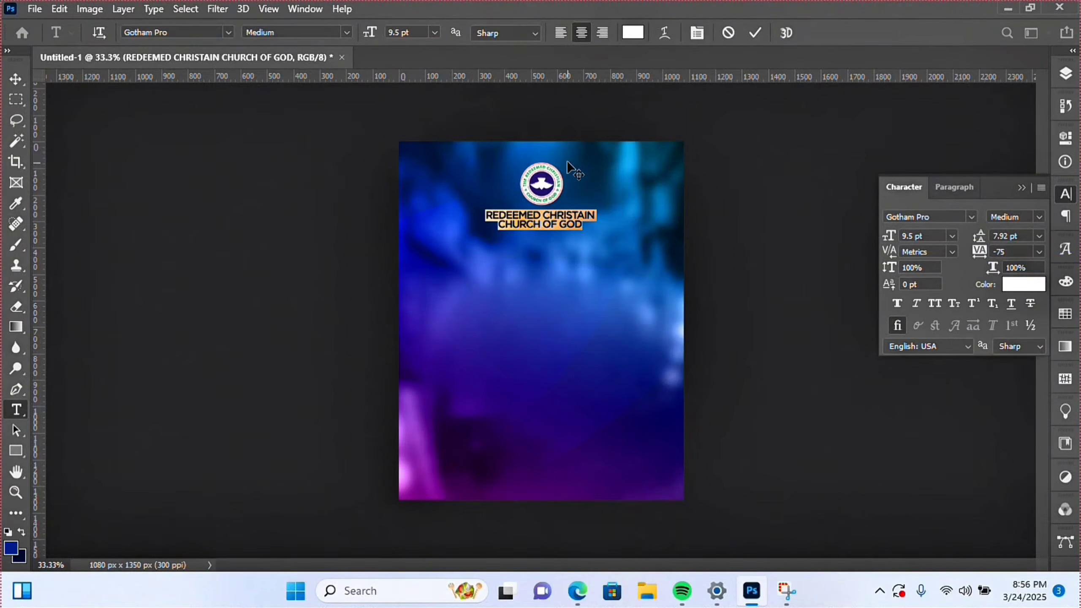
left_click(754, 34)
key("v")
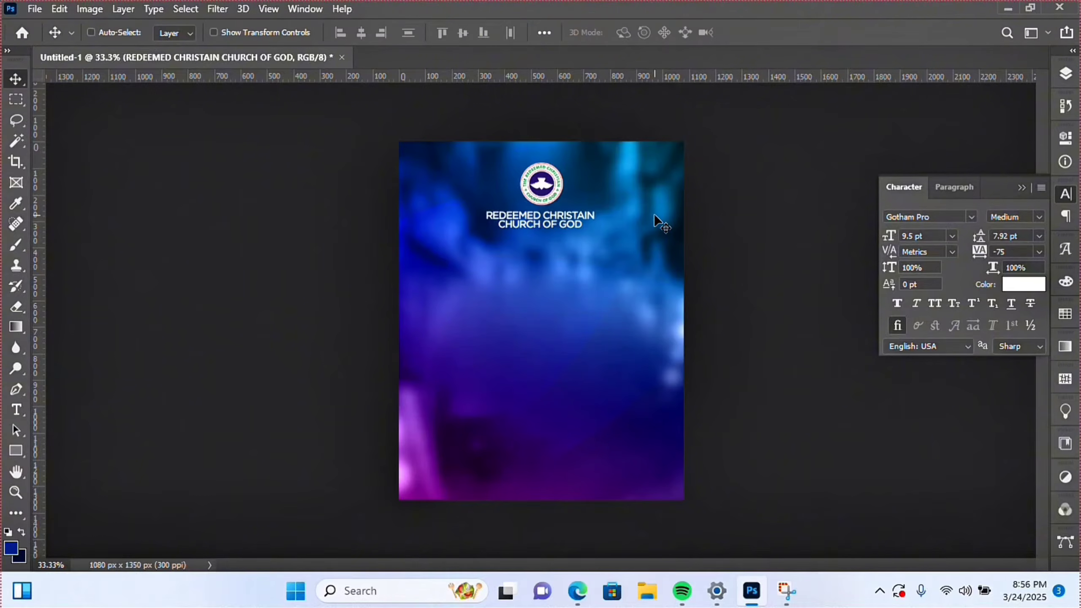
key("ctrl+a")
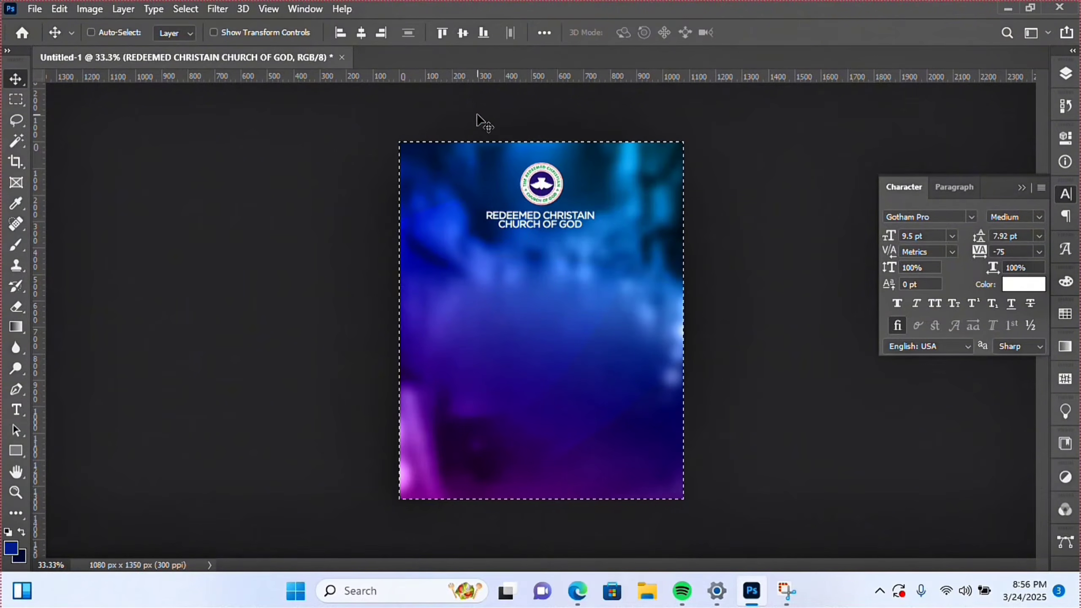
left_click(366, 34)
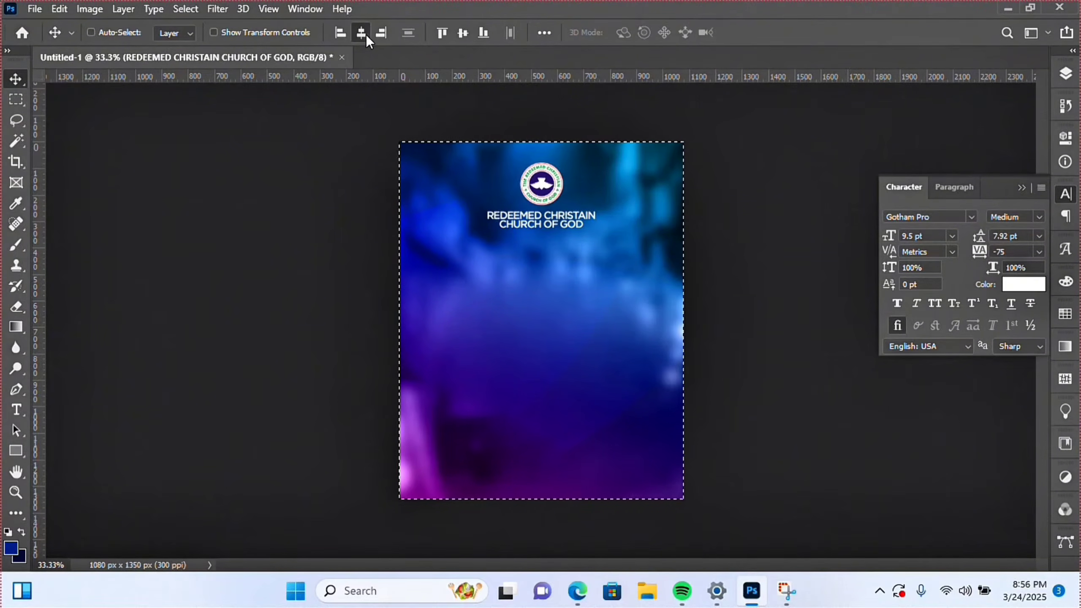
key("ctrl+d")
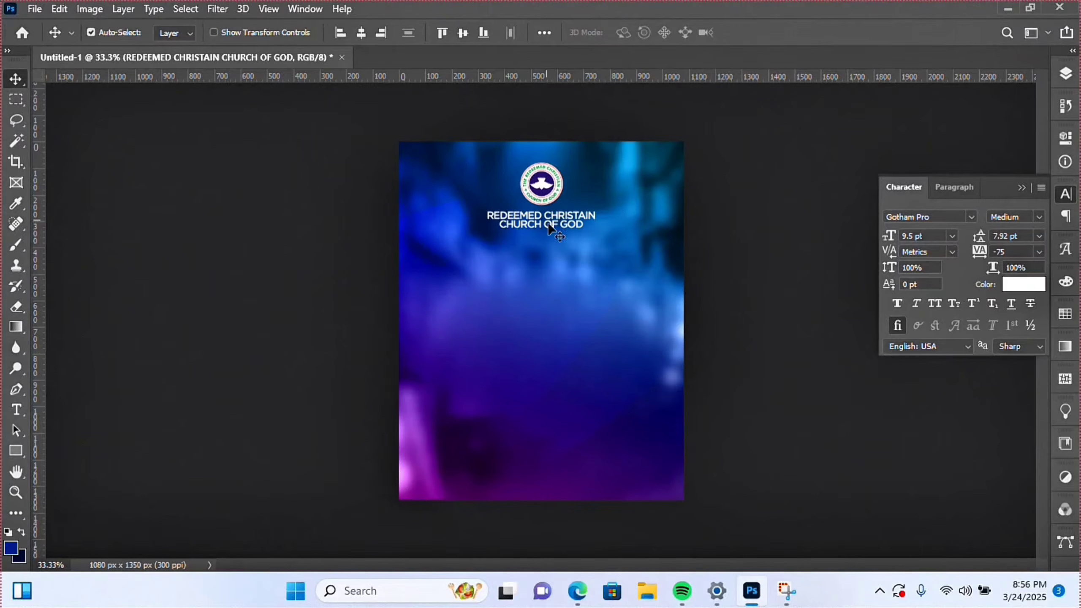
- Duplicate the heading below itself and change the copy's text to PRESENTS
right_click(539, 222)
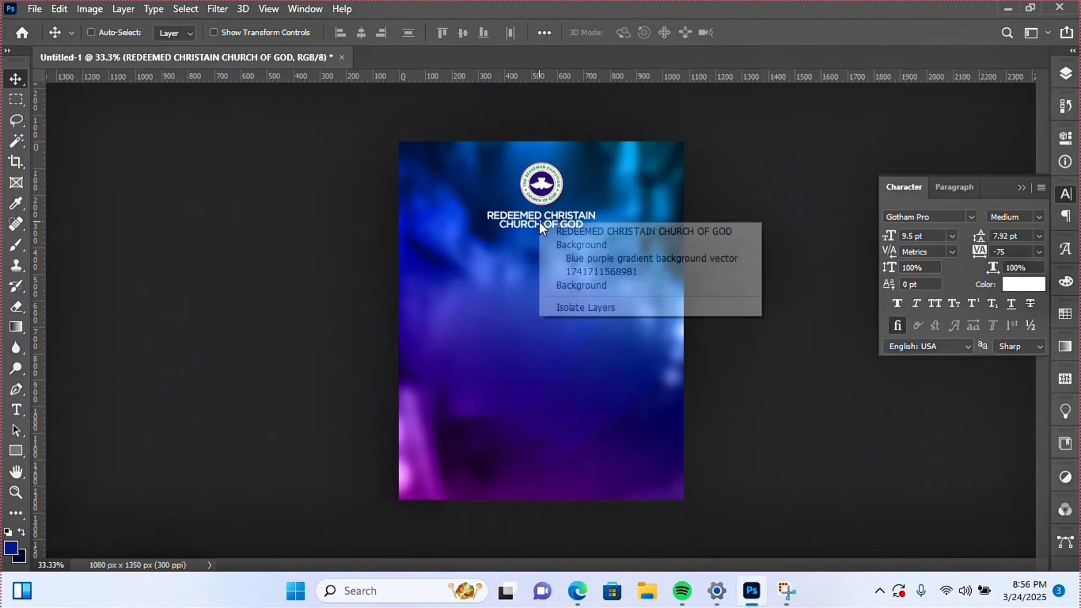
left_click(588, 230)
left_click_drag(587, 230, 588, 229)
left_click_drag(522, 258, 545, 269)
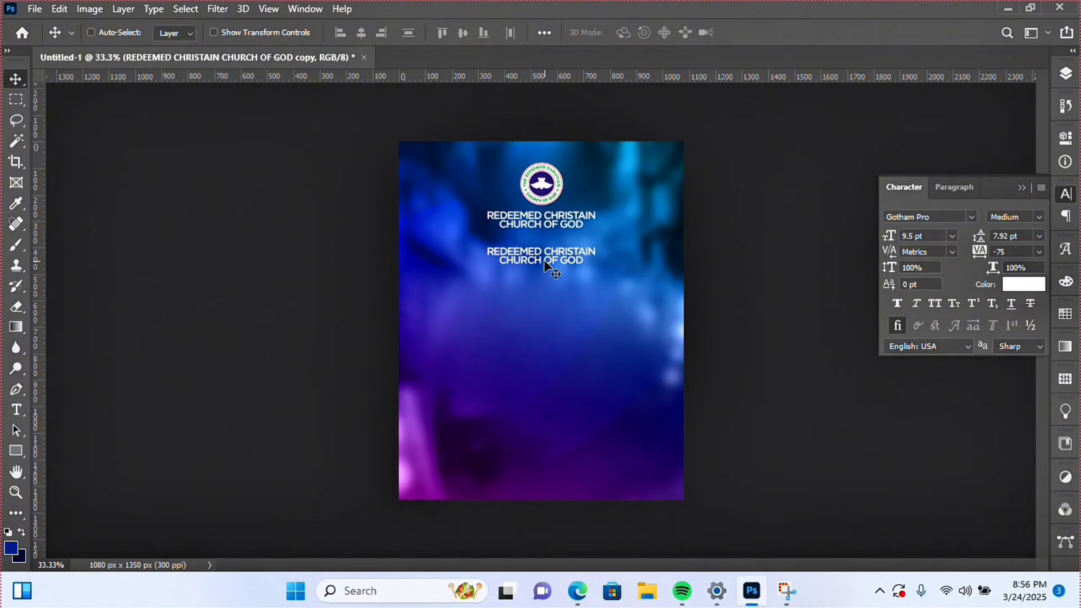
double_click(545, 259)
key("BackSpace")
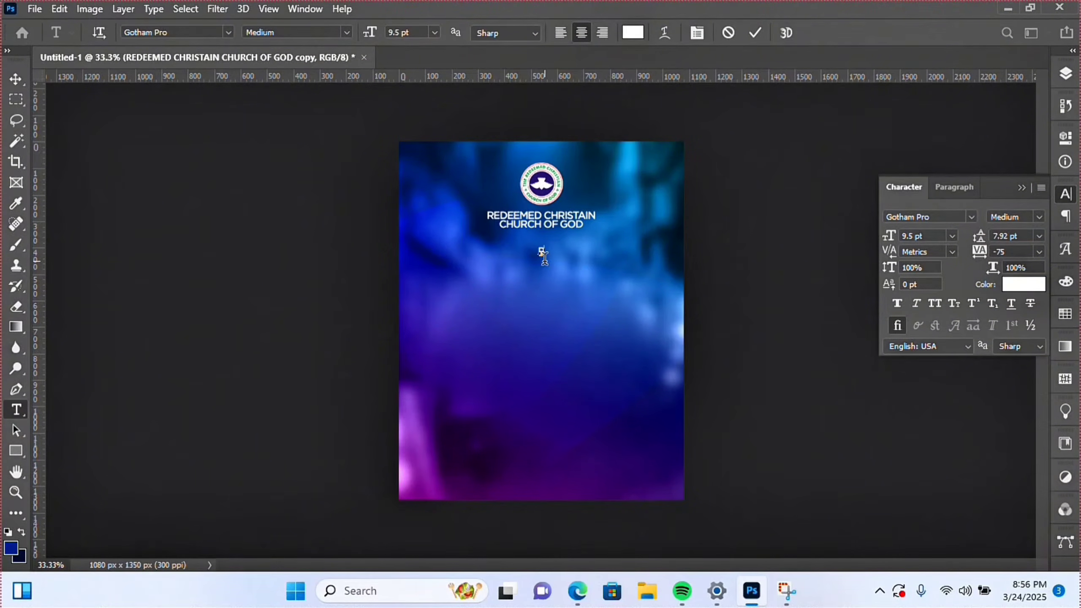
type("PRESENTS")
- Set the letter tracking of PRESENTS to 1000
key("ctrl+a")
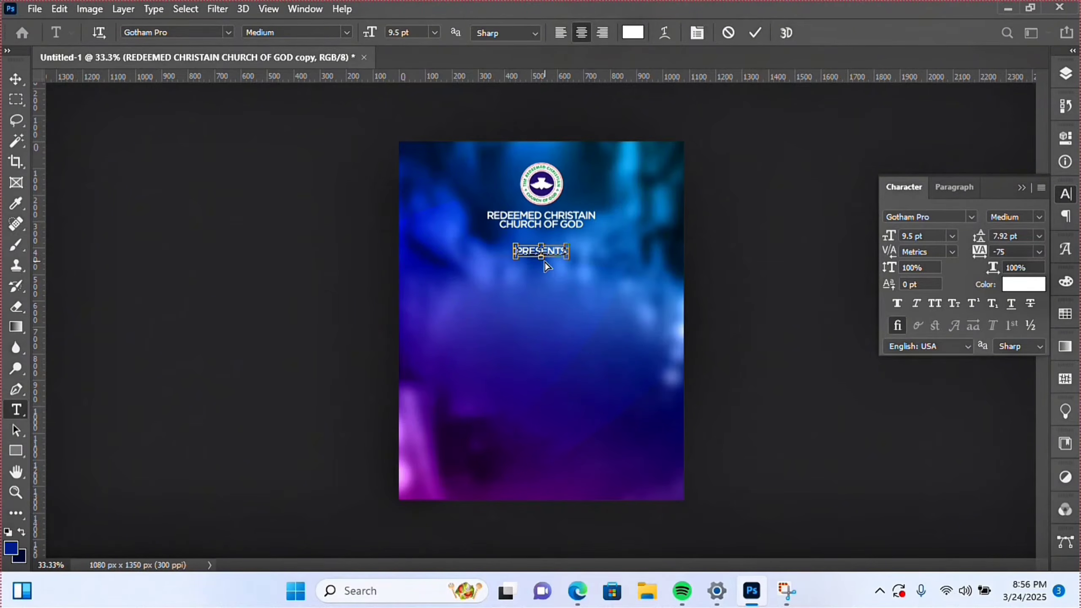
left_click(697, 33)
left_click(696, 33)
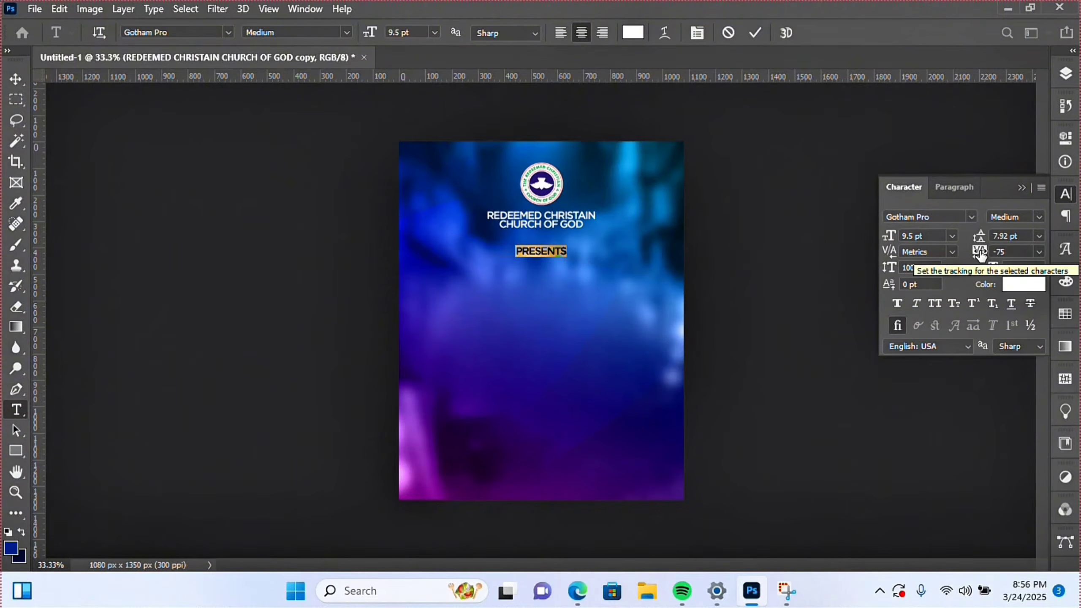
left_click(1011, 252)
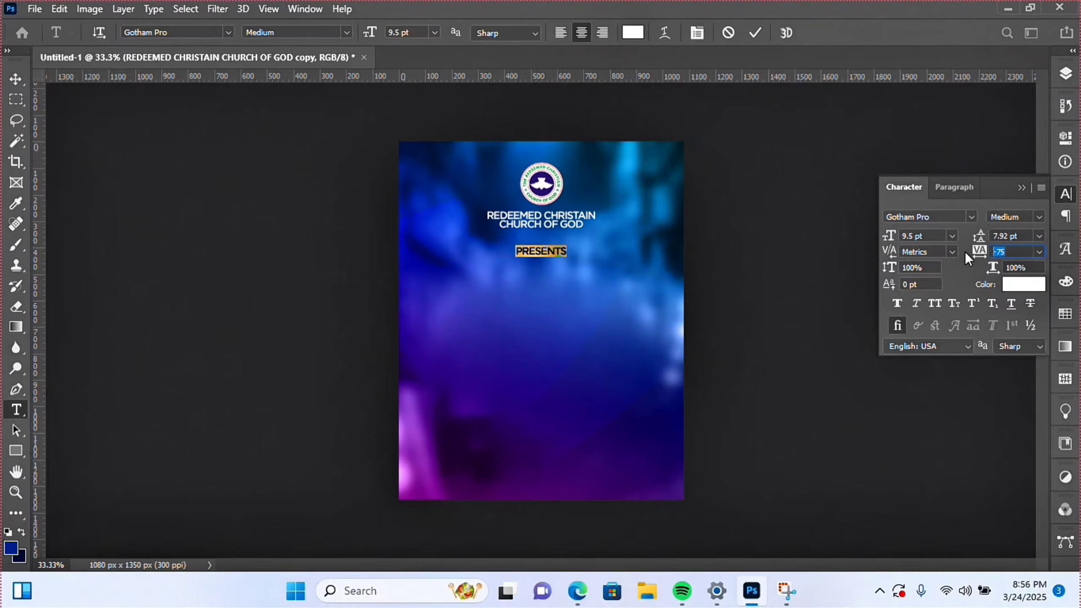
type("500")
key("Return")
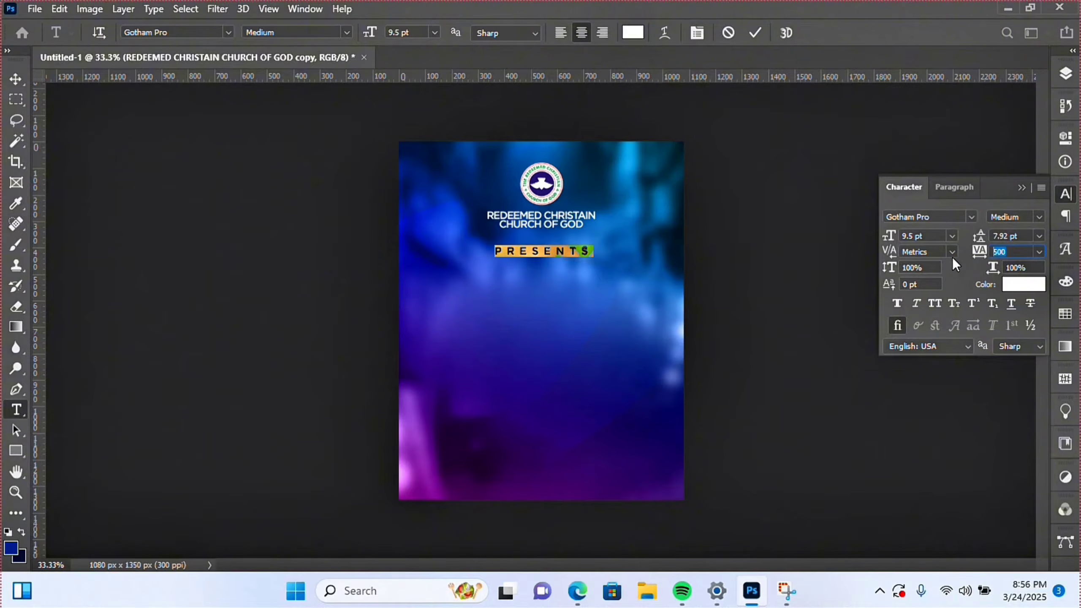
type("0")
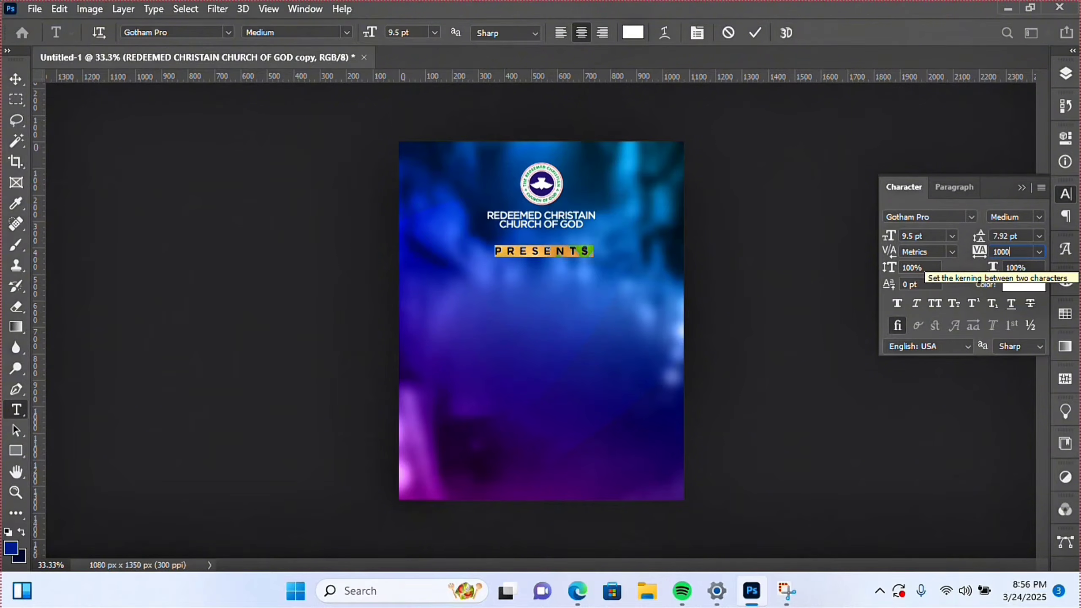
type("0")
key("Return")
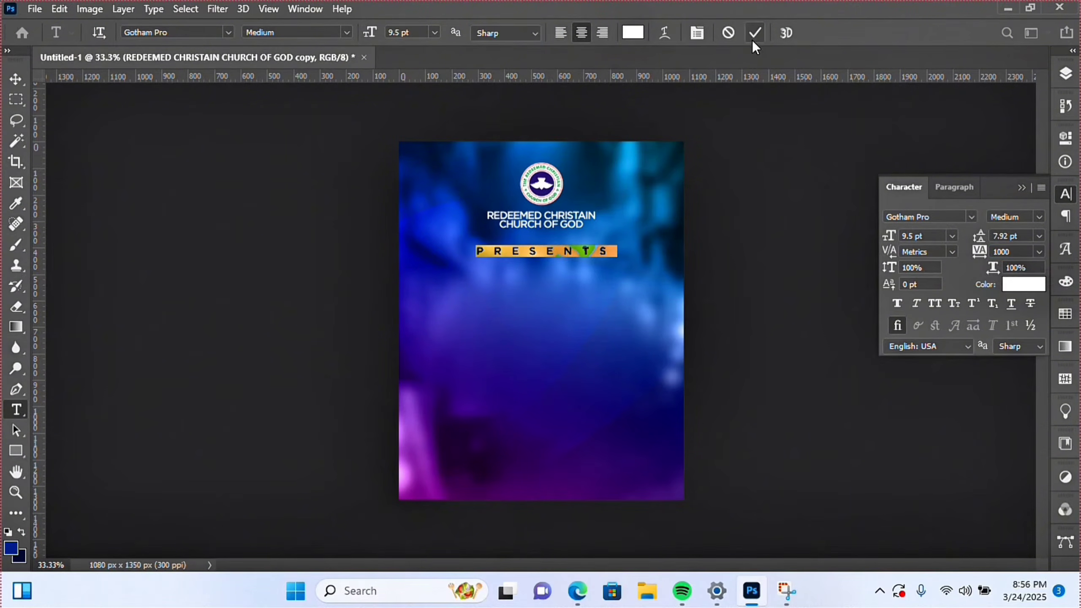
left_click(754, 33)
- Shrink PRESENTS to about half size, centre it horizontally and move it up under the heading
key("v")
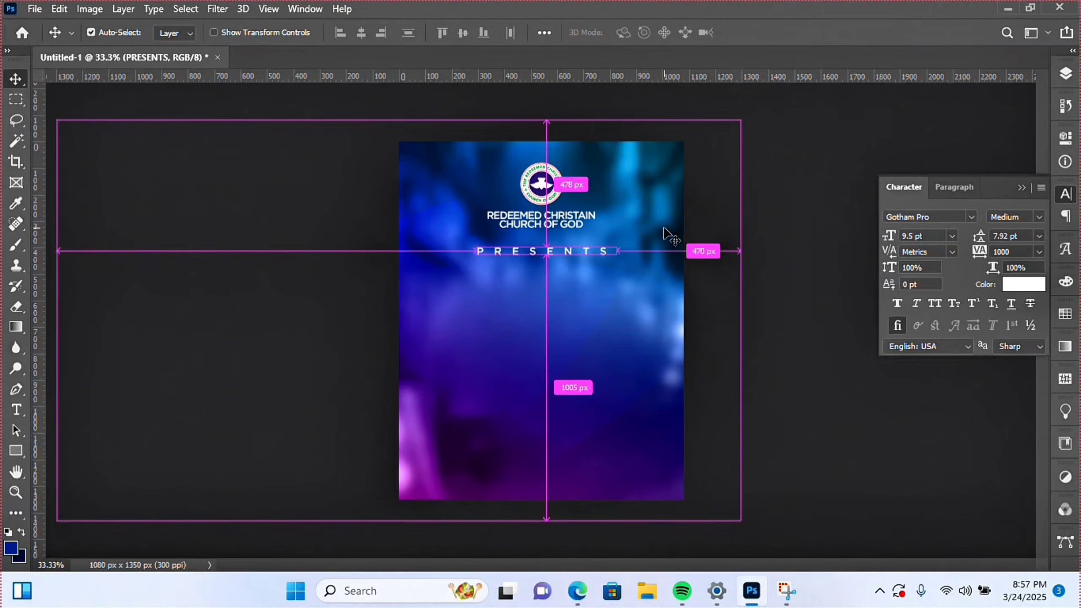
key("ctrl+t")
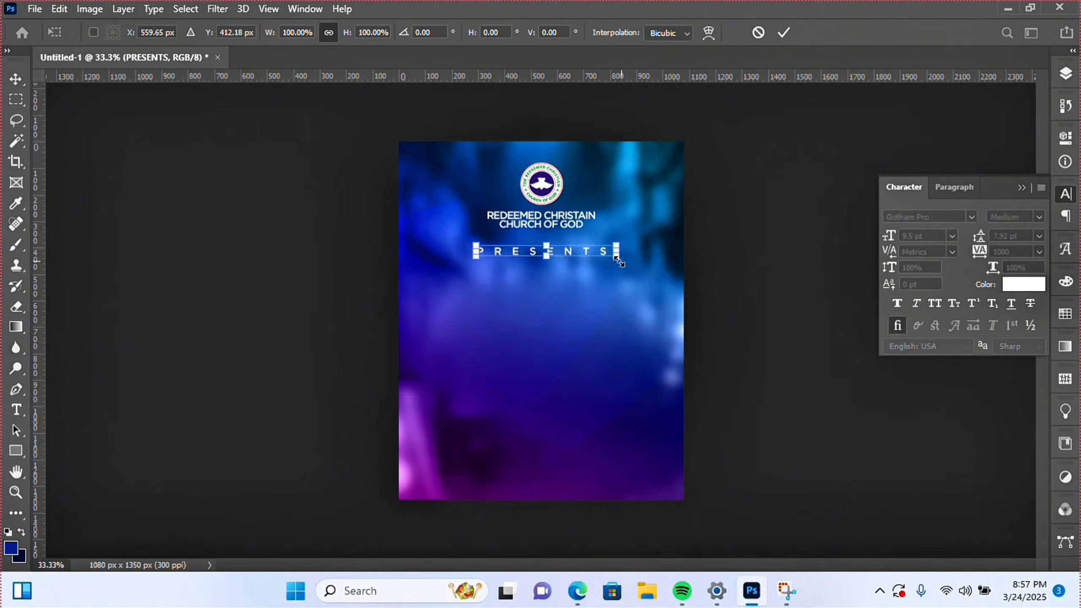
left_click_drag(617, 259, 588, 260)
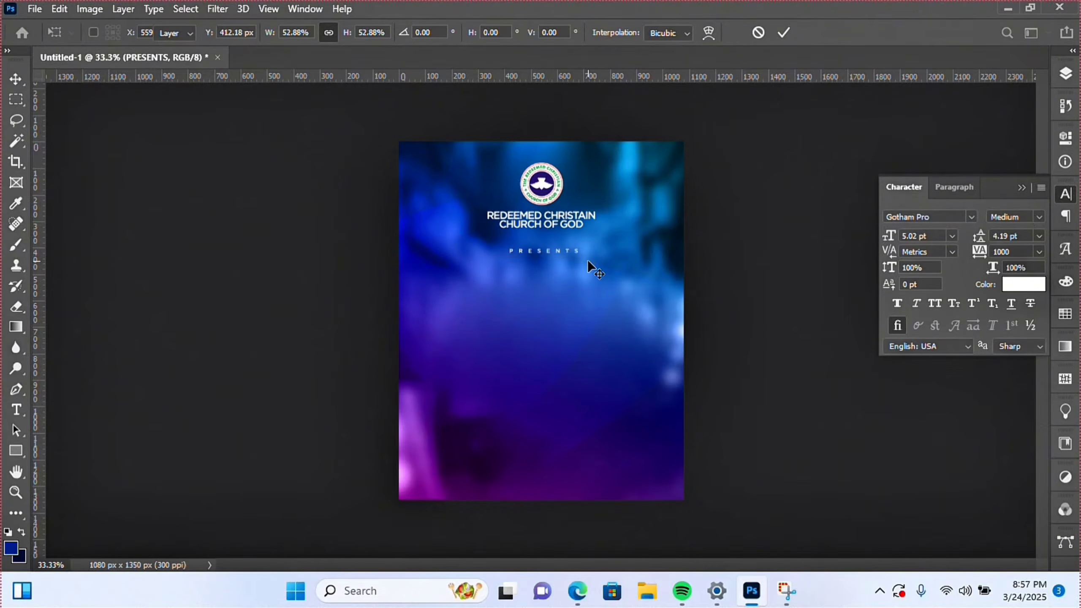
key("Return")
key("ctrl+a")
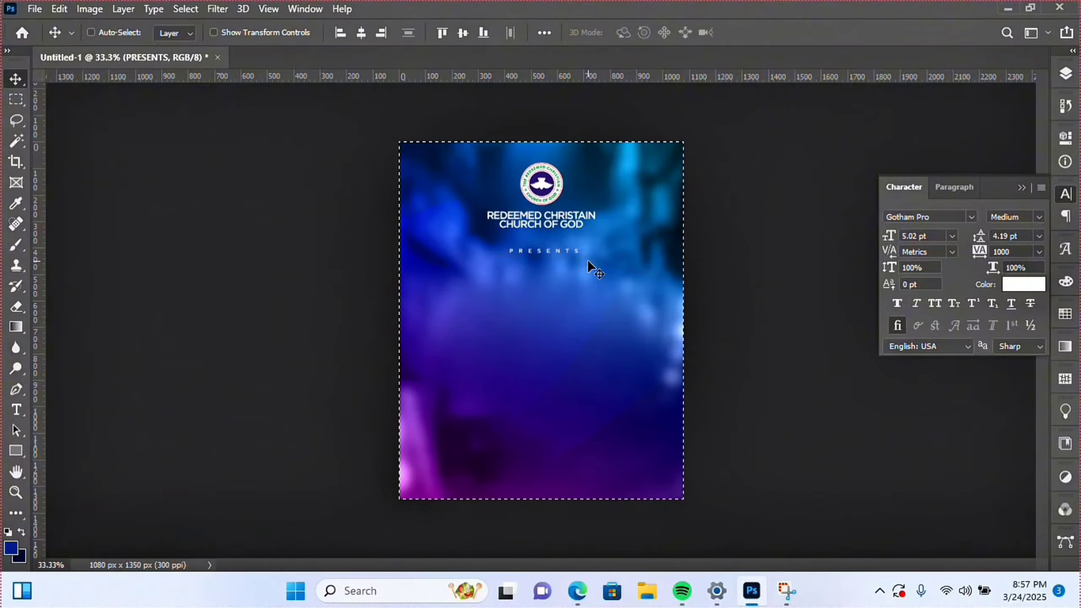
left_click(361, 34)
left_click(530, 355)
key("ctrl+d")
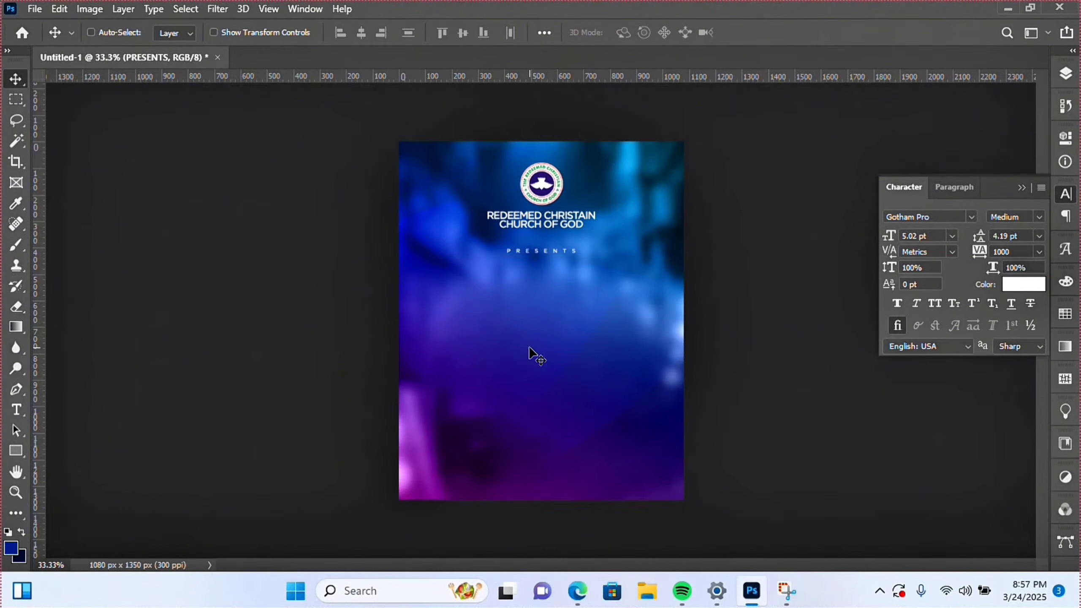
left_click_drag(530, 349, 530, 347)
left_click(17, 410)
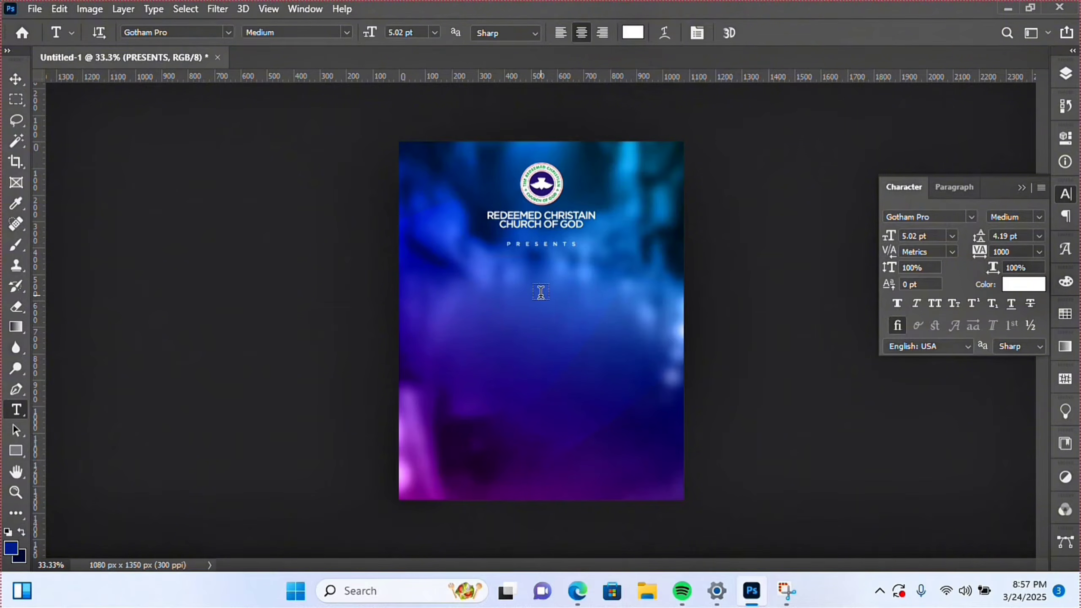
- Type the title KINDOM MEN CONFERENCE below PRESENTS with -75 tracking
left_click(492, 282)
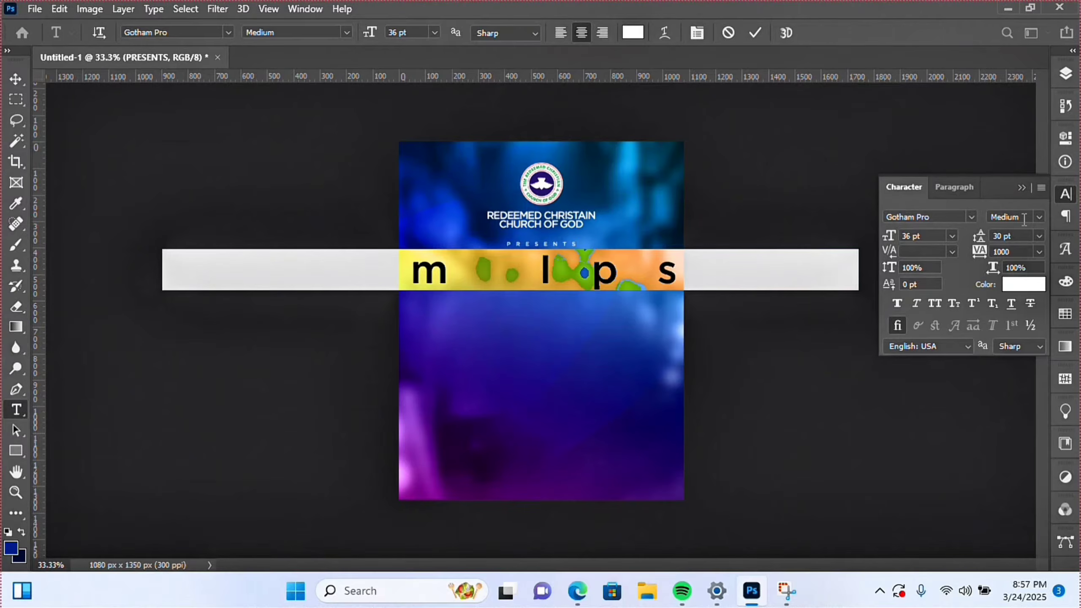
left_click(1039, 252)
left_click(1016, 285)
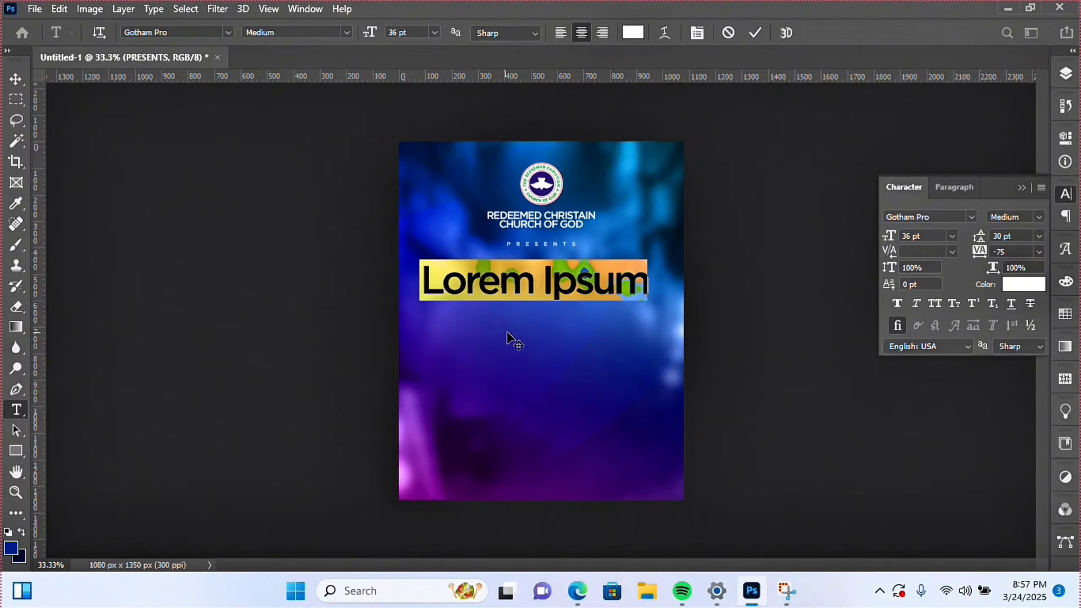
type("k")
key("BackSpace")
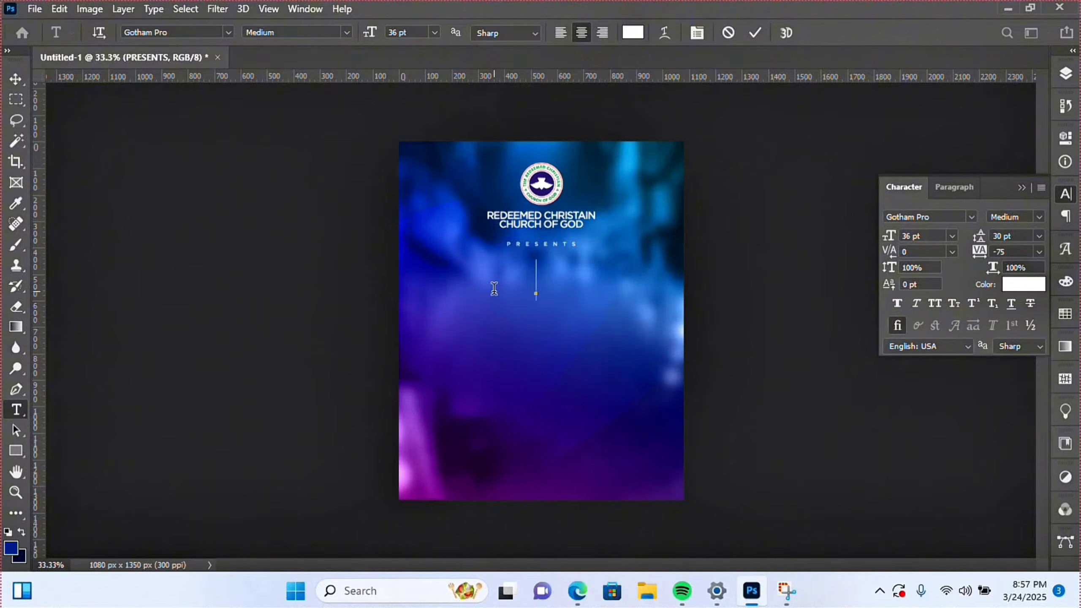
type("KINDOM MEN CONFERENCE")
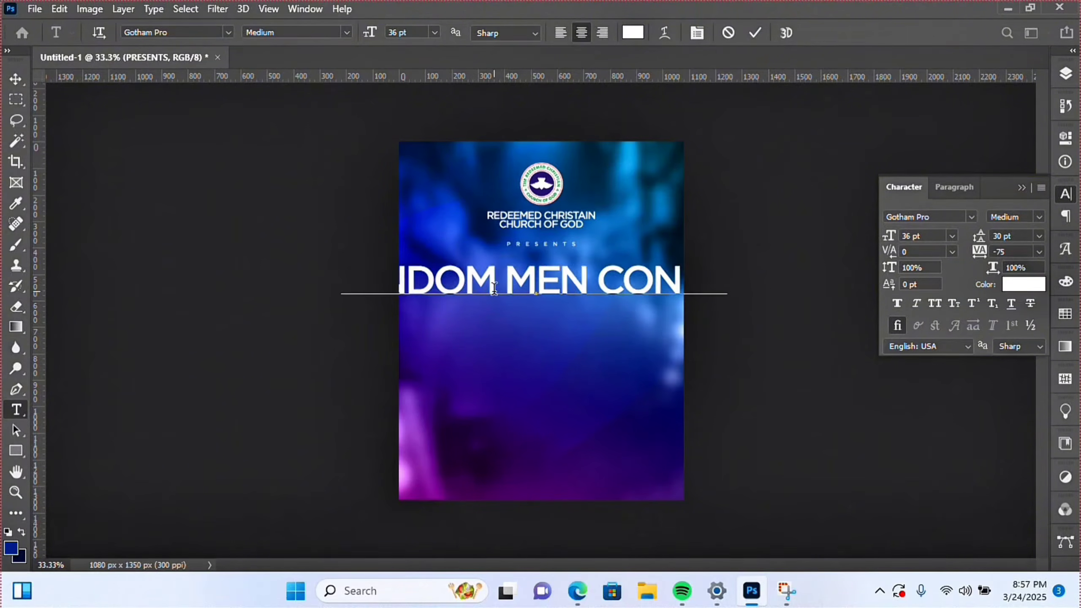
- Make KINDOM MEN a heavier weight and CONFERENCE Regular, then commit the text
key("ctrl+a")
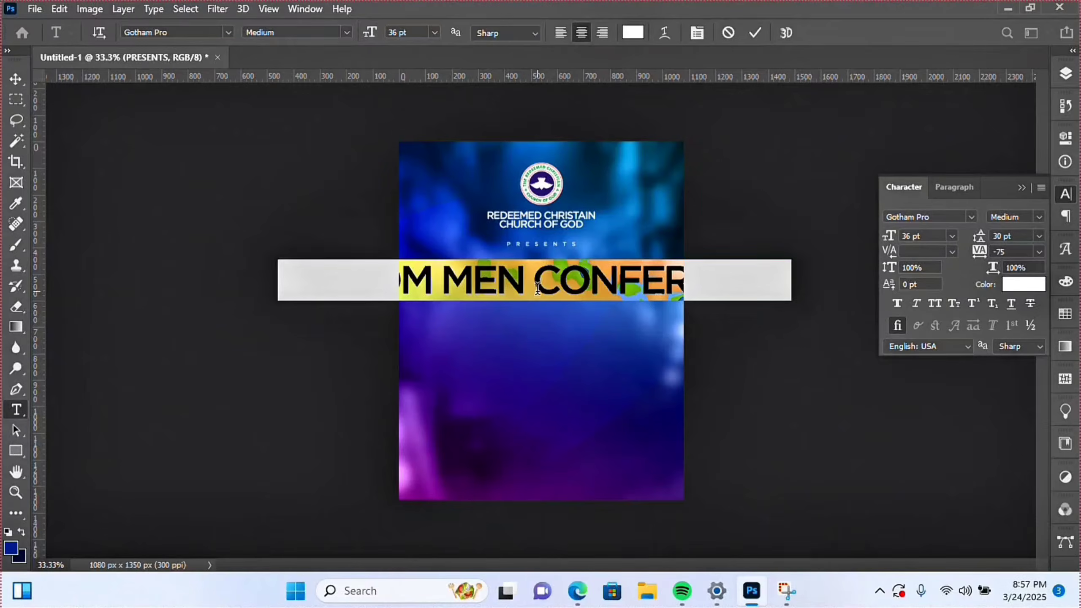
left_click_drag(538, 288, 217, 268)
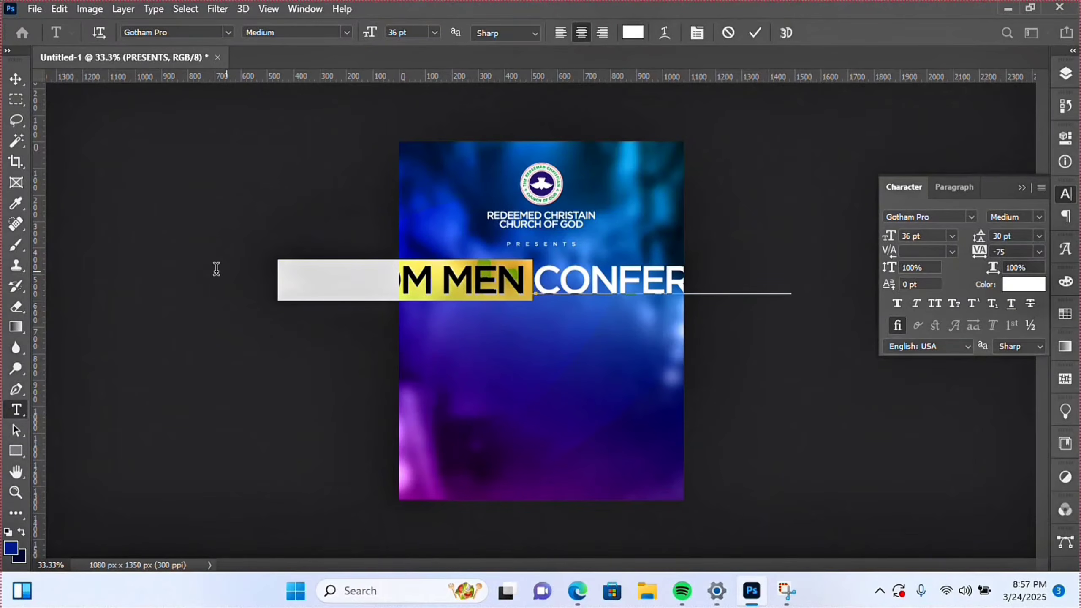
left_click(1038, 218)
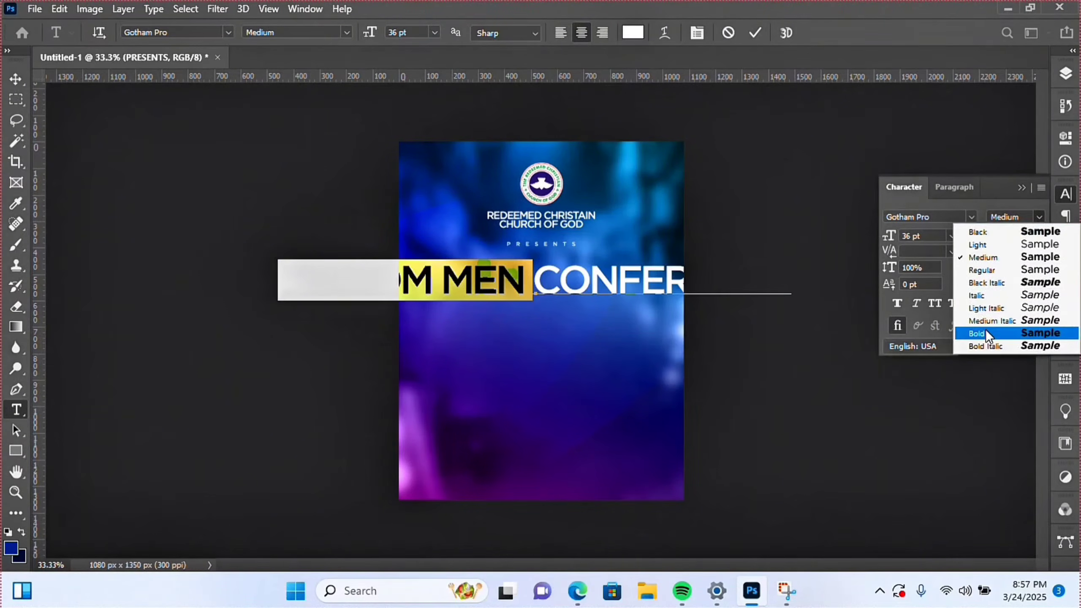
left_click(984, 334)
left_click_drag(540, 288, 848, 287)
left_click(1037, 217)
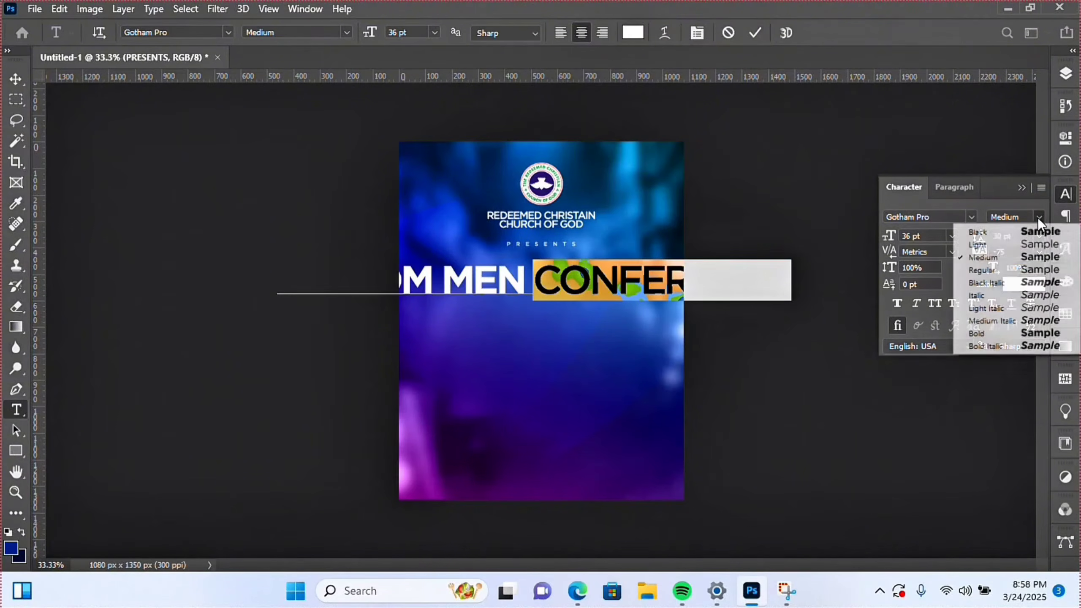
left_click(993, 270)
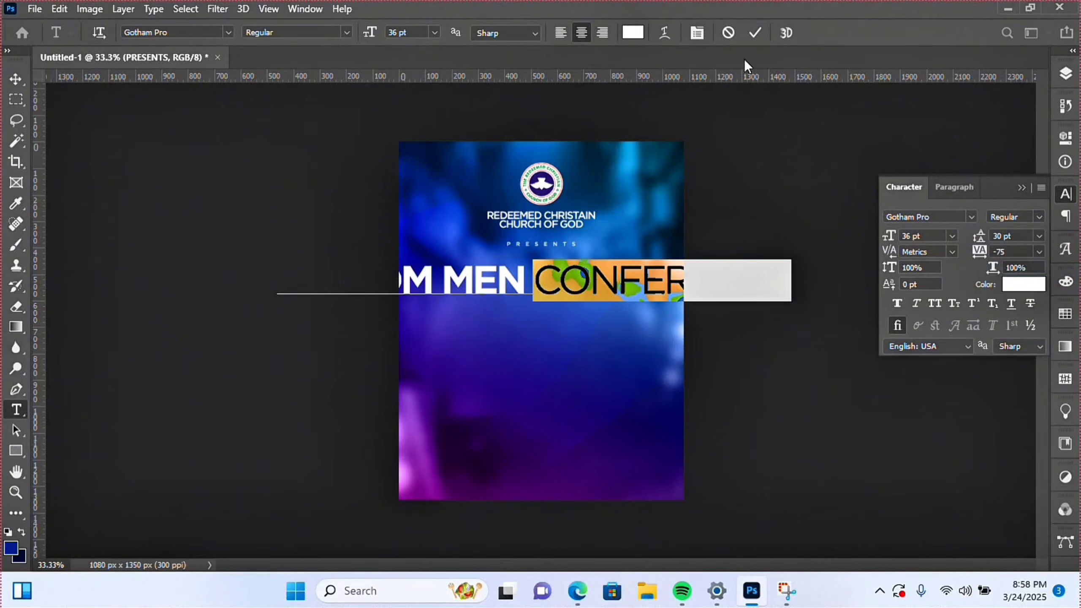
left_click(755, 33)
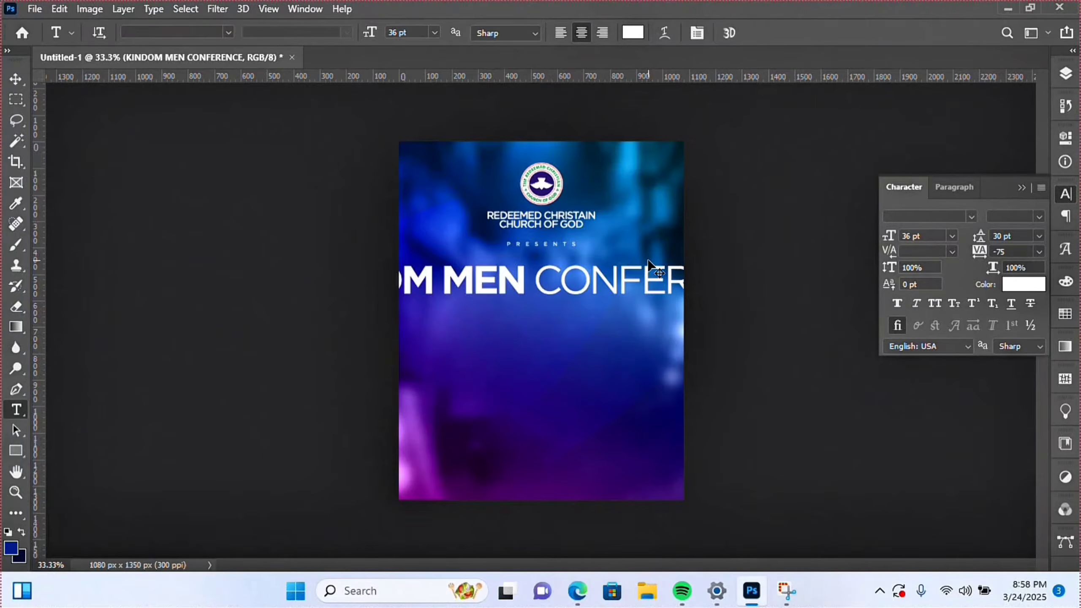
- Scale the title down to about 33% and place it under PRESENTS
key("ctrl+t")
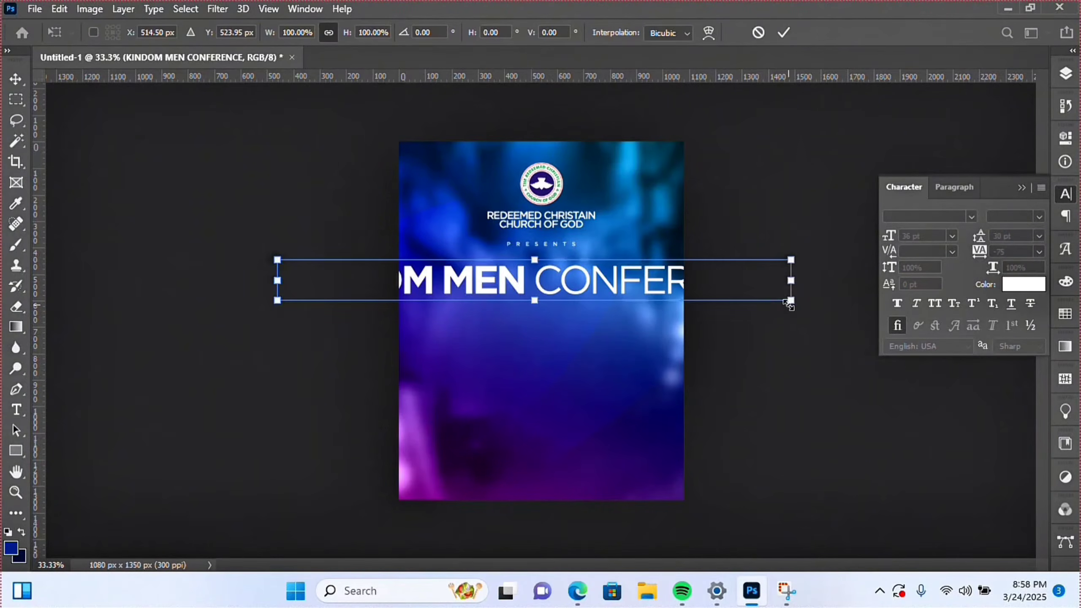
left_click_drag(788, 303, 563, 282)
key("Return")
key("v")
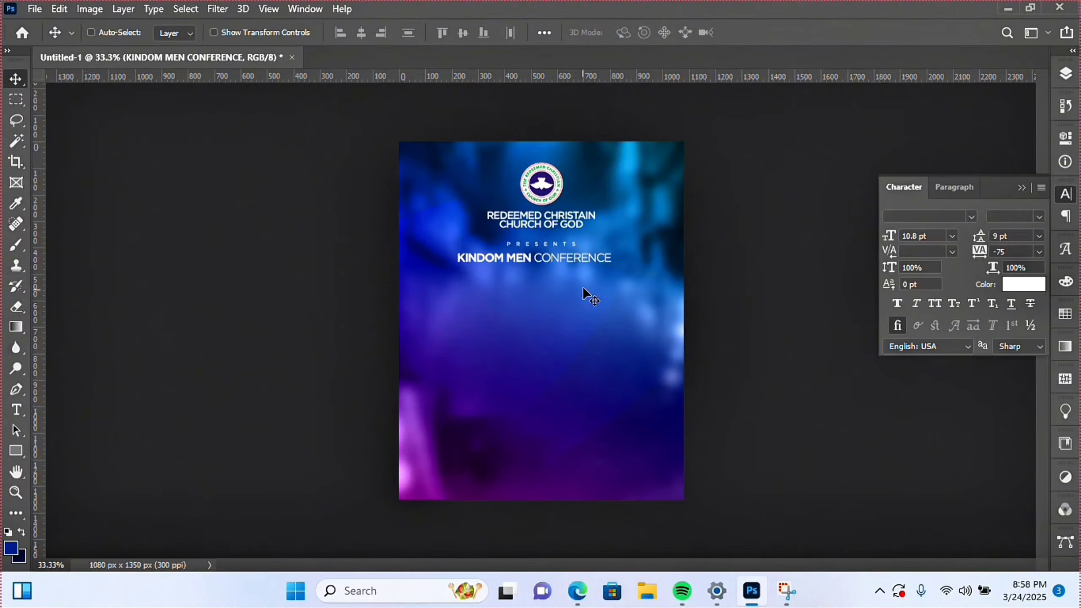
- Centre the title horizontally on the poster and nudge it down slightly
key("ctrl+a")
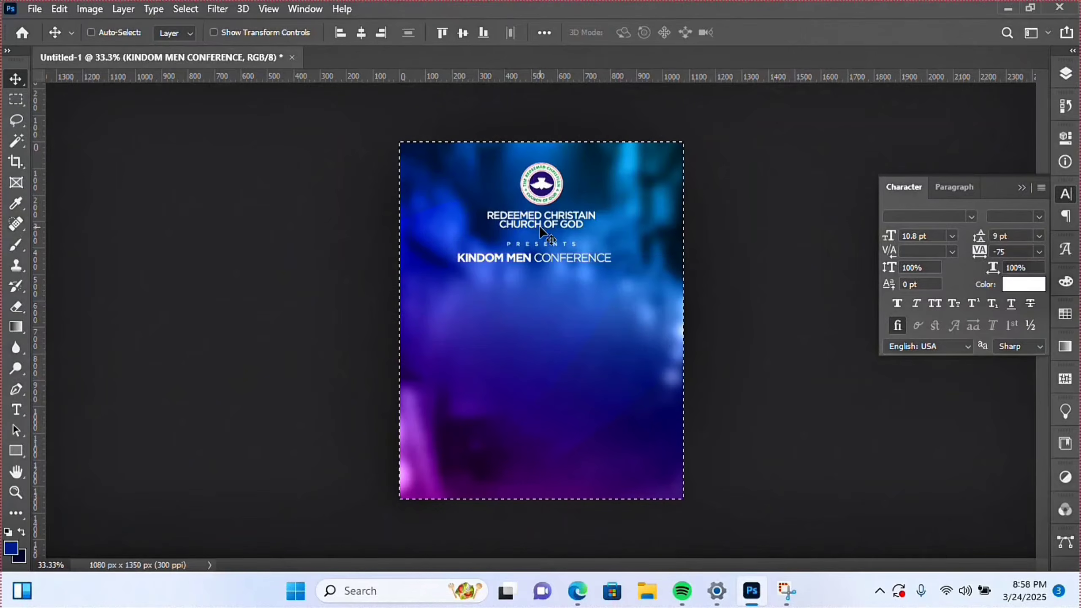
left_click(360, 34)
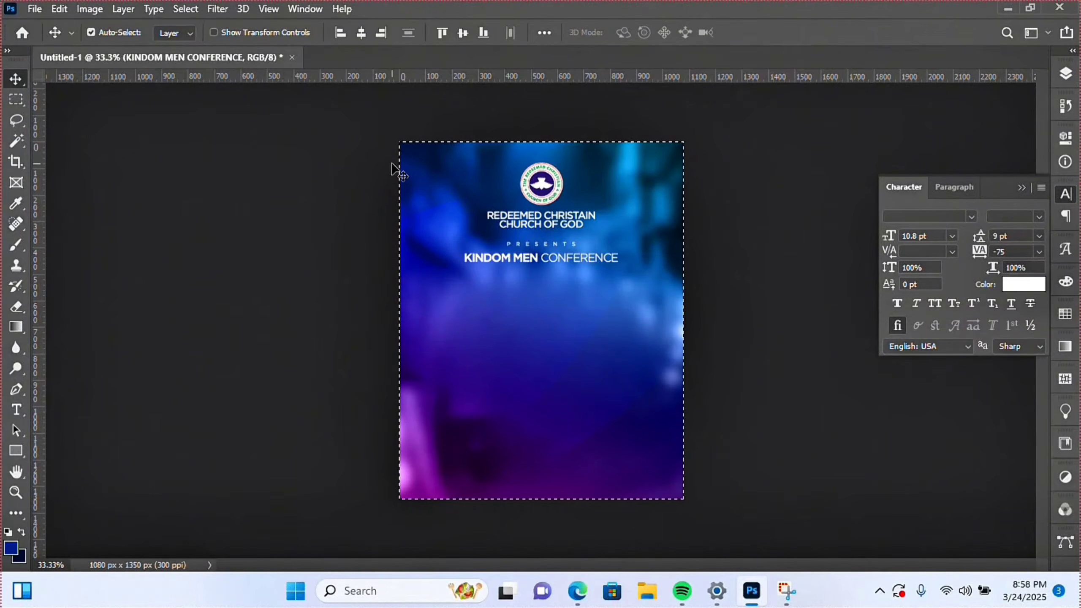
key("ctrl+d")
key("shift+Down")
key("shift+Down")
key("shift+Down")
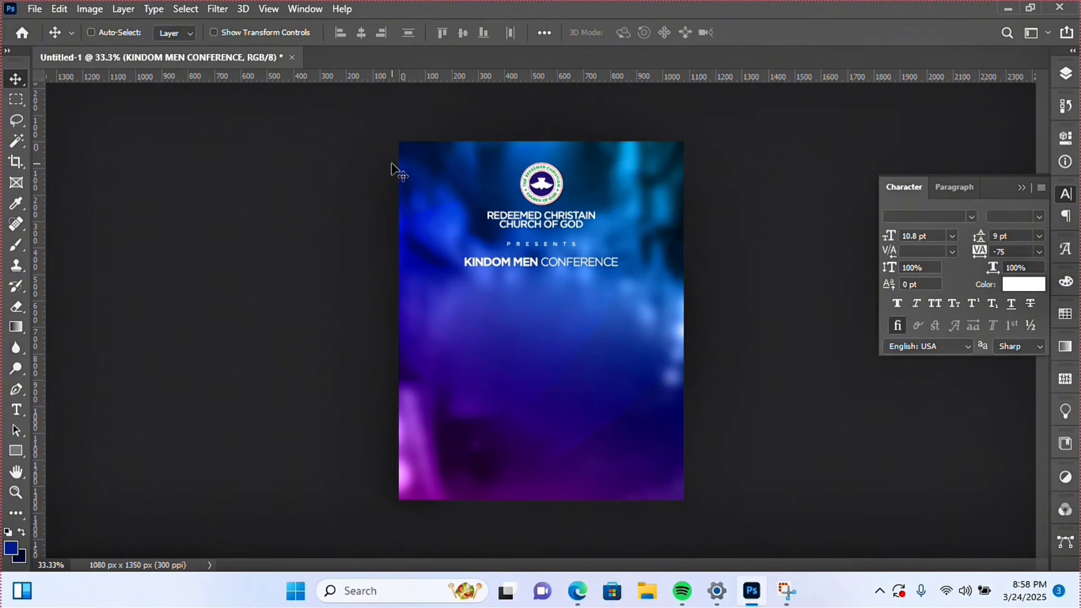
- Shrink the title to about 91%, making it 9.8 pt
key("ctrl+t")
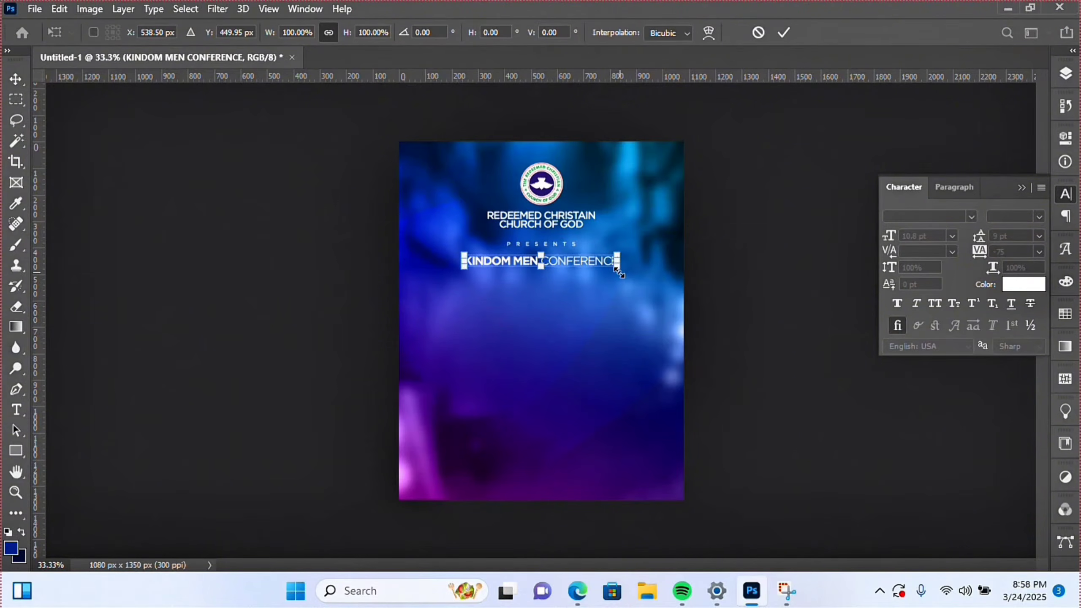
left_click_drag(620, 273, 612, 271)
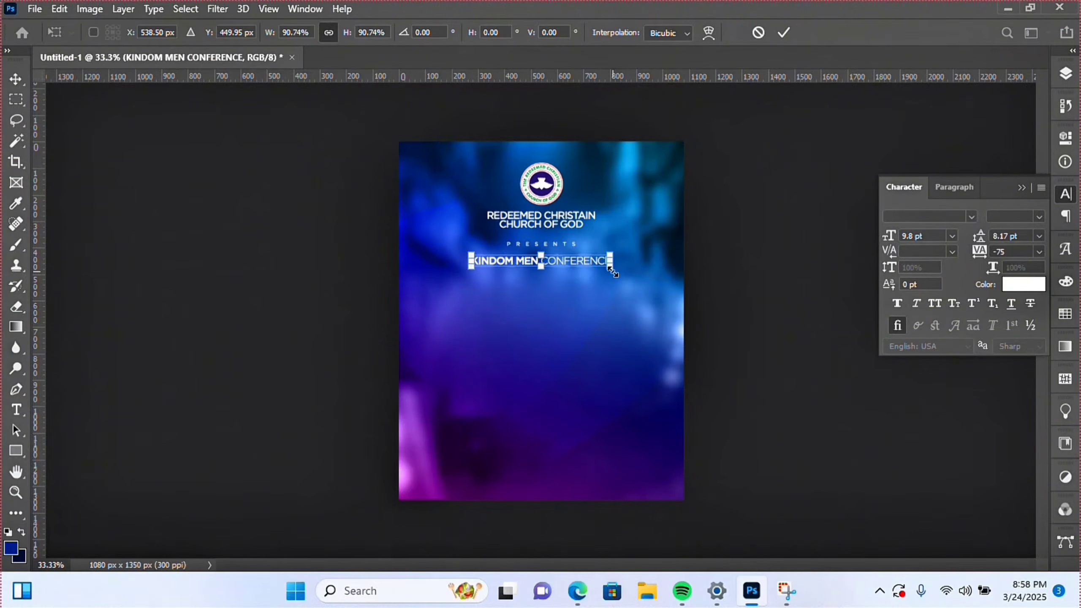
key("Return")
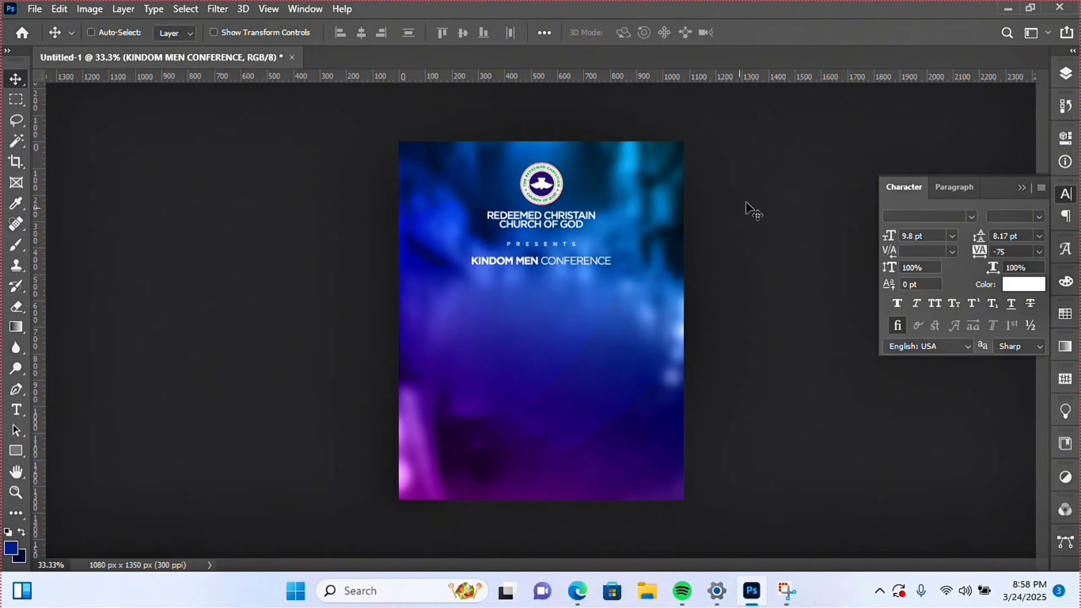
- Nudge the REDEEMED CHRISTAIN CHURCH OF GOD text layer up slightly
right_click(554, 231)
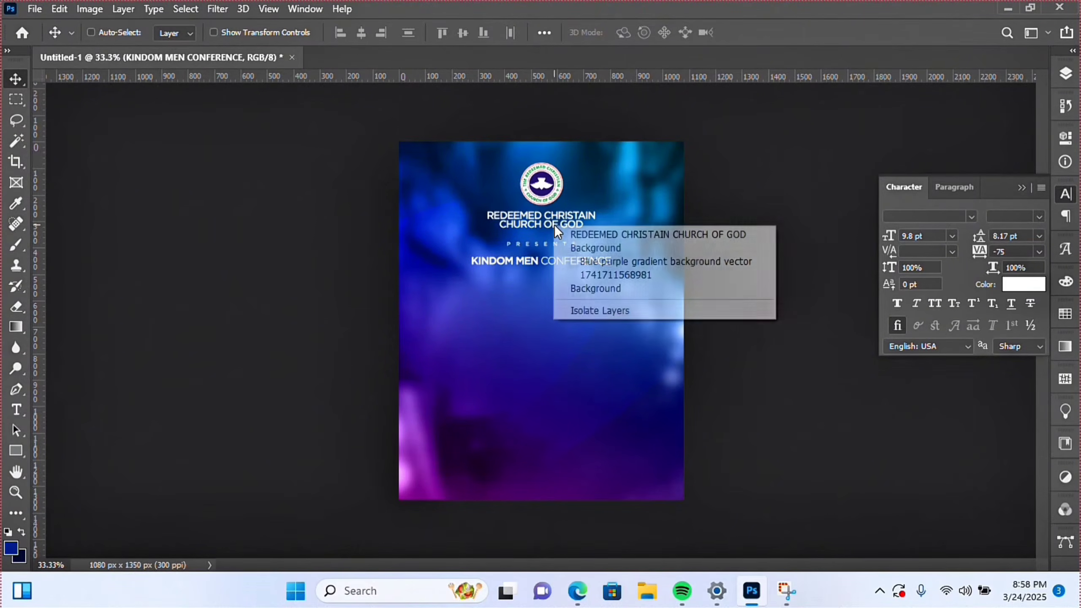
left_click(605, 235)
key("shift+Up")
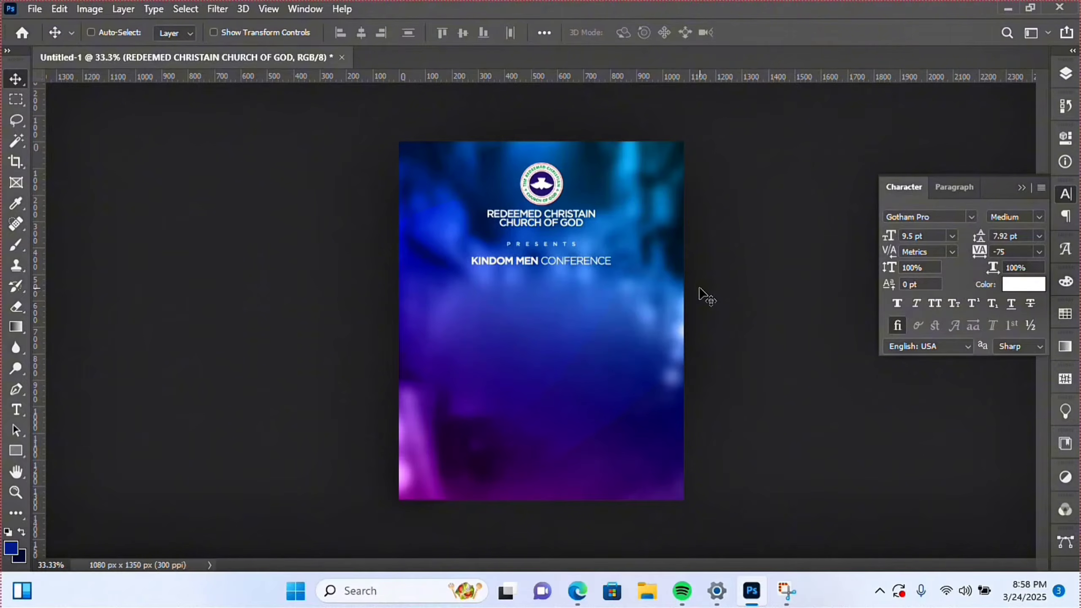
- Group the church name with Rccg_logo and name the group lOGO
left_click(1063, 77)
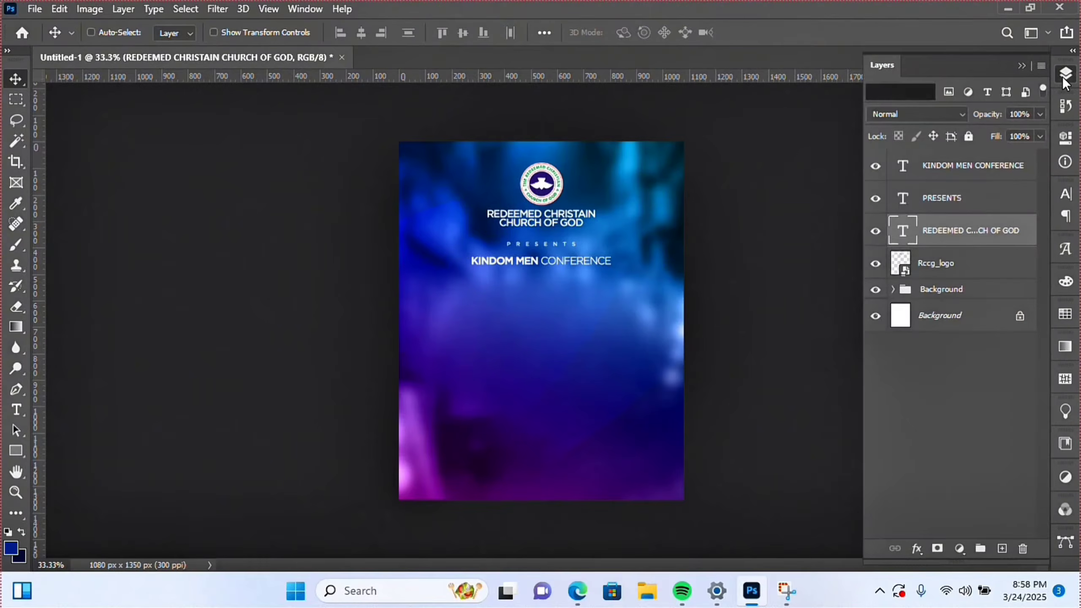
left_click(938, 263, "ctrl")
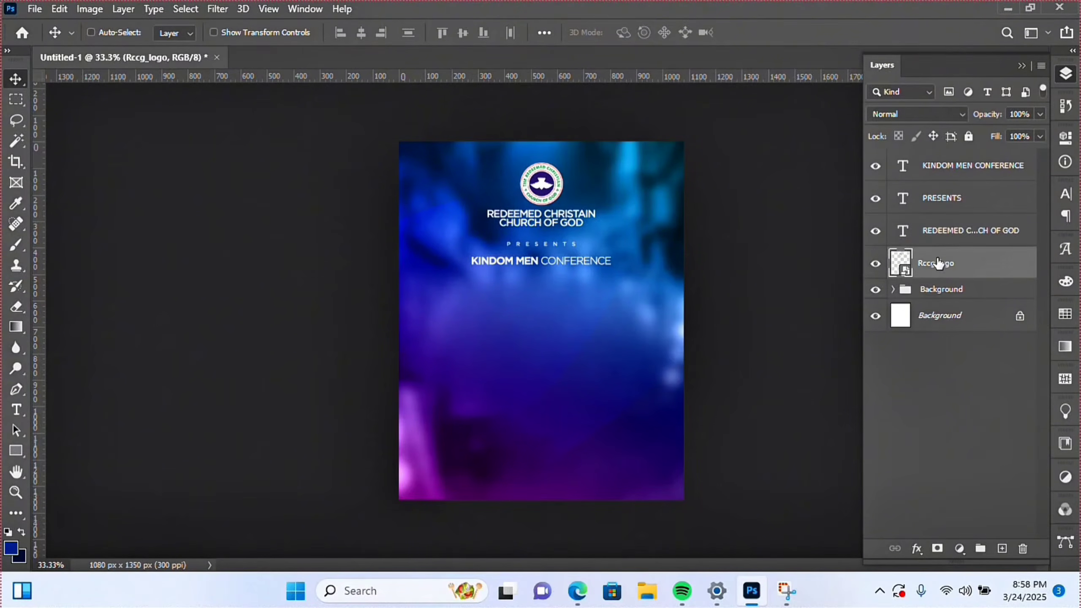
key("ctrl+g")
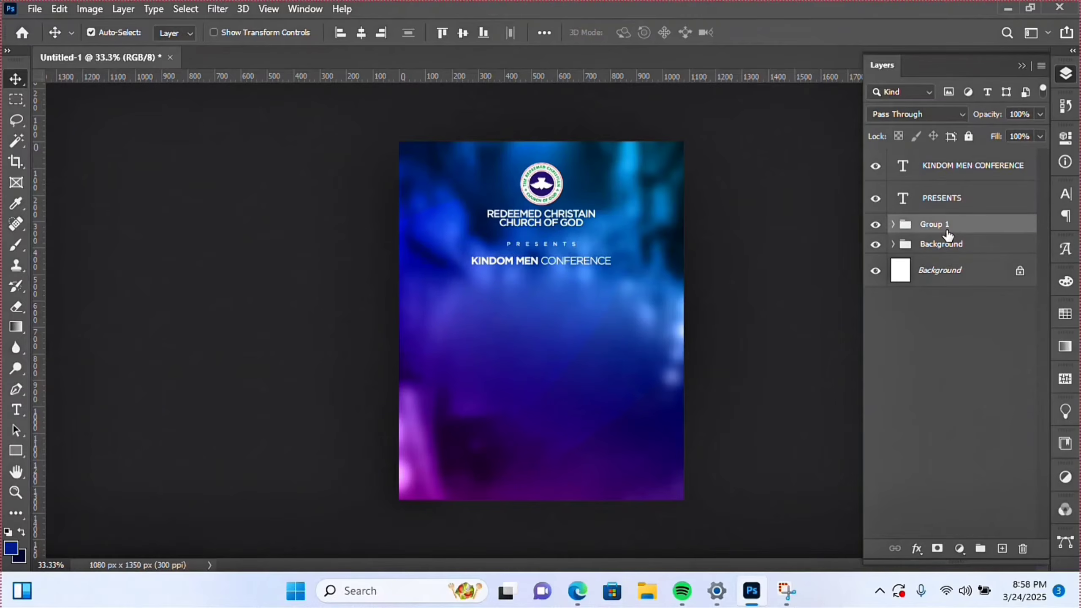
double_click(944, 224)
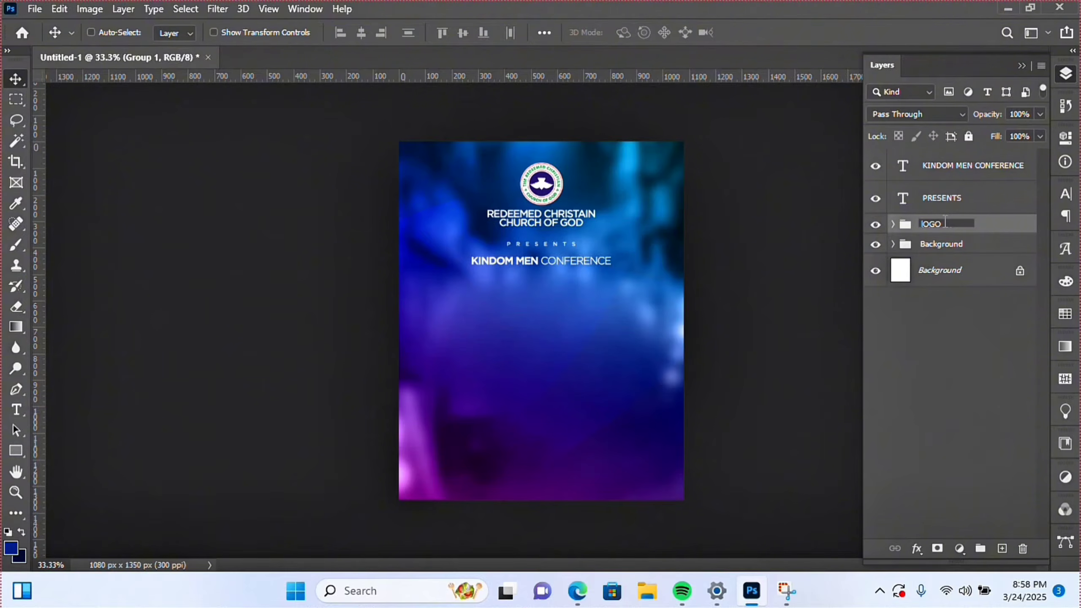
key("Return")
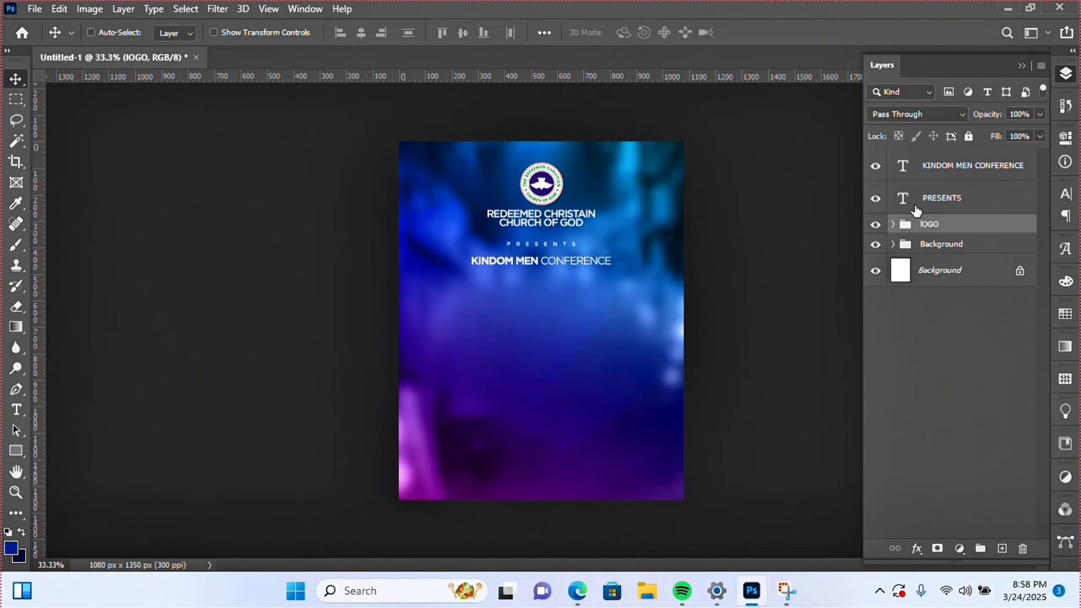
- Type the word kingship below the title and move it to the poster's centre
key("t")
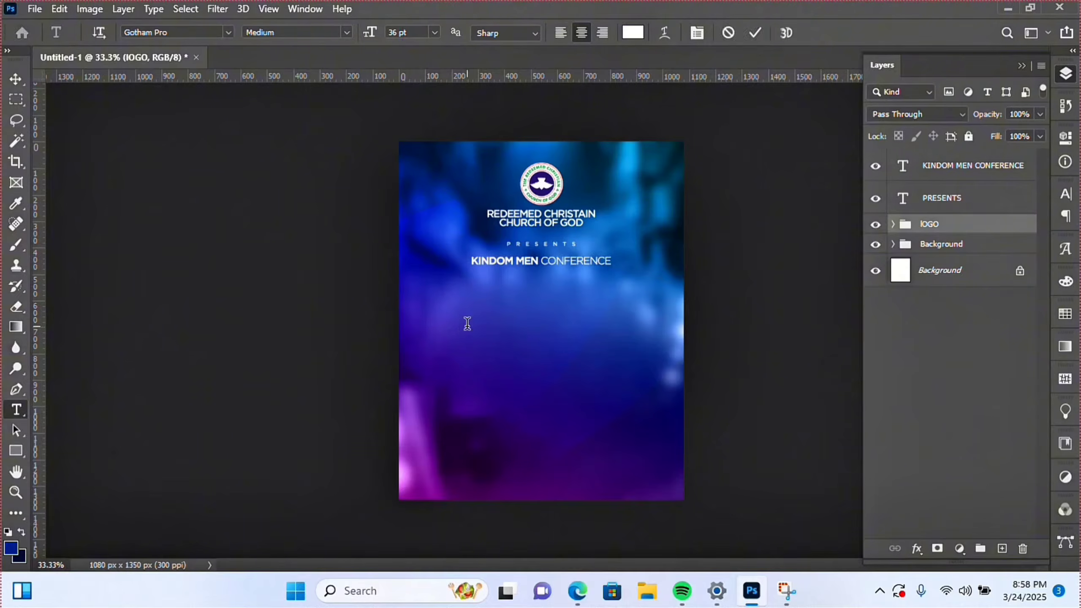
left_click(467, 323)
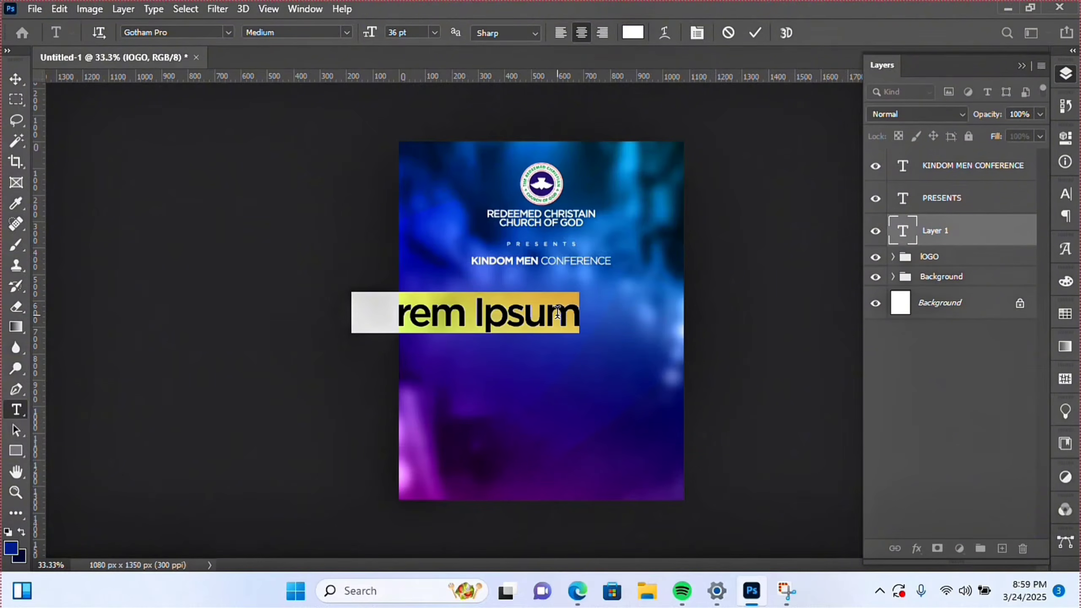
type("k")
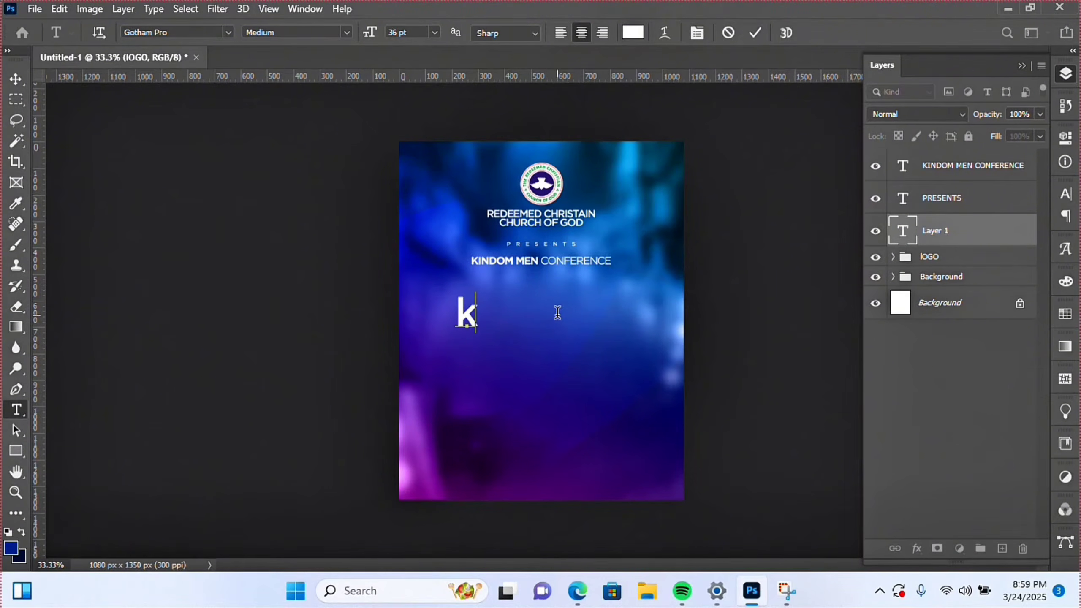
type("k")
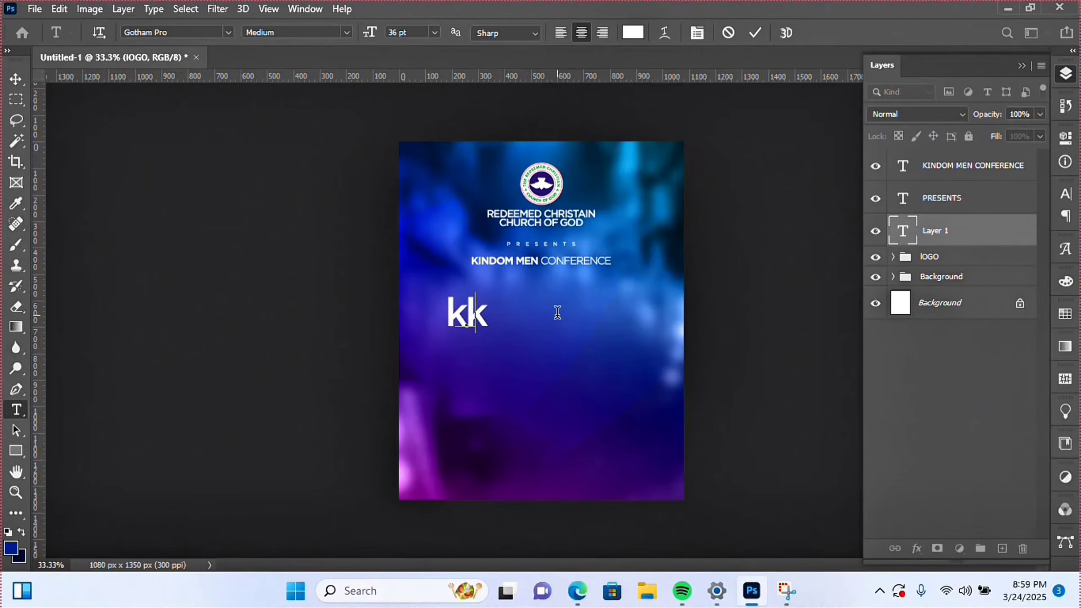
key("BackSpace")
key("BackSpace")
type("ki")
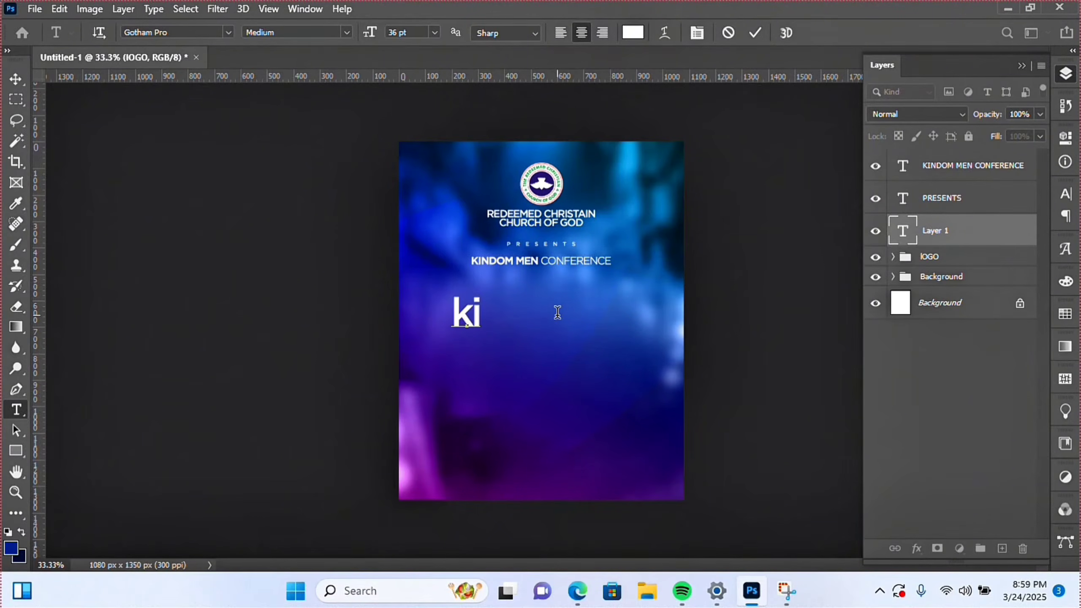
type("ngship")
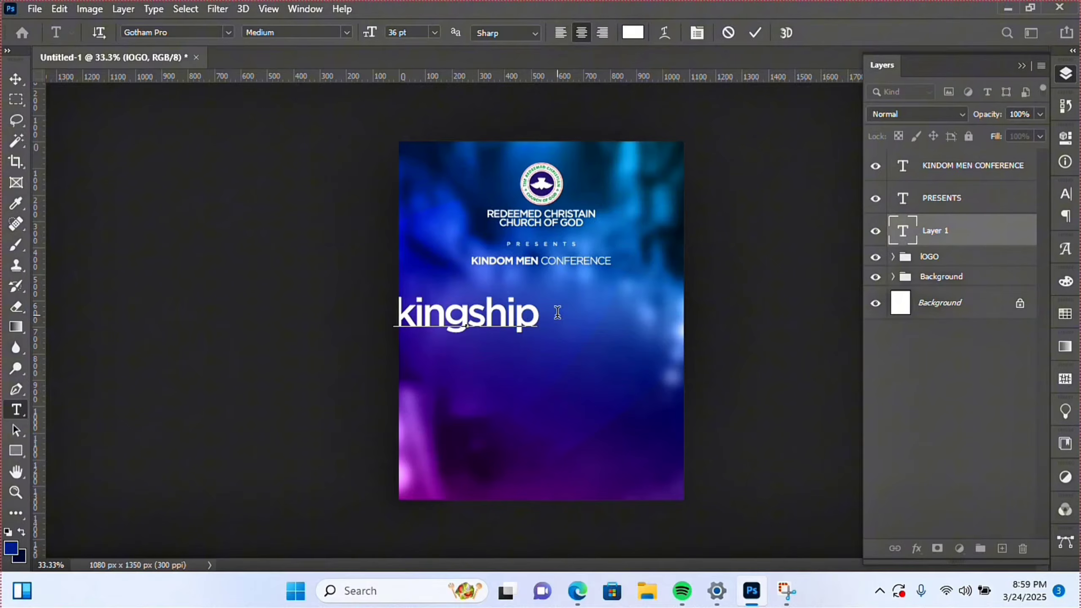
key("ctrl+a")
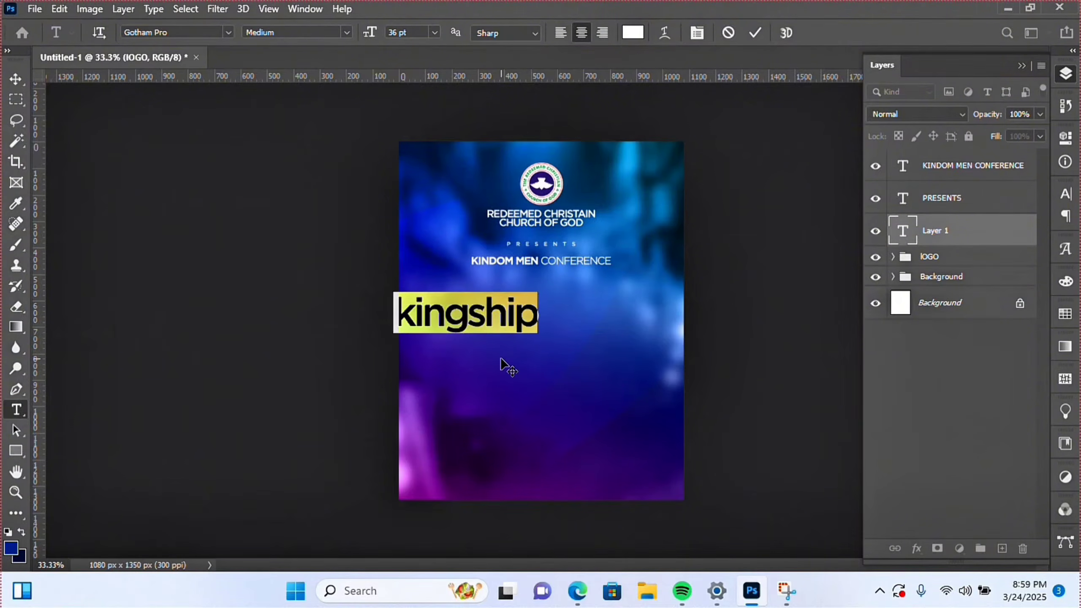
left_click_drag(502, 363, 611, 334)
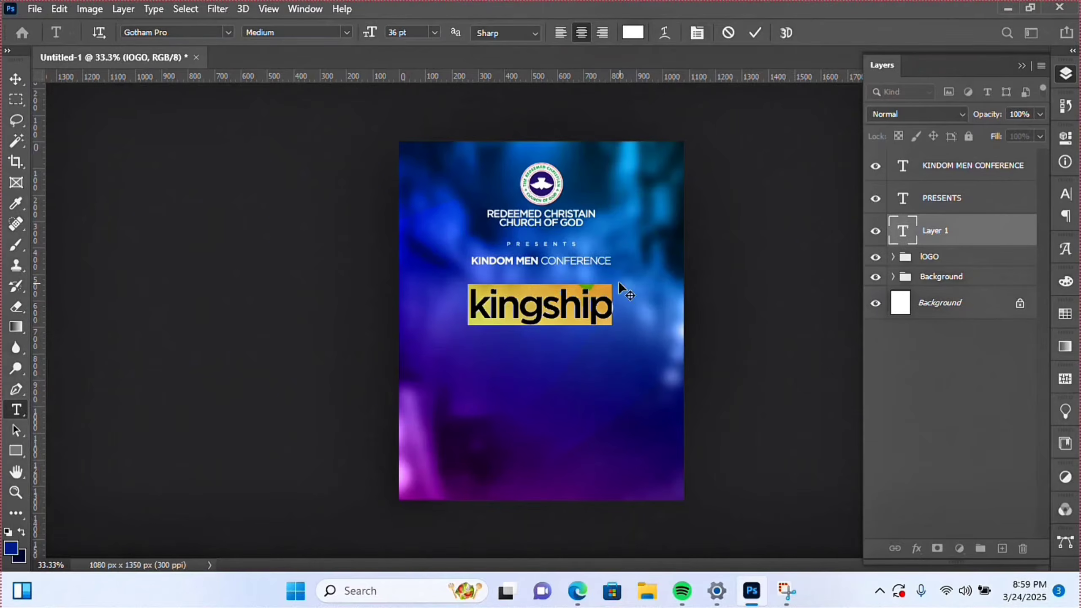
- Change kingship's font to Mogilte Regular
left_click(200, 30)
type("mo")
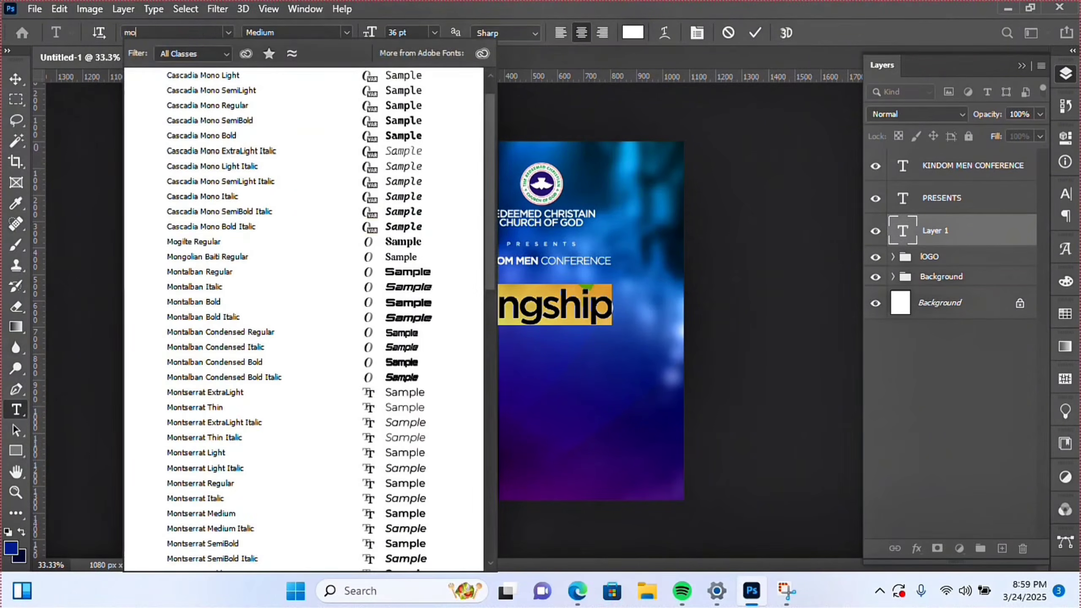
type("gilte")
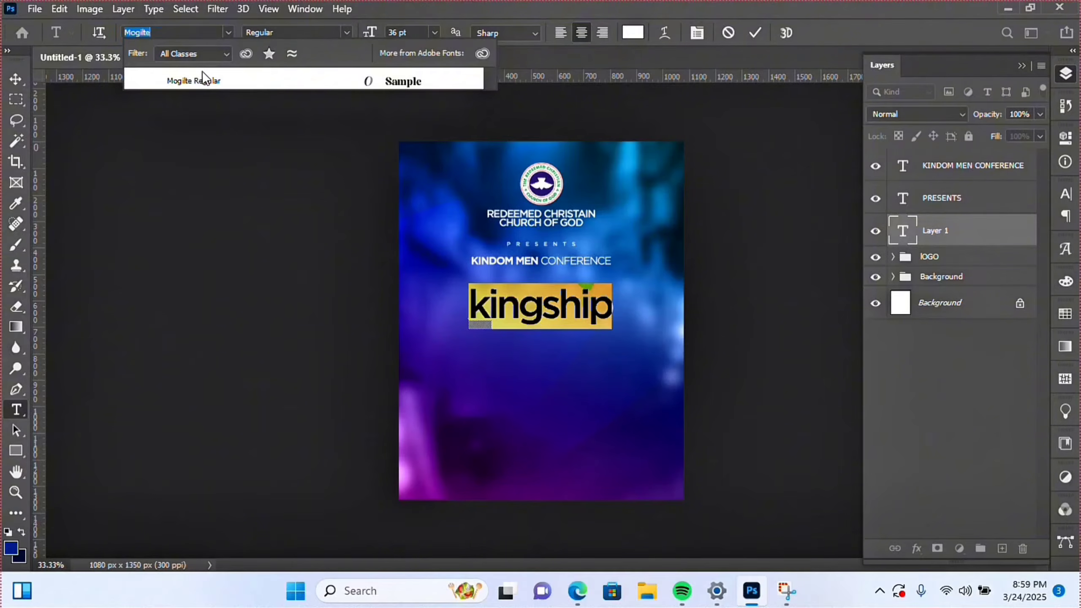
left_click(203, 79)
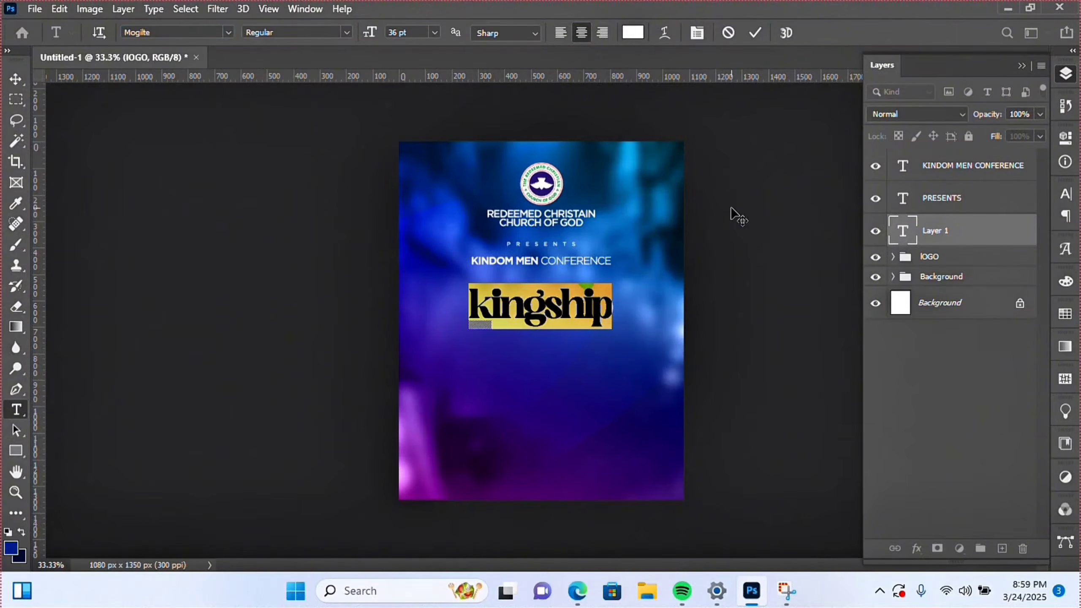
- Loosen kingship's letter tracking from -75 to -25
left_click(702, 34)
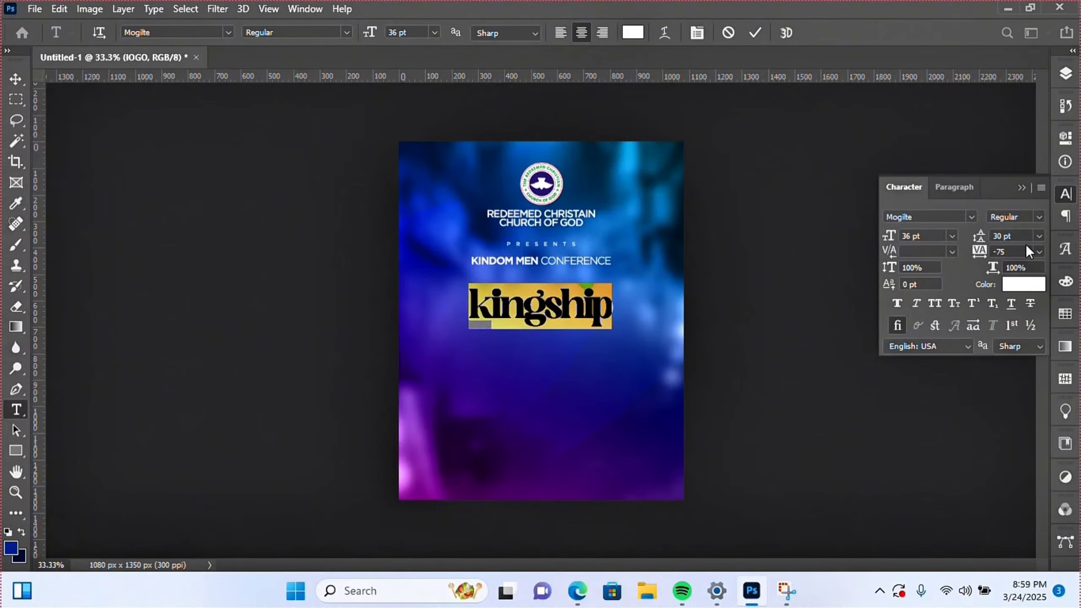
left_click(1039, 253)
left_click(1017, 303)
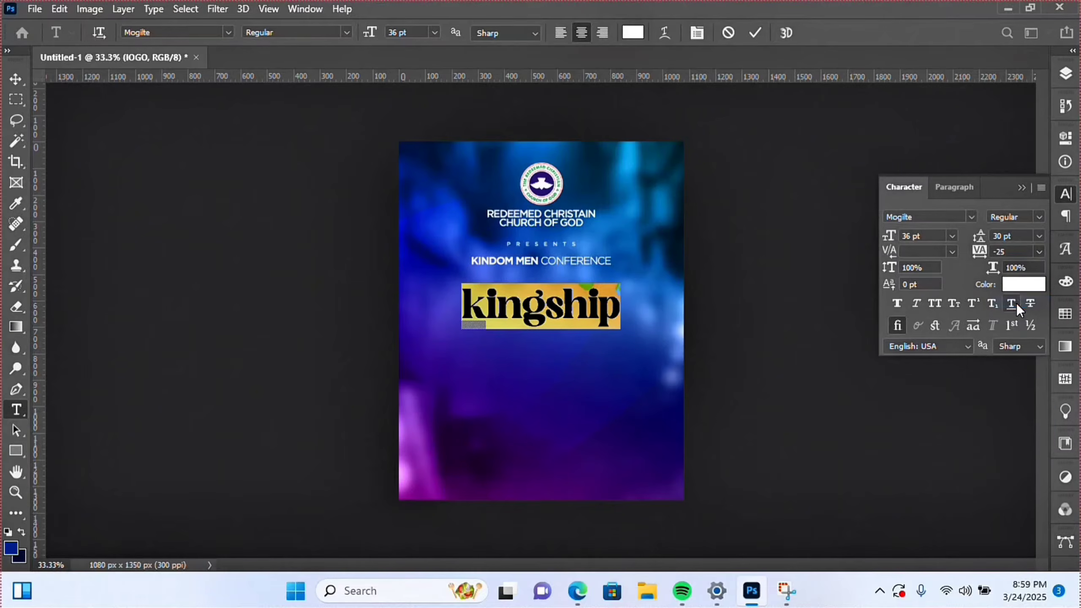
mouse_move(492, 315)
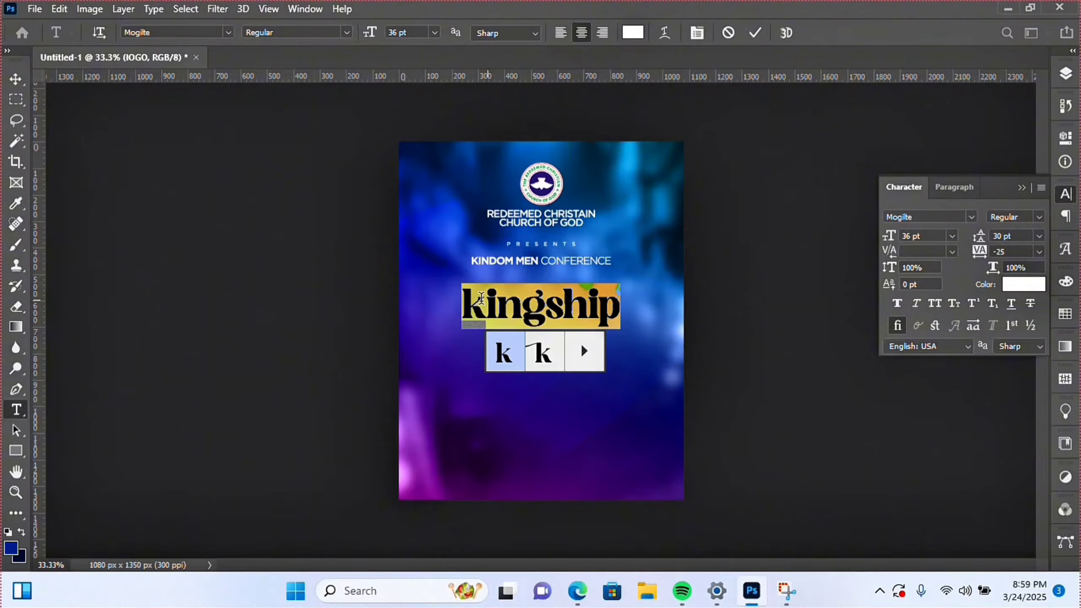
- Swap the k in kingship for its swash alternate with a long left tail
left_click(500, 286)
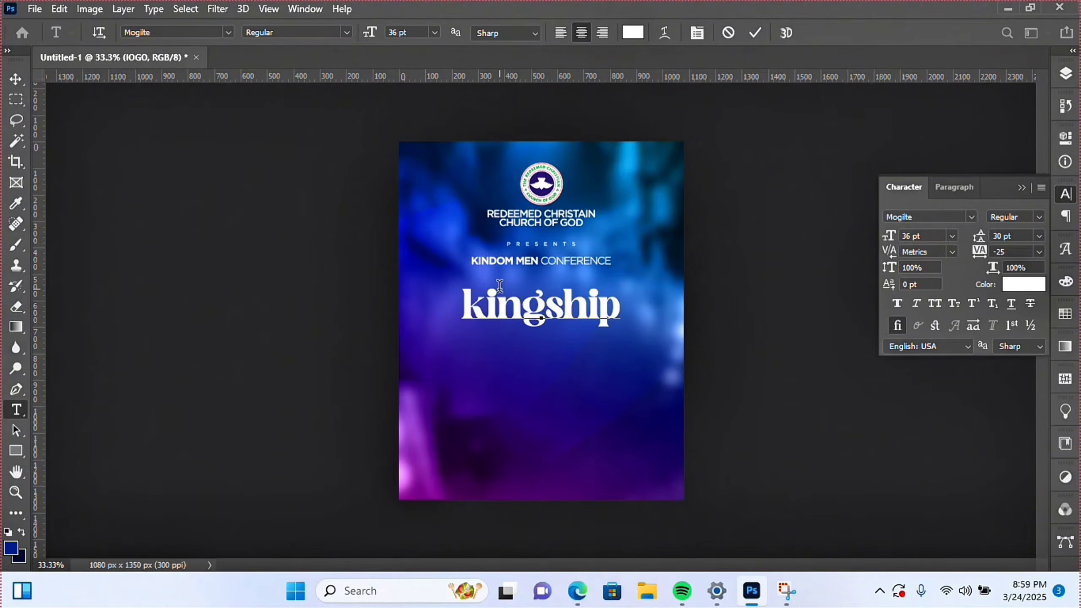
left_click_drag(489, 301, 453, 298)
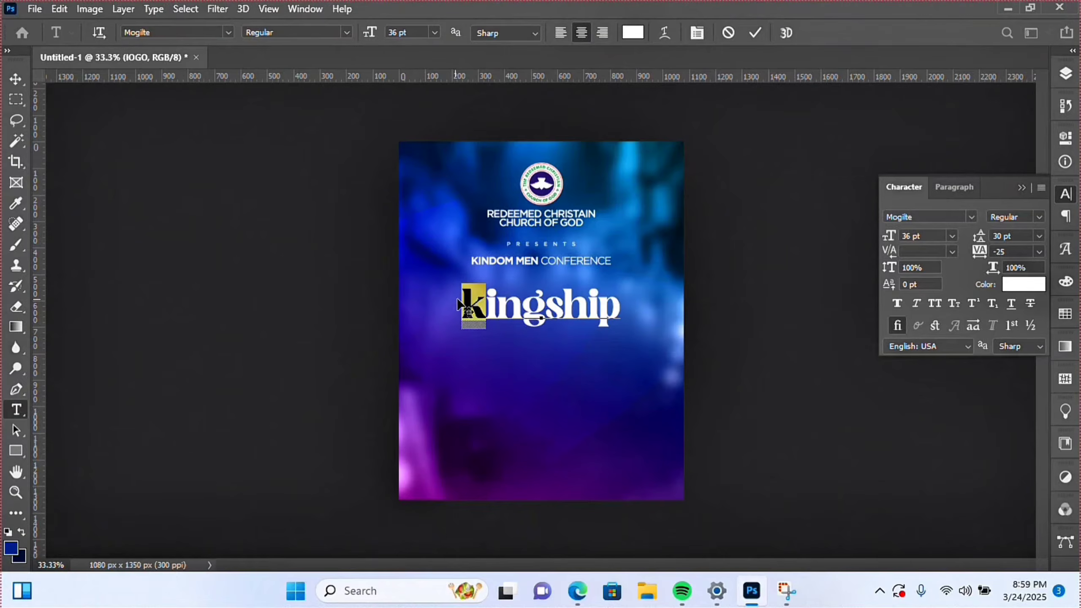
left_click(532, 345)
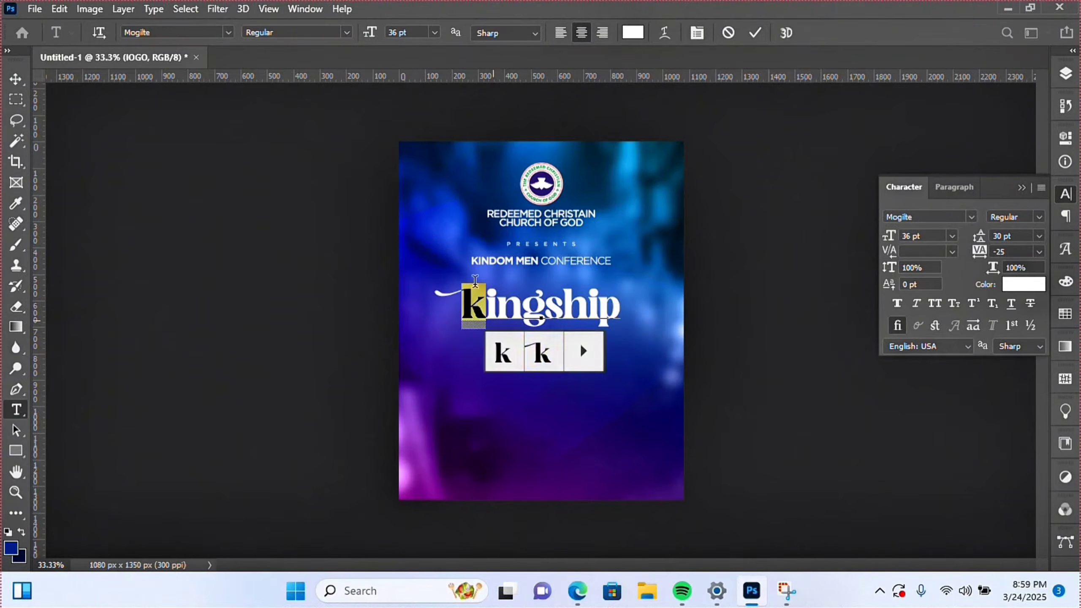
left_click_drag(609, 313, 636, 311)
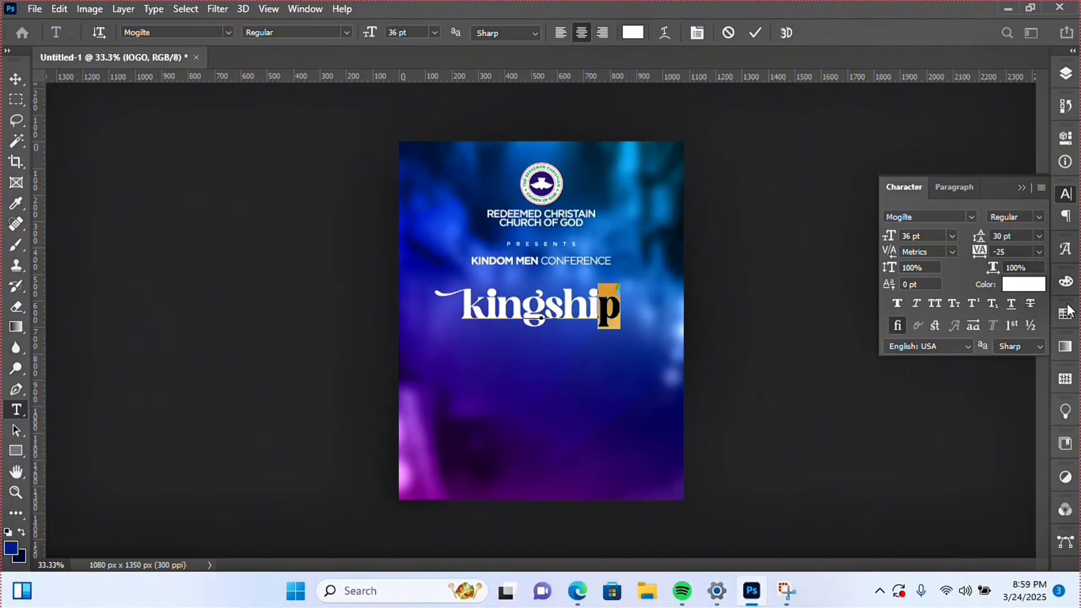
- Open the Glyphs panel, enlarge it, and browse the Mogilte glyph set
left_click(1066, 249)
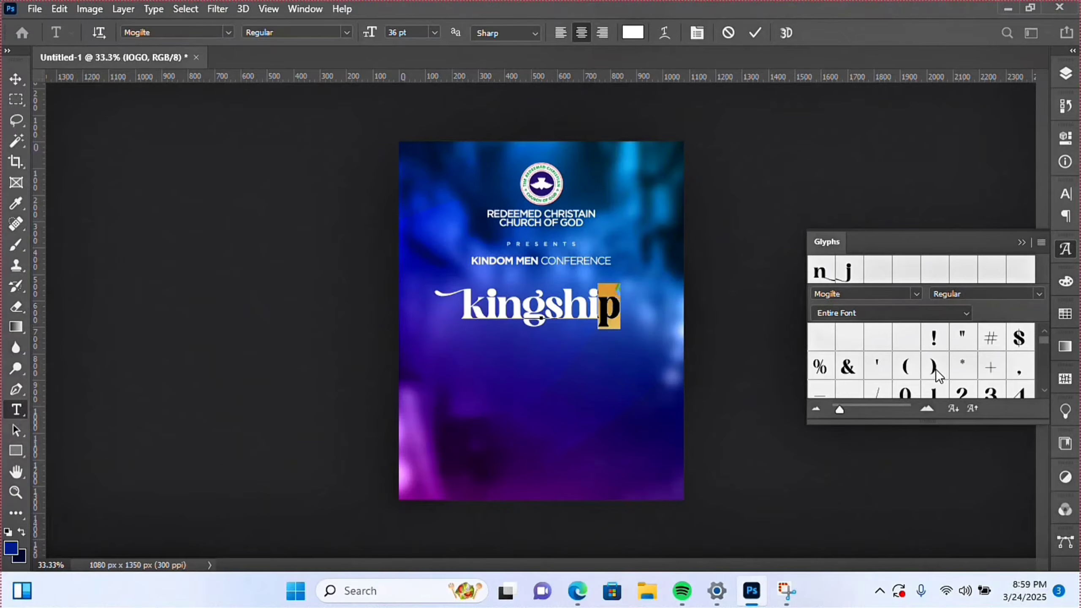
left_click_drag(941, 424, 949, 573)
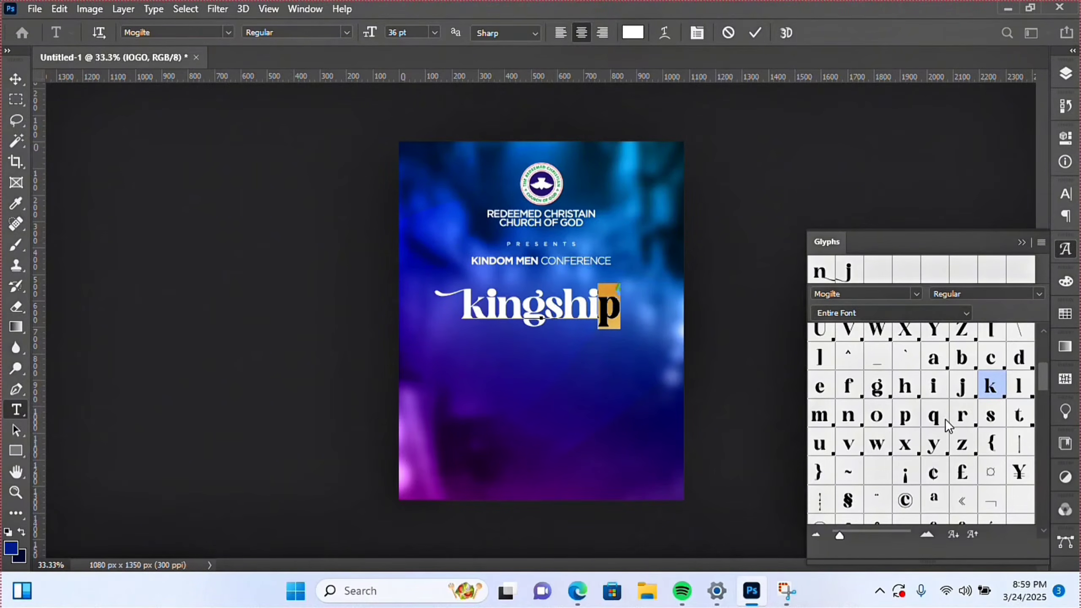
scroll(951, 426, "down", 2)
scroll(953, 424, "down", 5)
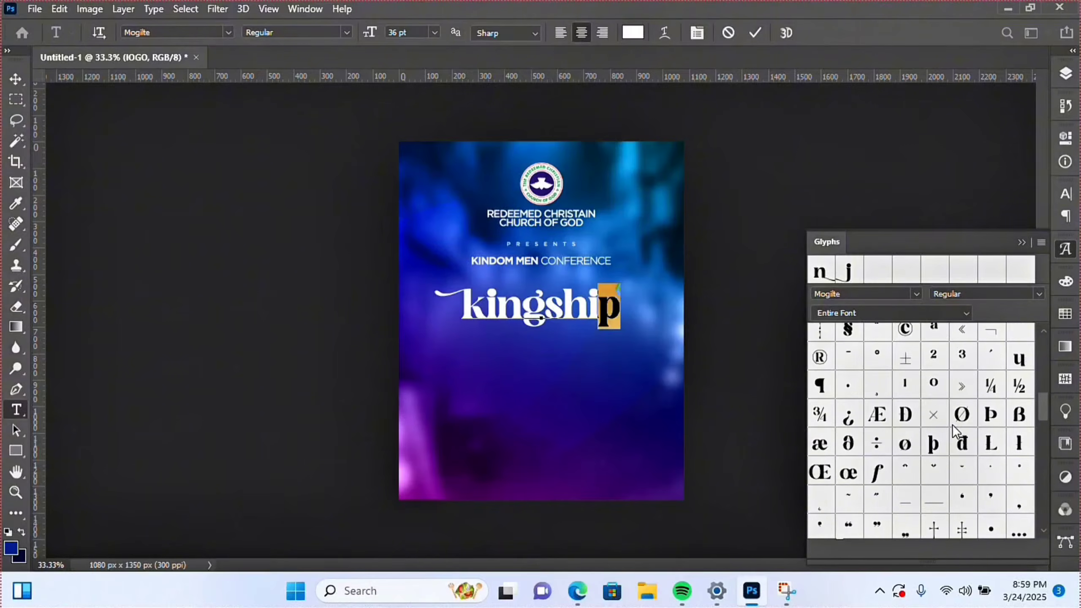
scroll(953, 424, "down", 4)
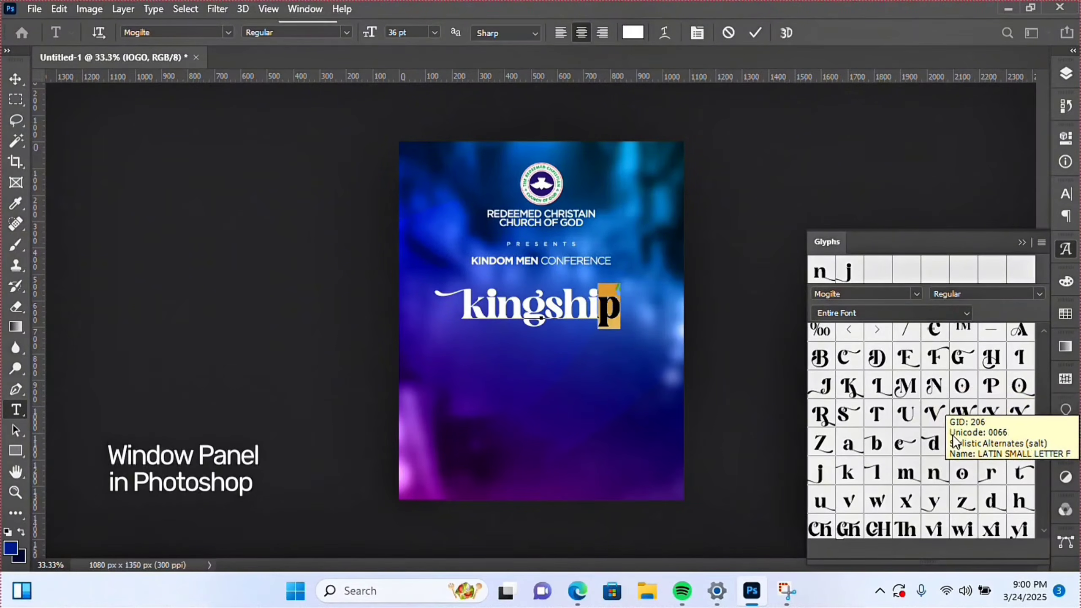
scroll(943, 394, "down", 2)
scroll(972, 407, "down", 10)
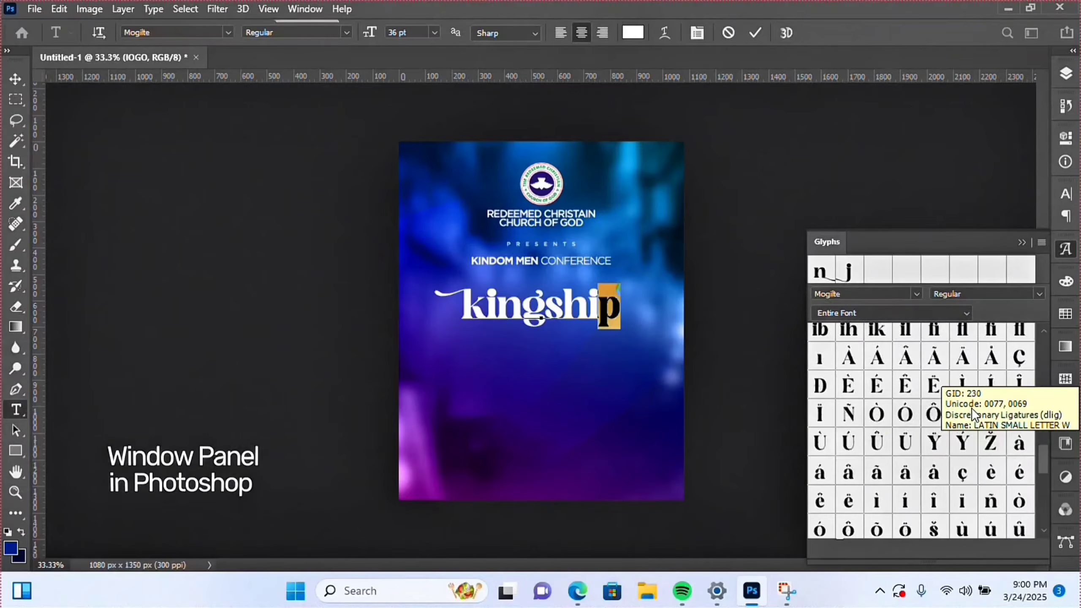
scroll(975, 416, "down", 5)
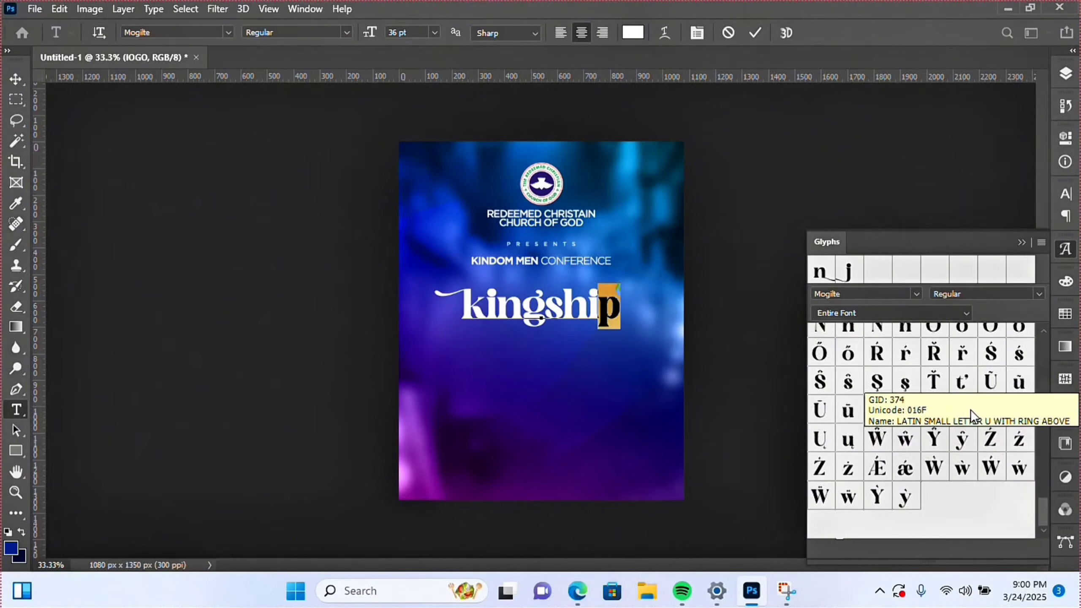
scroll(975, 416, "up", 12)
scroll(971, 408, "up", 4)
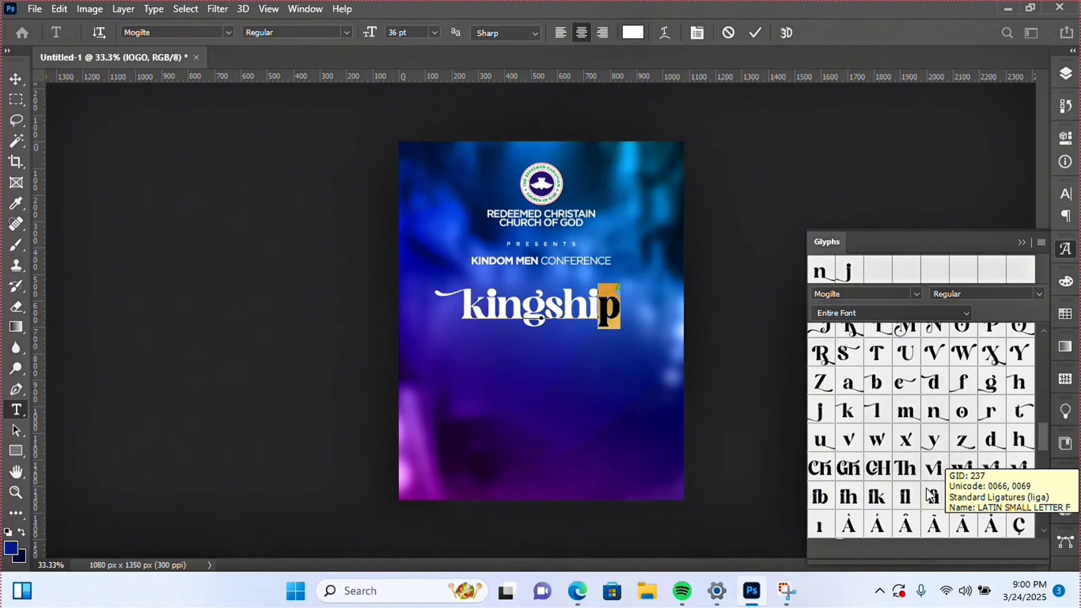
- Replace the g in kingship with its tailed swash alternate
left_click(536, 317)
left_click_drag(535, 317, 549, 317)
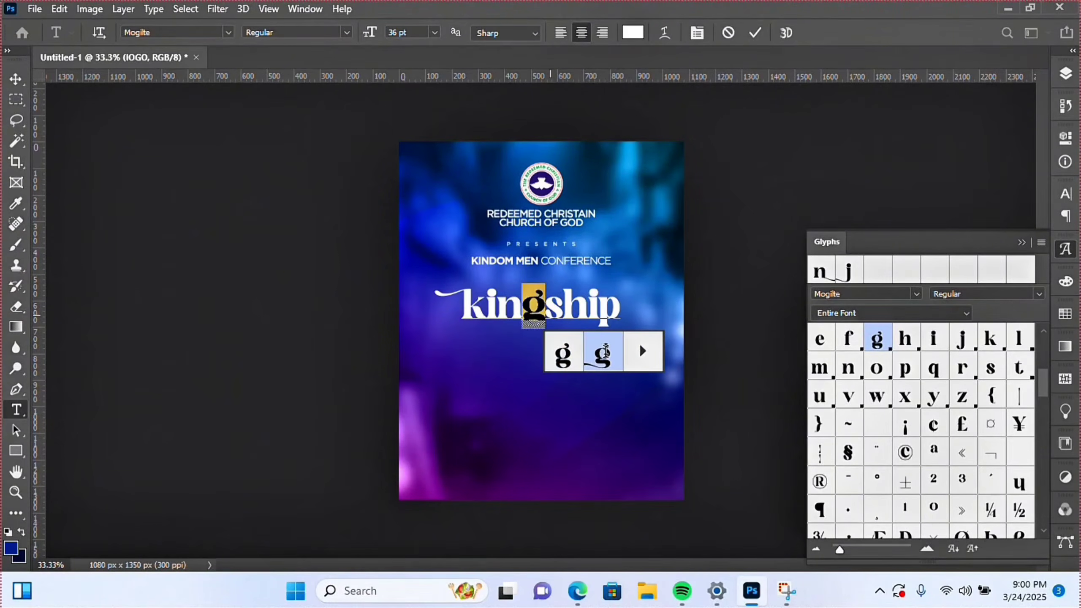
left_click(601, 354)
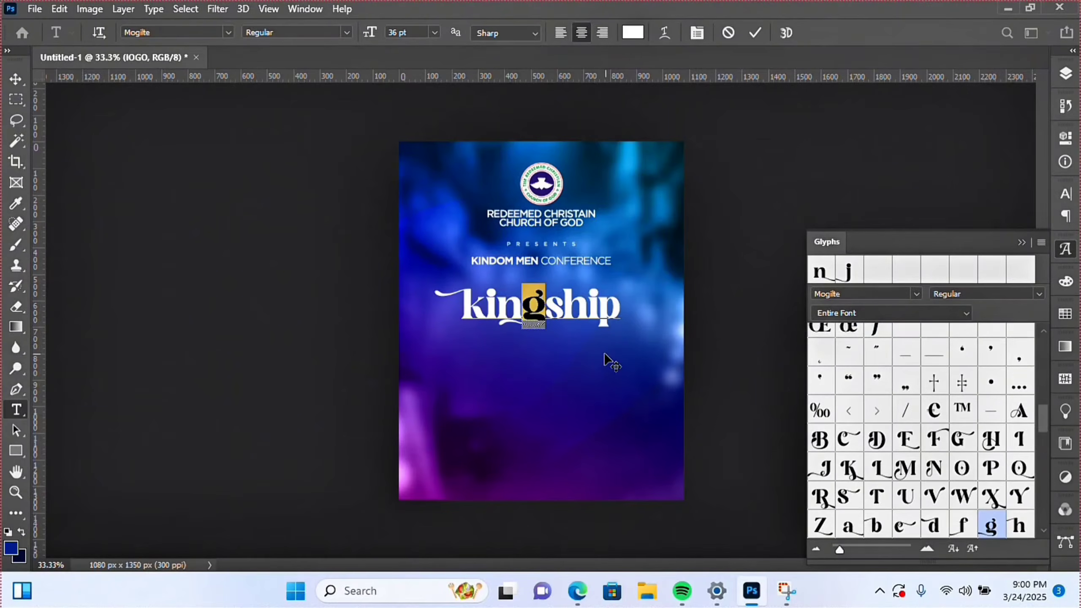
- Centre the kingship layer horizontally on the flyer and duplicate it as kingship copy
left_click(28, 85)
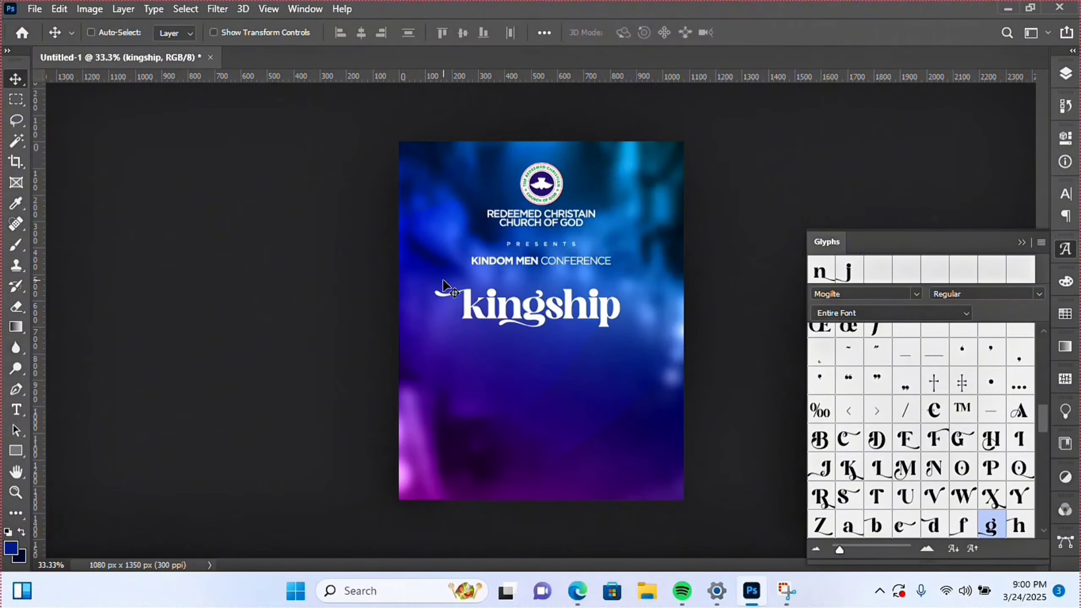
right_click(592, 310)
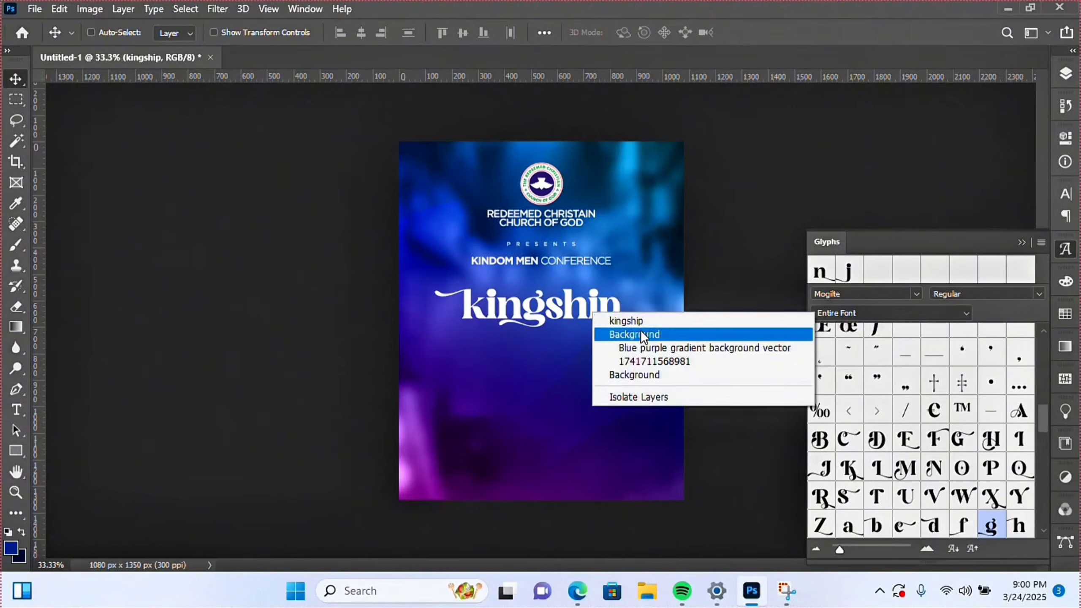
left_click(641, 325)
mouse_move(547, 316)
left_mouse_down()
mouse_move(557, 338)
mouse_move(555, 313)
left_mouse_up()
key("ctrl")
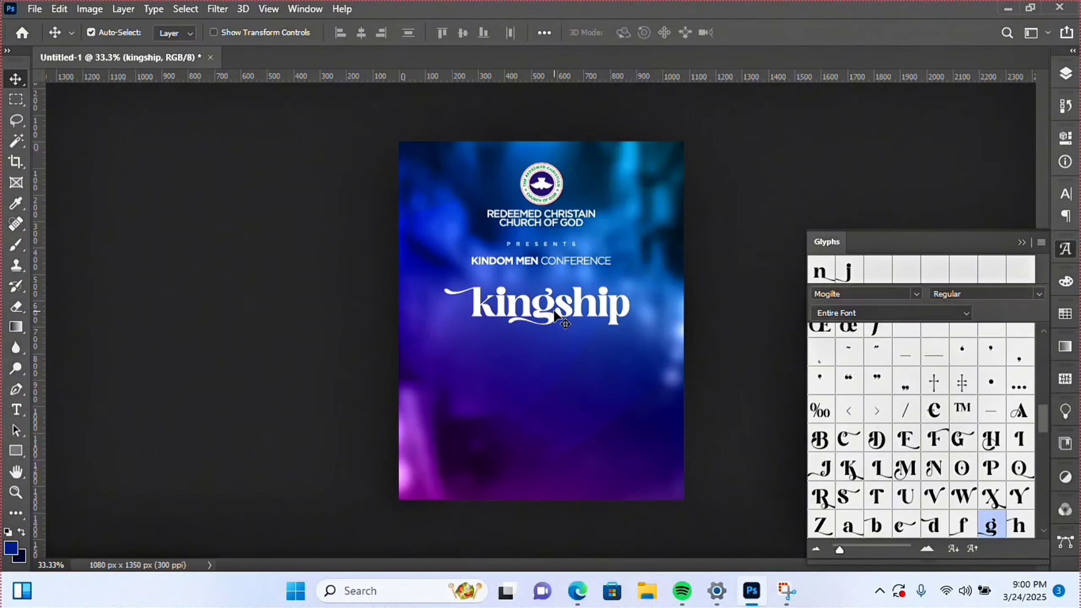
key("ctrl+a")
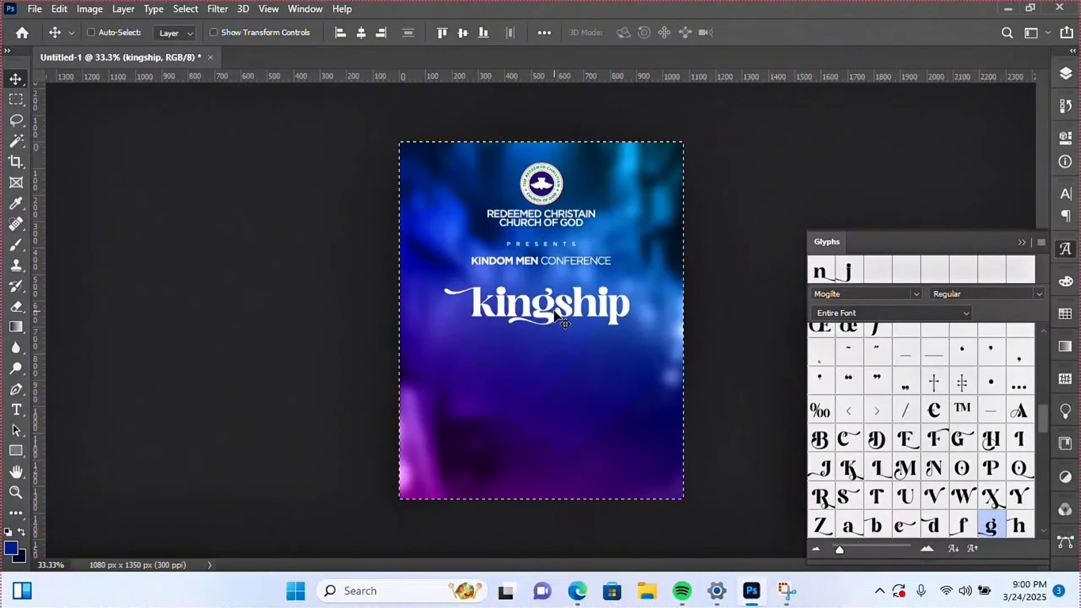
left_click(365, 33)
key("ctrl")
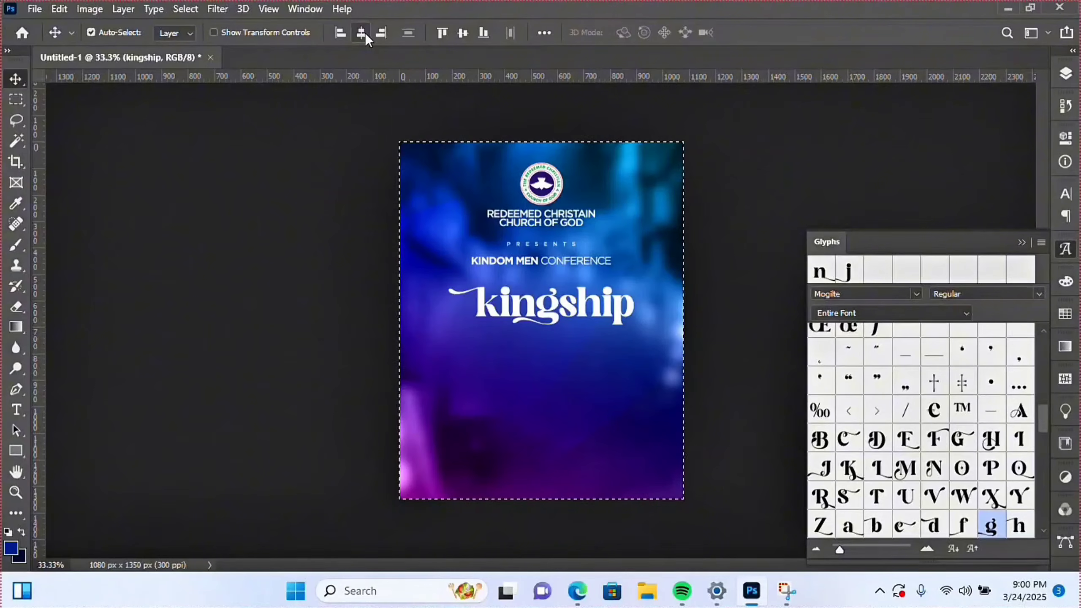
key("ctrl+d")
key("ctrl+j")
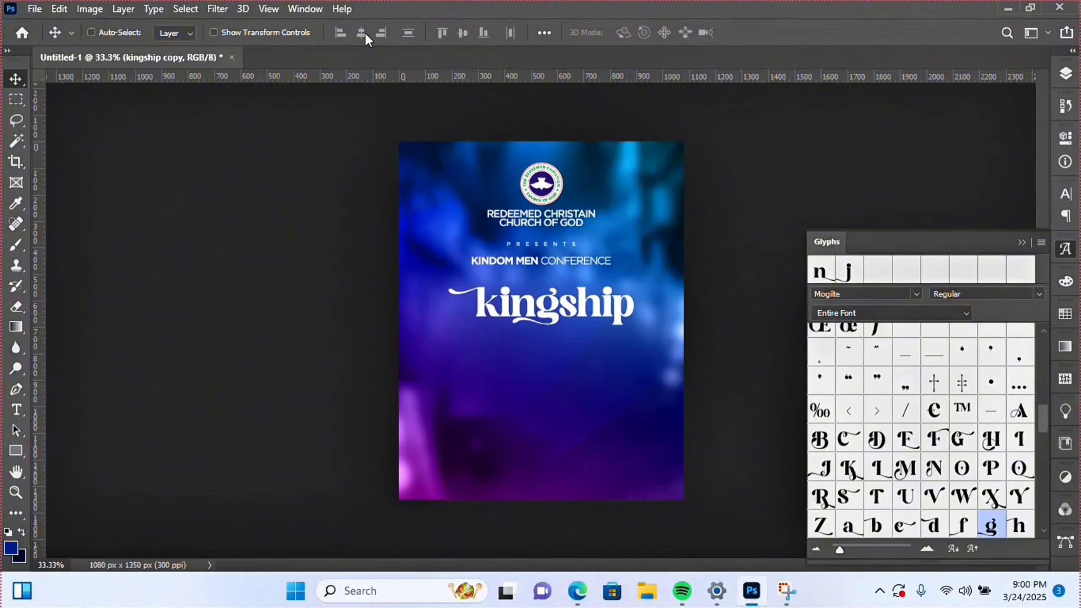
- Move the copy about 80 px below kingship and retype it as Dominion
left_click_drag(562, 317, 563, 350)
double_click(563, 344)
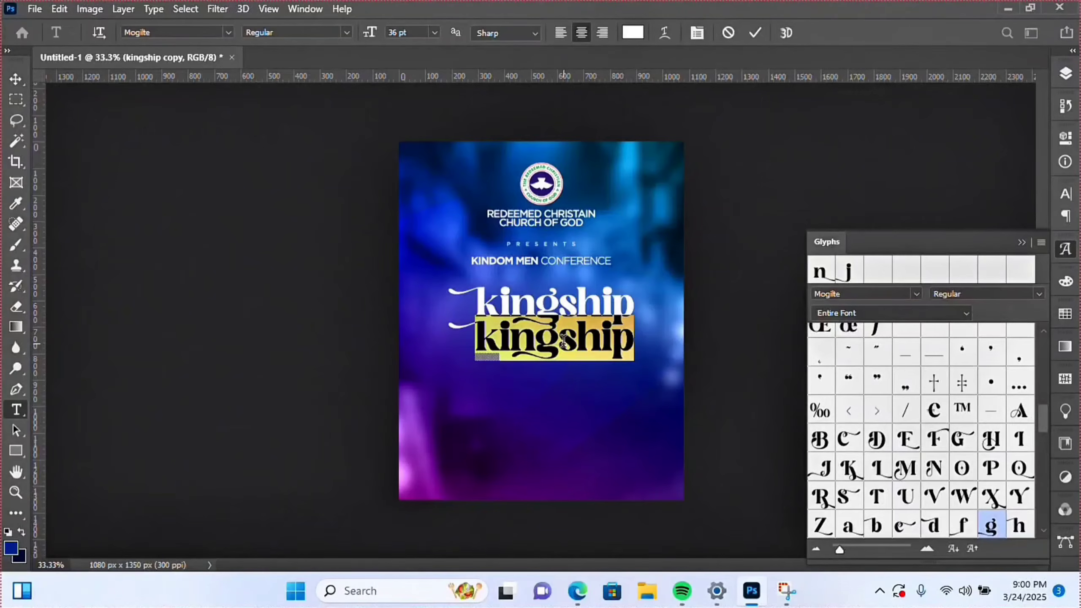
type("D")
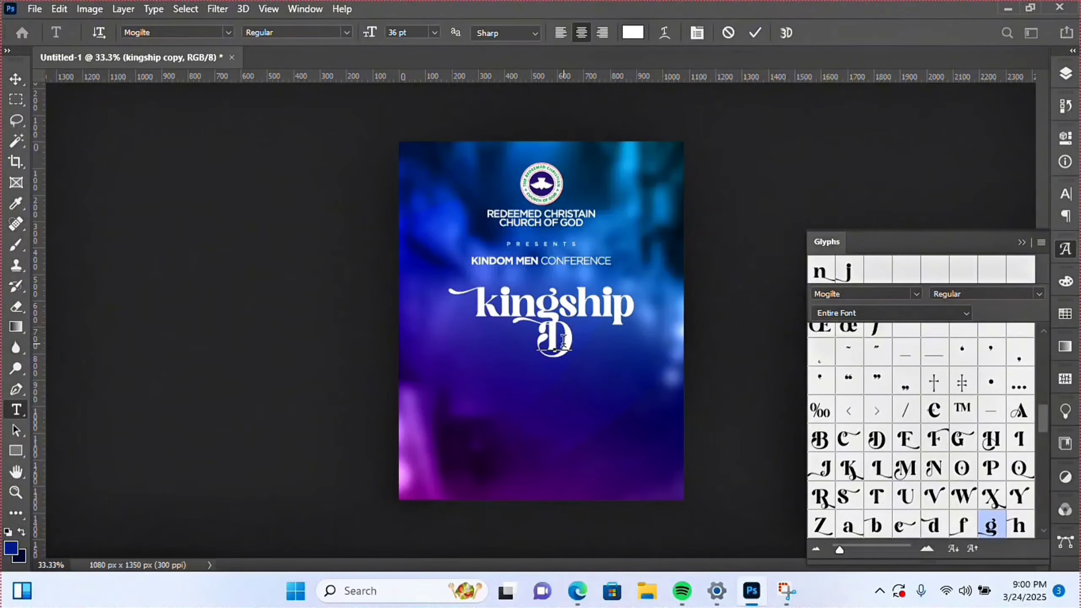
type("omi")
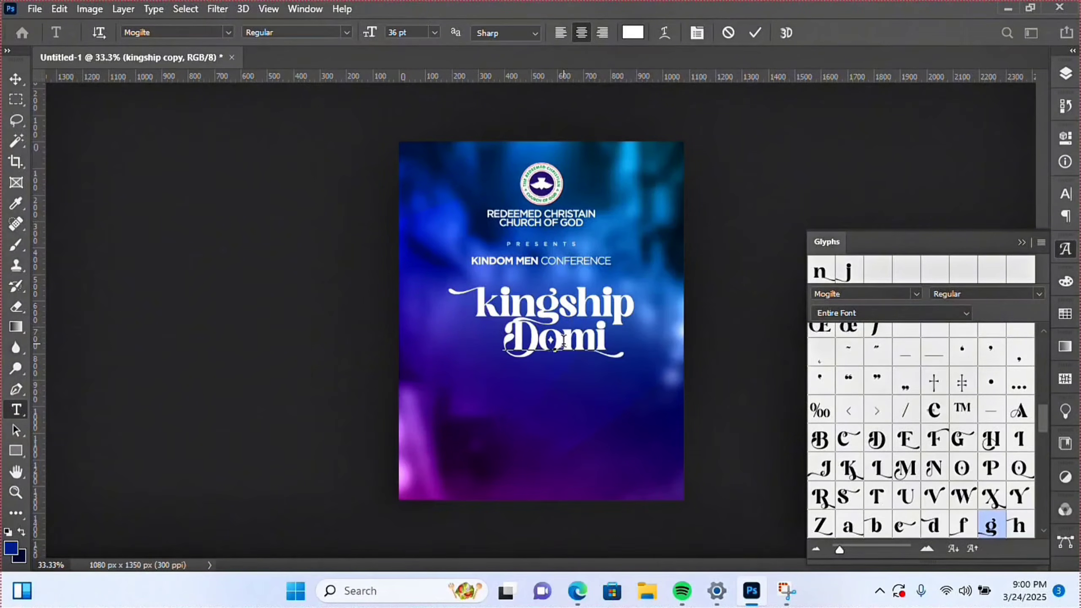
type("nio")
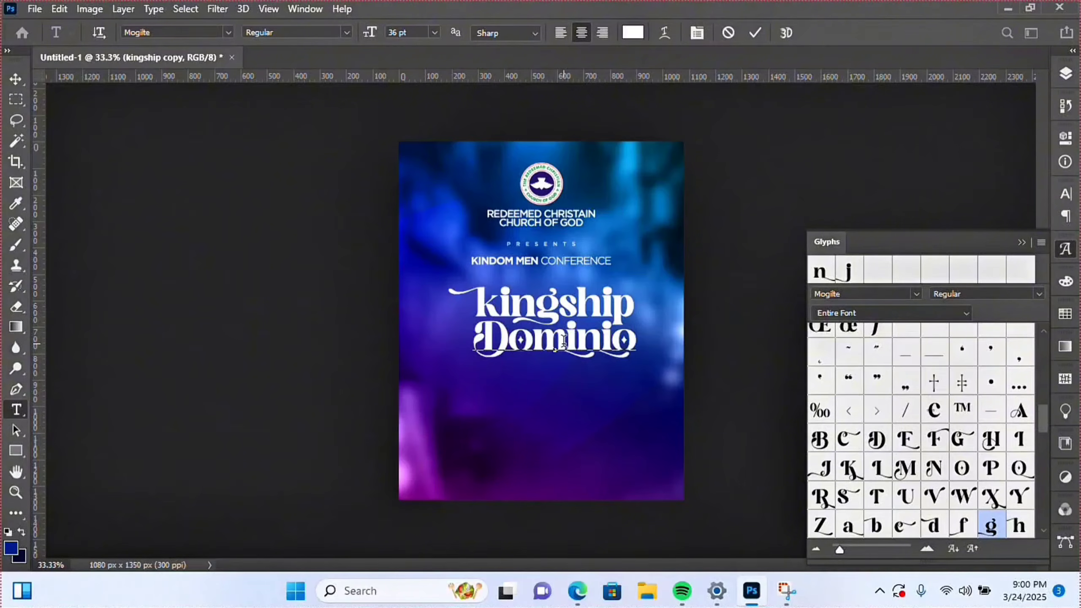
type("n")
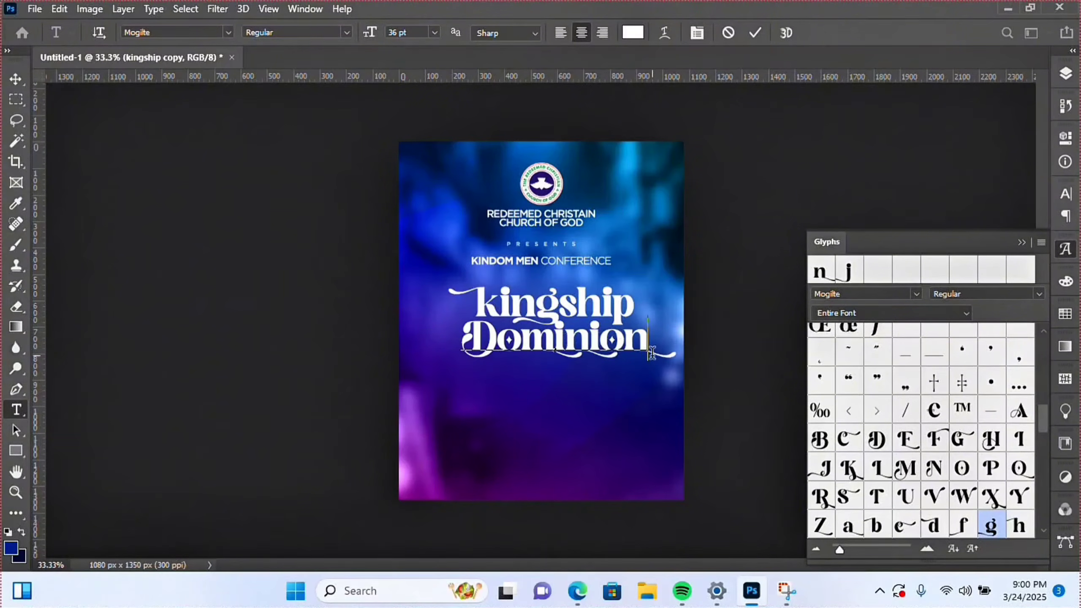
- Swap Dominion's final n and the i before 'on' for alternate Mogilte glyphs, then commit
left_click_drag(622, 343, 668, 343)
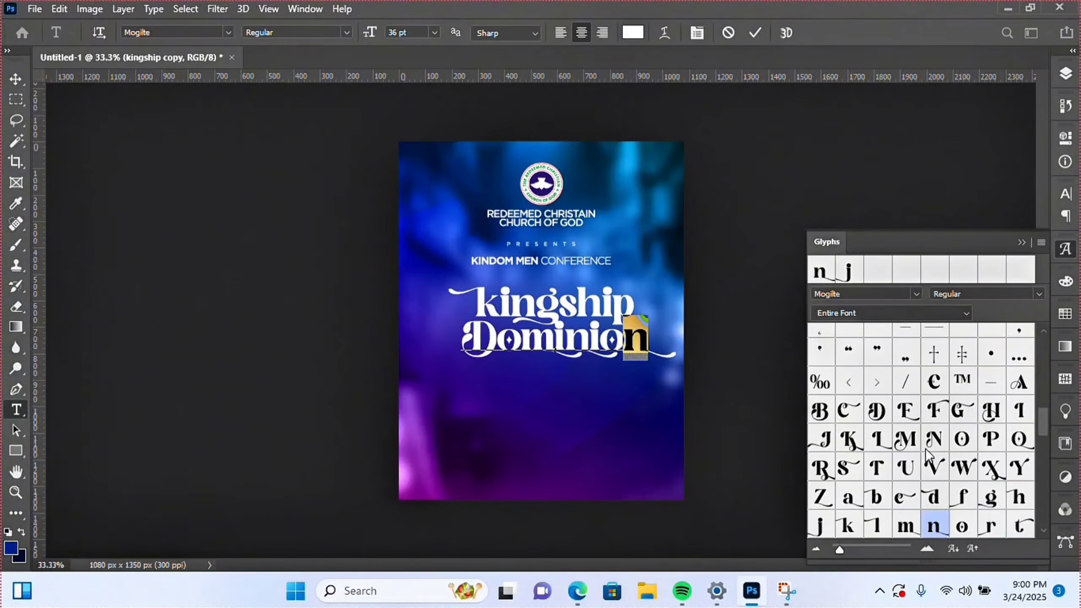
scroll(894, 443, "up", 5)
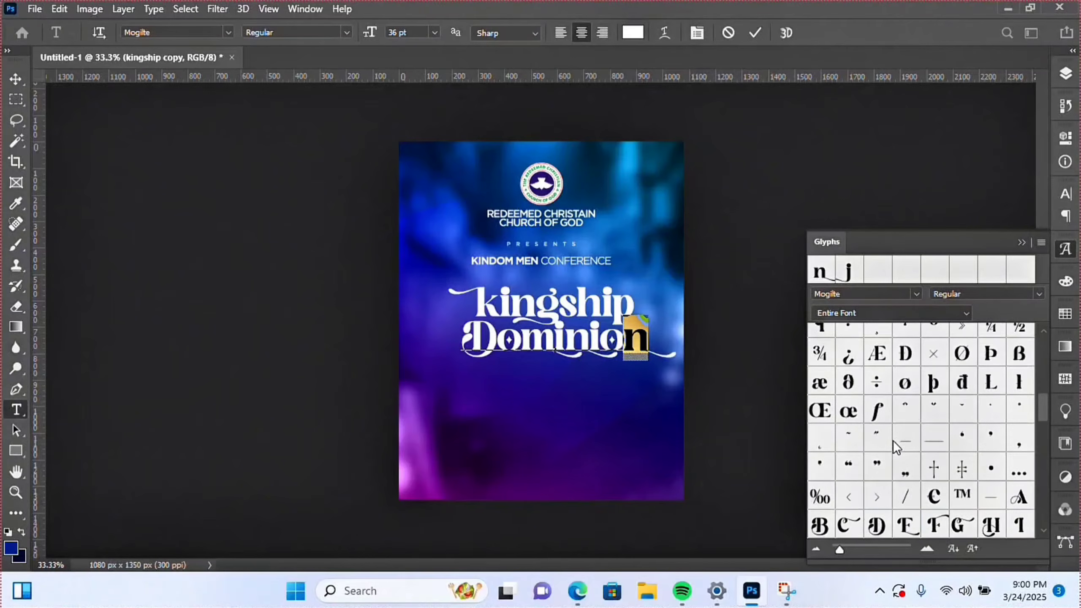
scroll(894, 445, "up", 4)
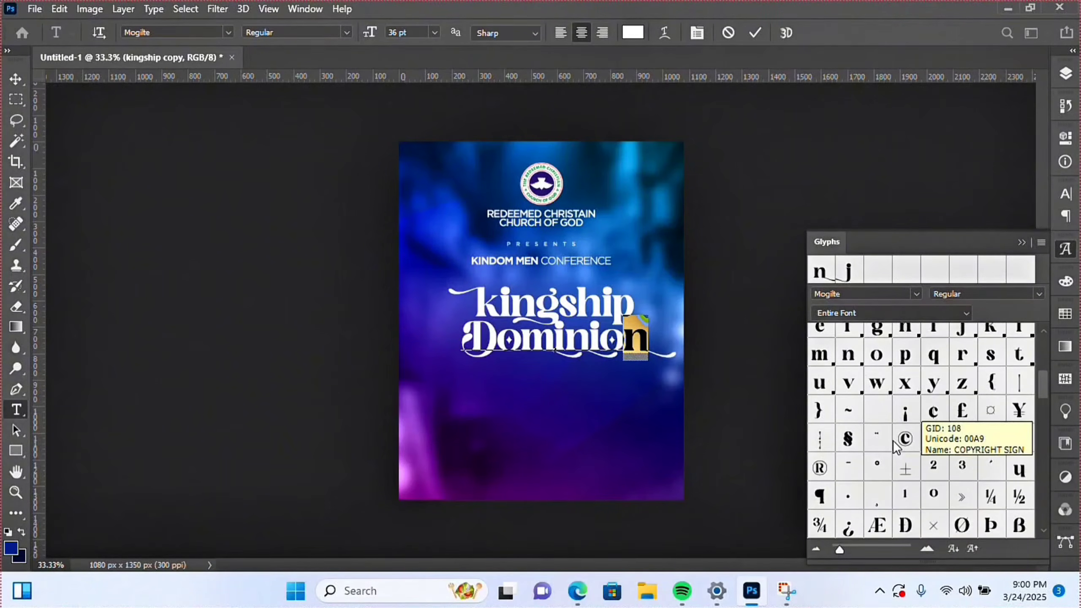
scroll(895, 445, "up", 2)
scroll(895, 447, "up", 2)
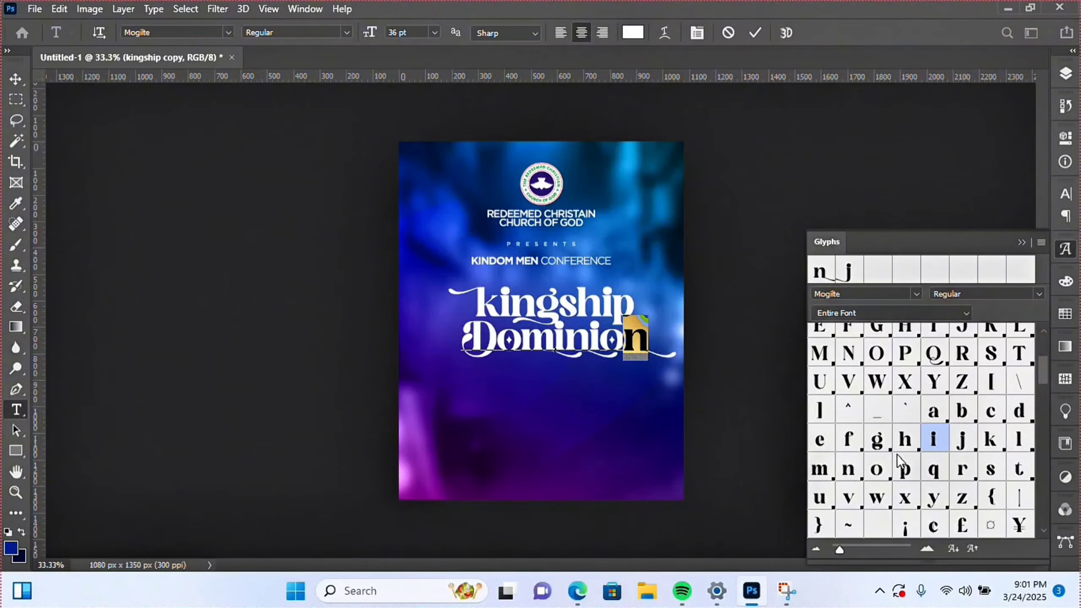
double_click(849, 470)
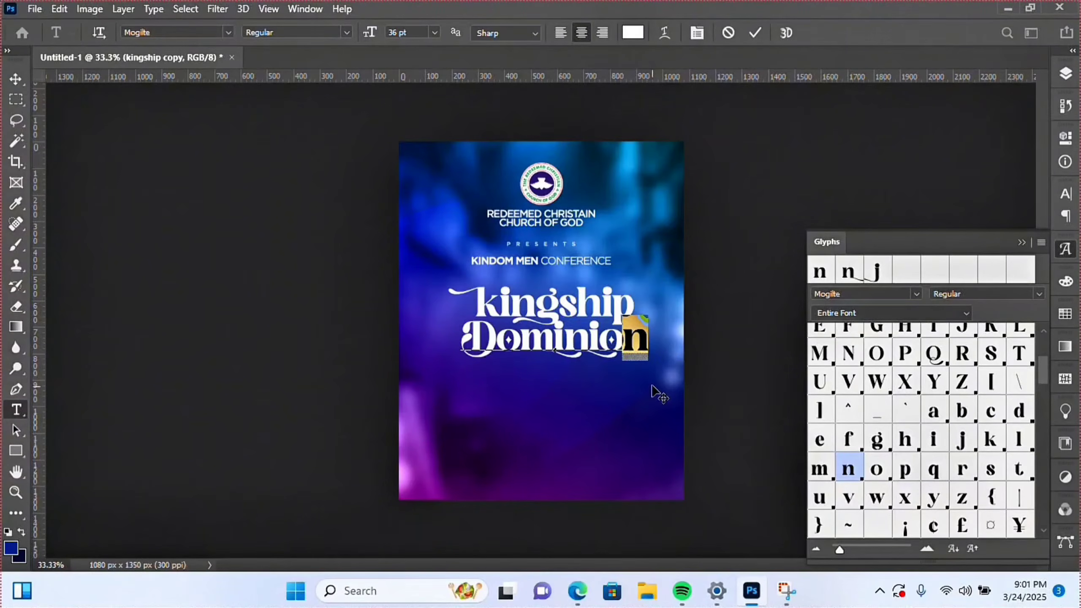
left_click_drag(588, 335, 595, 336)
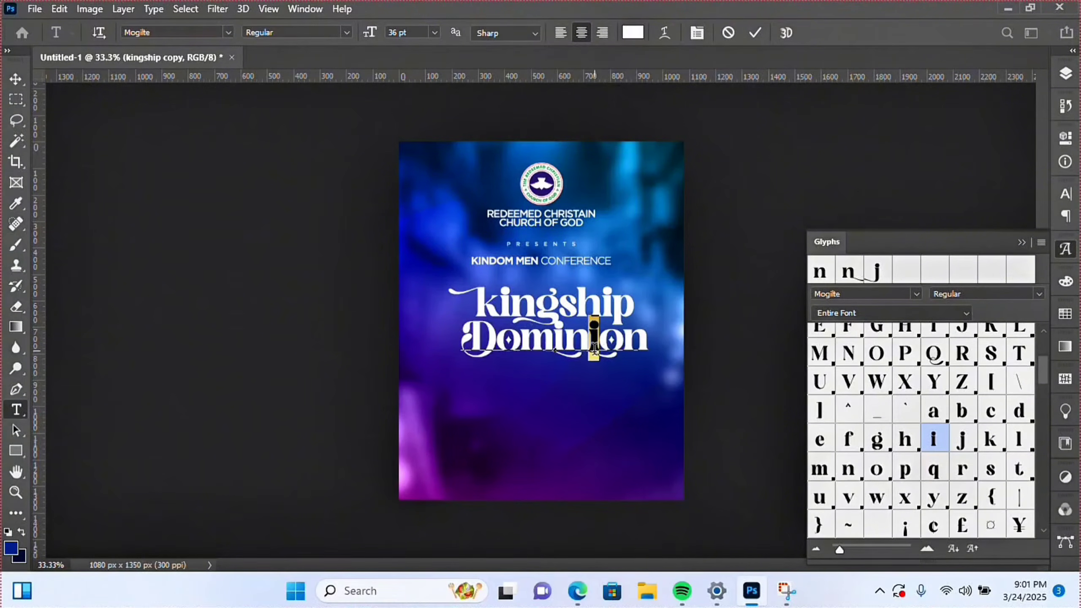
double_click(939, 441)
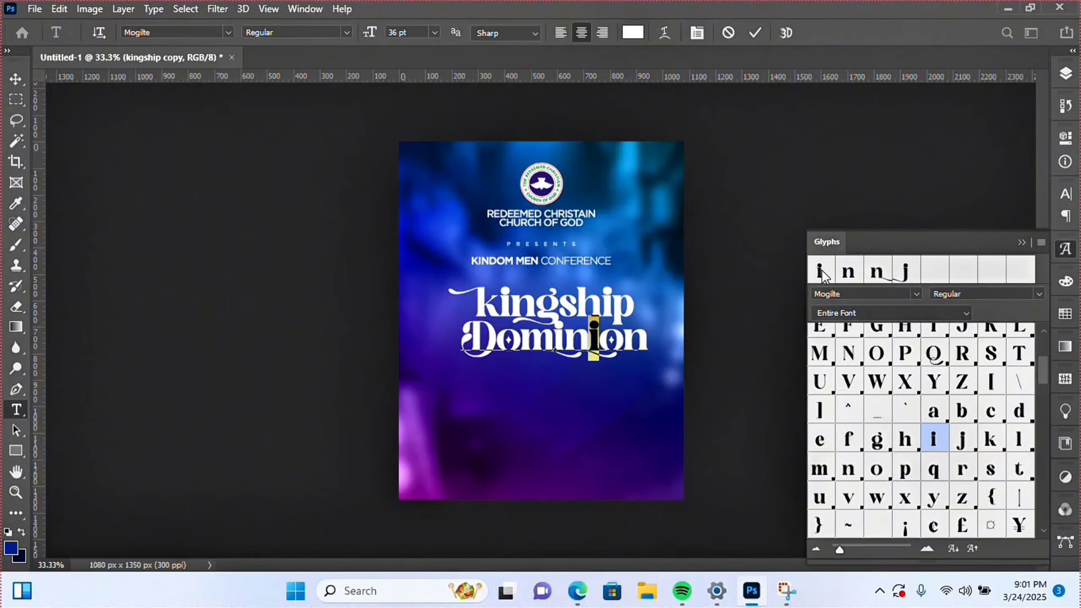
left_click(21, 84)
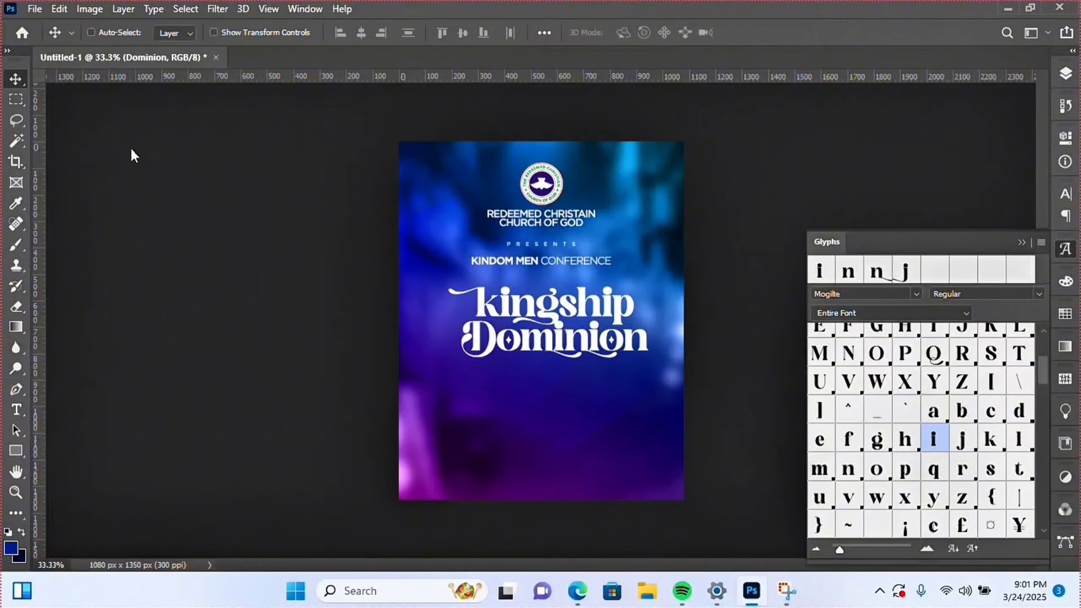
- Centre Dominion horizontally on the canvas and nudge it up slightly
left_click(15, 492)
left_click(624, 362)
key("v")
left_click(361, 32)
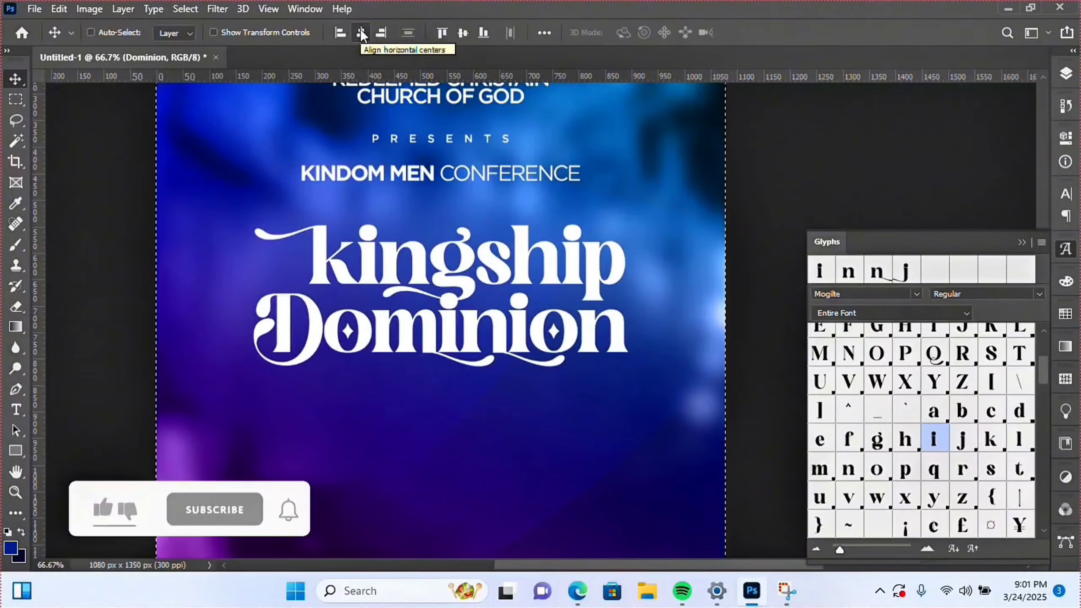
key("ctrl+d")
key("Up")
key("Up")
key("Up")
key("Up")
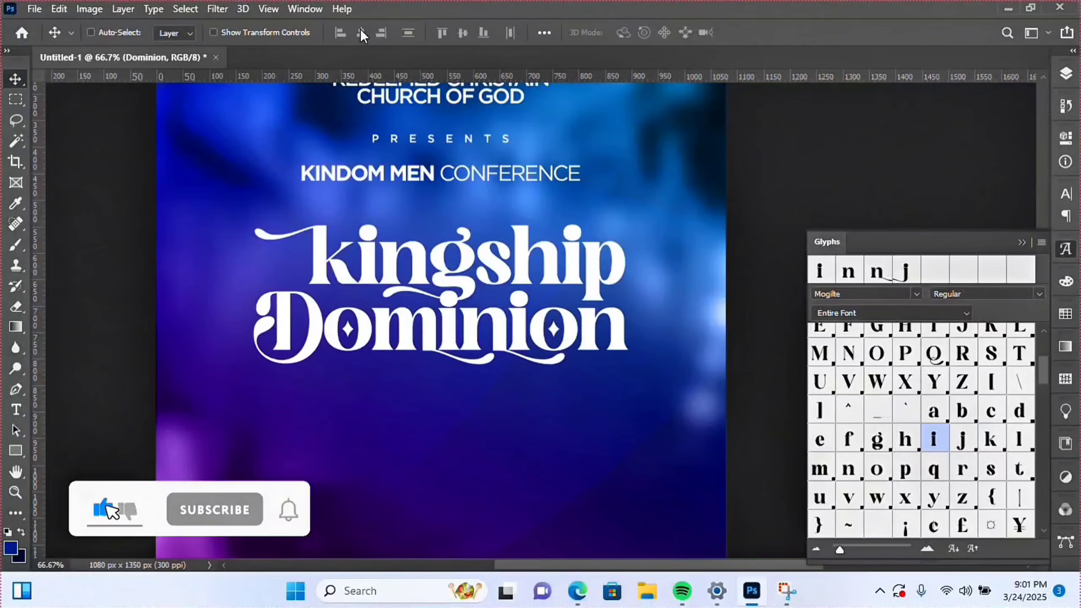
- Add a new text layer reading 'and' near Dominion
left_click(16, 492)
left_click(430, 390, "alt")
left_click(430, 390, "alt")
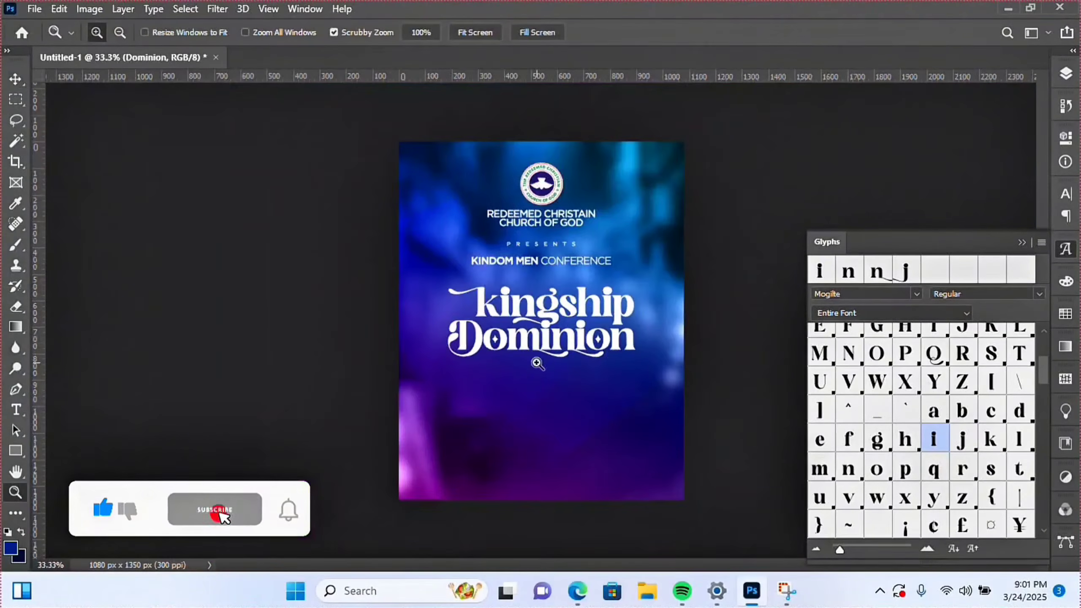
left_click(537, 363)
left_click(357, 346)
key("t")
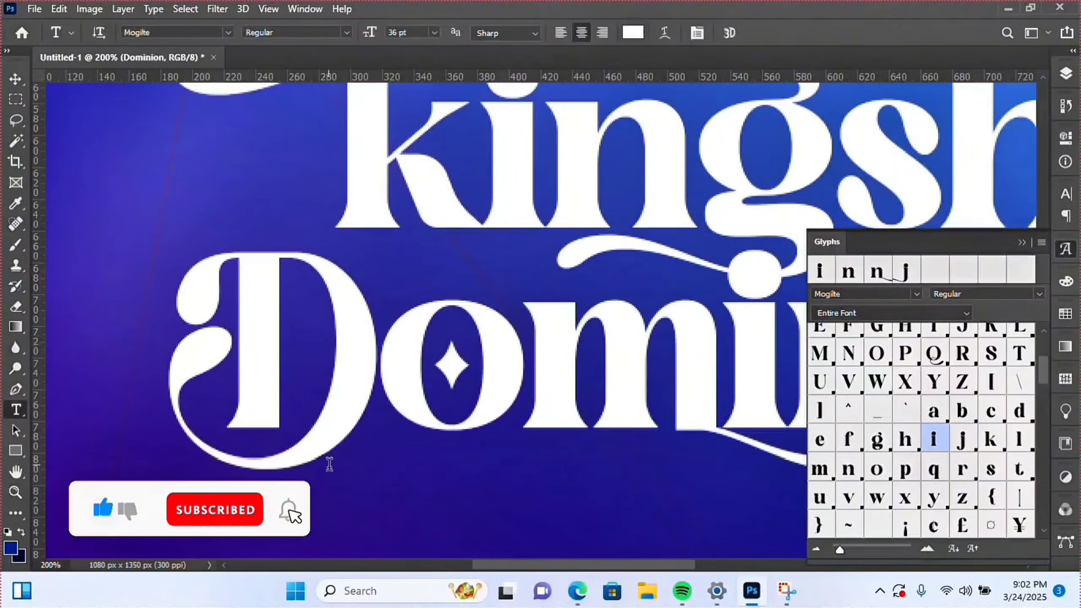
left_click(312, 515)
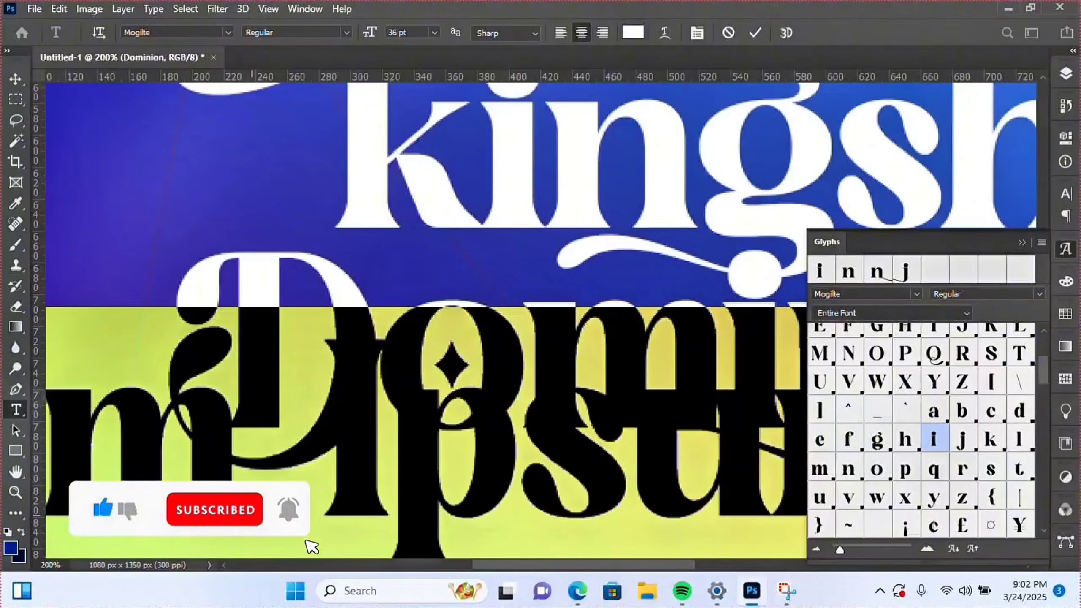
type("and")
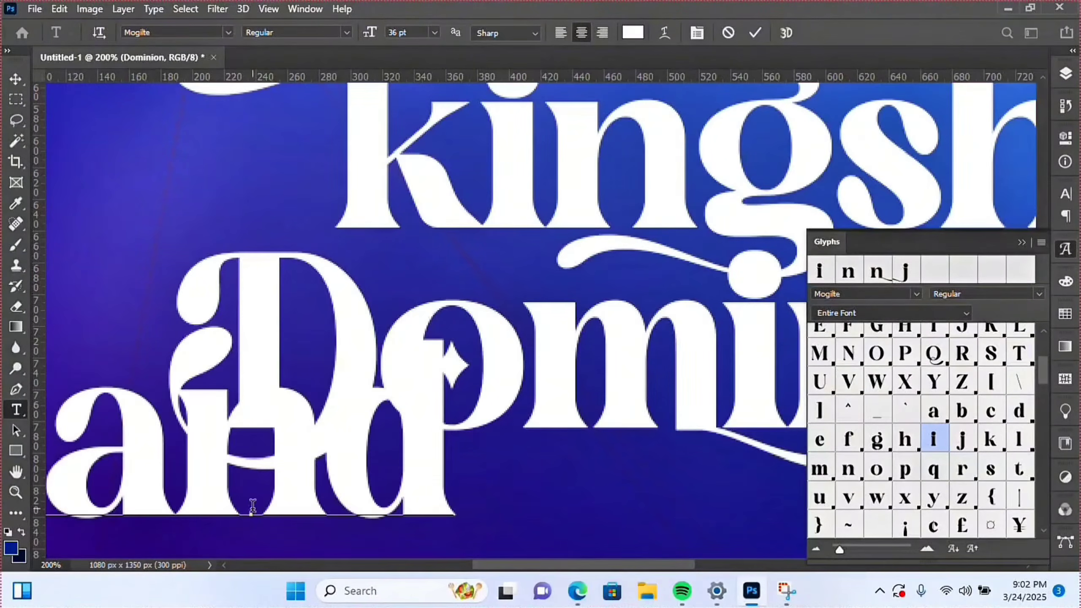
key("ctrl+a")
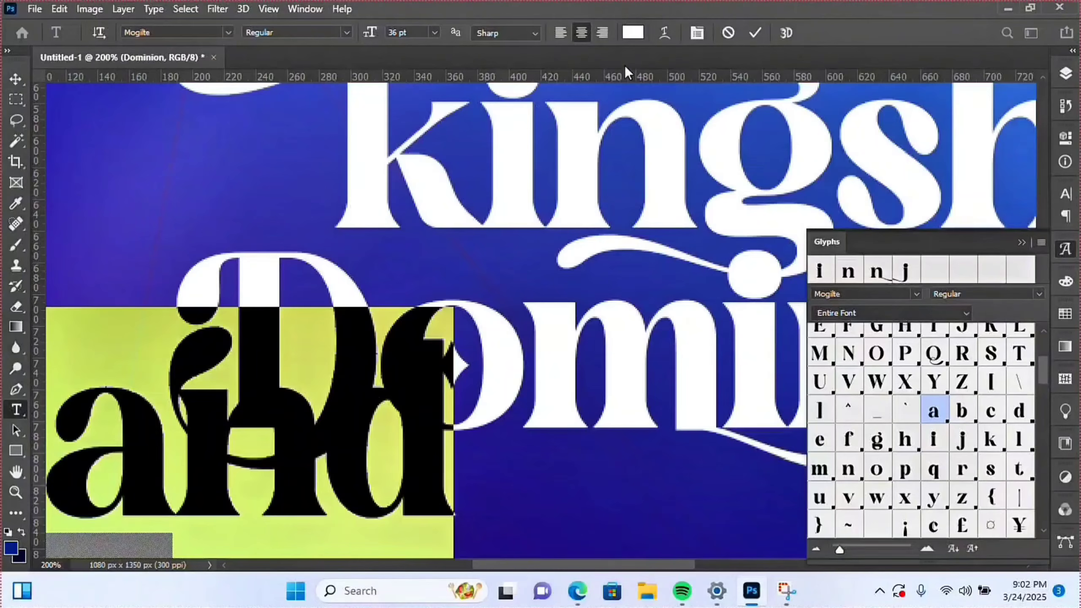
left_click(756, 32)
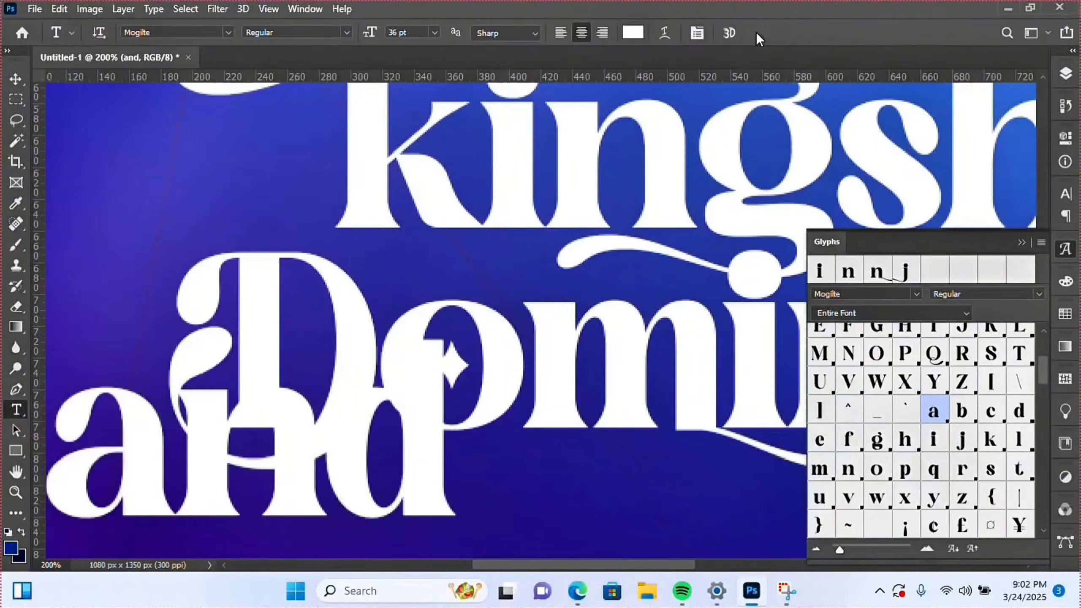
- Scale 'and' to about 35% and place it to the left of kingship
key("ctrl+t")
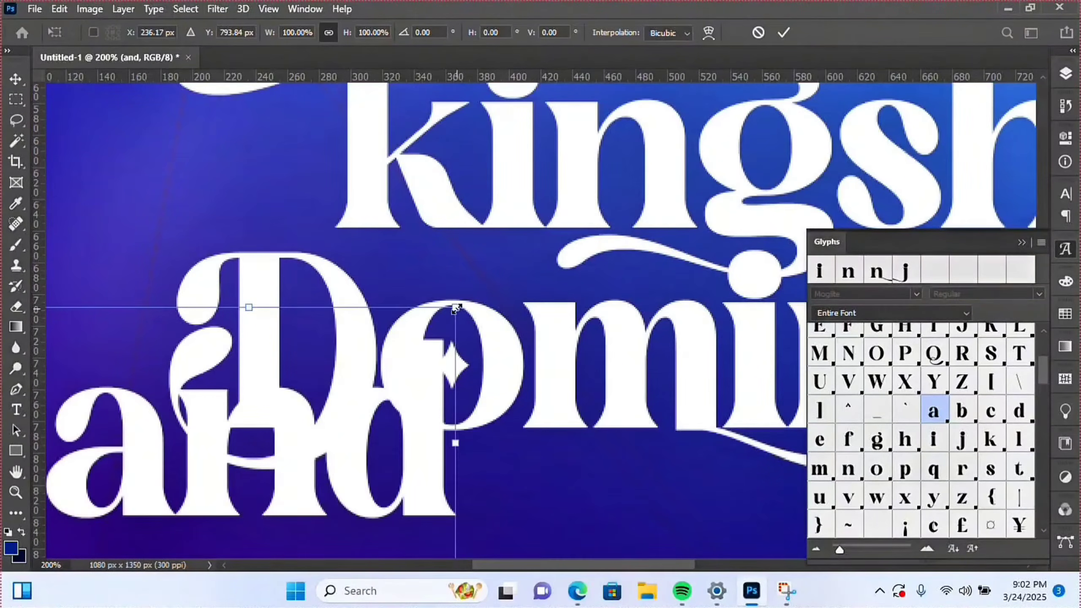
left_click_drag(455, 308, 304, 370)
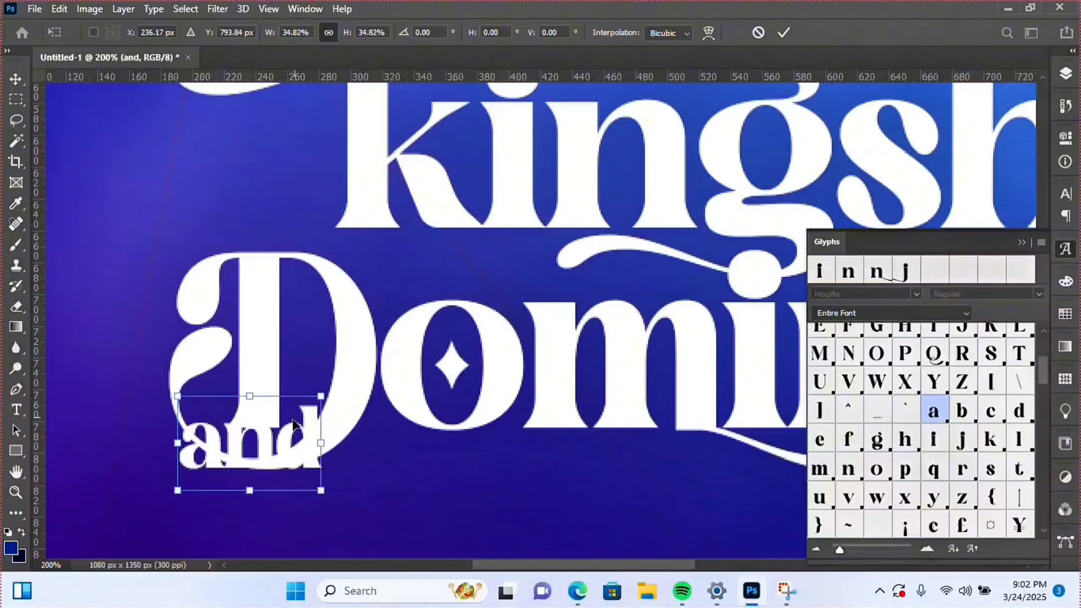
left_click_drag(279, 438, 276, 201)
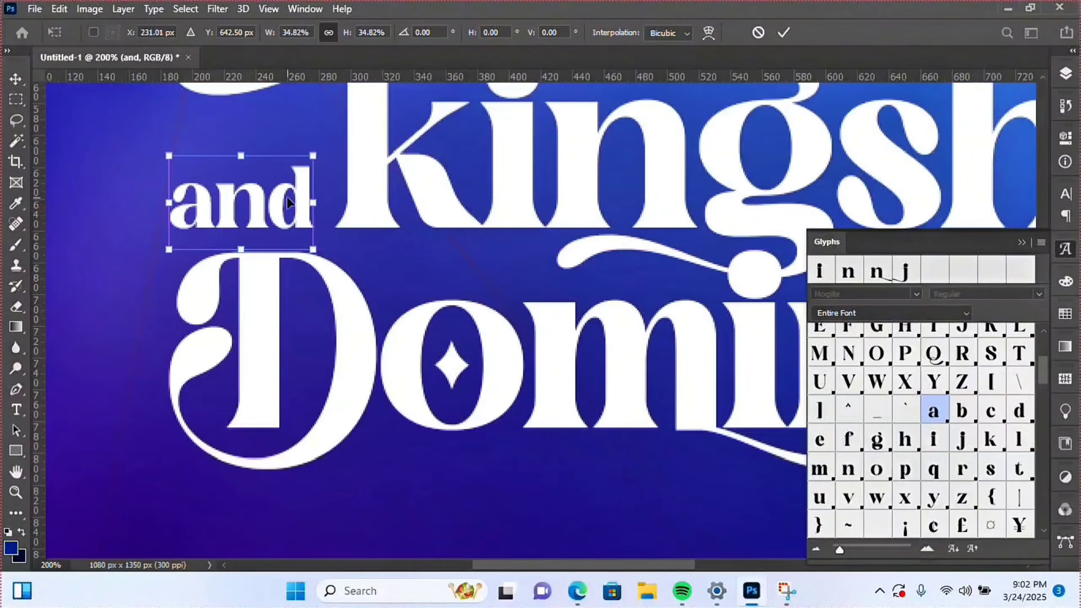
key("Return")
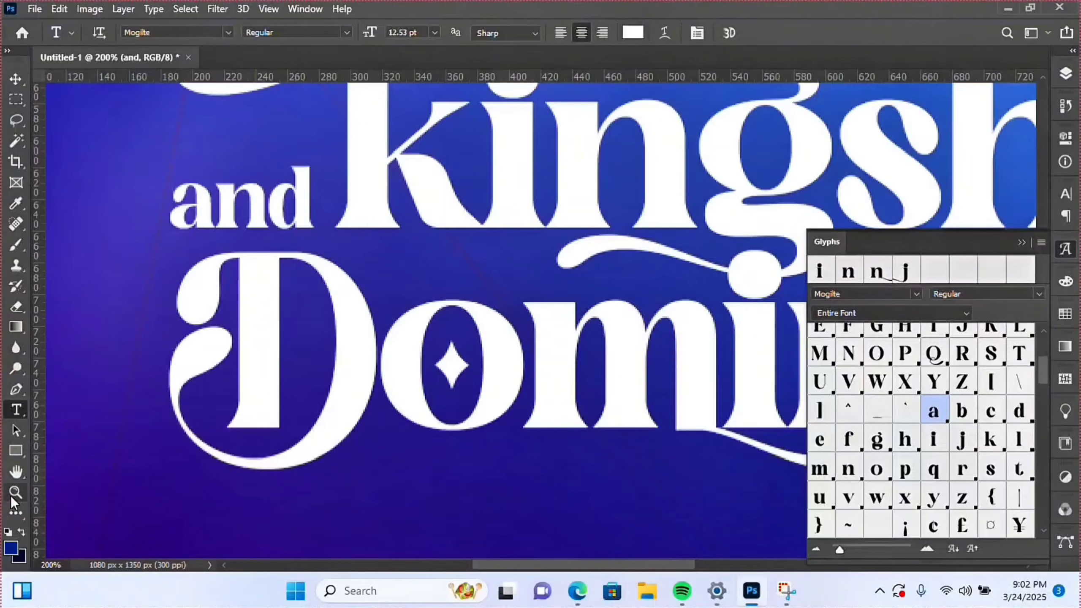
left_click(11, 495)
left_click(533, 315, "alt")
left_click(540, 337, "alt")
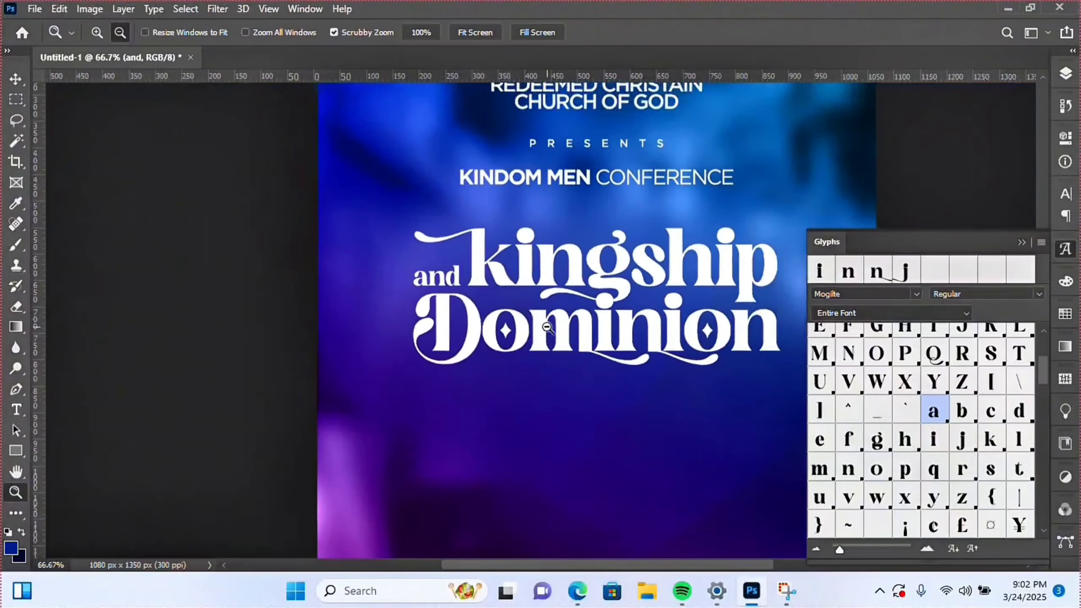
left_click(546, 353, "alt")
left_click(546, 353, "alt")
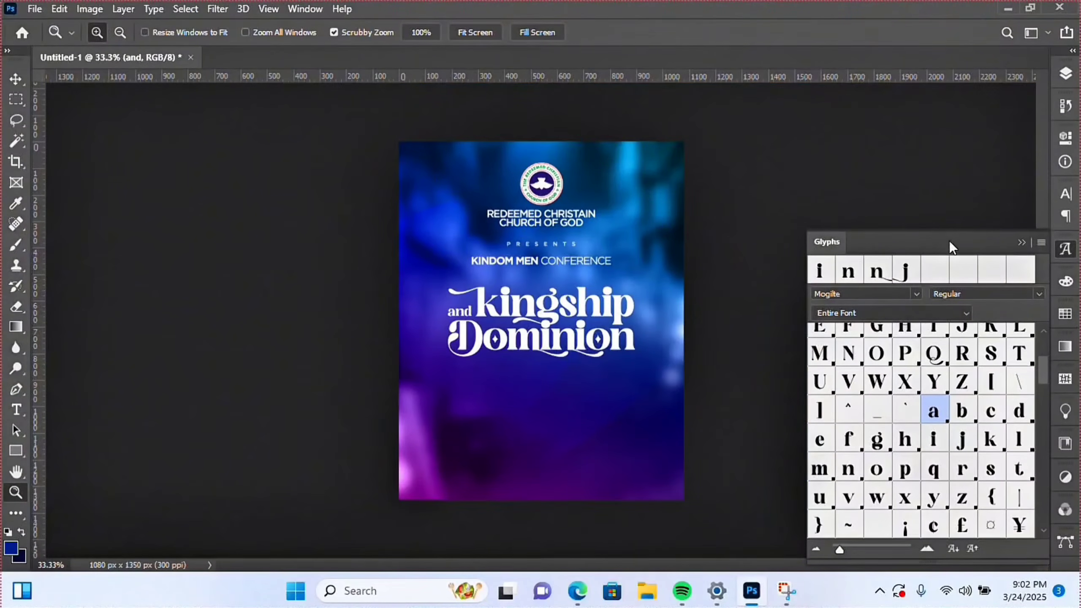
- Close the Glyphs panel and group the and, kingship and Dominion layers into Group 1
left_click(1025, 241)
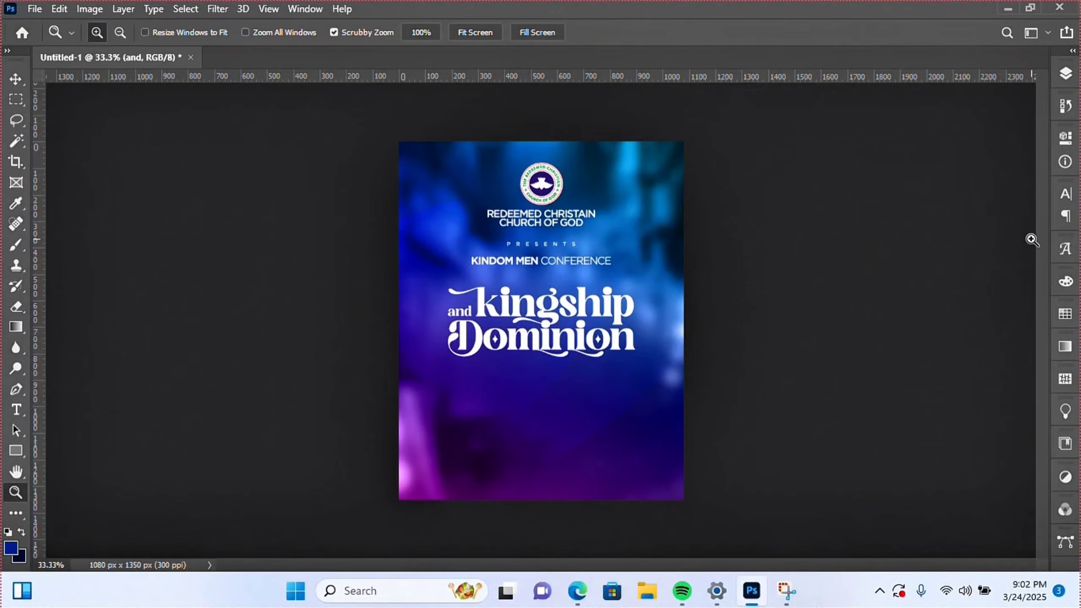
left_click(1068, 75)
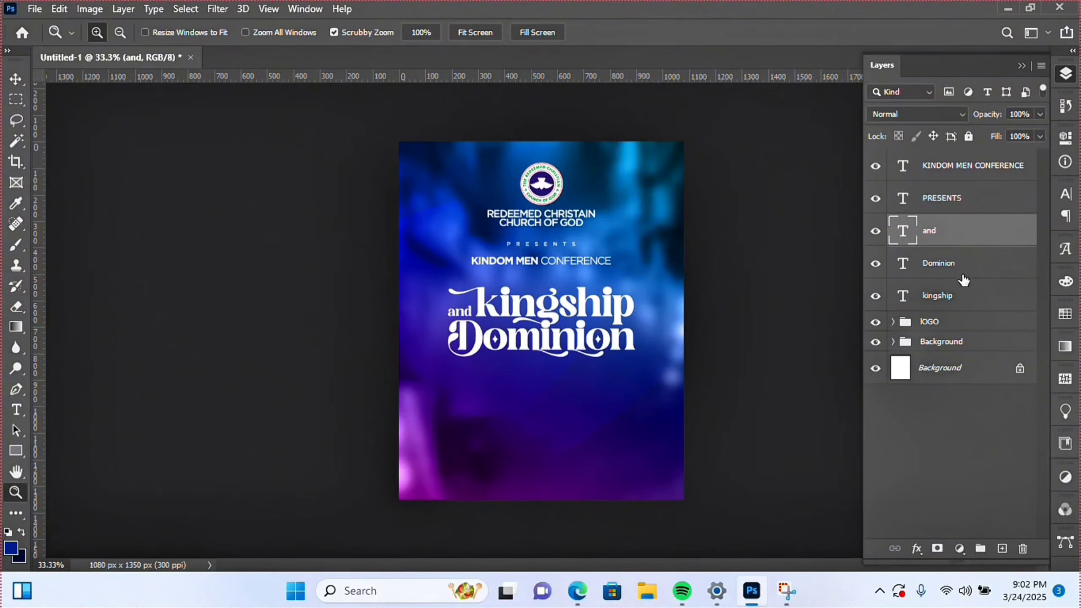
left_click(963, 274, "shift")
left_click(961, 296, "shift")
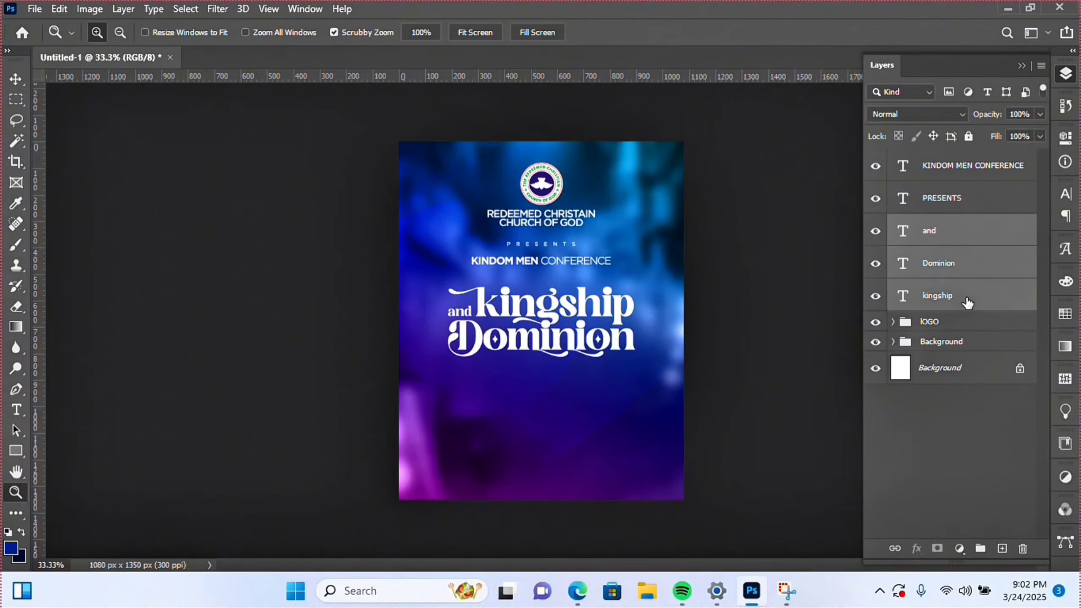
key("ctrl+g")
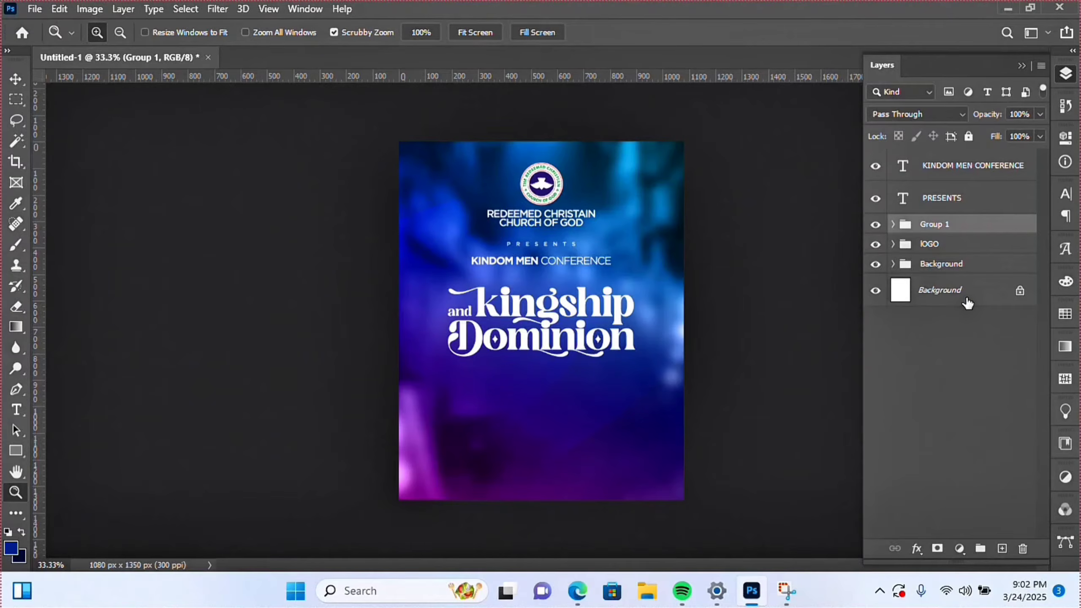
- Nudge Group 1 slightly higher on the flyer
key("ctrl+a")
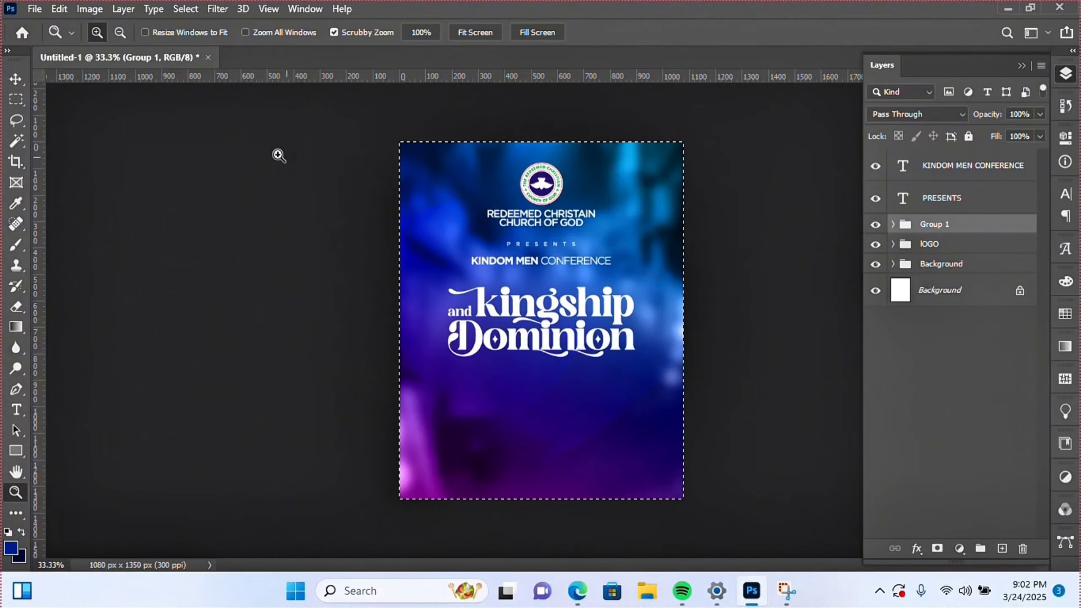
left_click(16, 78)
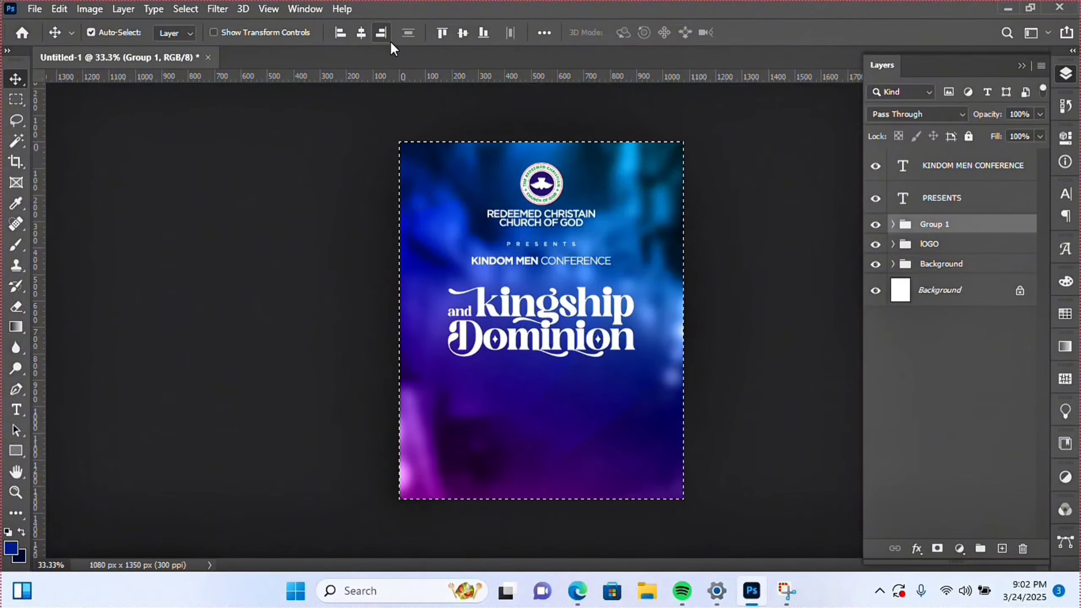
key("ctrl+d")
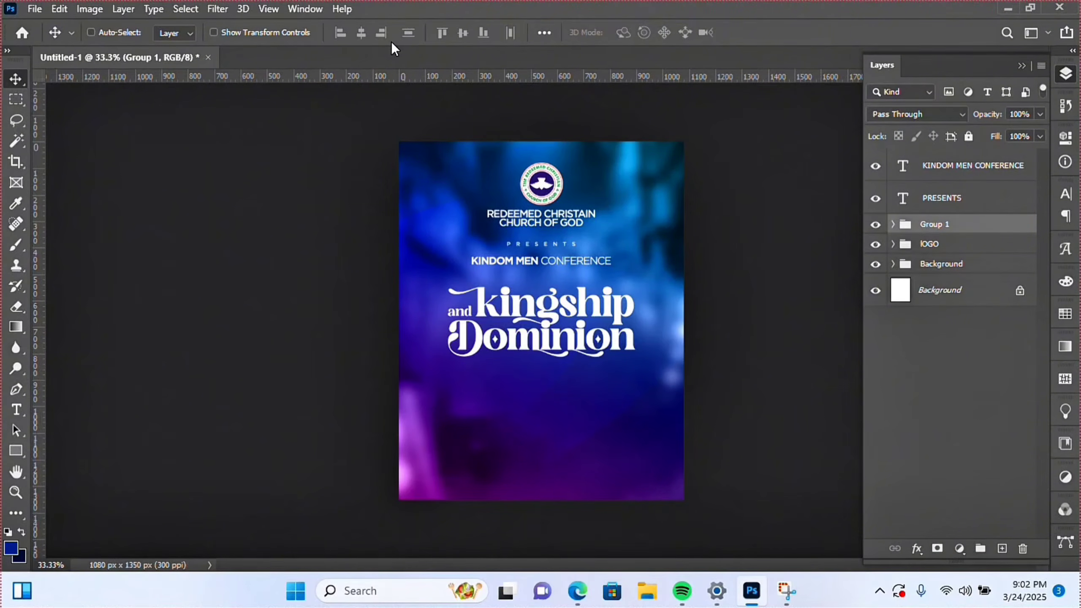
key("Up")
key("Up")
key("Up")
key("Up")
key("Up")
key("Up")
key("Up")
key("Up")
key("Up")
key("Up")
key("Up")
key("Up")
key("Up")
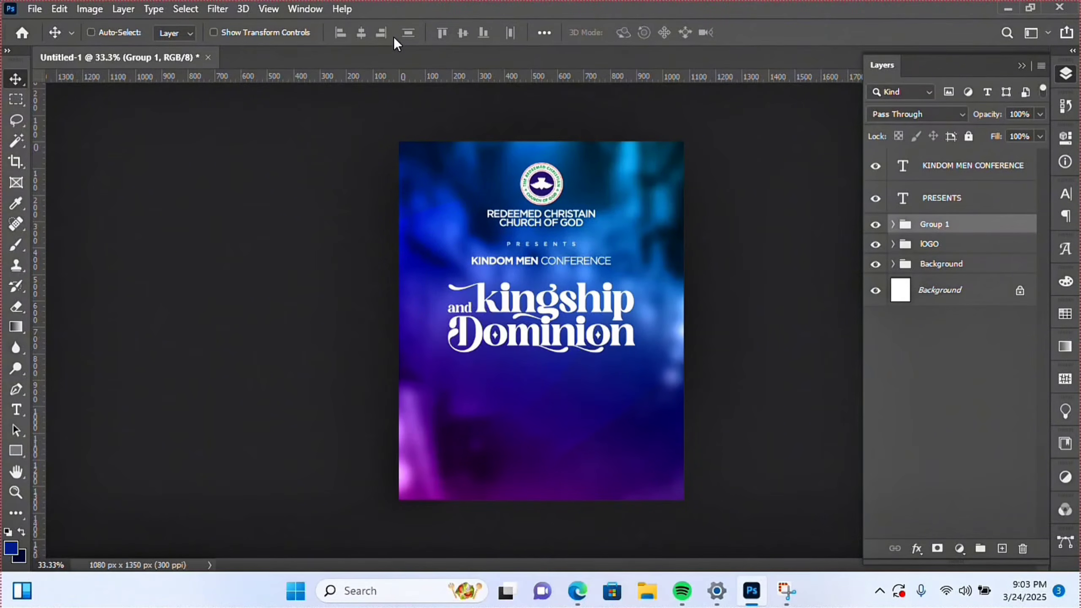
- Rename Group 1 to 'theme' and convert it into a smart object
double_click(924, 226)
type("theme")
key("Return")
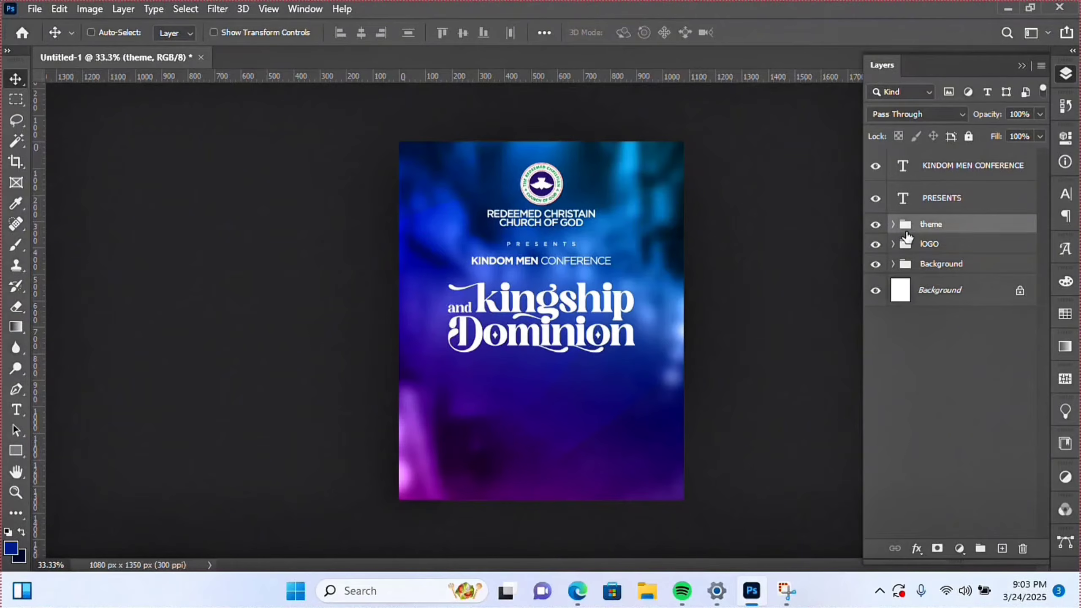
right_click(945, 228)
left_click(847, 219)
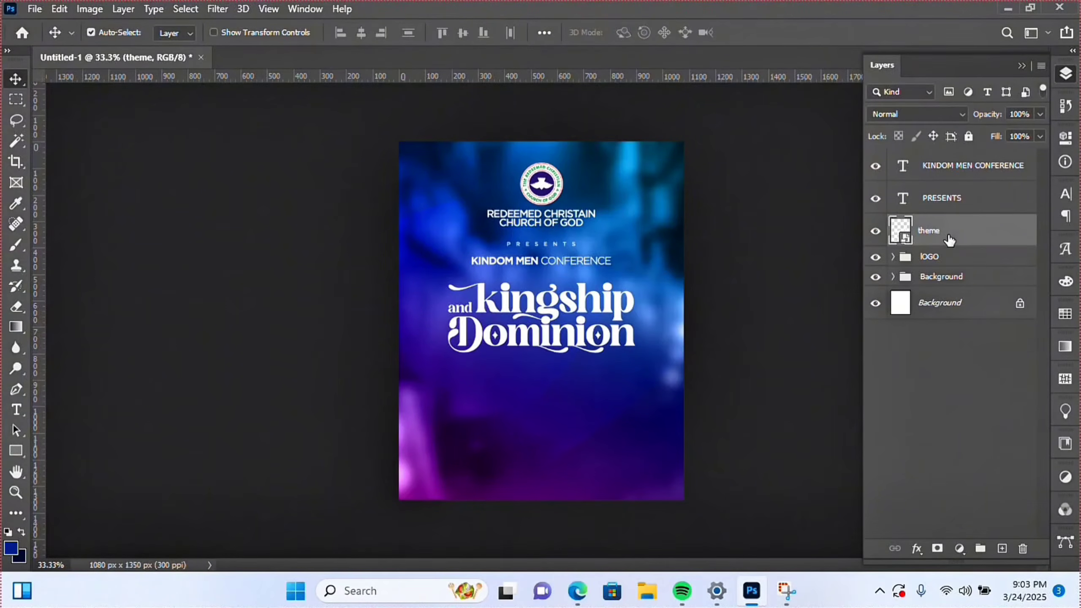
- Duplicate the theme layer and name the copy 'theme blur'
key("ctrl+j")
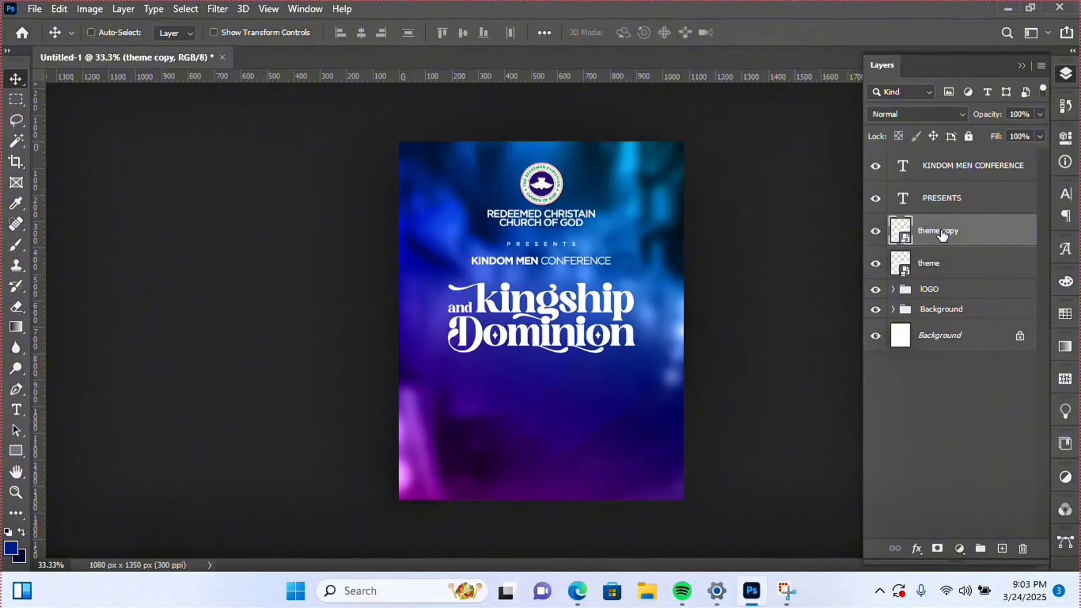
double_click(943, 233)
type("theme blur")
key("Return")
- Set theme blur to Screen blending and apply a 5-pixel Gaussian Blur
left_click(905, 115)
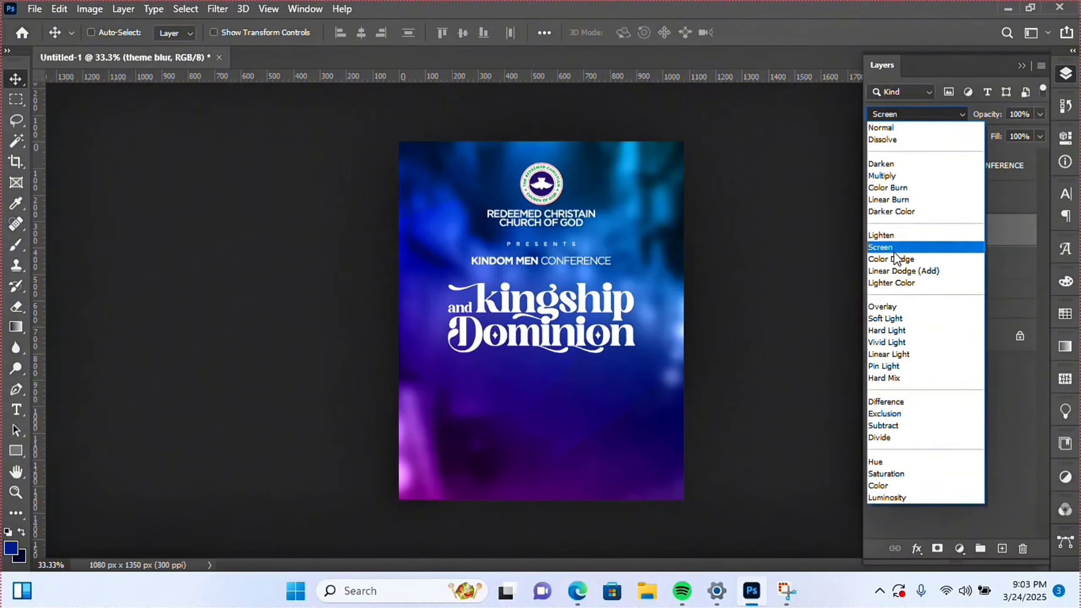
left_click(886, 249)
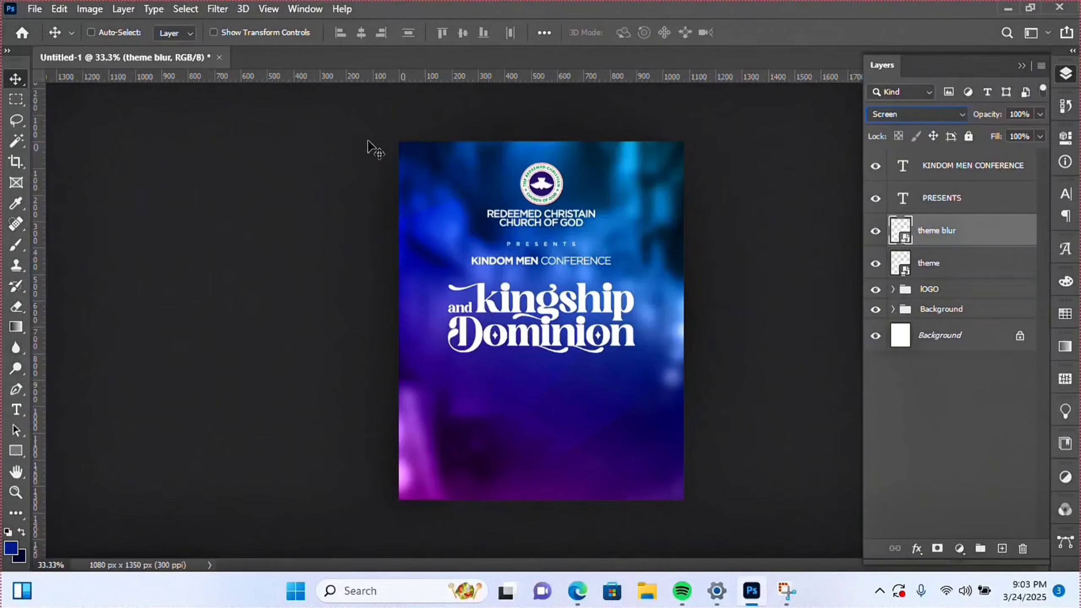
left_click(217, 9)
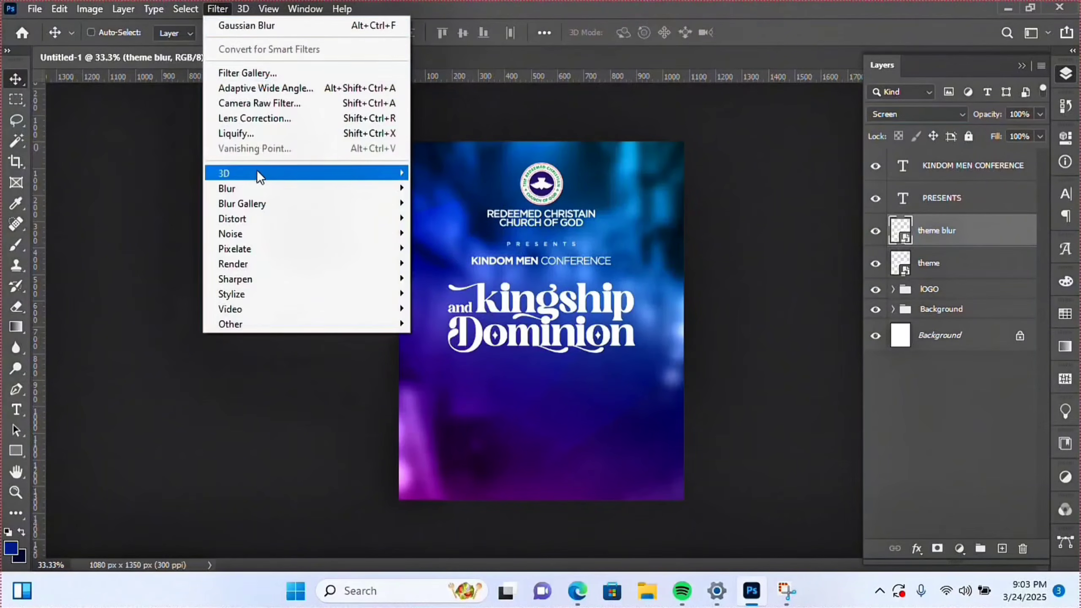
mouse_move(256, 188)
left_click(453, 248)
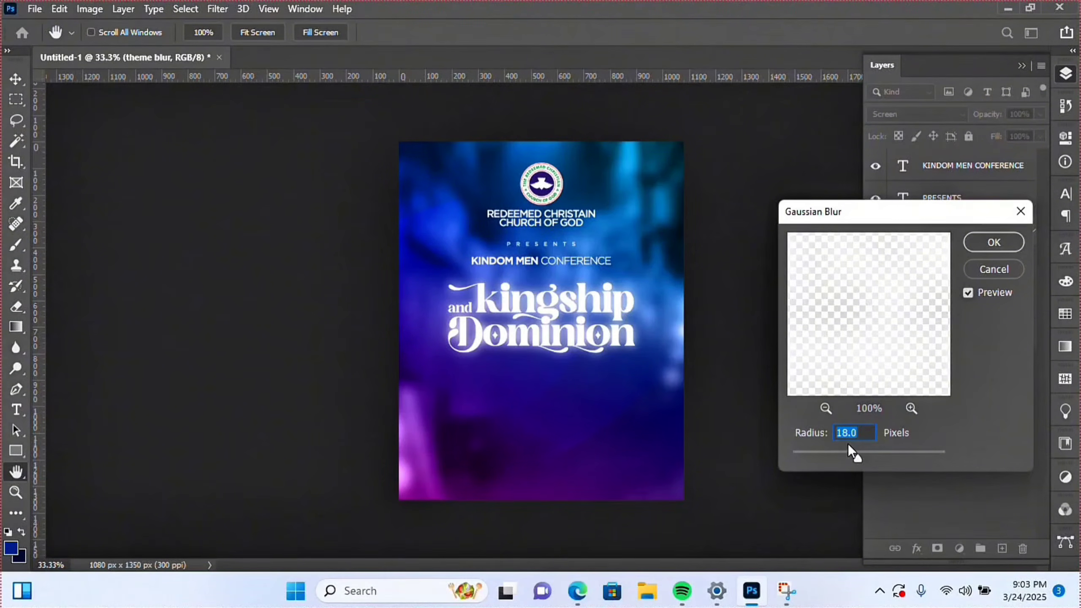
type("15")
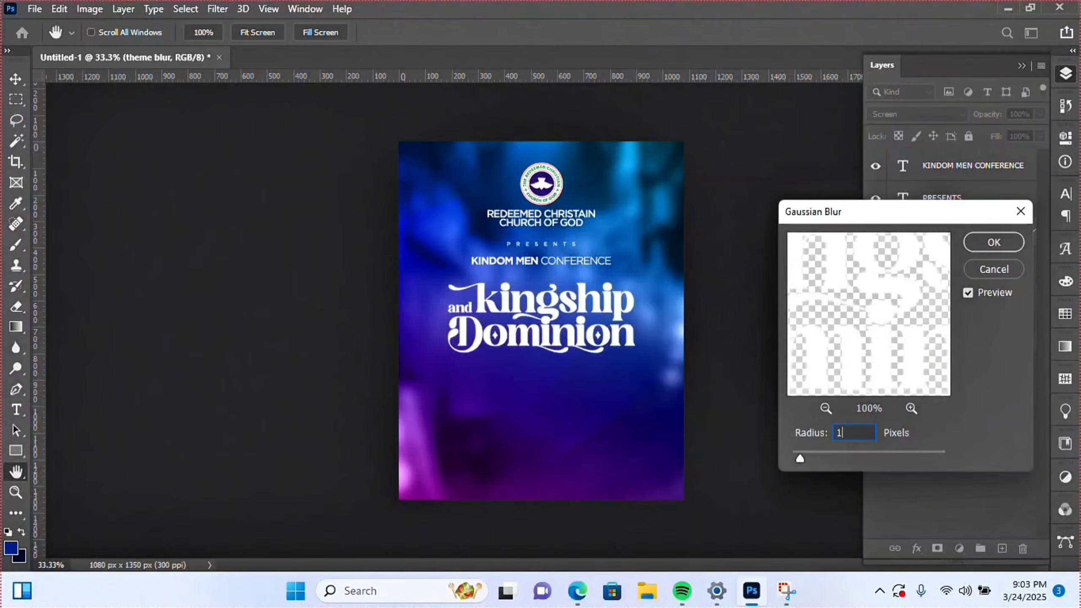
key("BackSpace")
key("BackSpace")
type("10")
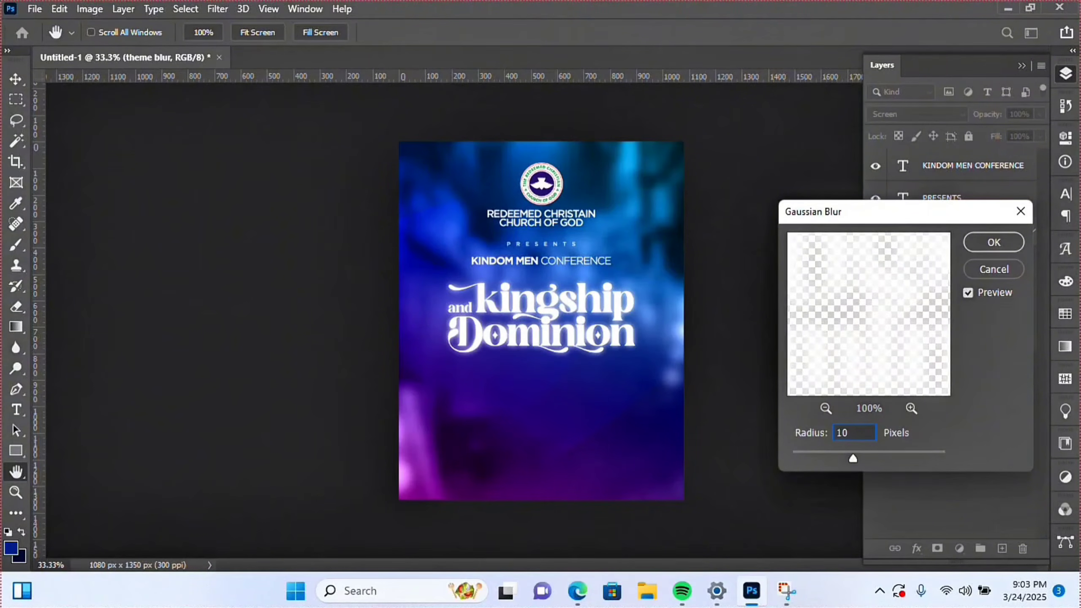
key("BackSpace")
key("BackSpace")
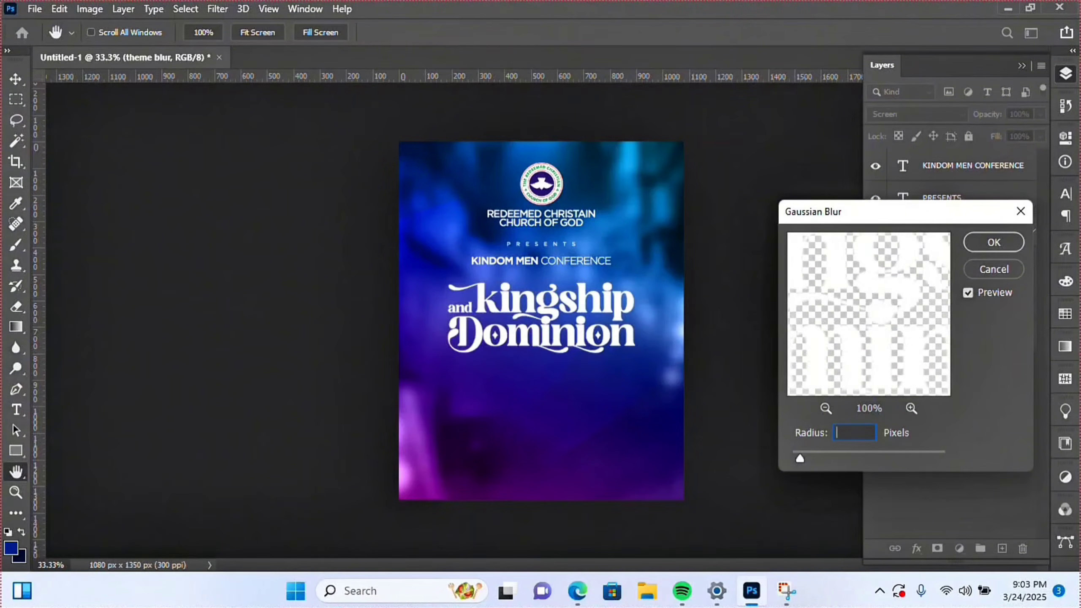
type("5")
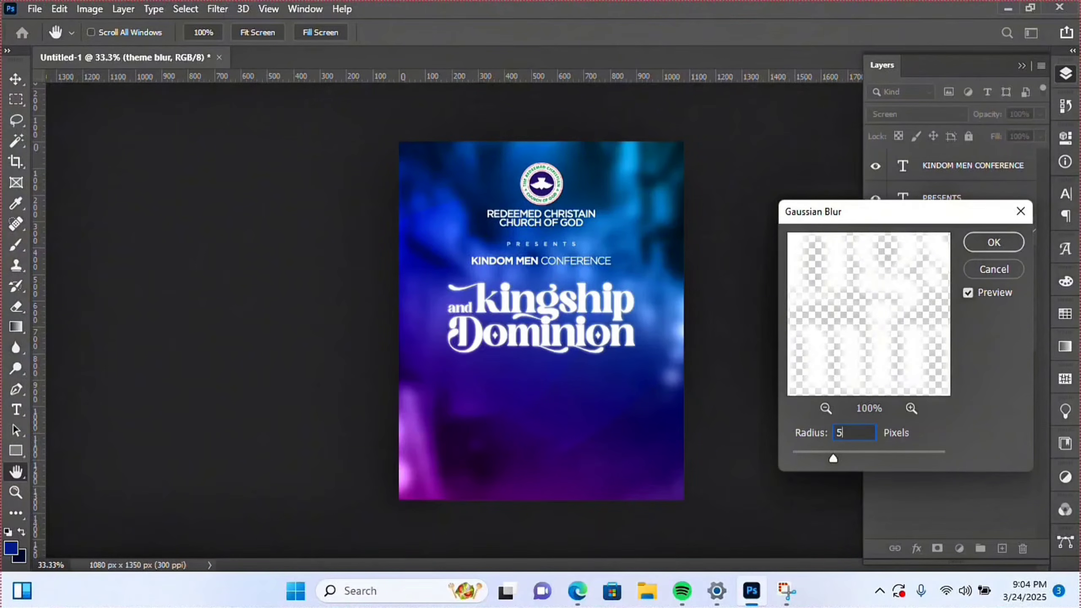
key("Return")
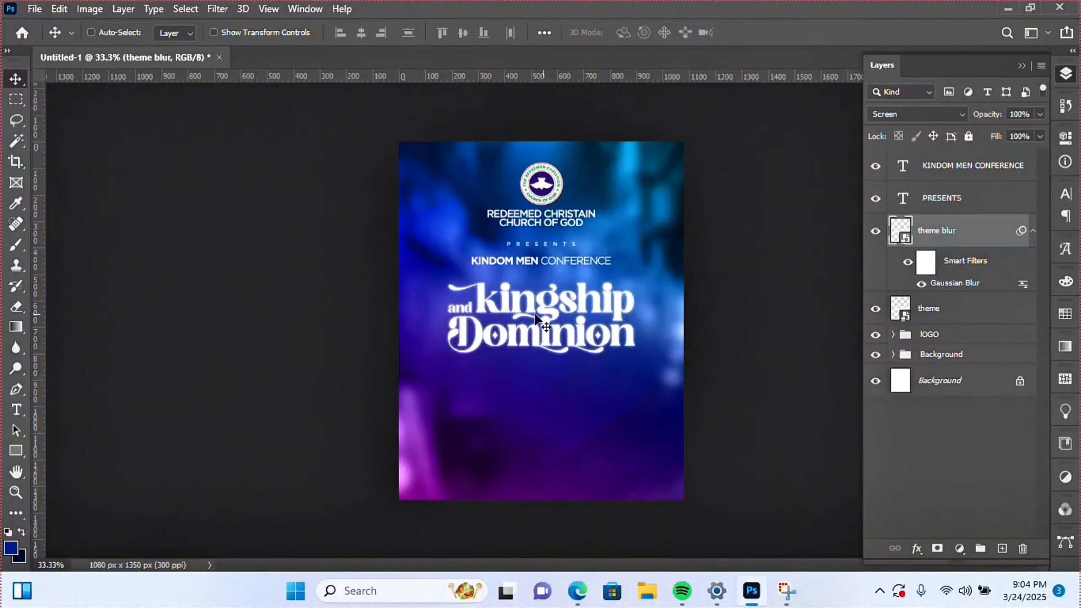
- Zoom in on the heading to inspect the soft glow
left_click(14, 495)
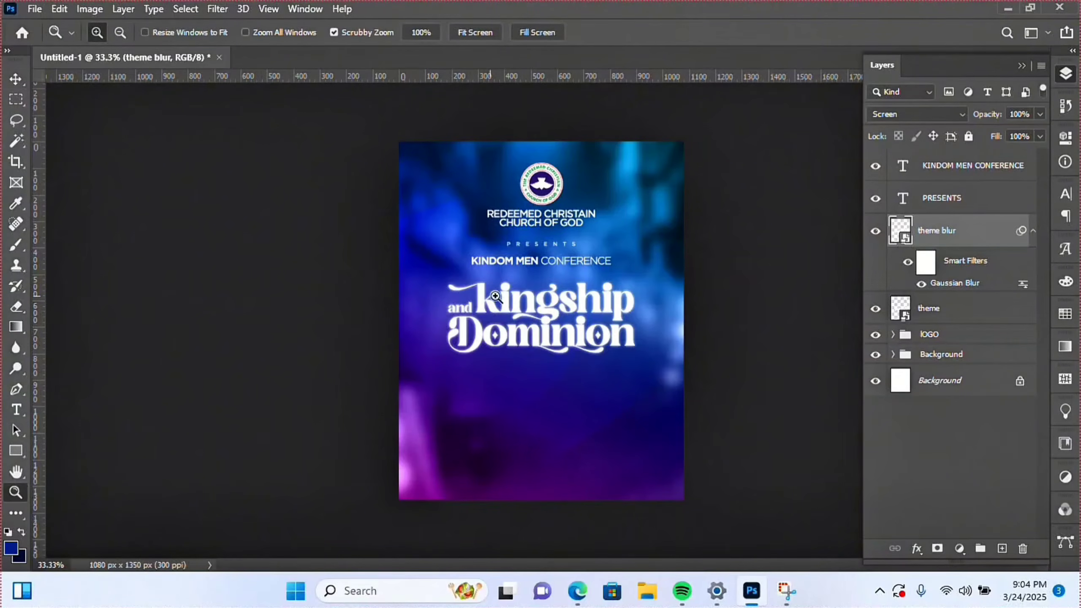
left_click(594, 314)
left_click(571, 333)
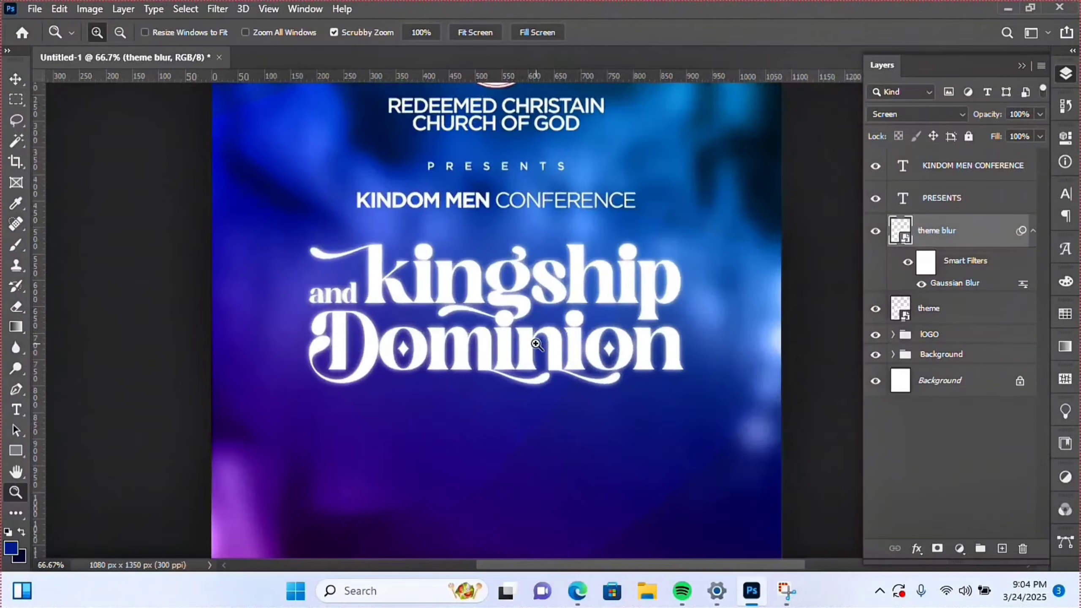
left_click(538, 346)
scroll(516, 358, "up", 3)
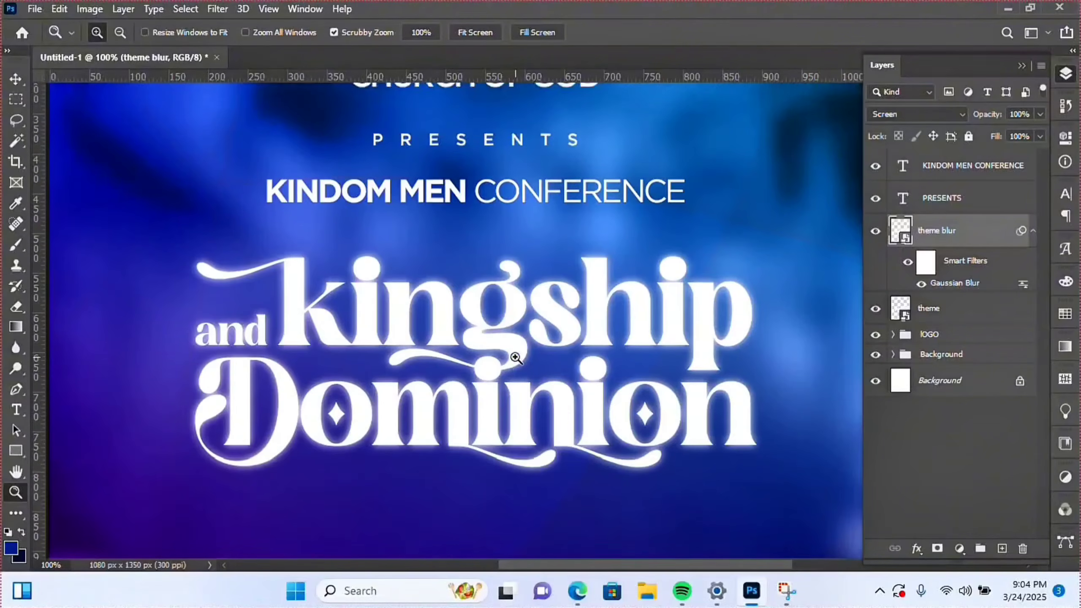
scroll(517, 357, "up", 2)
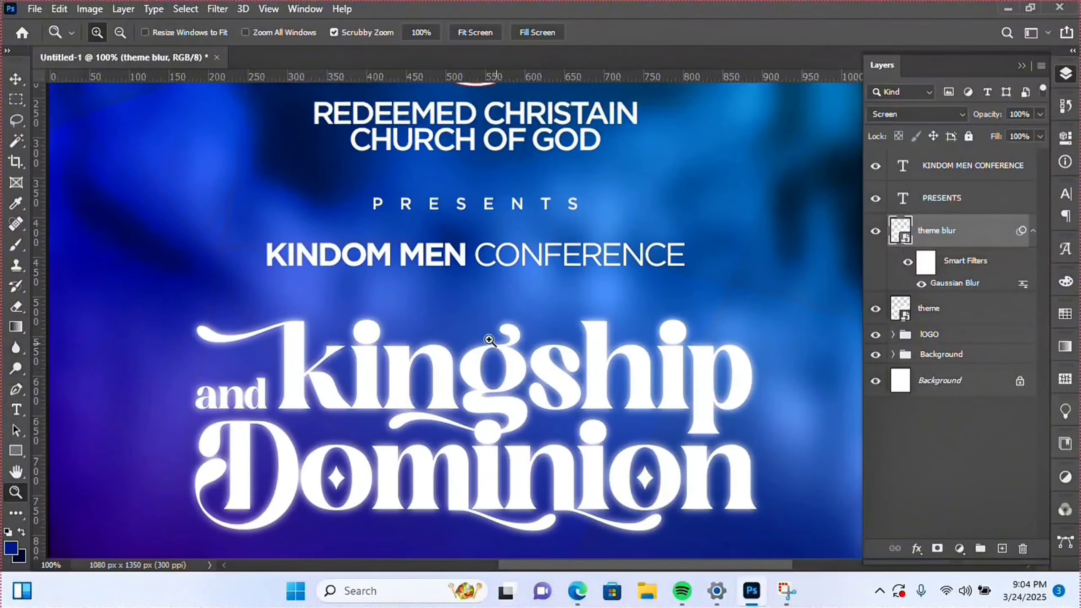
left_click(16, 79)
- Duplicate the PRESENTS text below the conference title and retype it as 'THEME:'
right_click(438, 209)
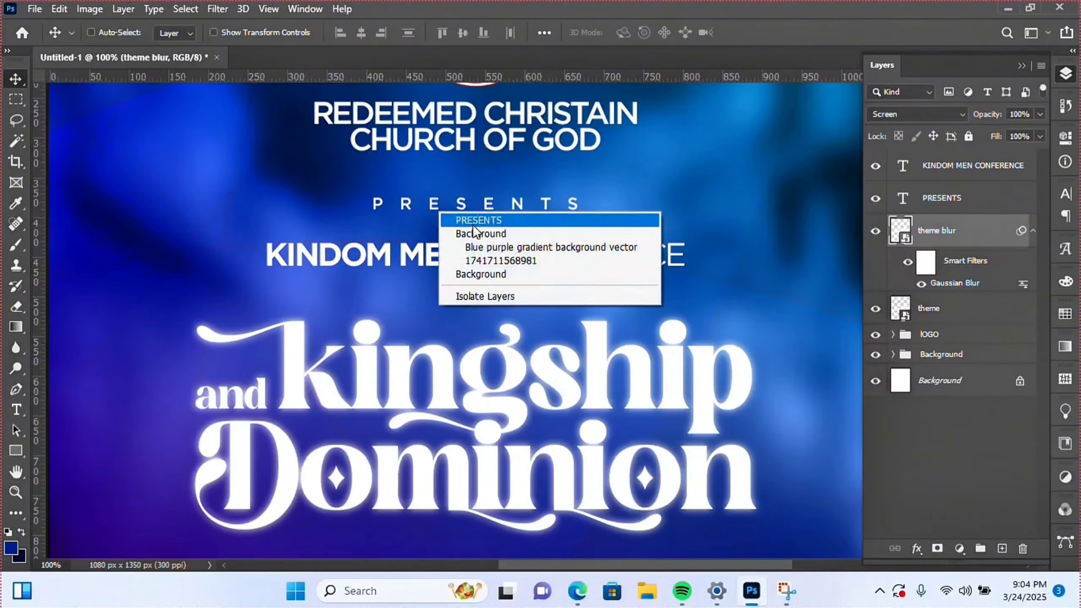
left_click(473, 224)
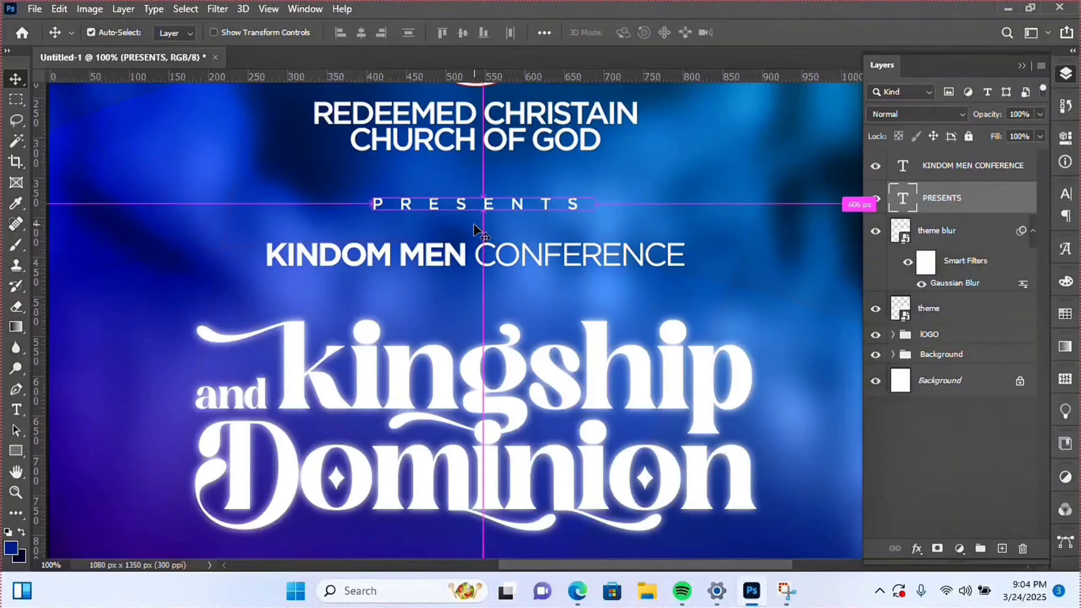
key("ctrl+j")
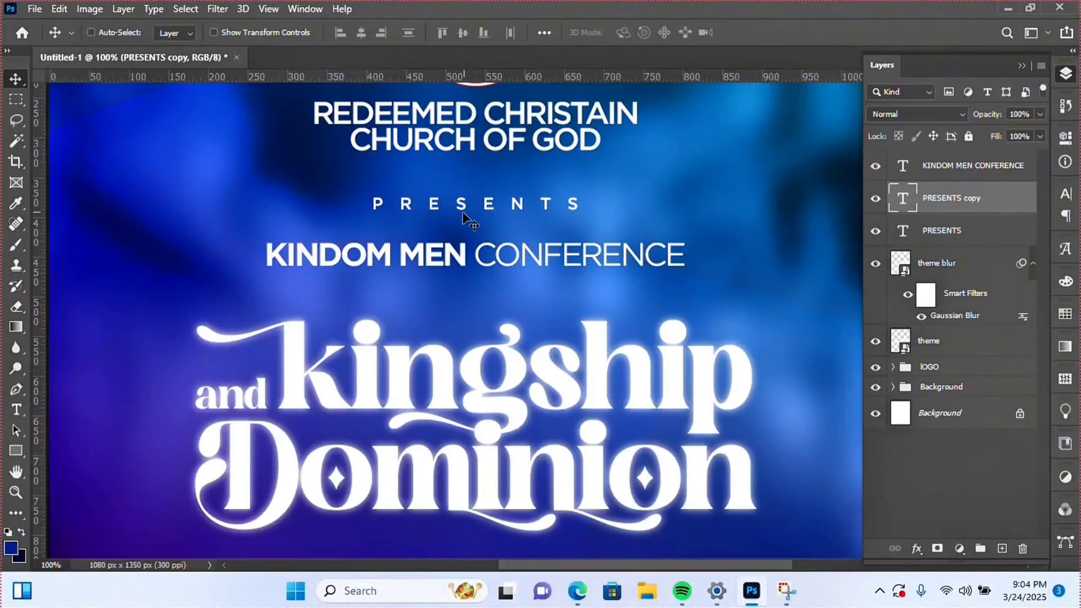
left_click_drag(438, 236, 441, 336)
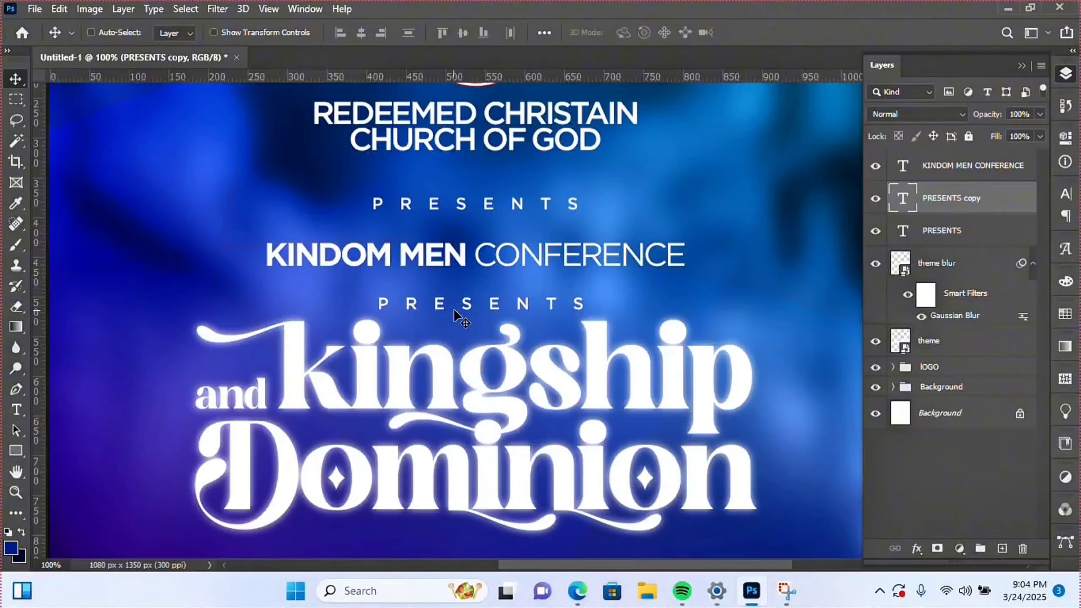
double_click(476, 305)
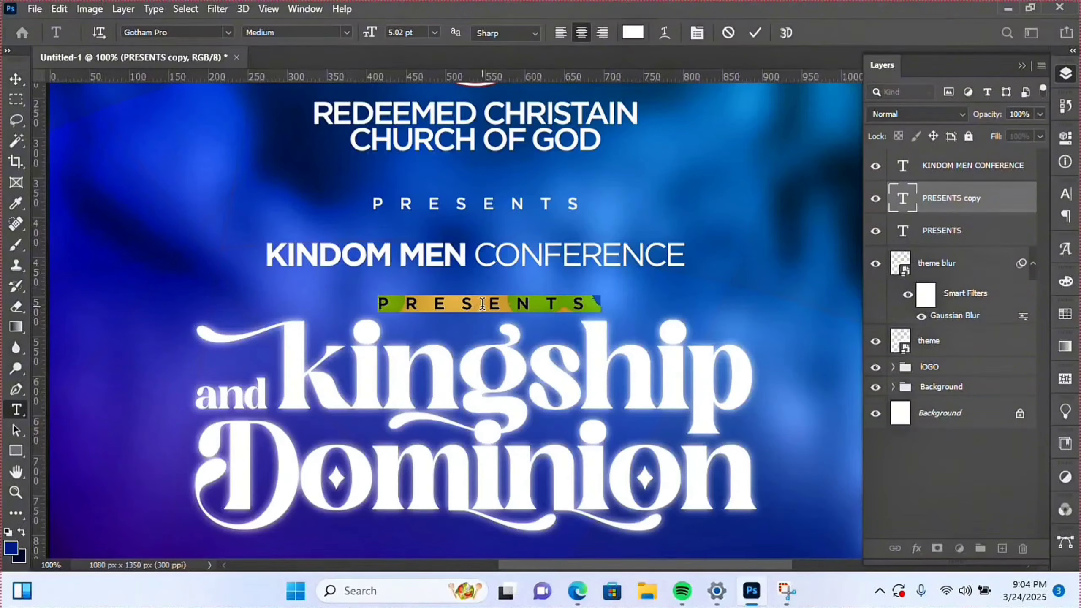
type("the")
key("ctrl+a")
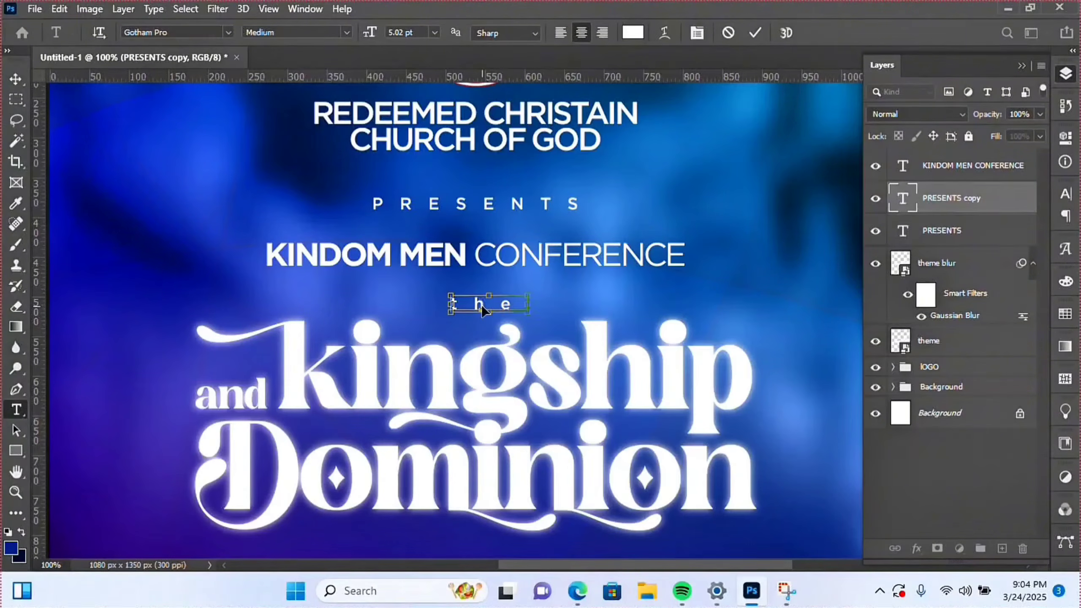
type("TH")
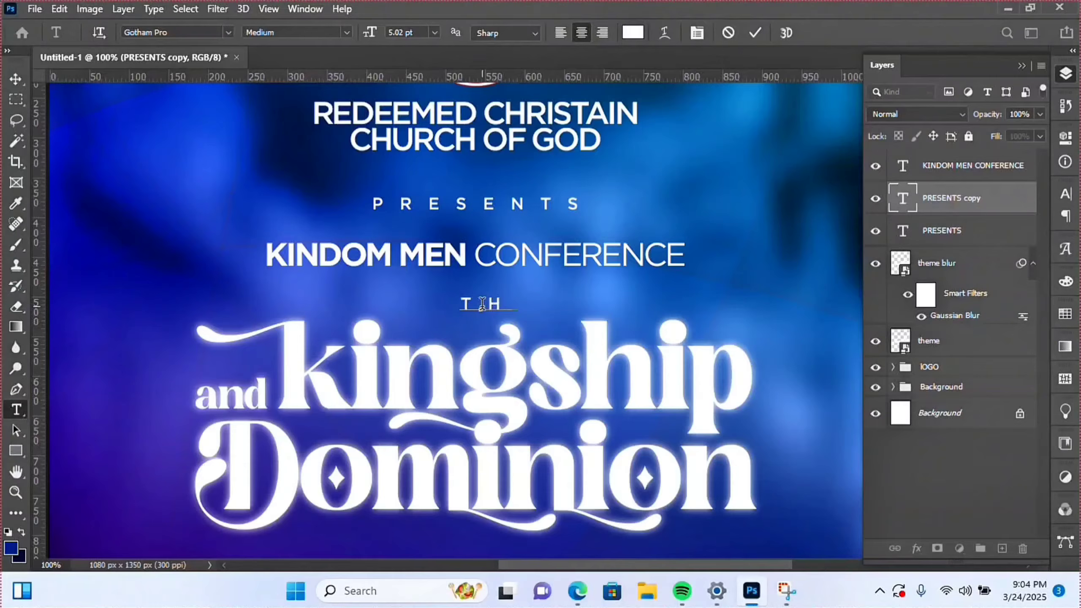
type("EME")
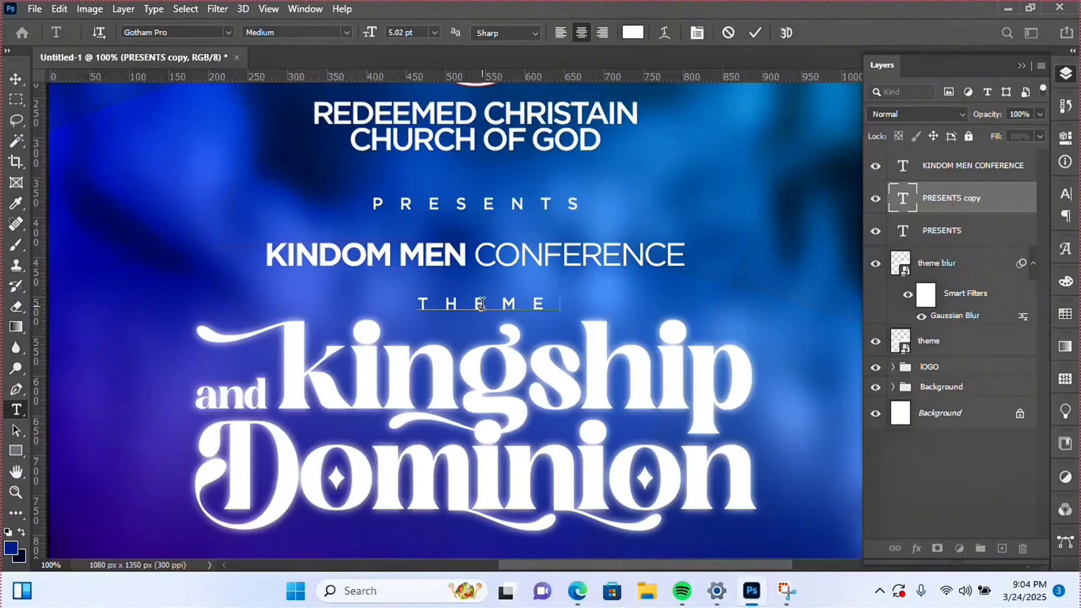
type(":")
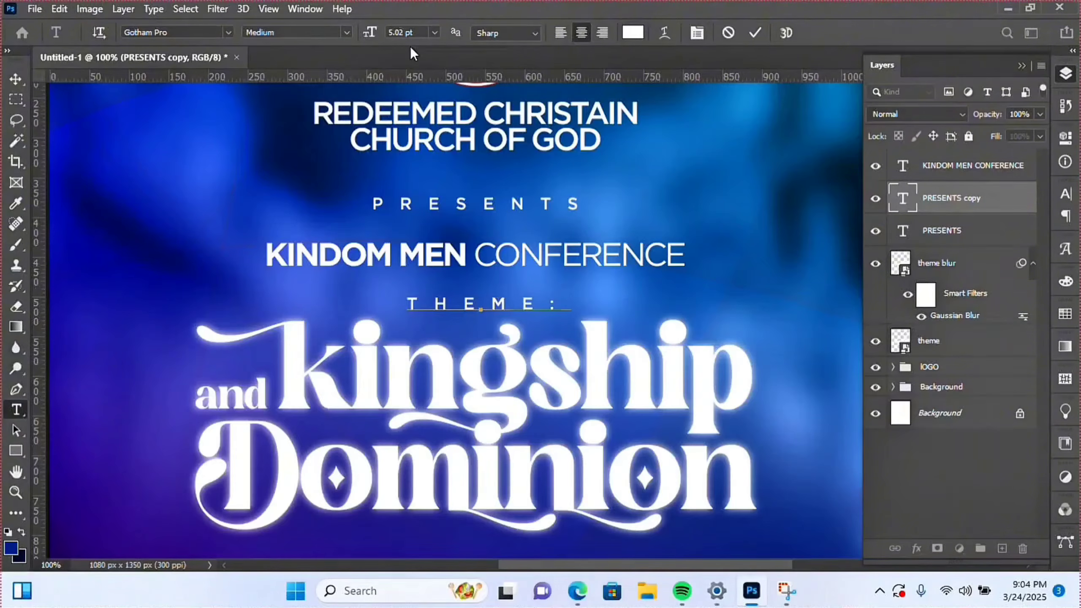
left_click(755, 35)
- Centre THEME: horizontally on the flyer and nudge it slightly down
key("v")
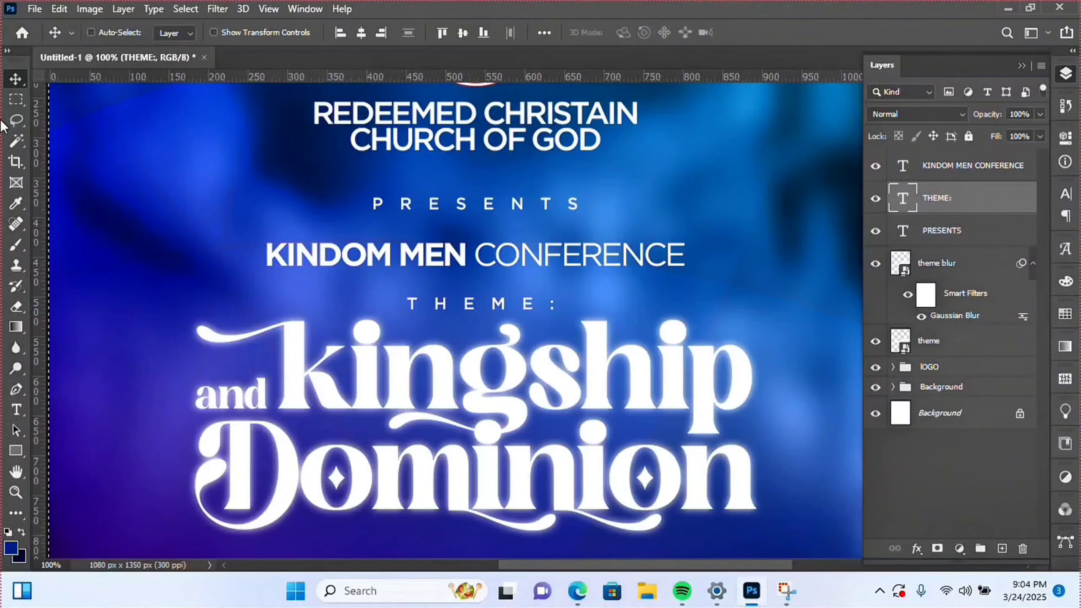
key("ctrl+a")
left_click(359, 35)
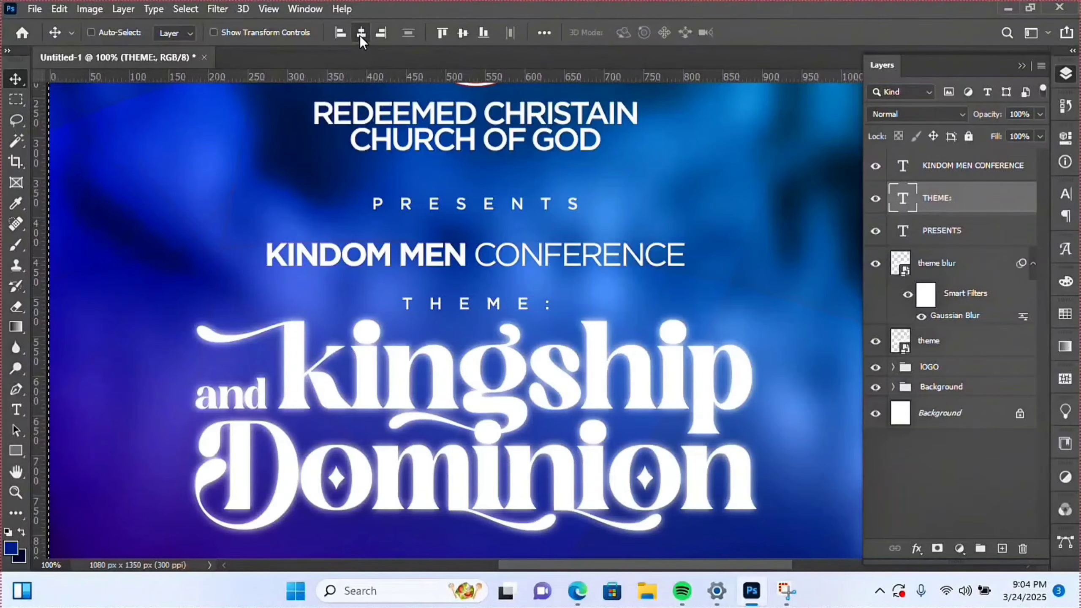
key("ctrl+d")
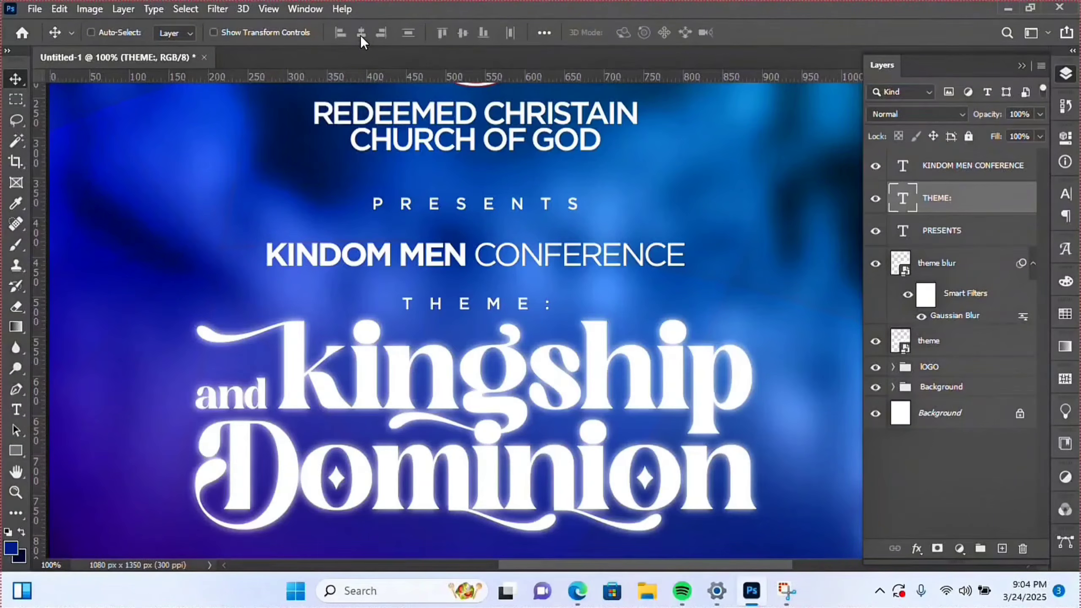
key("Down")
key("Down")
key("Down")
key("Down")
key("Down")
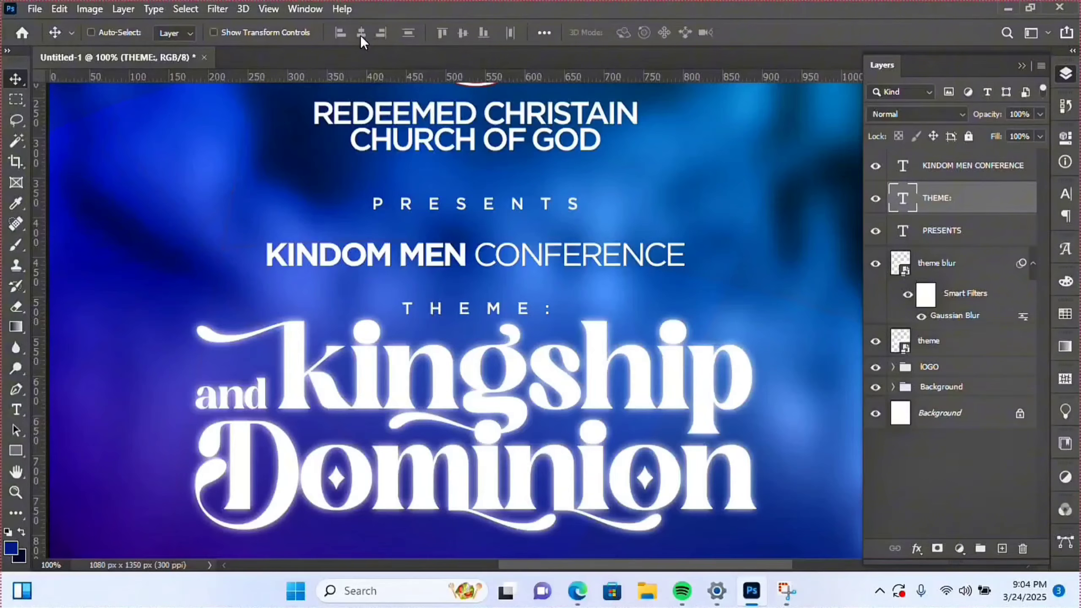
- Nudge the KINDOM MEN CONFERENCE title slightly higher
right_click(382, 258)
left_click(426, 263)
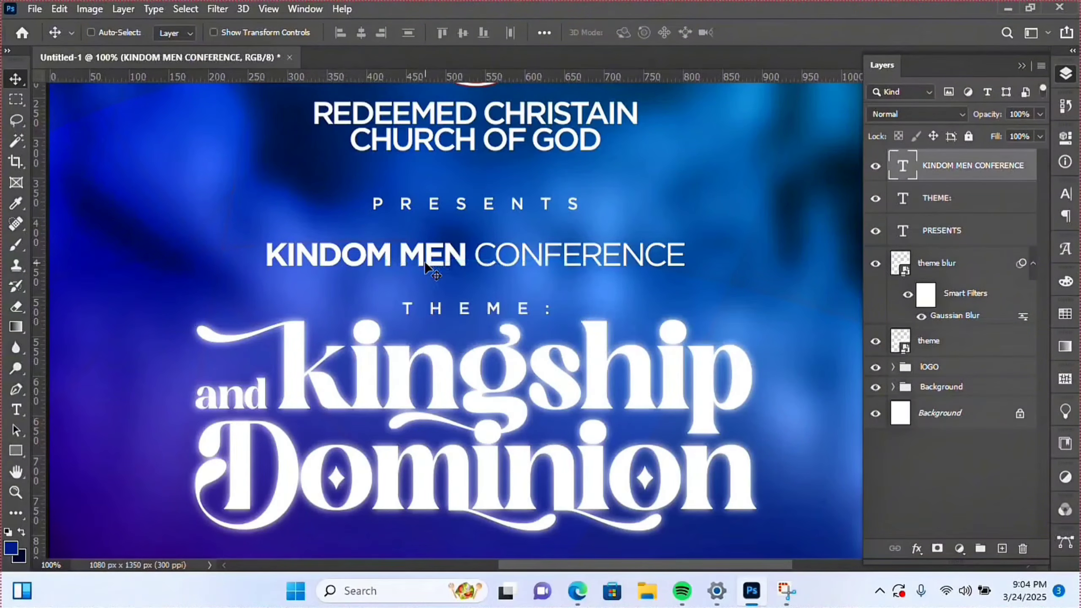
key("Up")
key("Up")
key("Up")
key("Up")
key("Up")
key("Up")
key("Up")
key("Up")
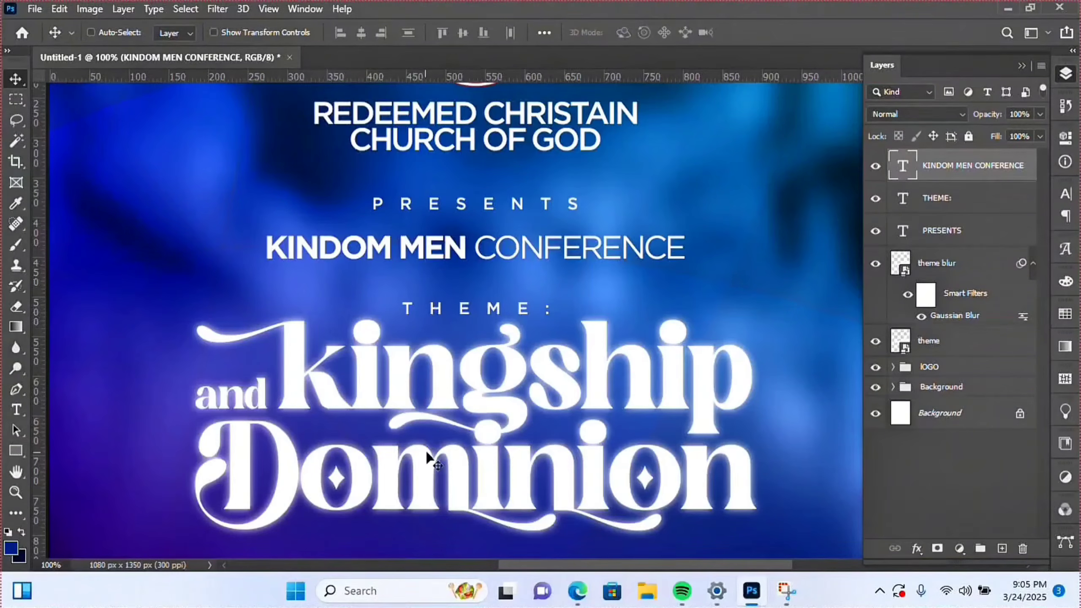
- Zoom out to 33.3% so the flyer shows from logo to bottom edge
left_click(23, 494)
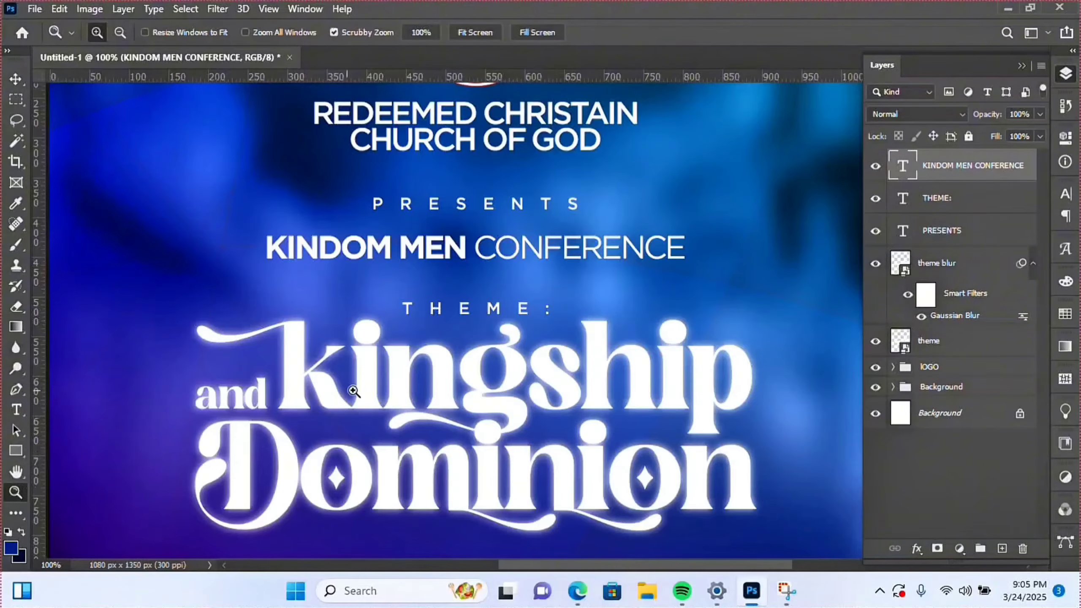
left_click(409, 382, "alt")
left_click(410, 383, "alt")
left_click(410, 382, "alt")
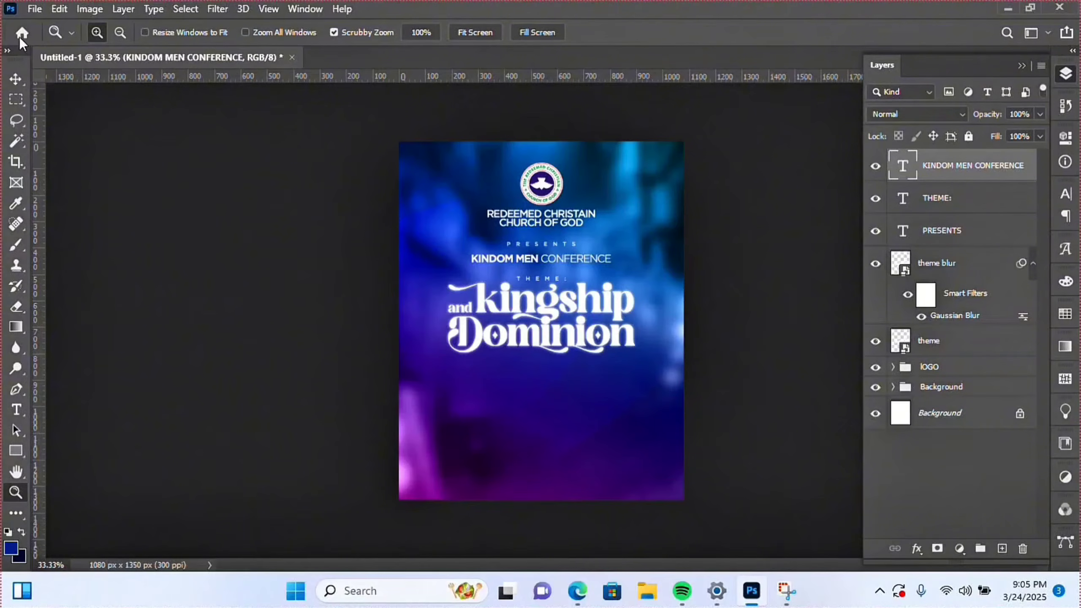
- Embed the statue hand holding a crown, scaled to about 7.81%, below the Dominion heading
left_click(34, 9)
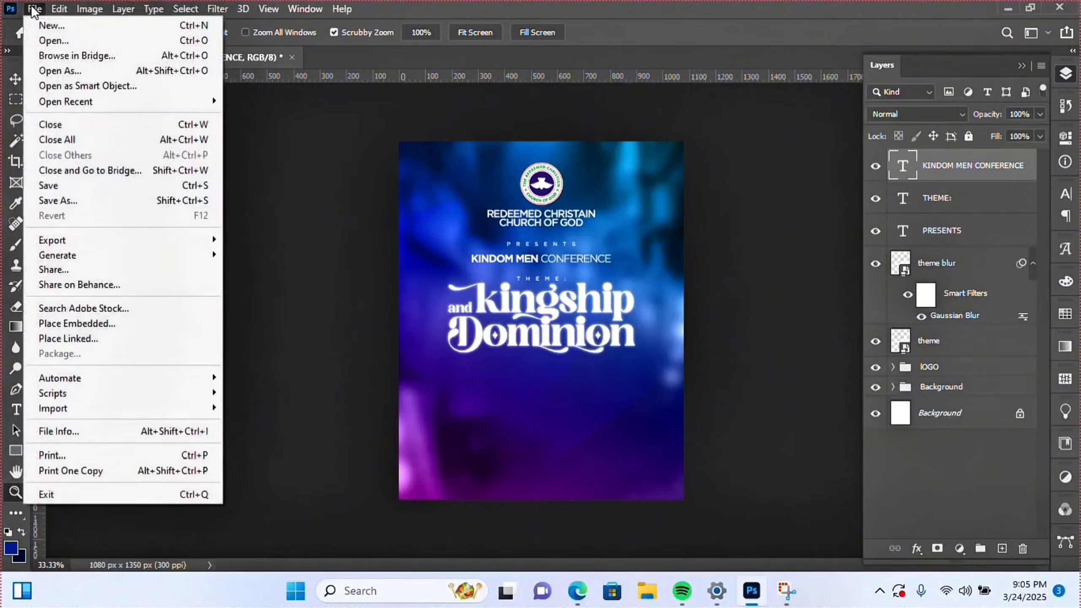
left_click(80, 320)
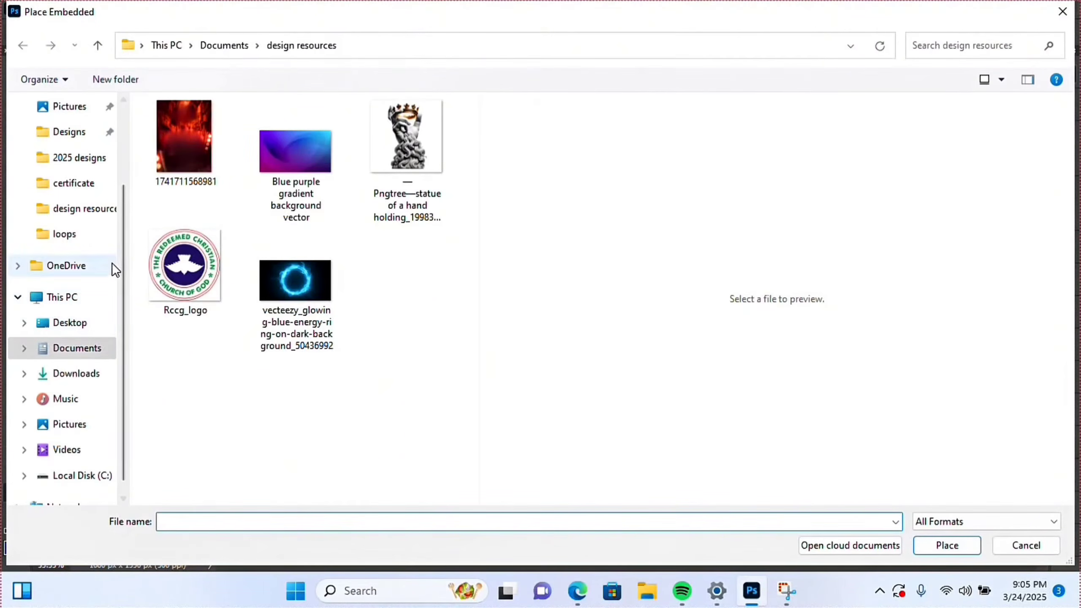
double_click(429, 153)
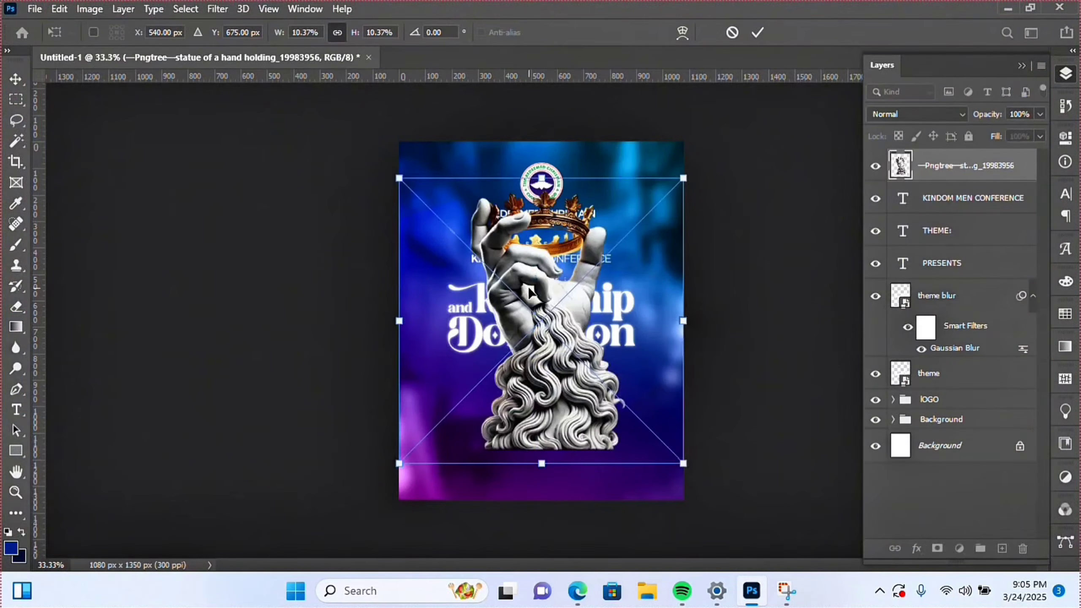
left_click_drag(526, 314, 543, 433)
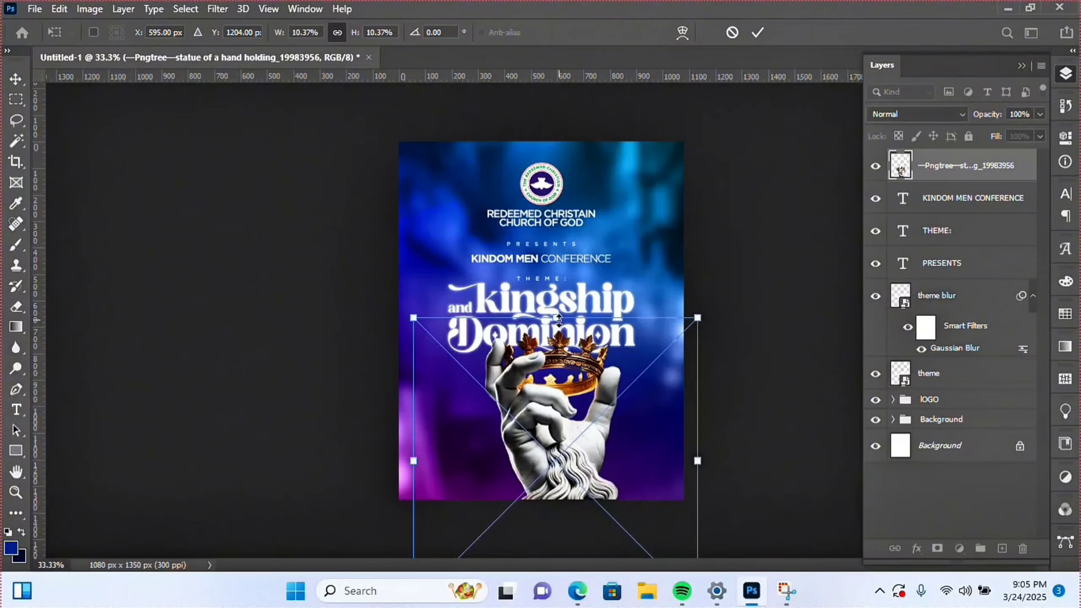
left_click_drag(559, 318, 564, 352)
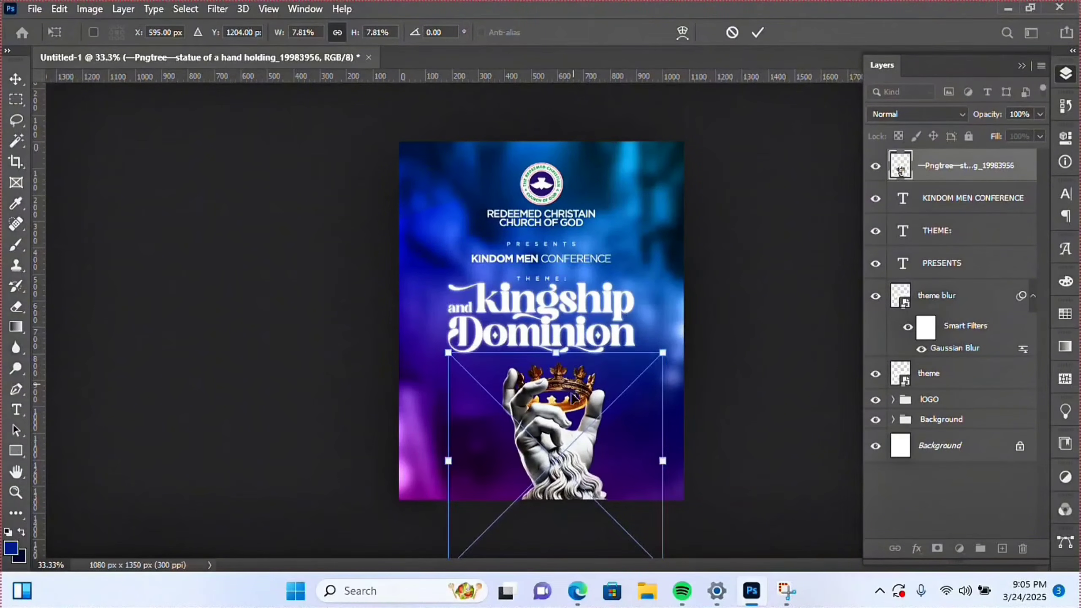
left_click_drag(572, 402, 571, 372)
key("Return")
- Centre the statue horizontally on the flyer and fine-tune its position
key("z")
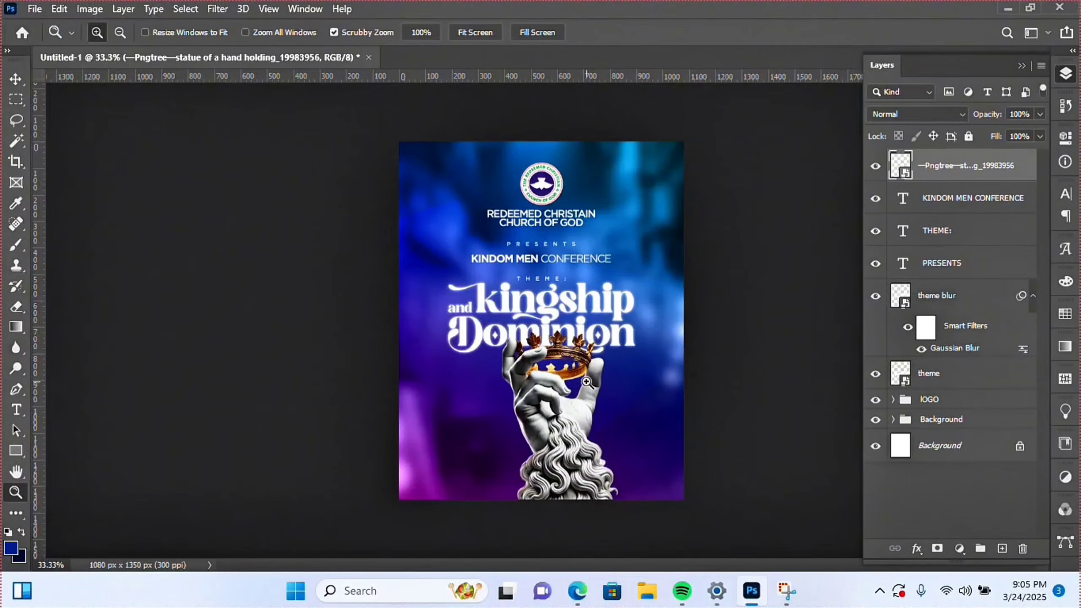
key("v")
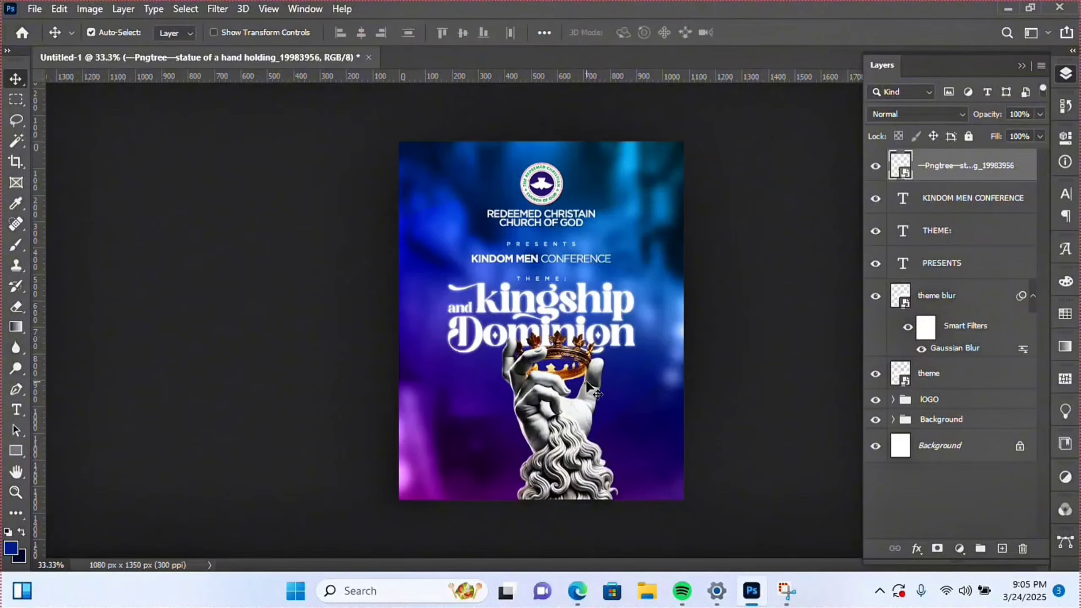
key("ctrl")
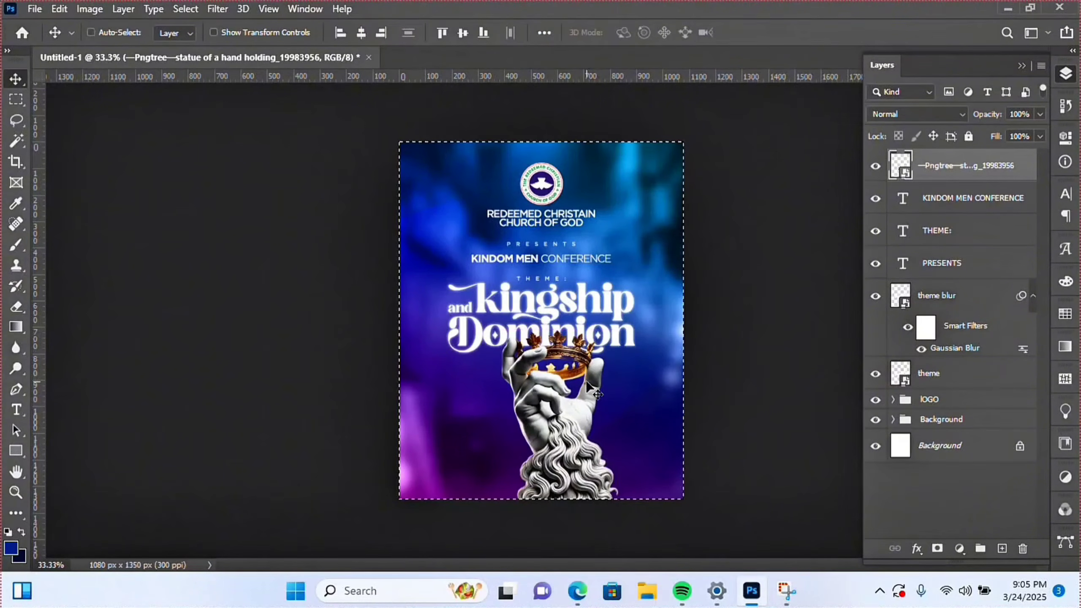
left_click(357, 32)
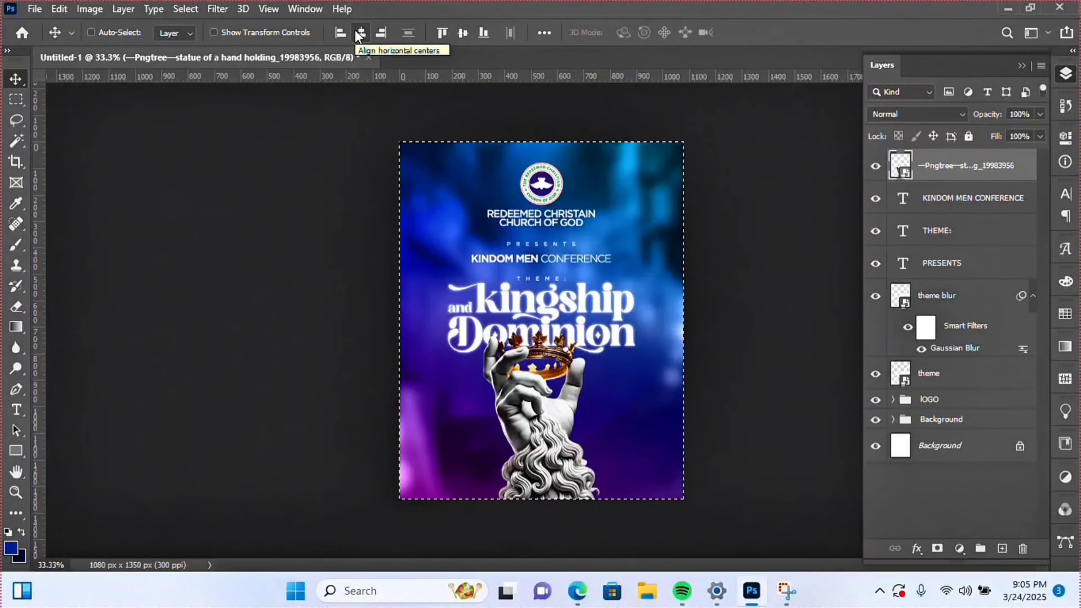
key("ctrl+d")
key("Down")
key("Down")
key("Down")
key("Down")
key("Down")
key("Down")
key("Down")
key("Down")
key("Down")
key("Down")
key("Down")
key("Down")
key("Up")
key("Up")
key("Up")
key("Up")
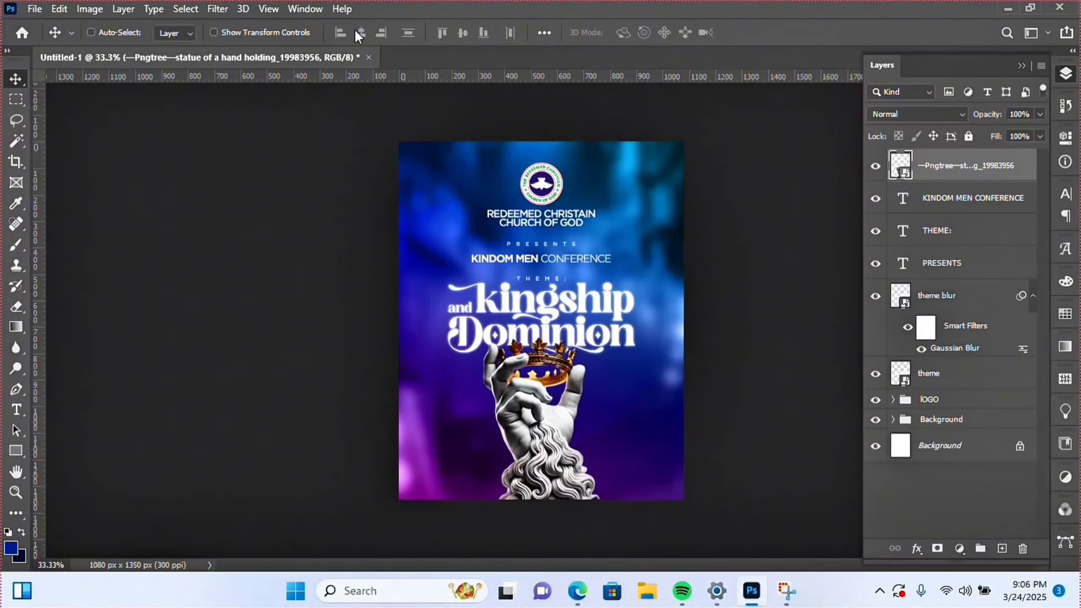
key("Right")
key("Right")
key("Right")
key("Right")
key("Right")
key("Right")
key("Right")
key("Right")
key("Right")
key("Right")
key("Right")
key("Right")
key("Right")
key("Right")
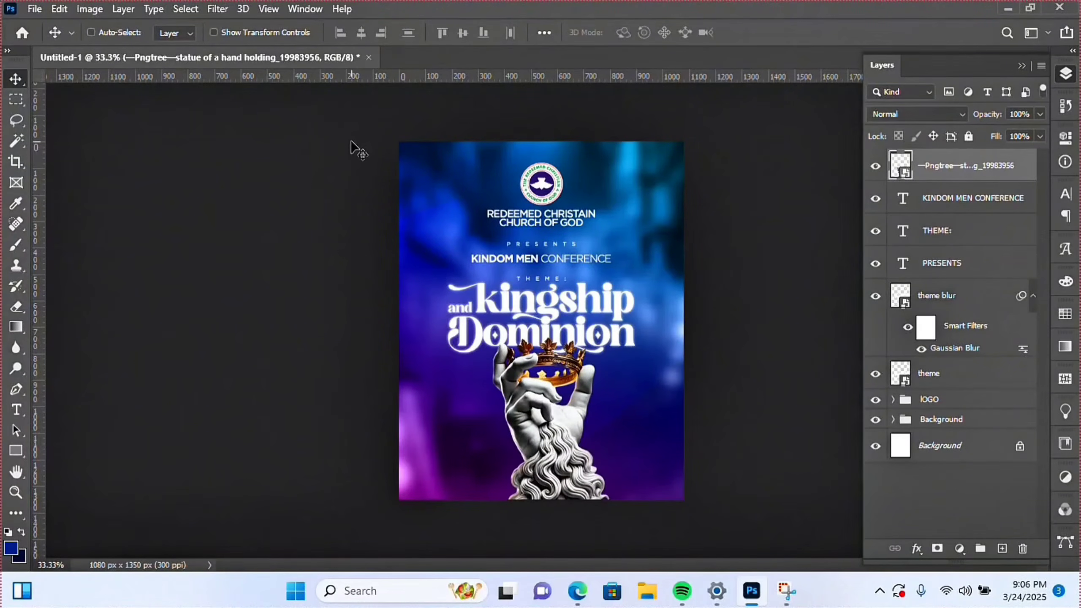
left_click(16, 492)
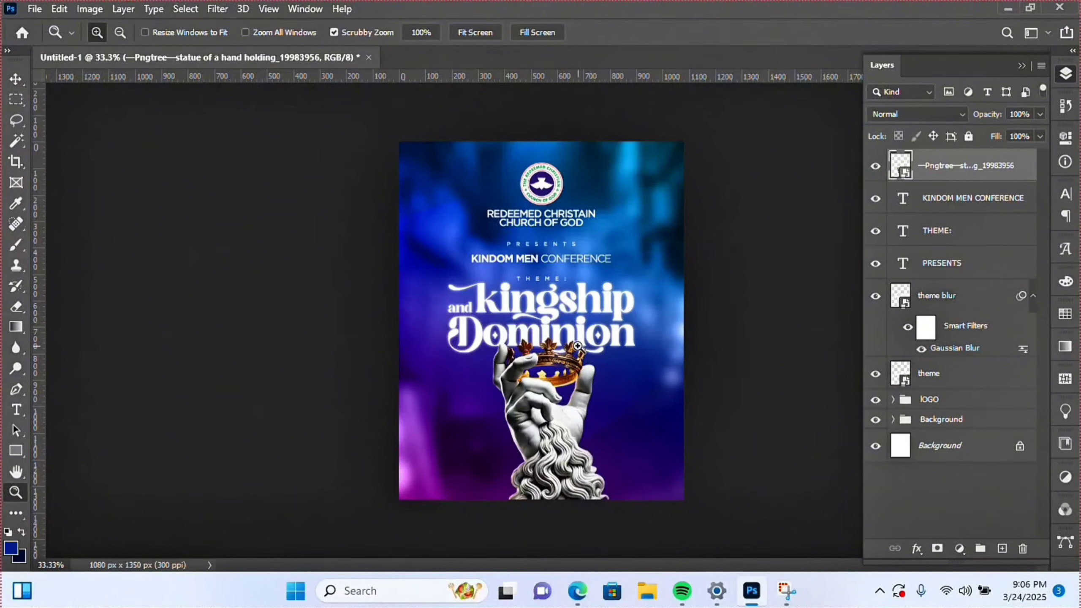
left_click(516, 357)
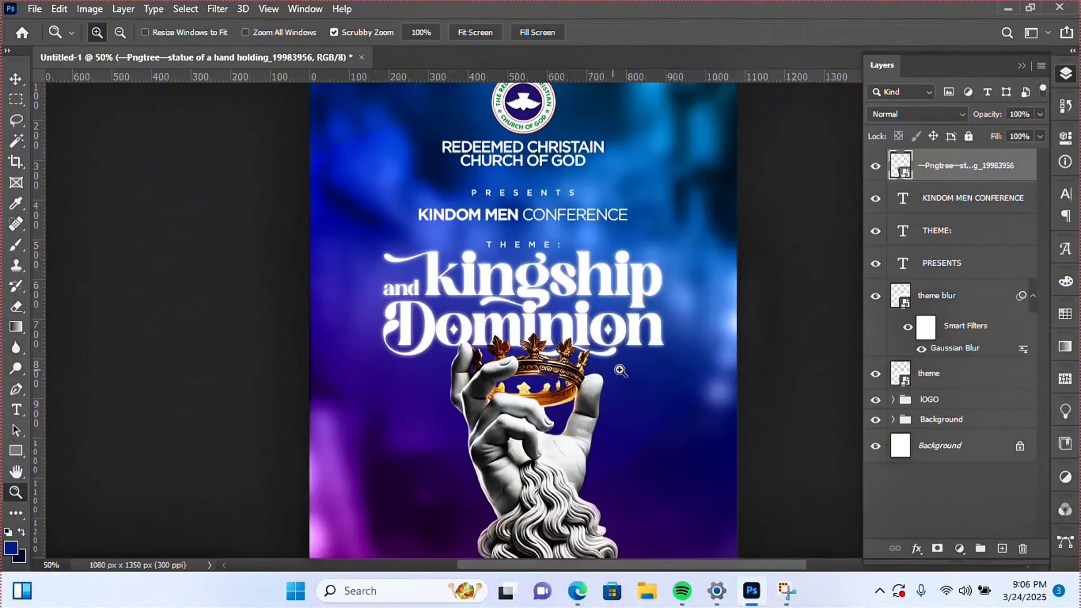
left_click(579, 346, "alt")
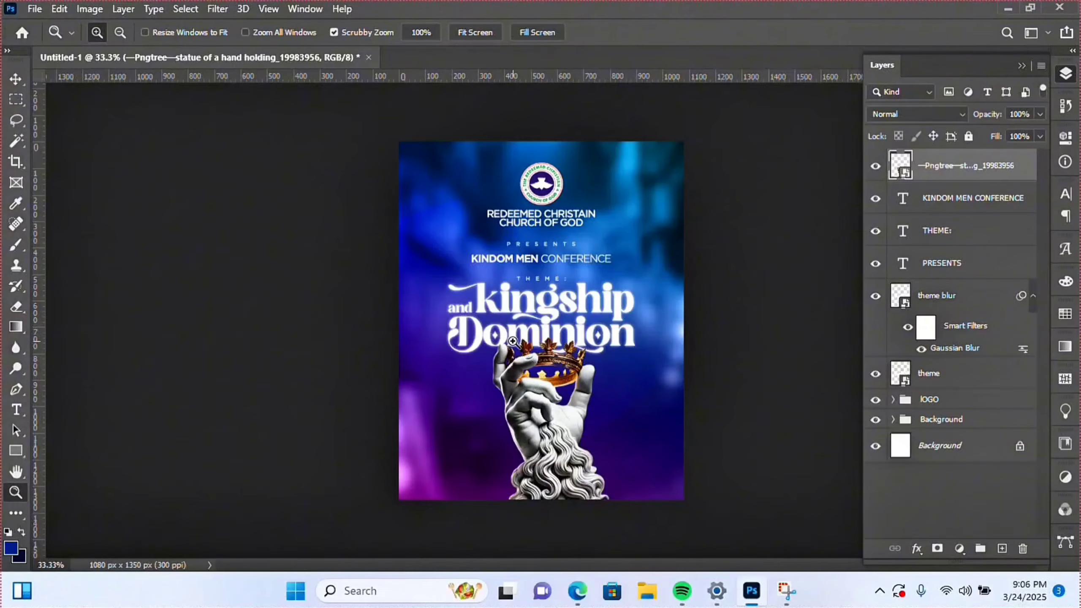
left_click(875, 400)
left_click(875, 400)
left_click(931, 421)
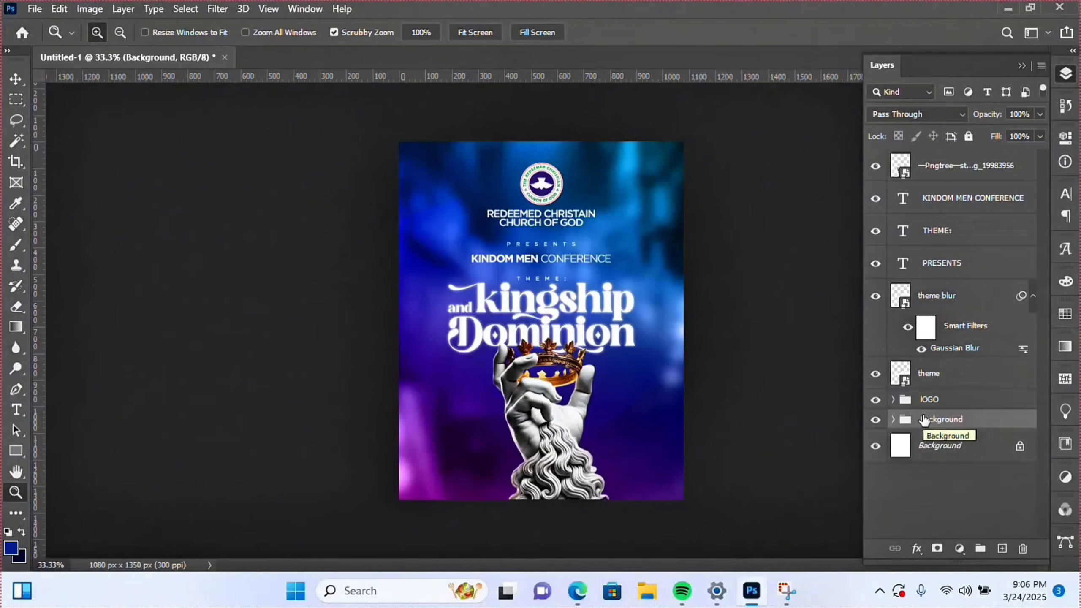
- Merge a copy of the Background group, move it to the top and clip it to the statue
key("ctrl+j")
key("ctrl+e")
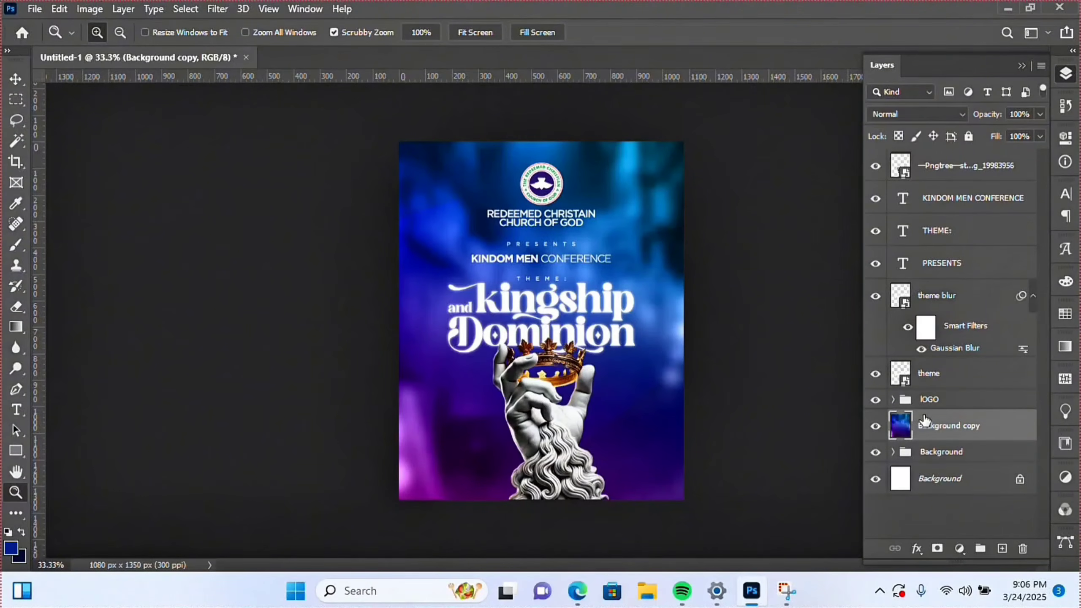
left_click_drag(928, 423, 905, 156)
right_click(923, 166)
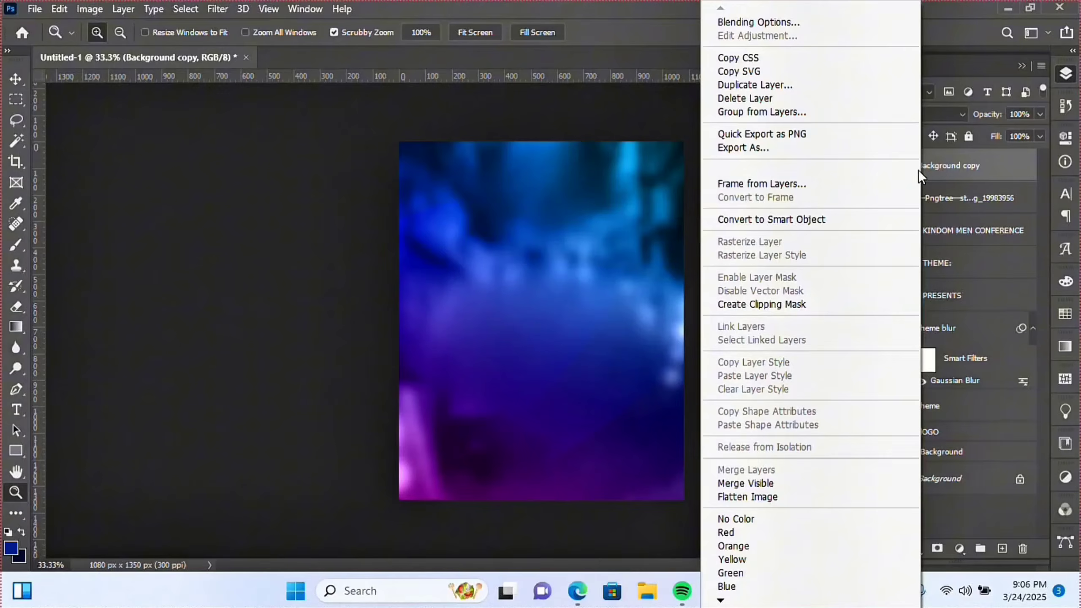
left_click(758, 305)
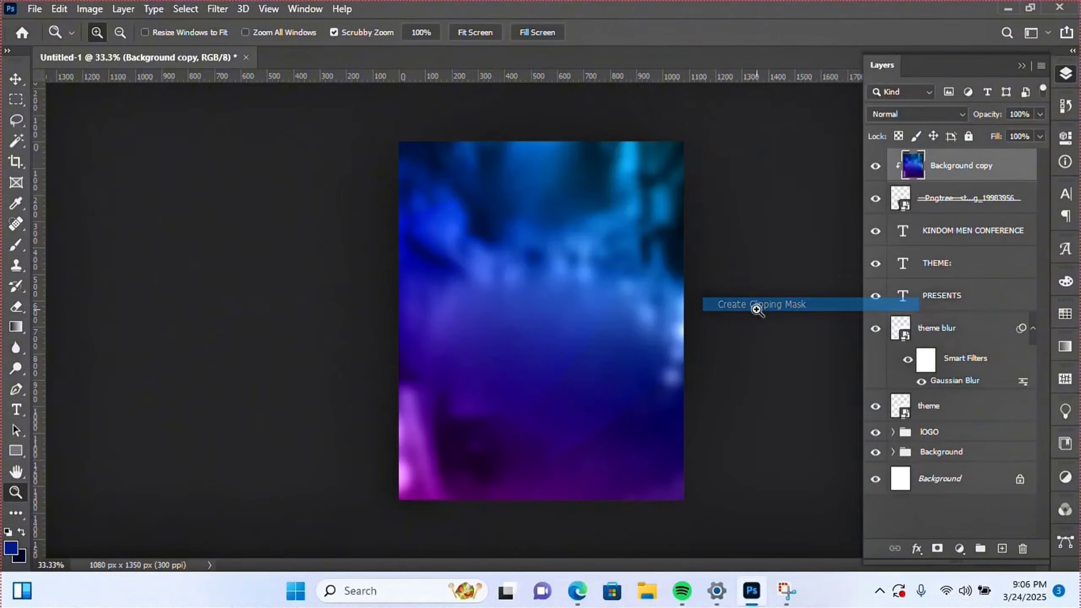
- Blend the tint as Overlay at 18% fill and merge it into the statue layer
left_click(949, 116)
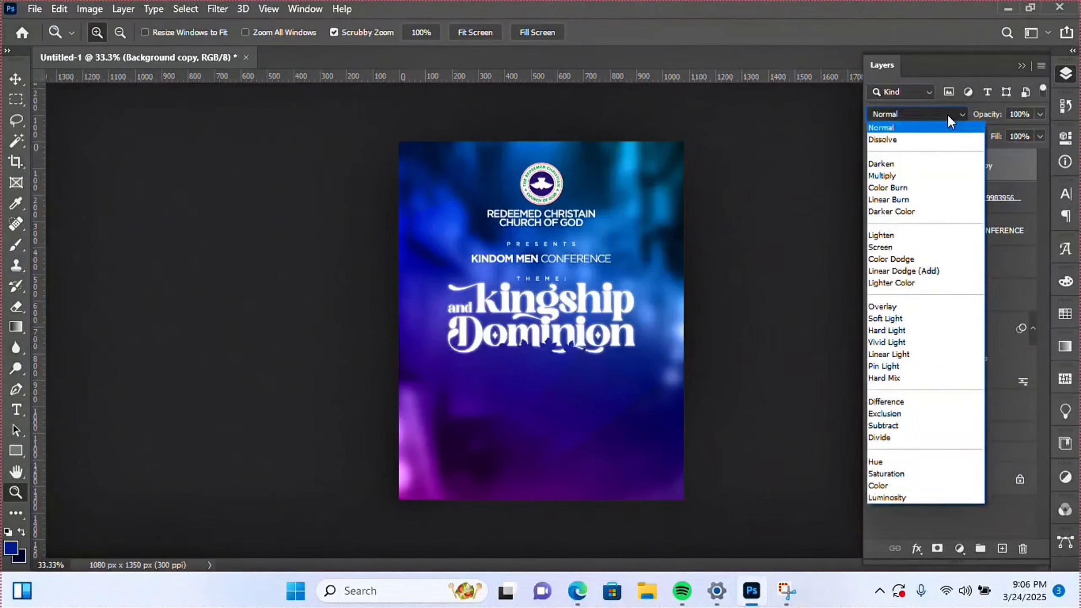
left_click(907, 305)
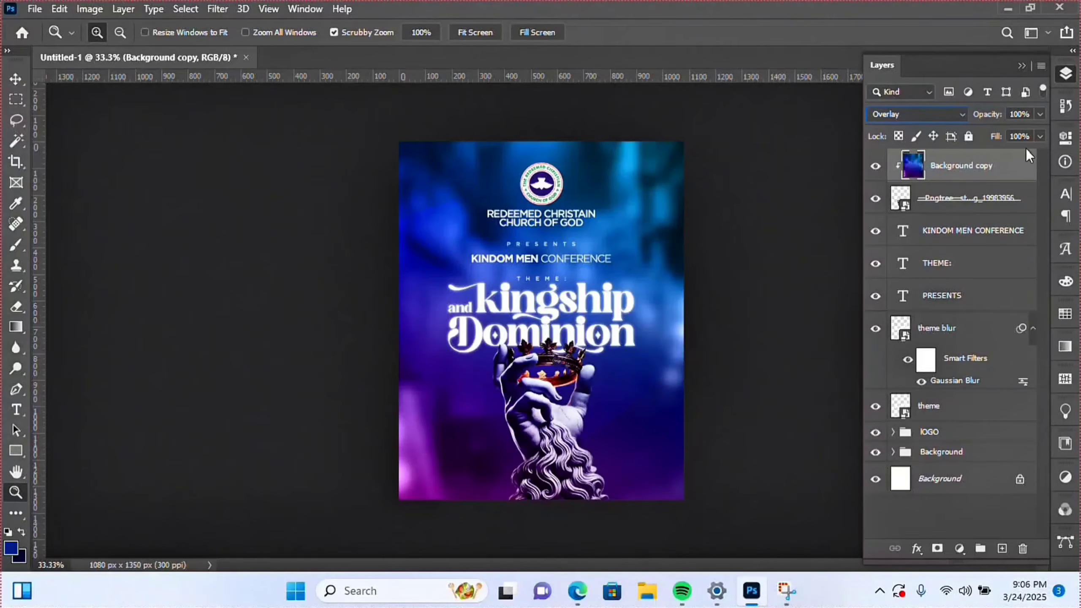
left_click(1010, 136)
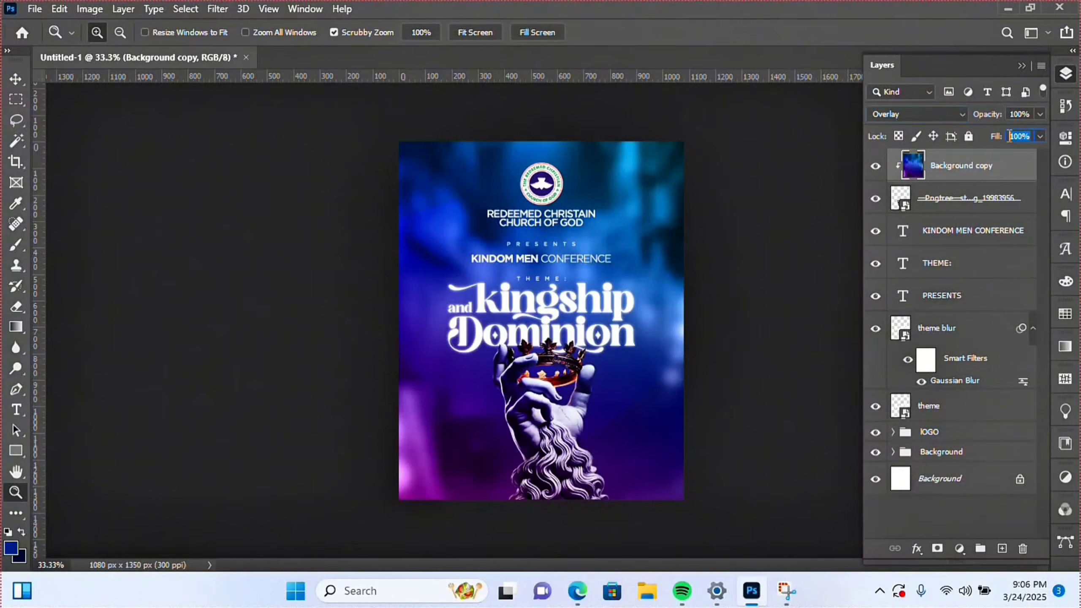
type("18")
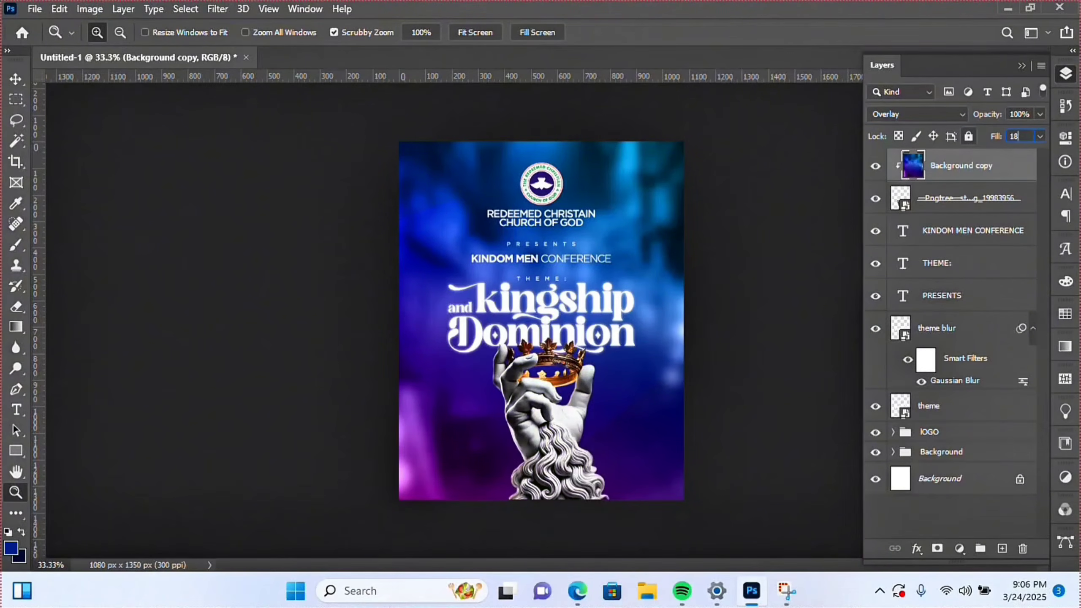
key("Return")
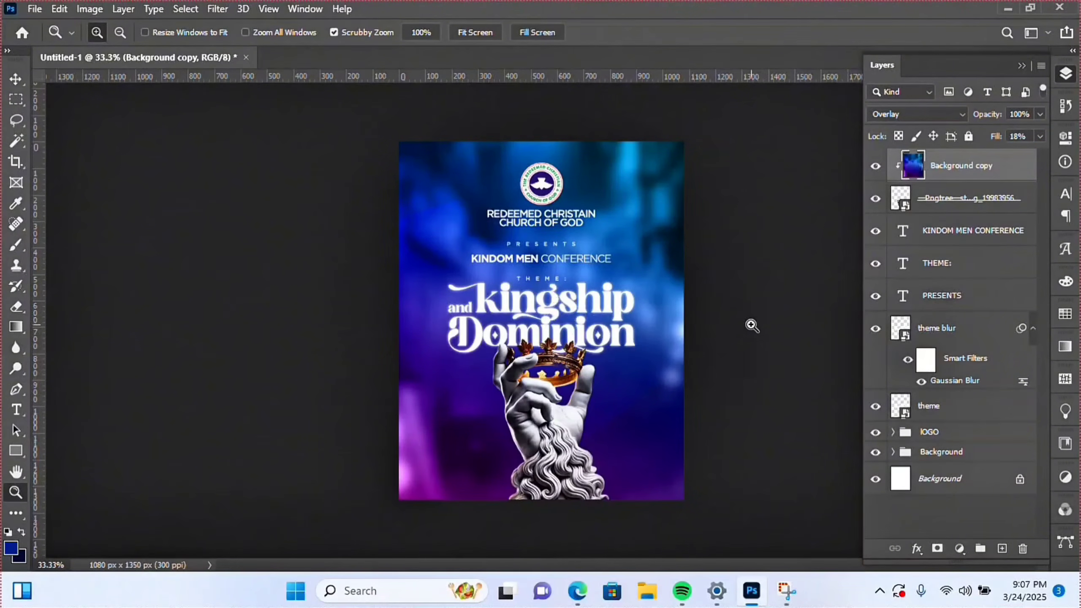
left_click(941, 202, "shift")
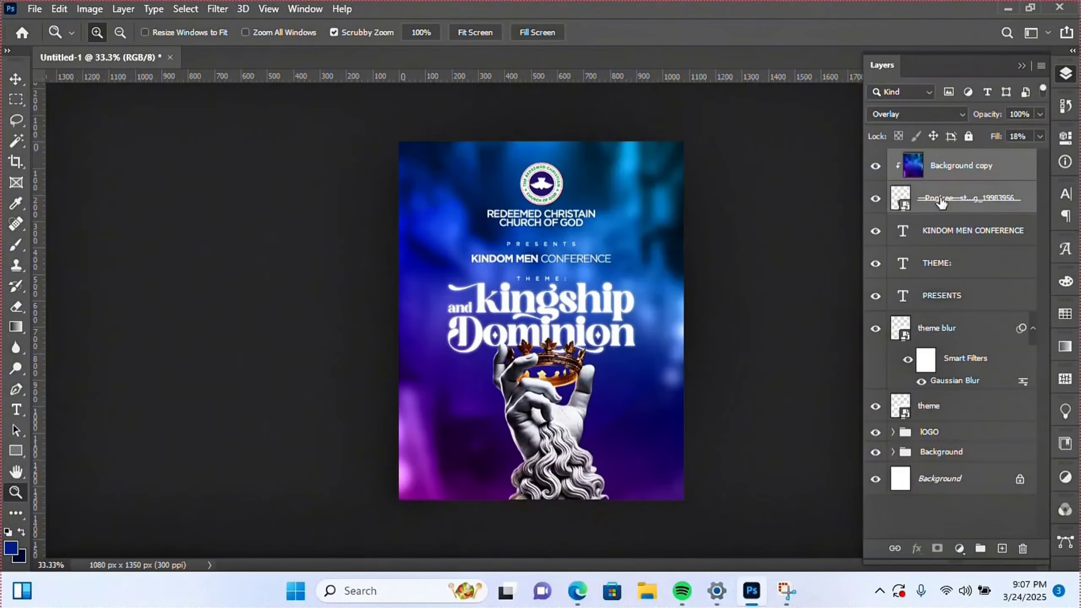
key("ctrl+e")
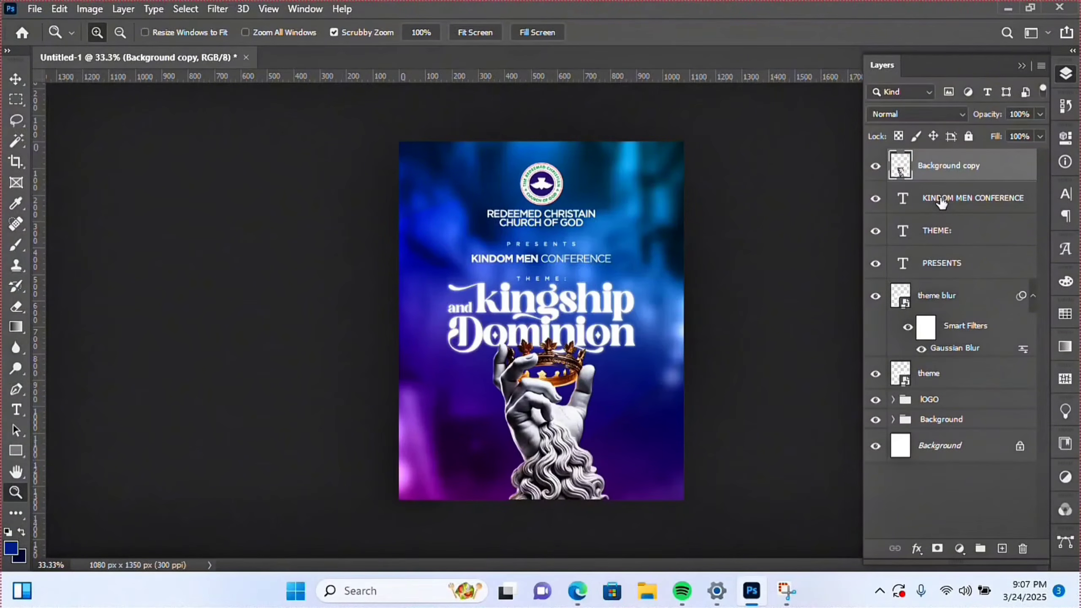
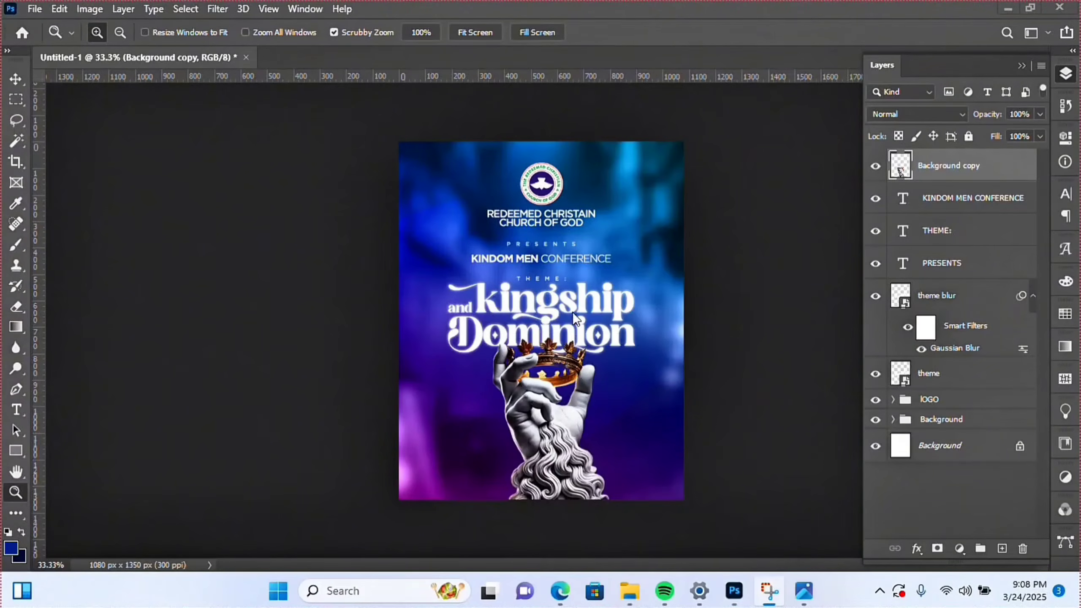
- Place the glowing blue ring image as an embedded layer and enlarge it to the poster's width
left_click(44, 6)
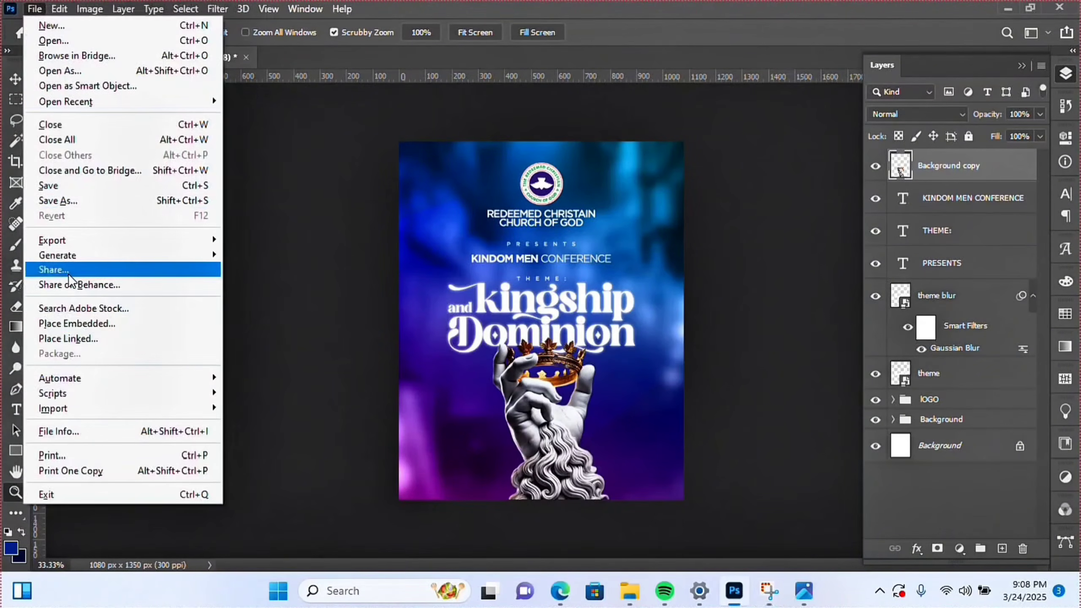
left_click(75, 320)
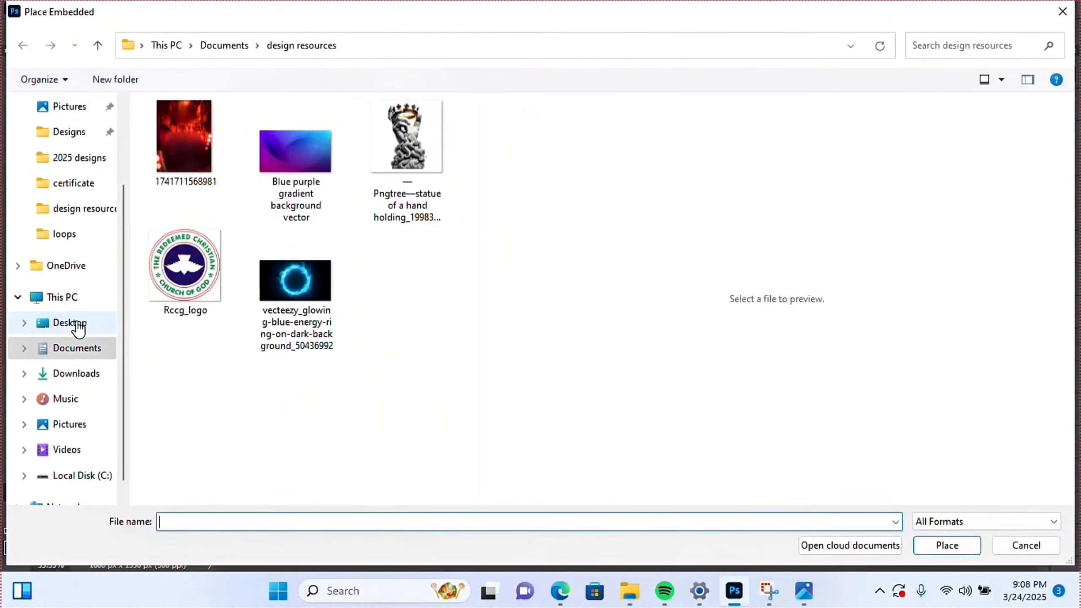
double_click(322, 294)
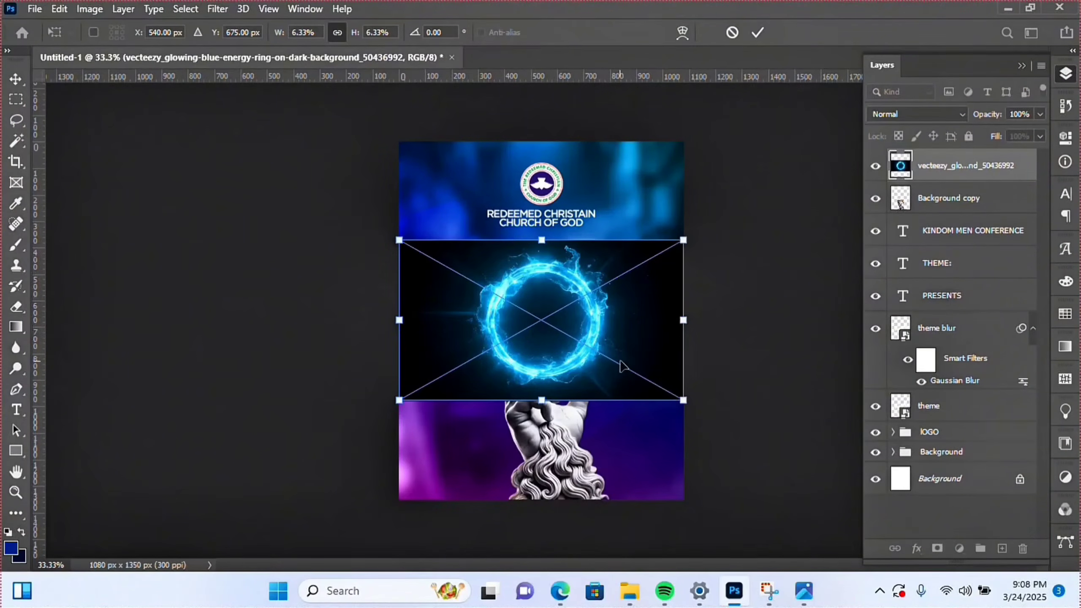
left_click_drag(686, 400, 741, 416)
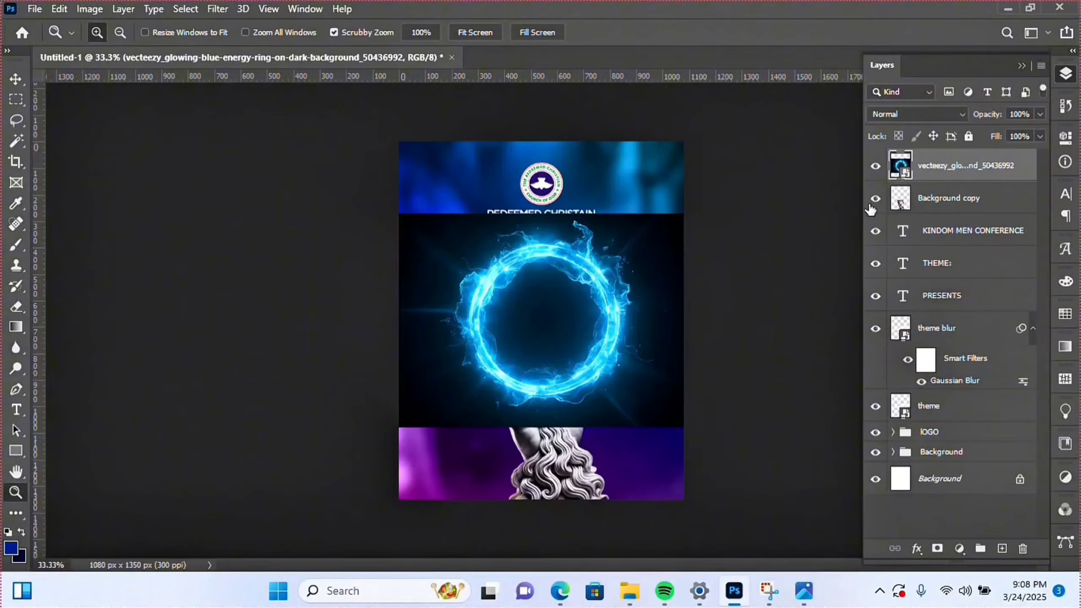
left_click(906, 113)
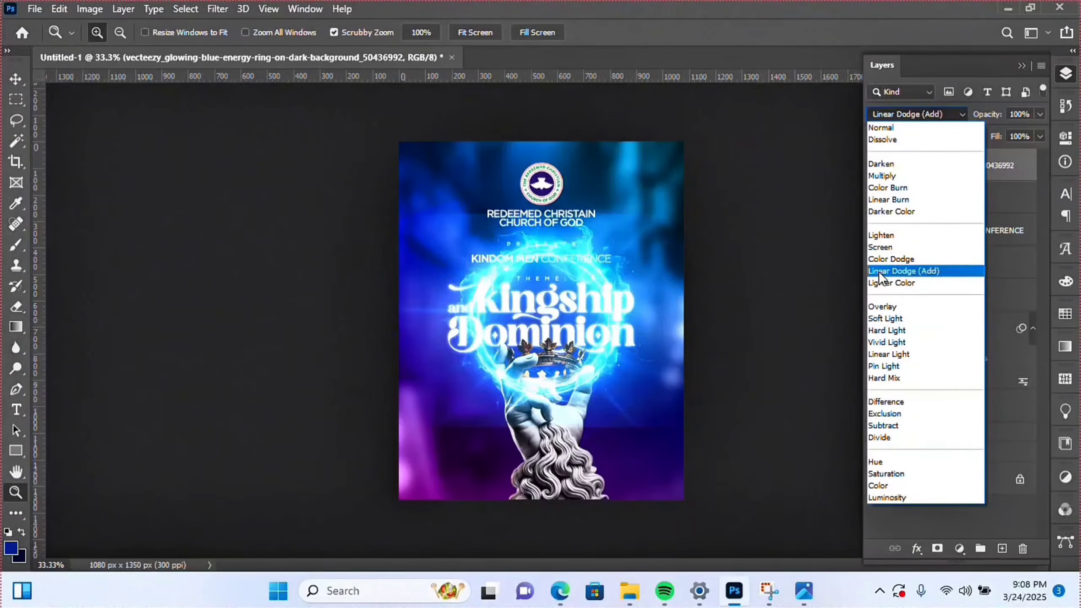
- Set the ring layer to Screen blending, raise it about 57 px, and lower its fill to 40%
left_click(883, 247)
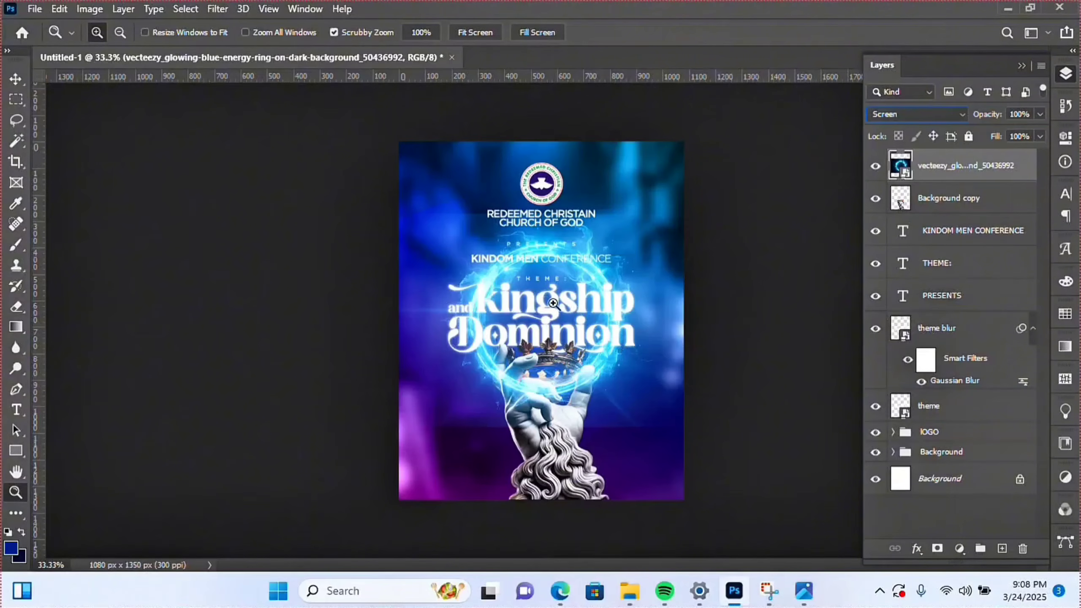
left_click(16, 80)
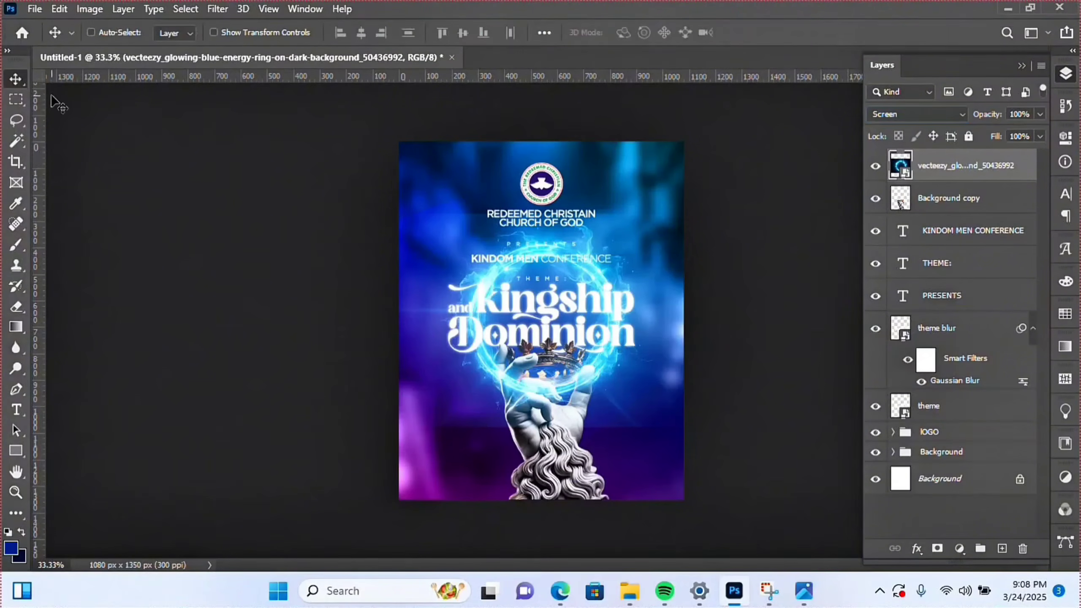
left_click_drag(527, 381, 528, 374)
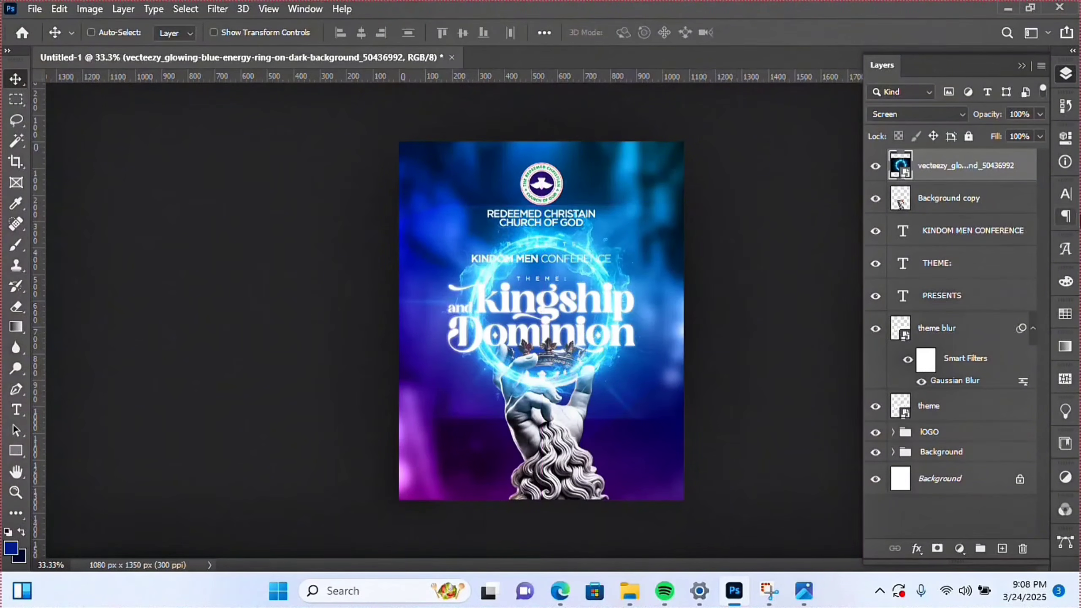
left_click(1040, 136)
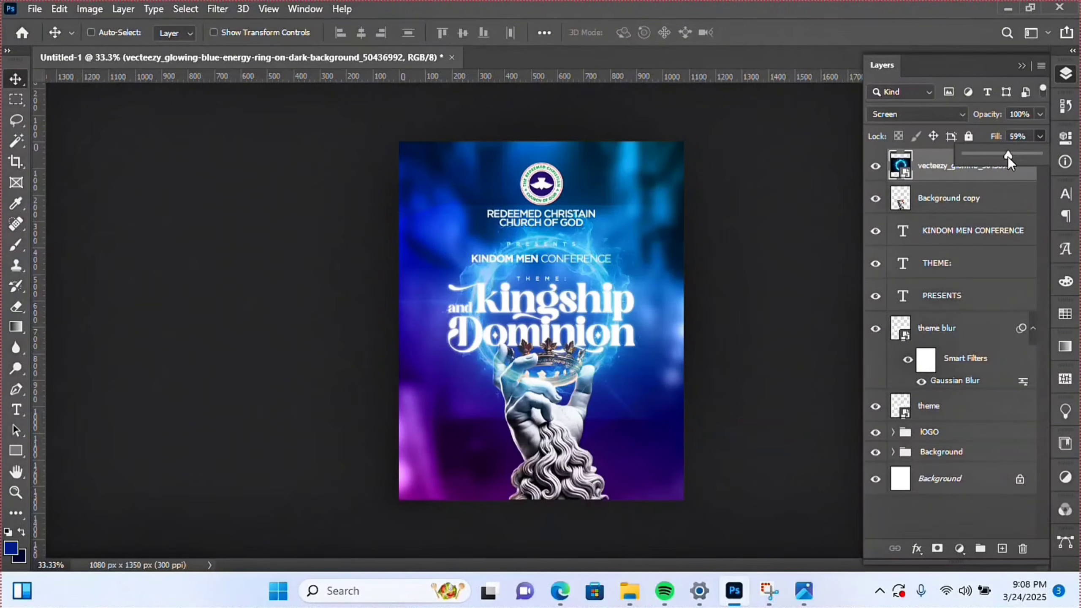
left_click_drag(1008, 157, 1005, 157)
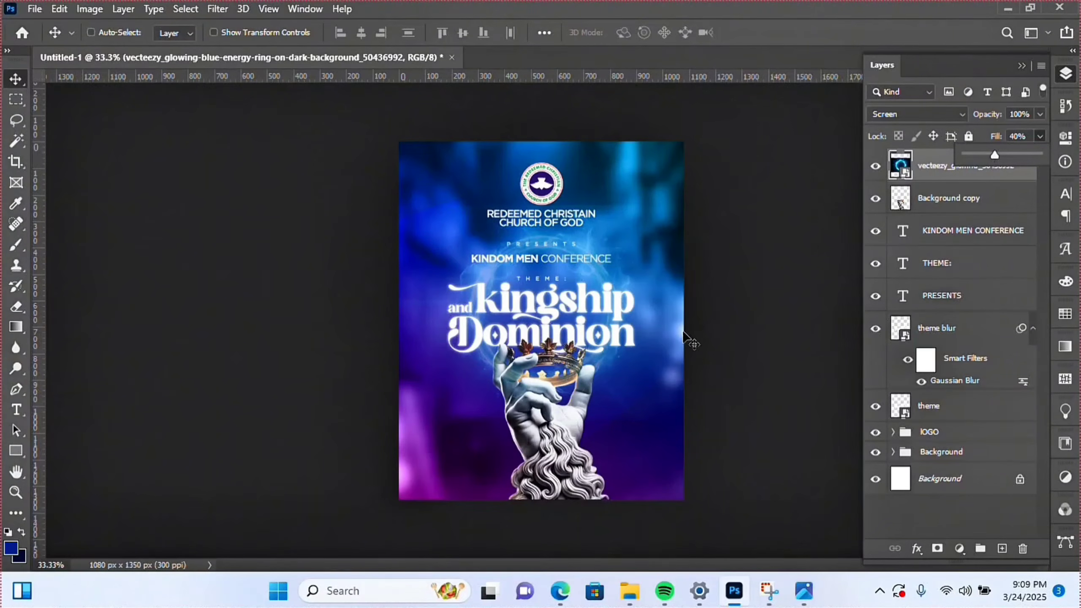
- Rasterize the ring layer, erase most of the ring, and raise its fill to about 60%
left_click(917, 172)
right_click(923, 174)
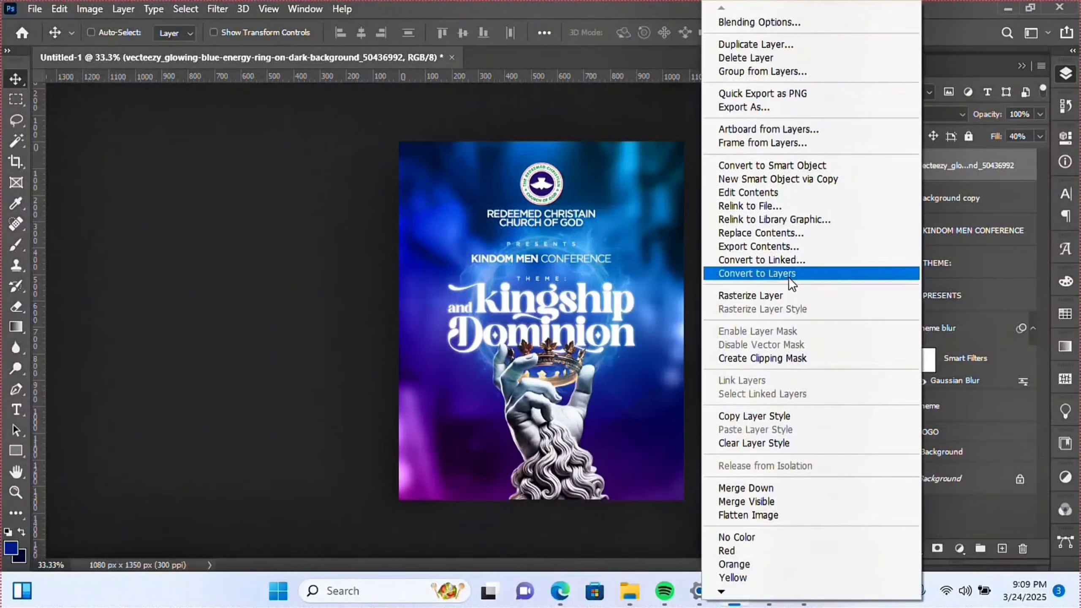
left_click(777, 297)
left_click(13, 310)
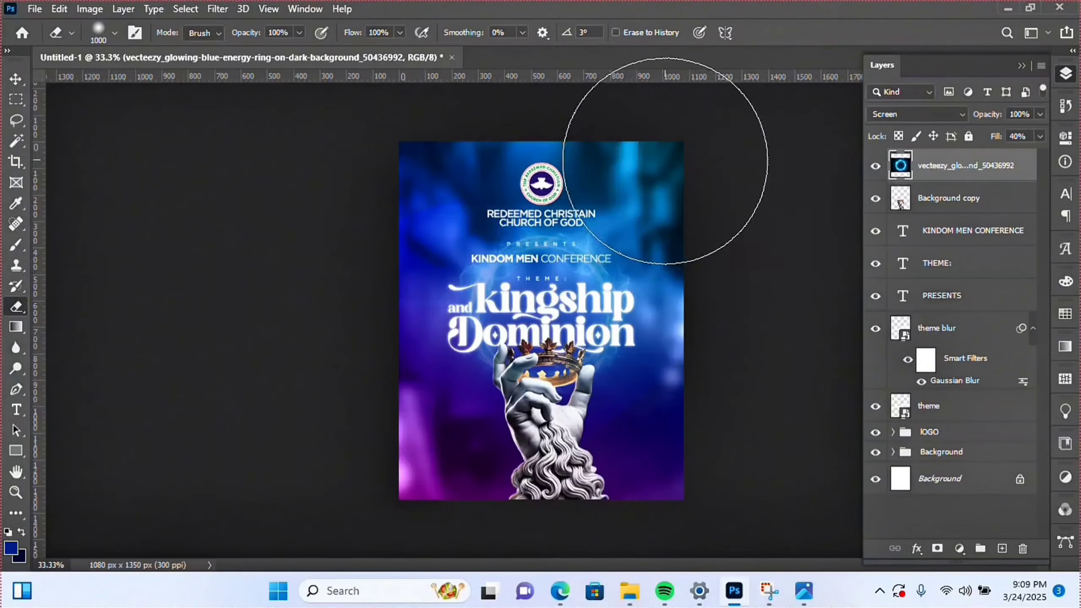
mouse_move(691, 213)
left_mouse_down()
mouse_move(490, 160)
mouse_move(414, 199)
mouse_move(636, 160)
mouse_move(673, 168)
left_mouse_up()
left_click(1040, 136)
left_click_drag(994, 155, 1010, 156)
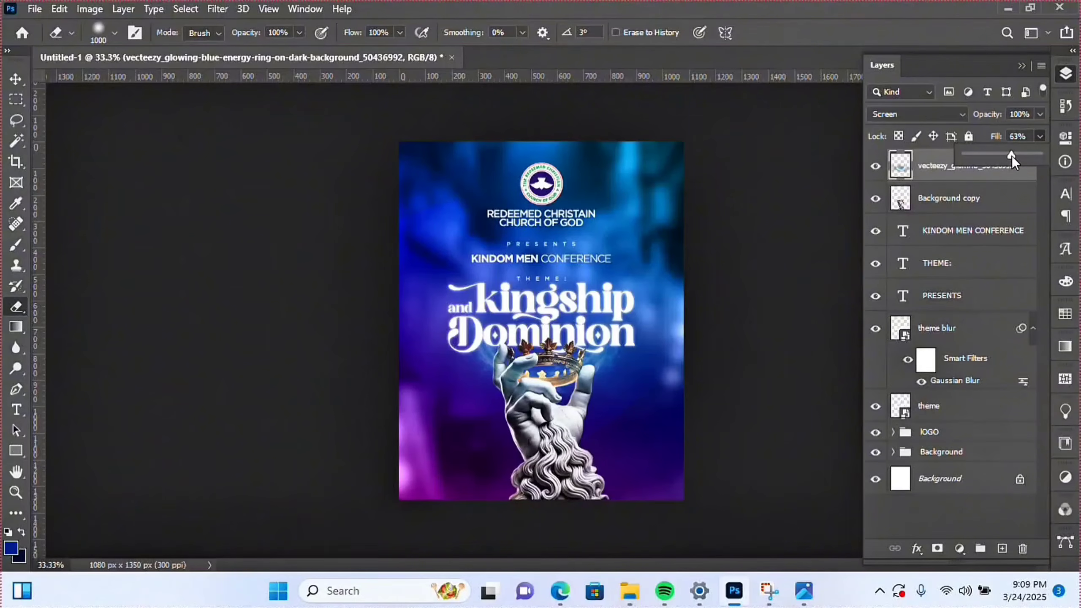
- Apply a Gaussian Blur of radius 6.6 to the ring layer and set its fill to 72%
left_click(217, 9)
mouse_move(291, 196)
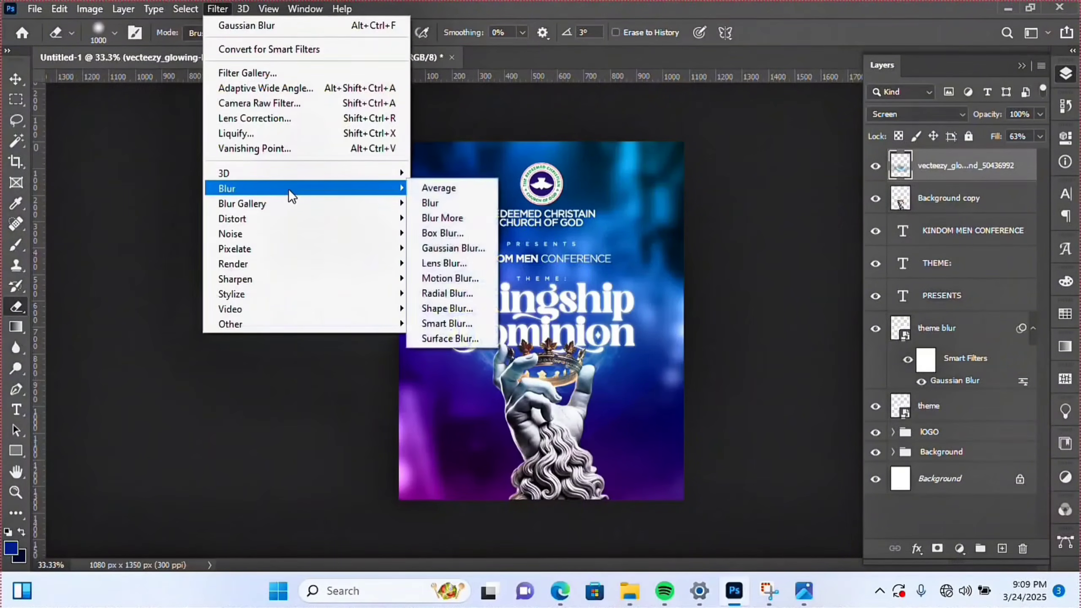
left_click(457, 250)
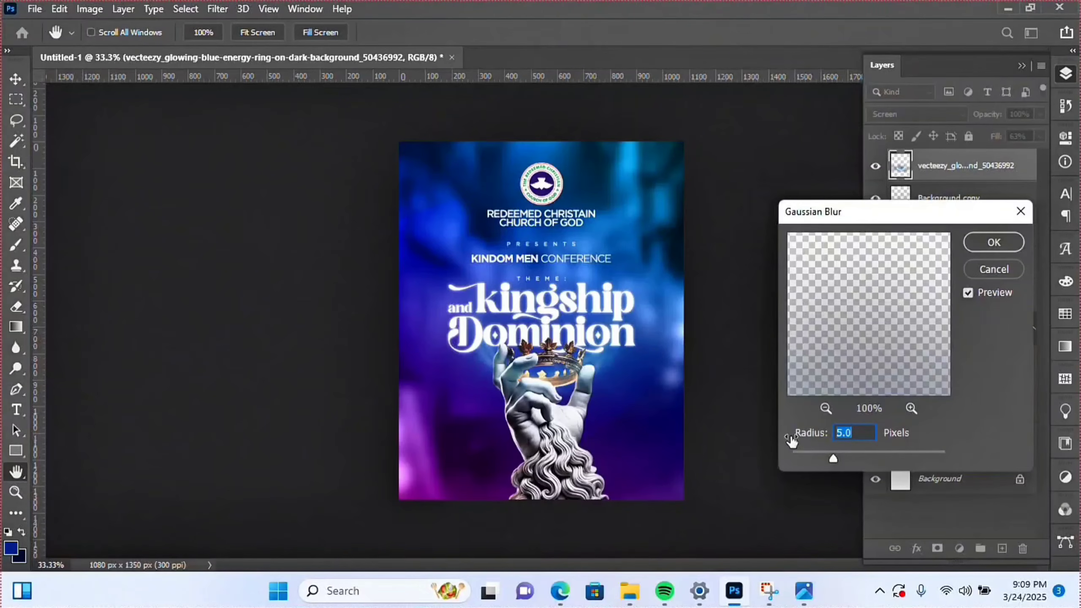
left_click_drag(833, 458, 841, 460)
left_click(994, 242)
left_click(1041, 136)
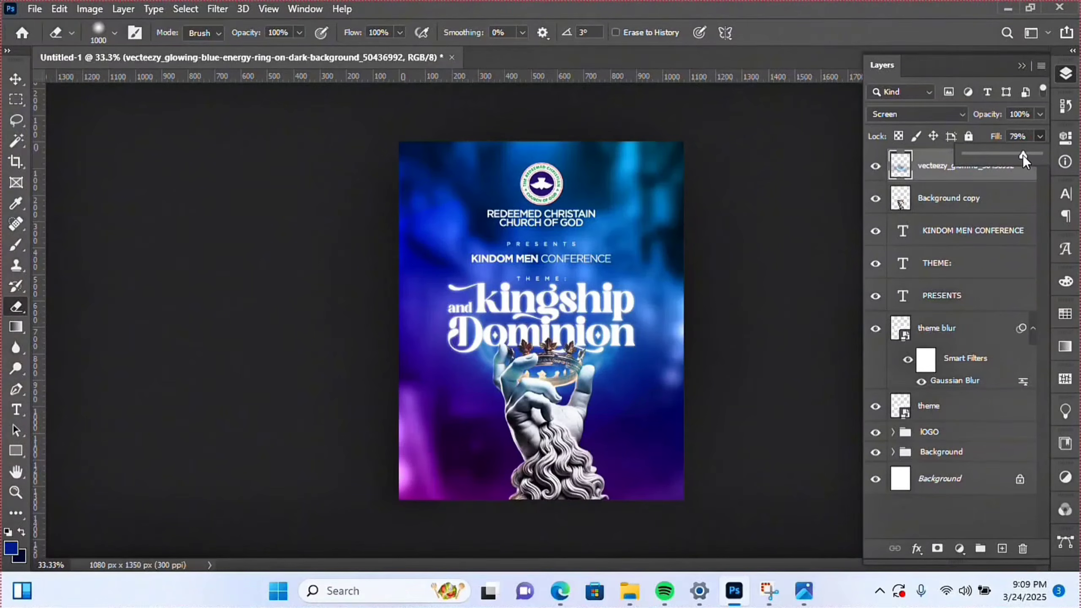
left_click_drag(1023, 154, 1018, 155)
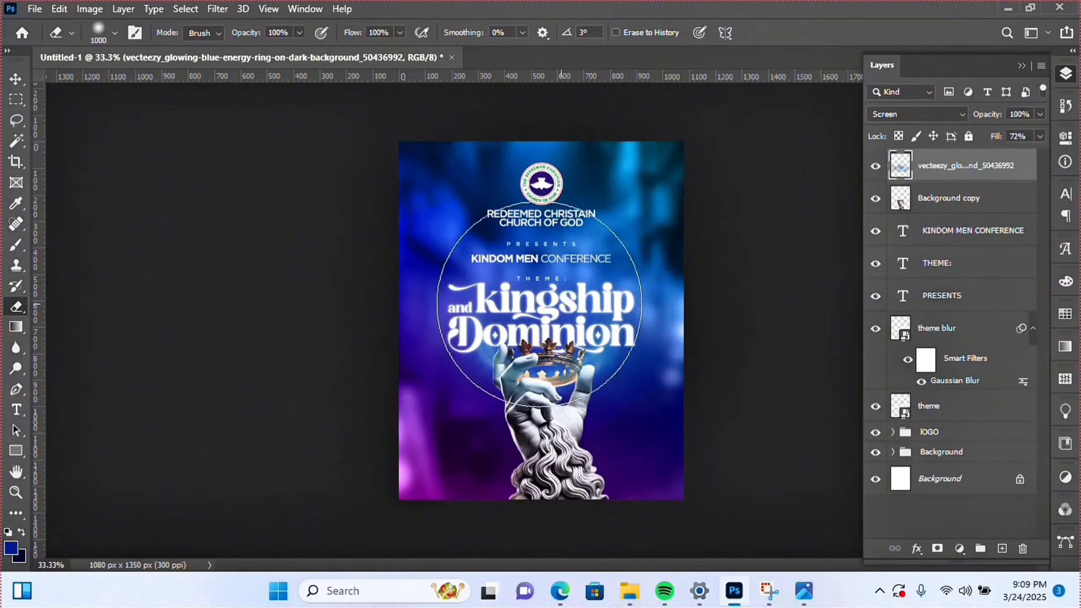
- Zoom in to inspect the hand's edge, select the theme blur layer, and return to 100%
left_click(15, 493)
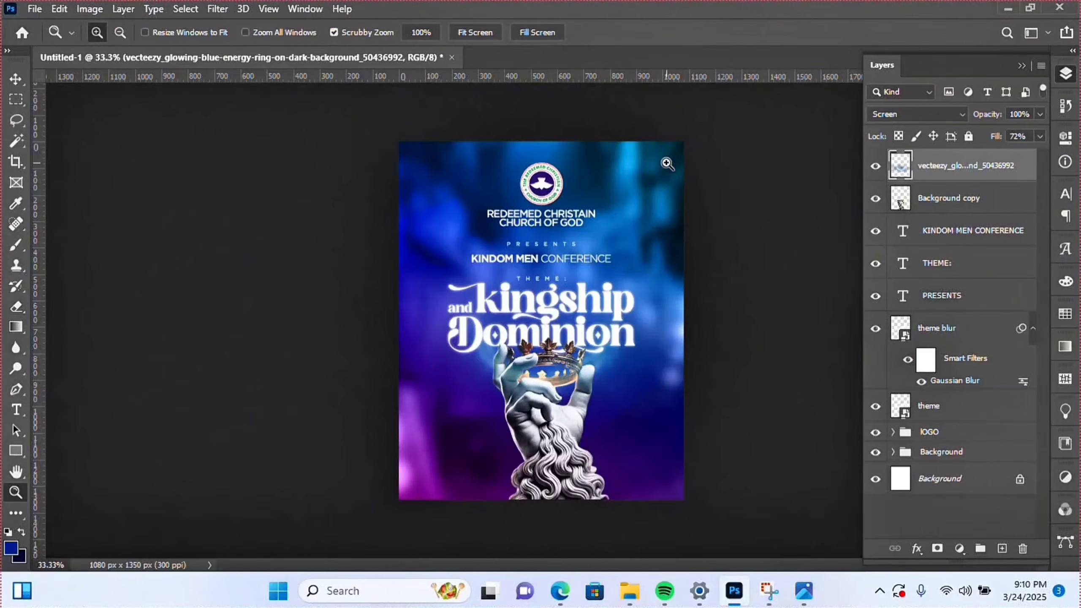
left_click(571, 249)
left_click(528, 329)
scroll(528, 329, "up", 1)
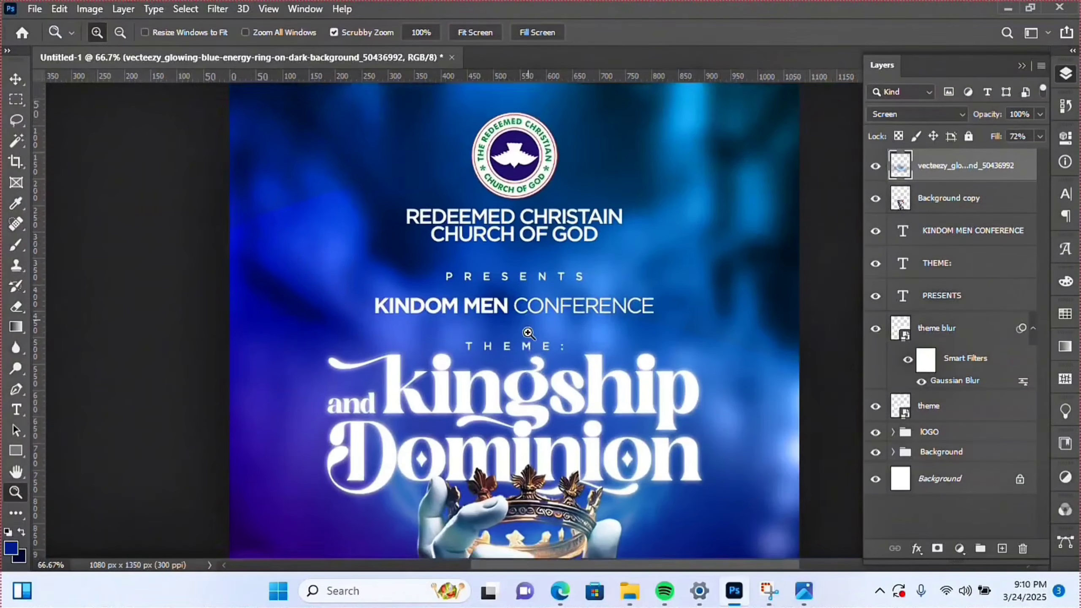
scroll(528, 329, "down", 2)
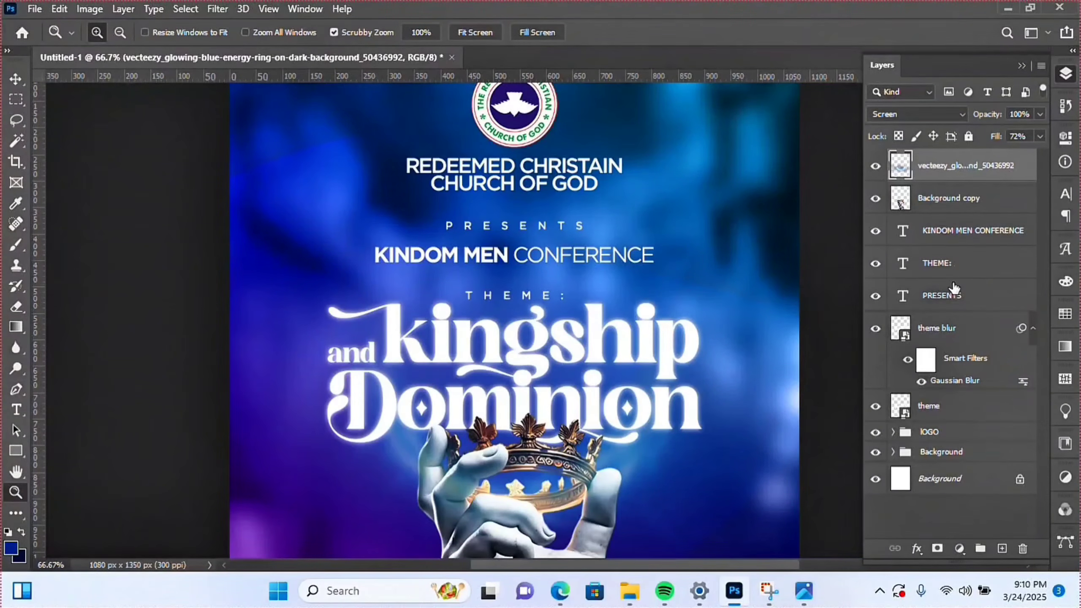
left_click(930, 336)
scroll(538, 400, "down", 3)
left_click(437, 406)
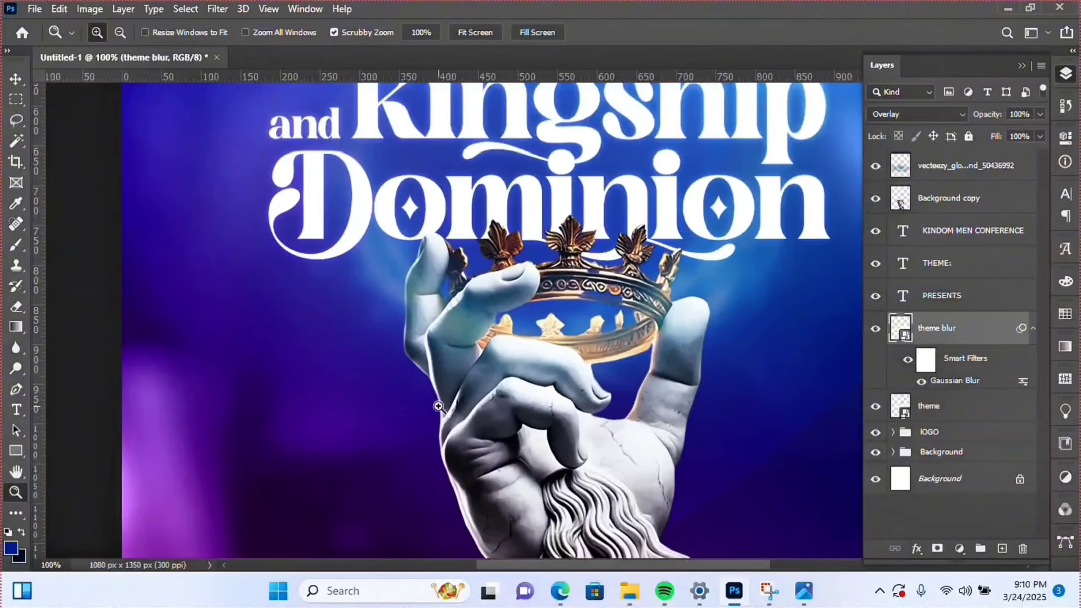
left_click(438, 407)
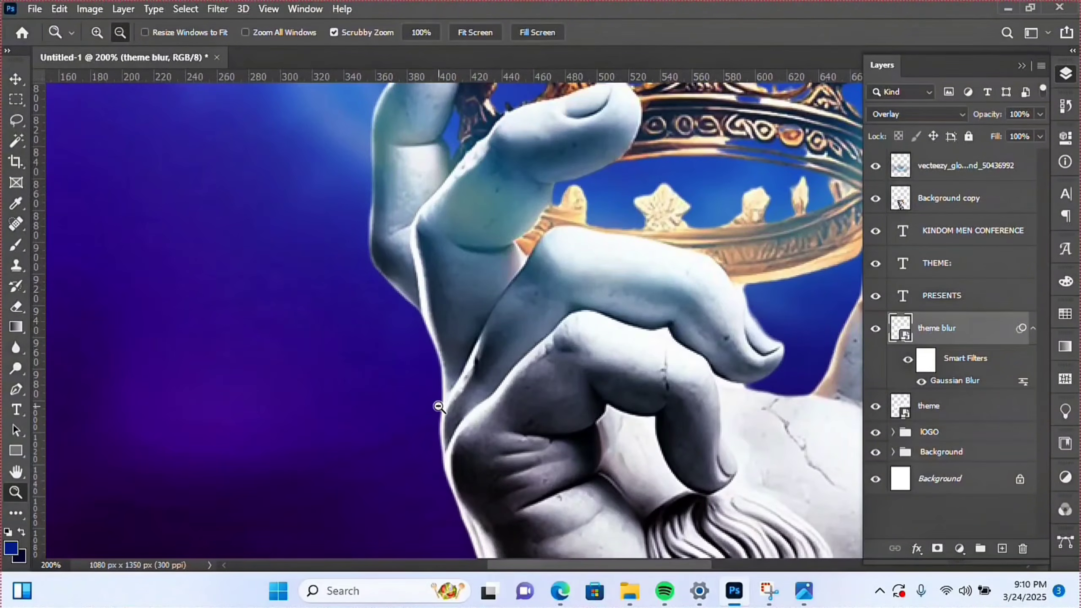
left_click(438, 407, "alt")
- Start a text layer left of the hand in Bebas Neue Pro Bold with -25 tracking
key("t")
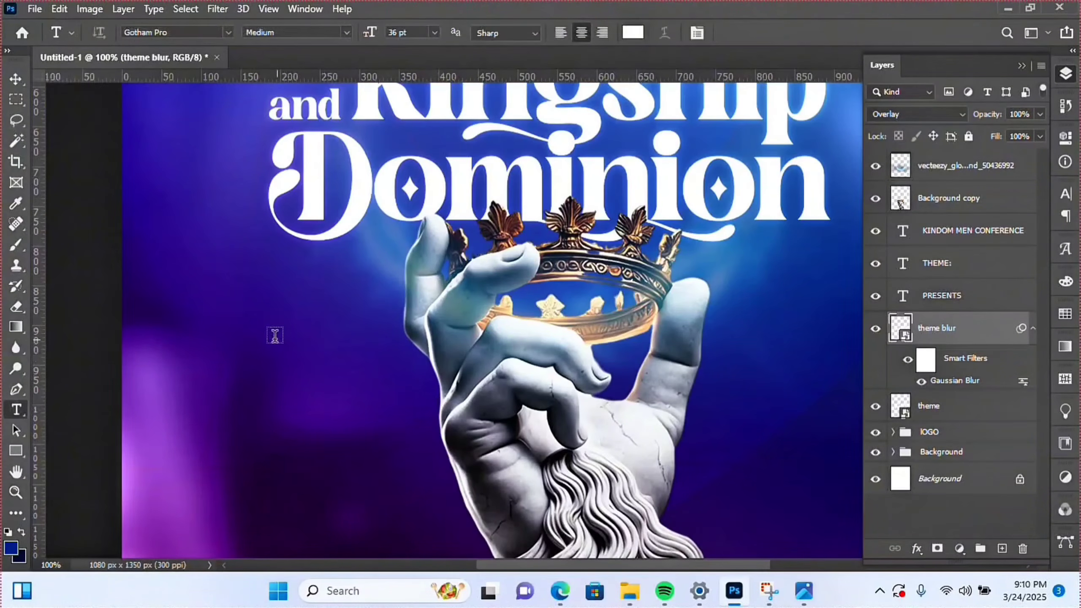
left_click(275, 332)
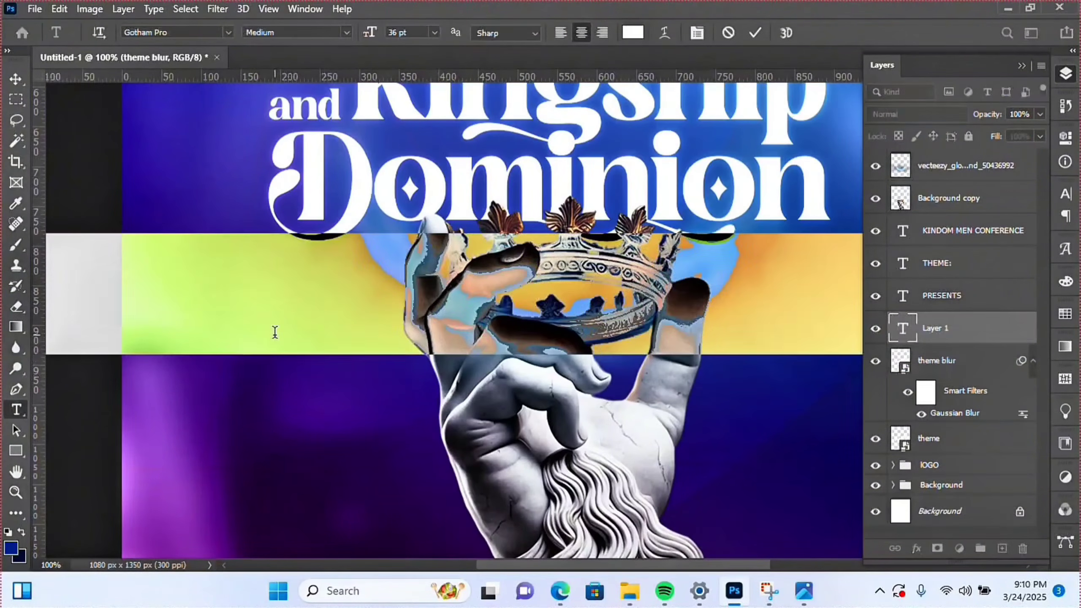
left_click(209, 33)
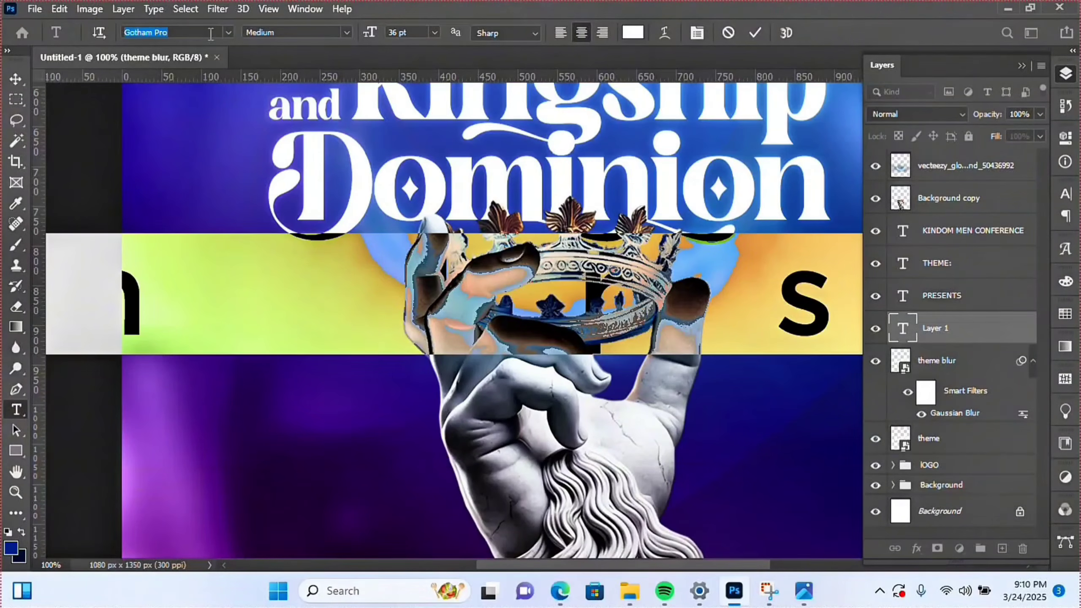
type("beb")
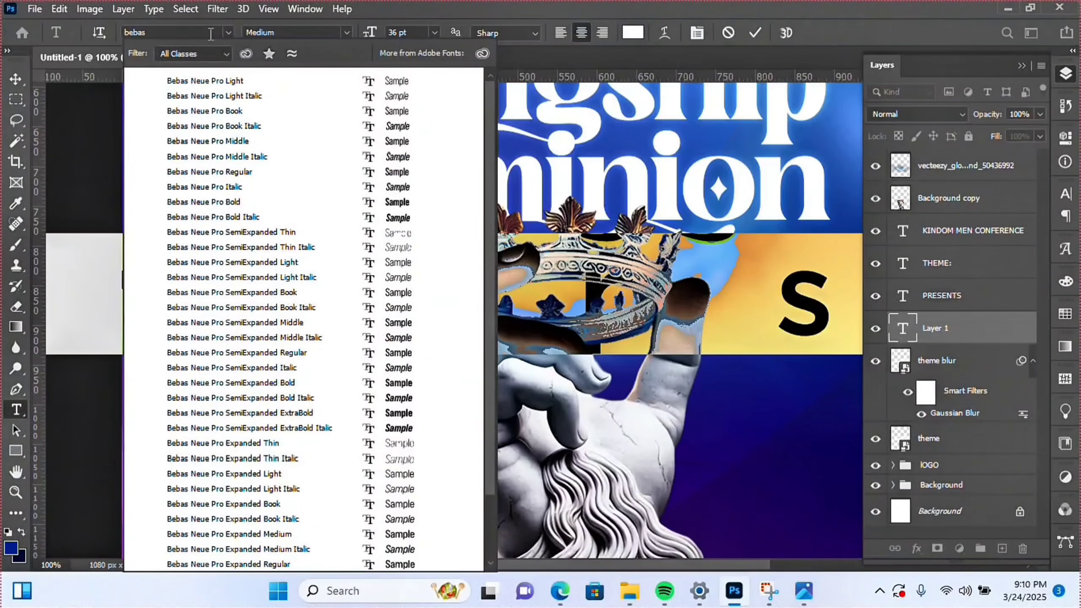
type("as")
left_click(248, 203)
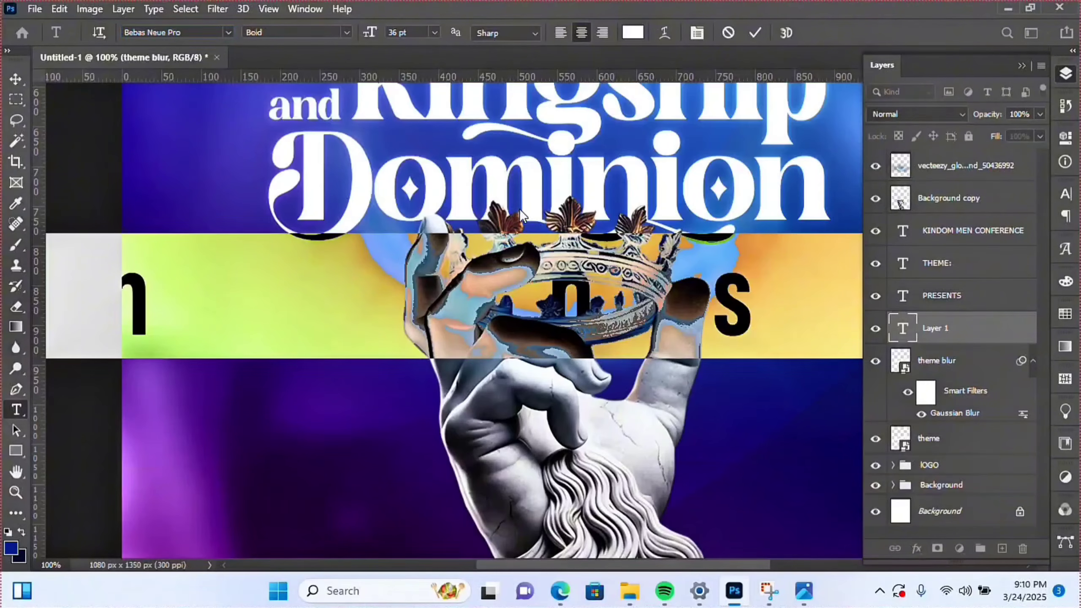
left_click(702, 32)
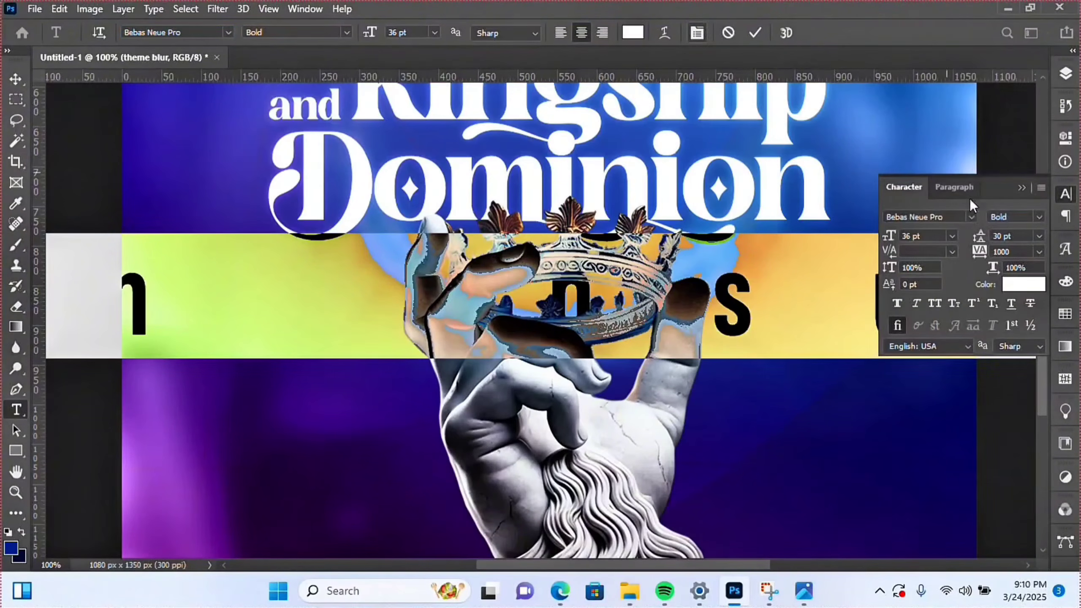
left_click(1040, 253)
left_click(1021, 273)
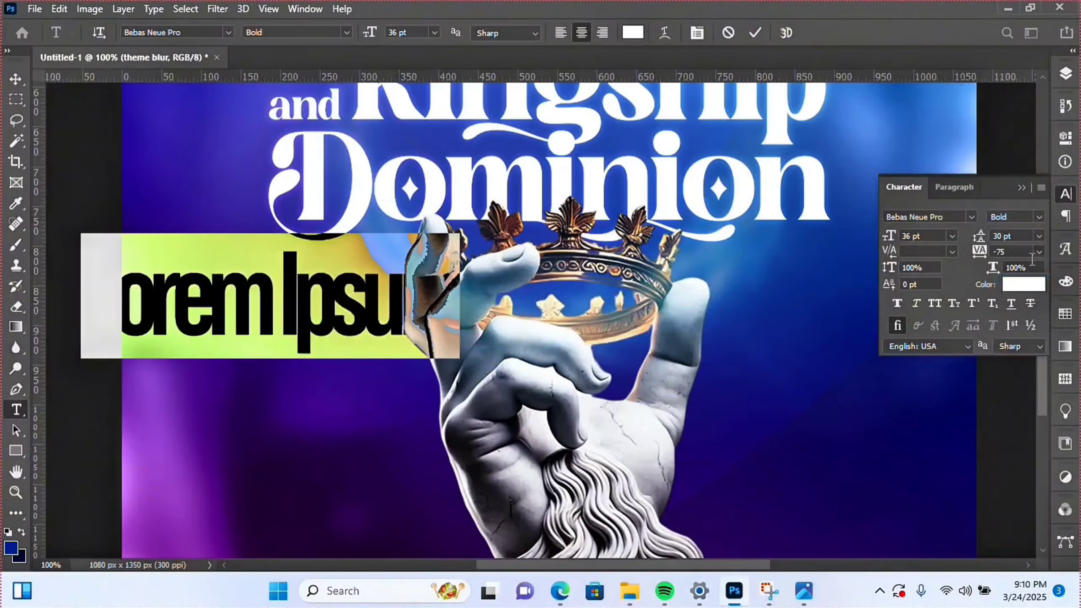
left_click(1037, 250)
left_click(1025, 299)
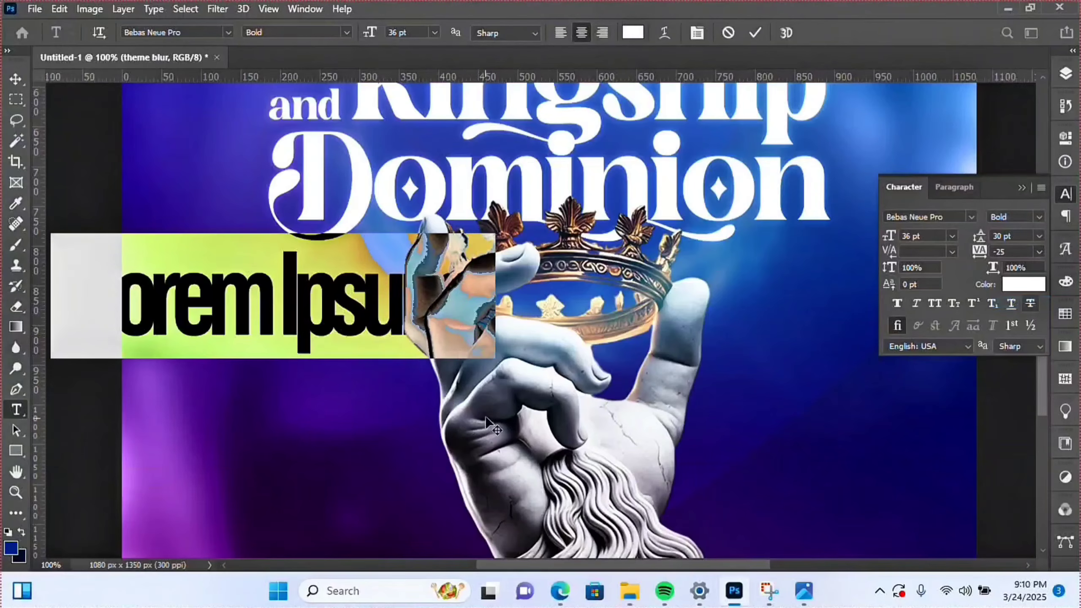
- Type 'Building', 'Godly' and 'Kingdom' on three separate lines
type("Bui")
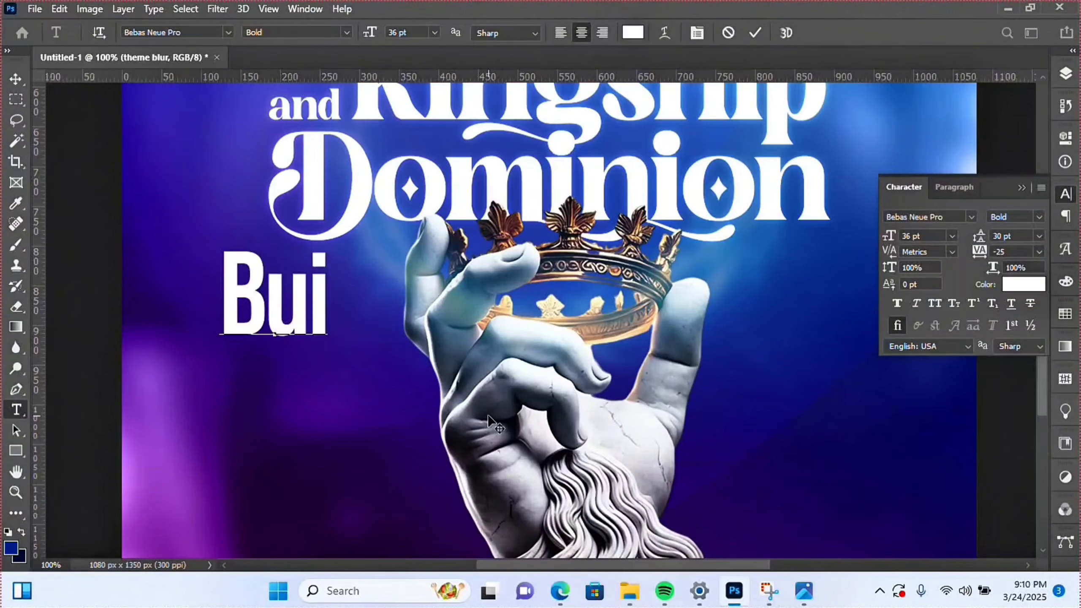
type("lding")
key("Return")
type("Godly")
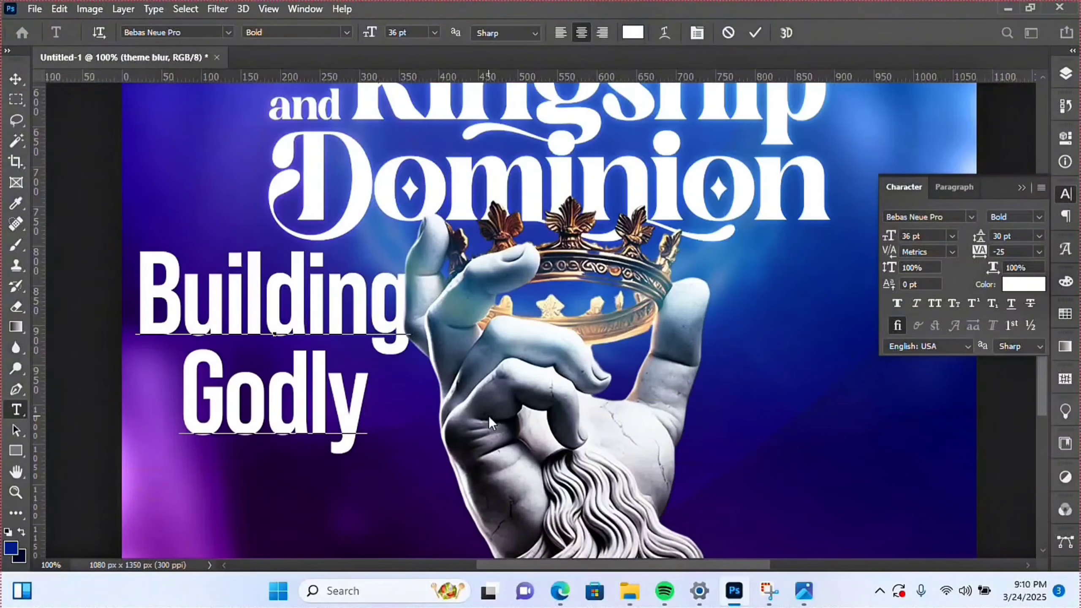
key("Return")
type("Kingdom")
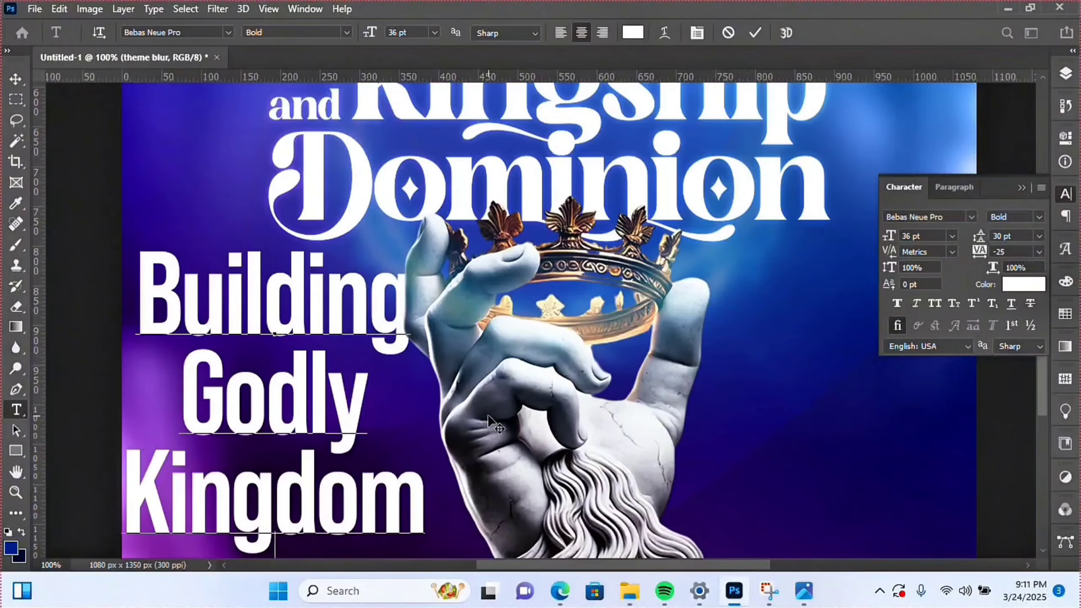
- Left-align the whole heading, switch it to All Caps, and set tracking to -50
key("ctrl+a")
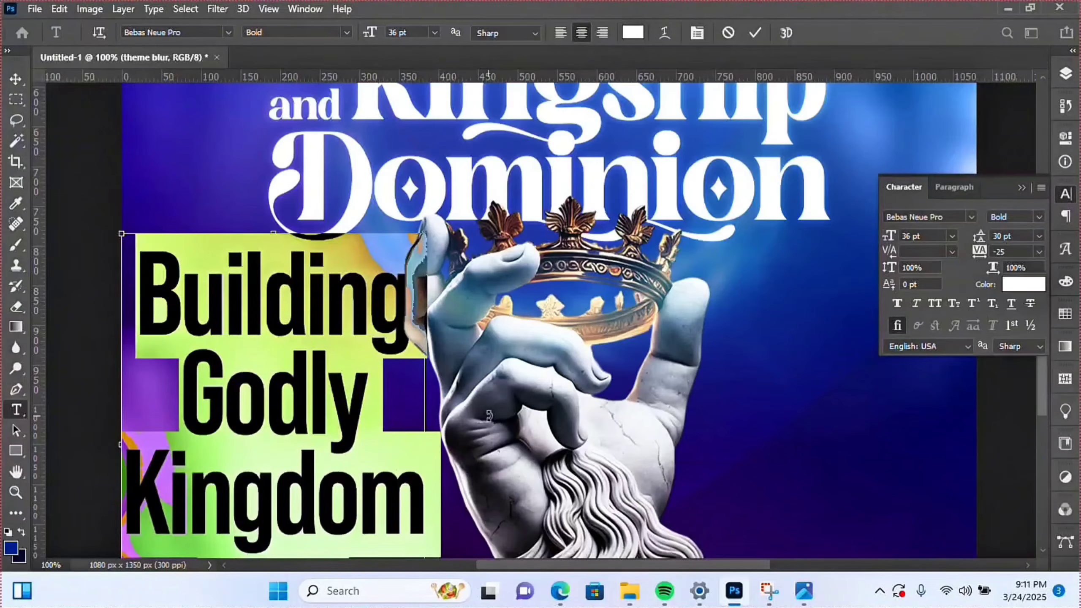
left_click(950, 188)
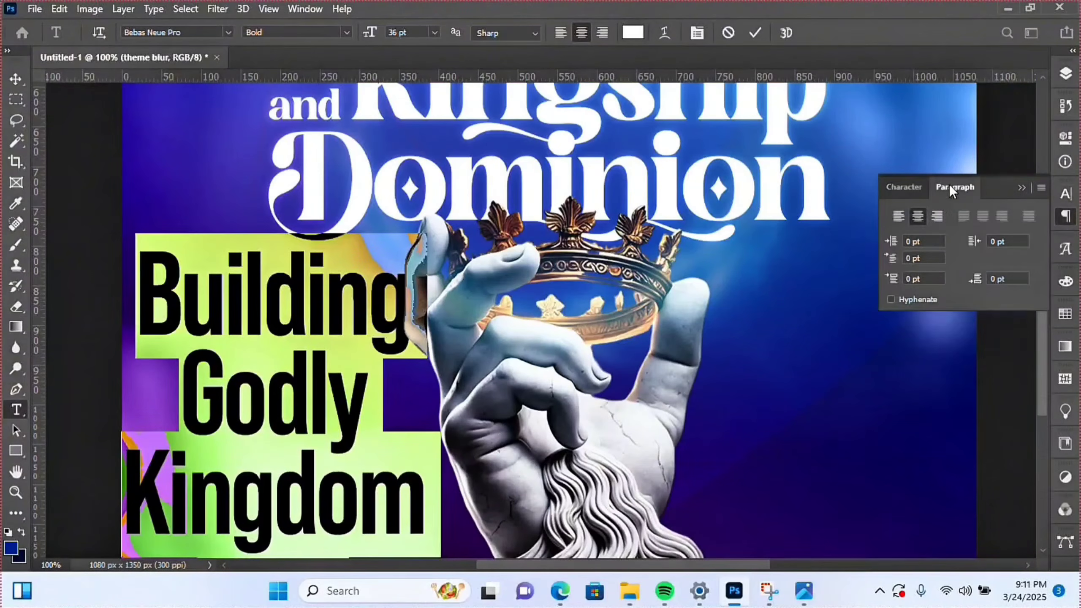
left_click(897, 218)
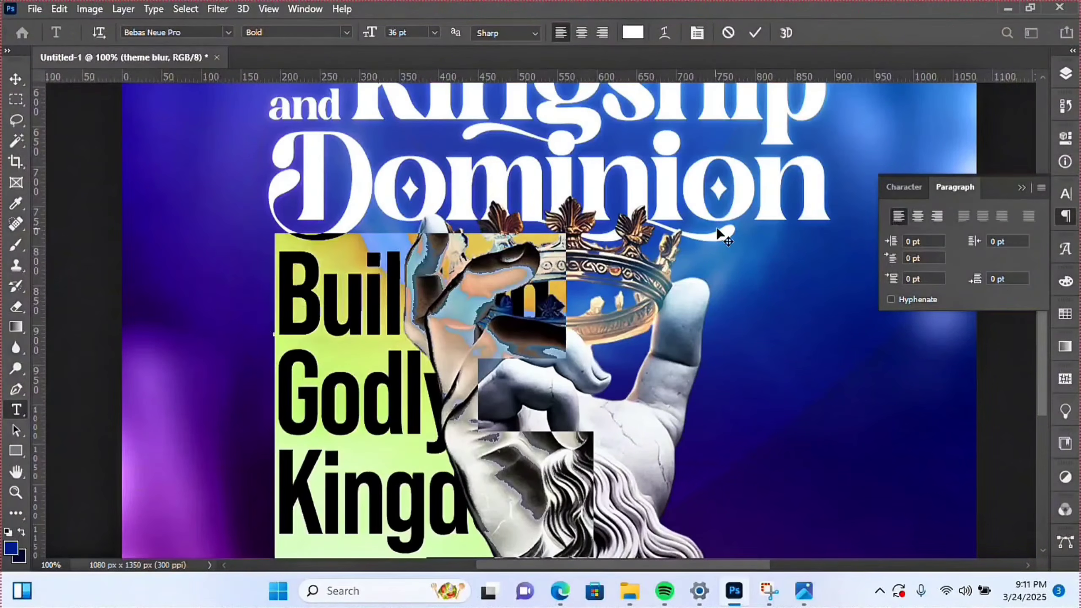
left_click(903, 187)
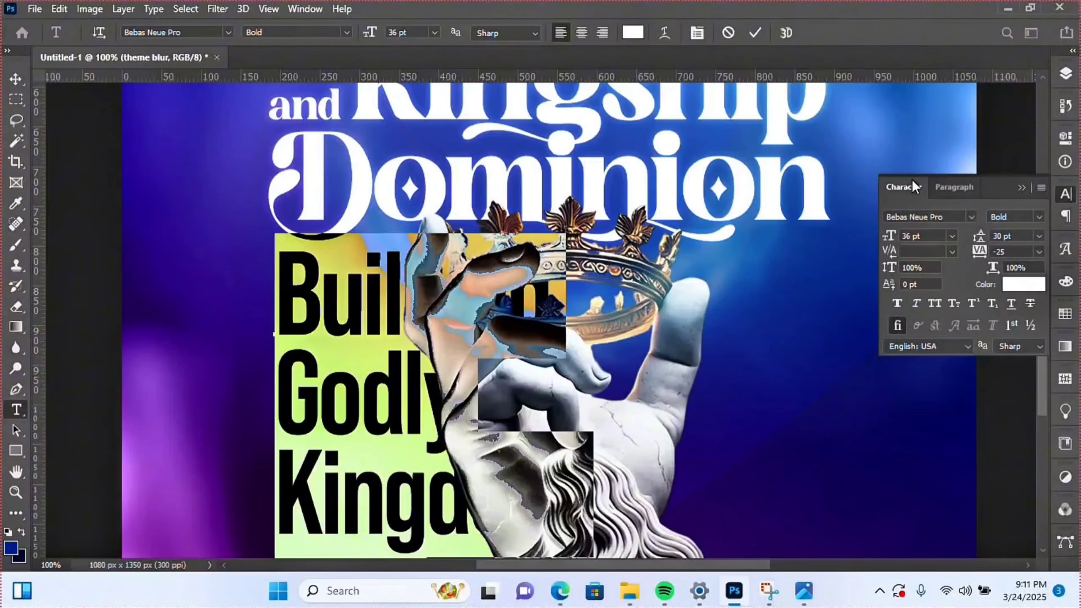
left_click(937, 301)
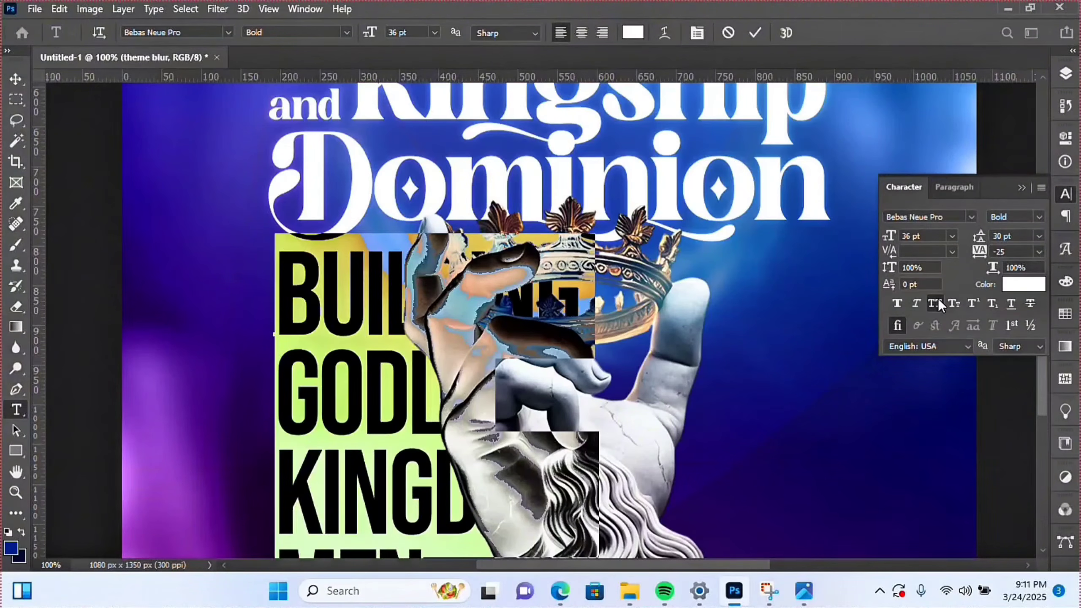
left_click(1043, 251)
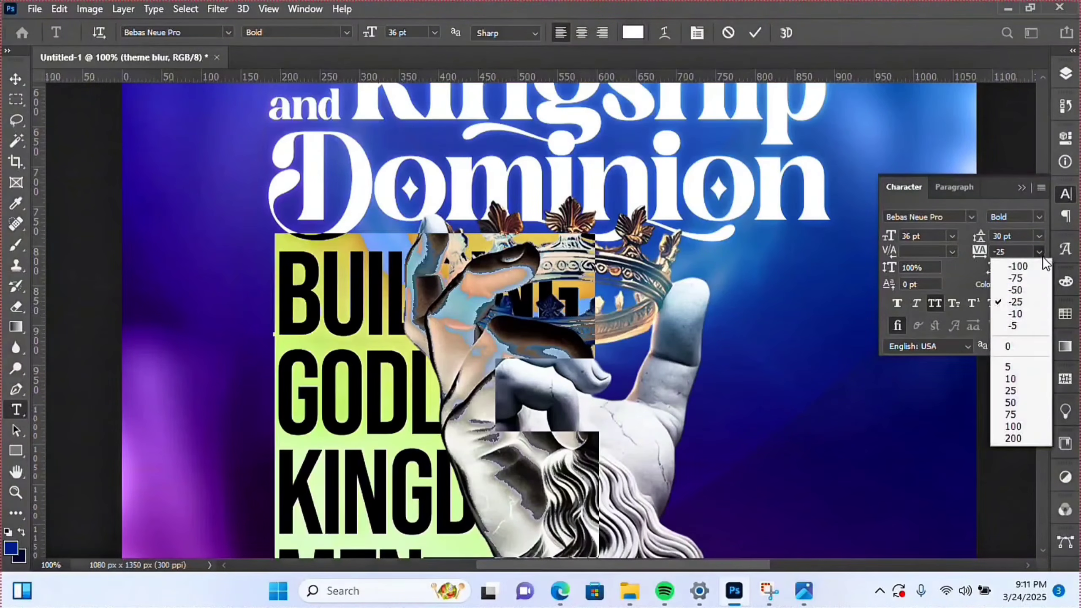
left_click(1032, 289)
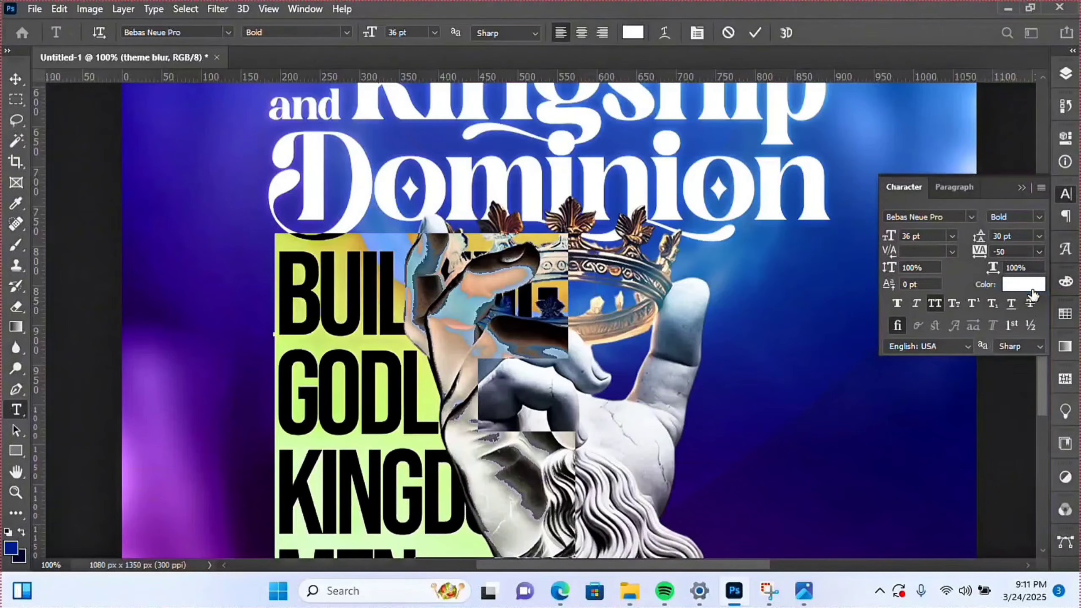
- Set the heading's leading to 28 pt and commit the text
left_click(1039, 236)
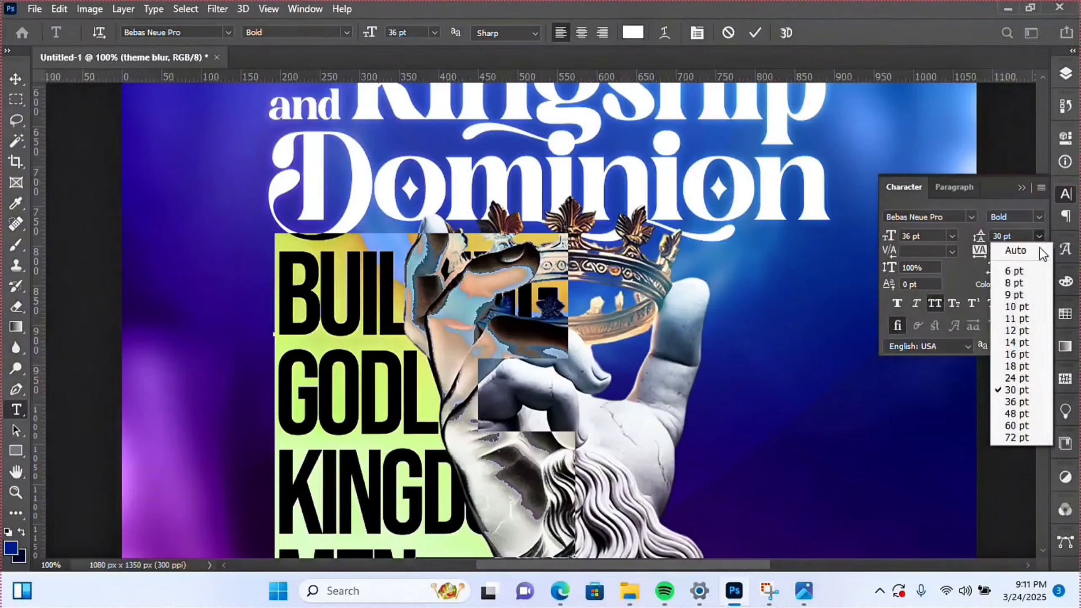
left_click(1015, 377)
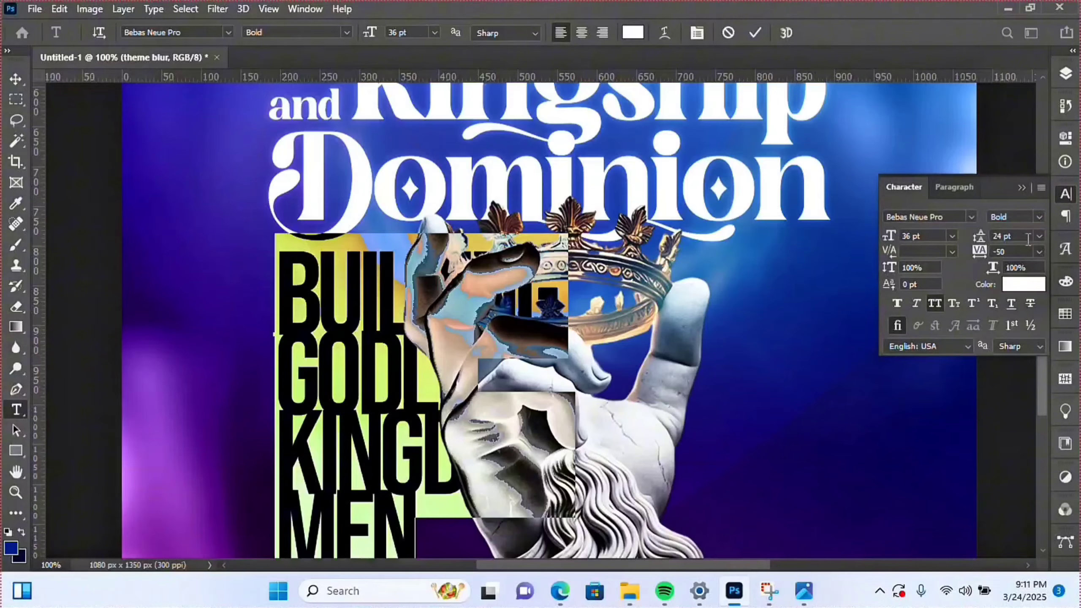
type("26")
key("Return")
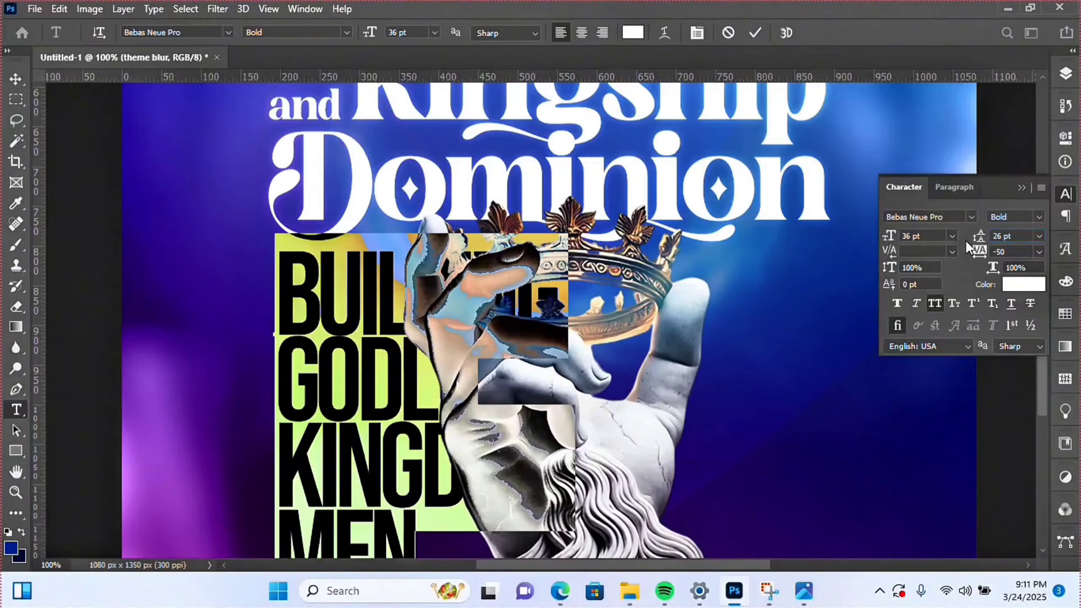
left_click(1007, 235)
left_click(1040, 237)
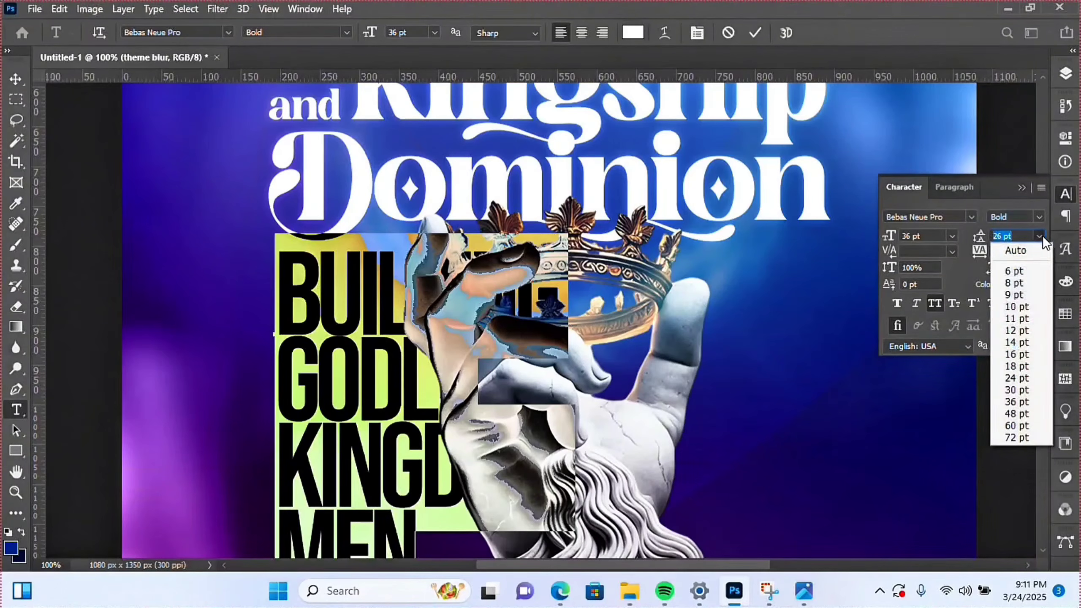
left_click(1021, 390)
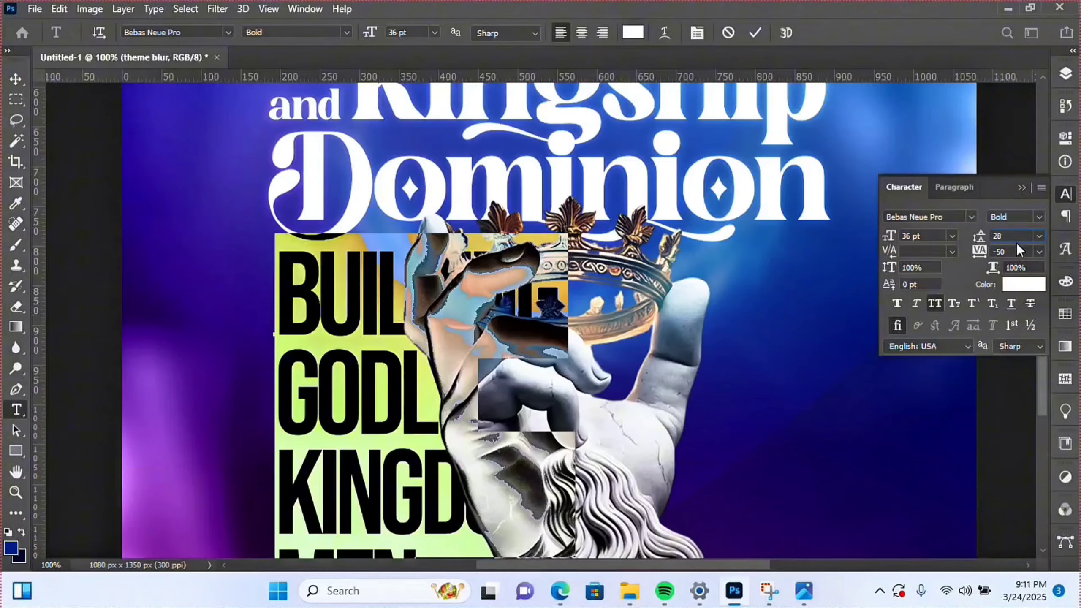
type("28")
key("Return")
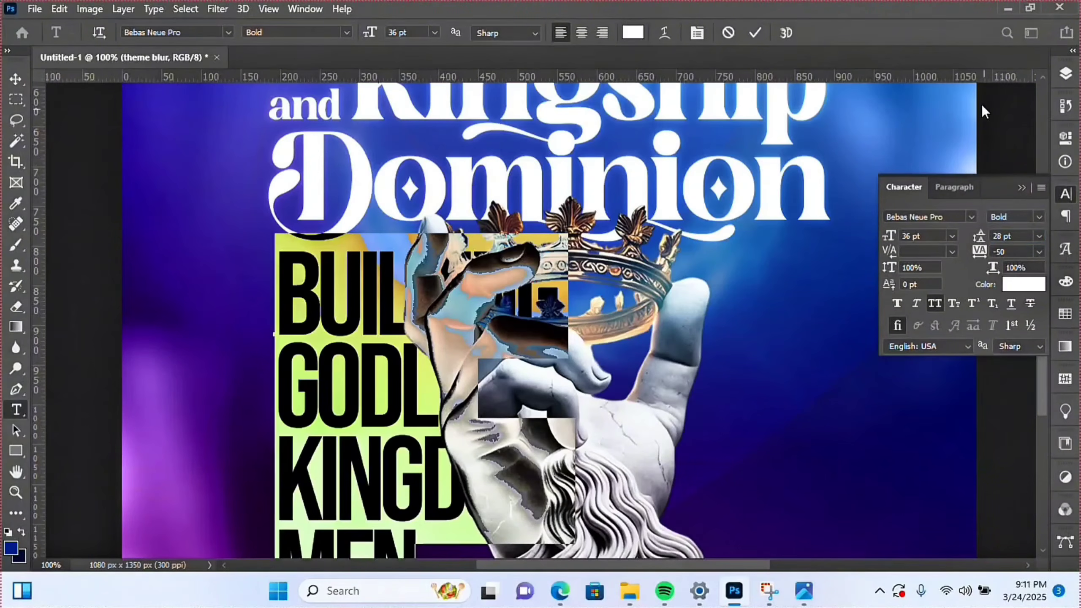
left_click(754, 33)
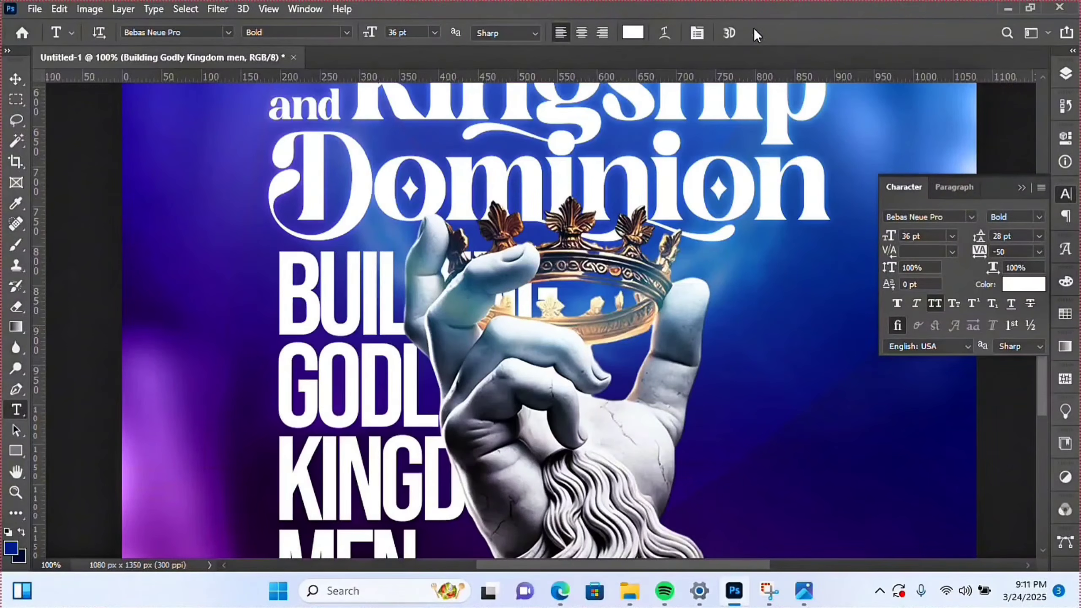
- Scale the heading to about 35% (12.47 pt) and move it left of the stone hand
key("ctrl+t")
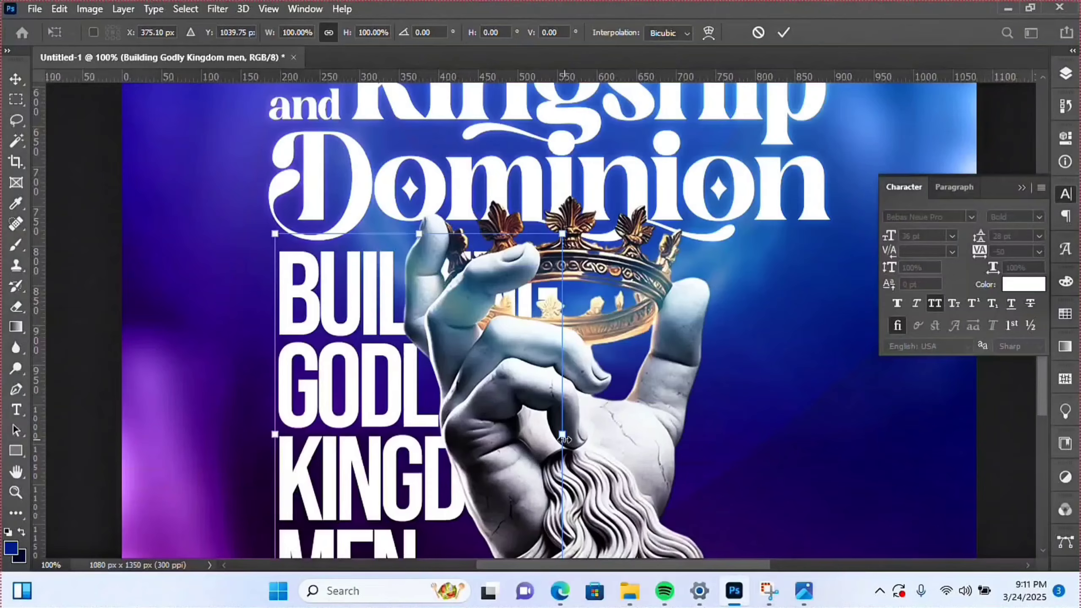
left_click_drag(564, 439, 470, 443)
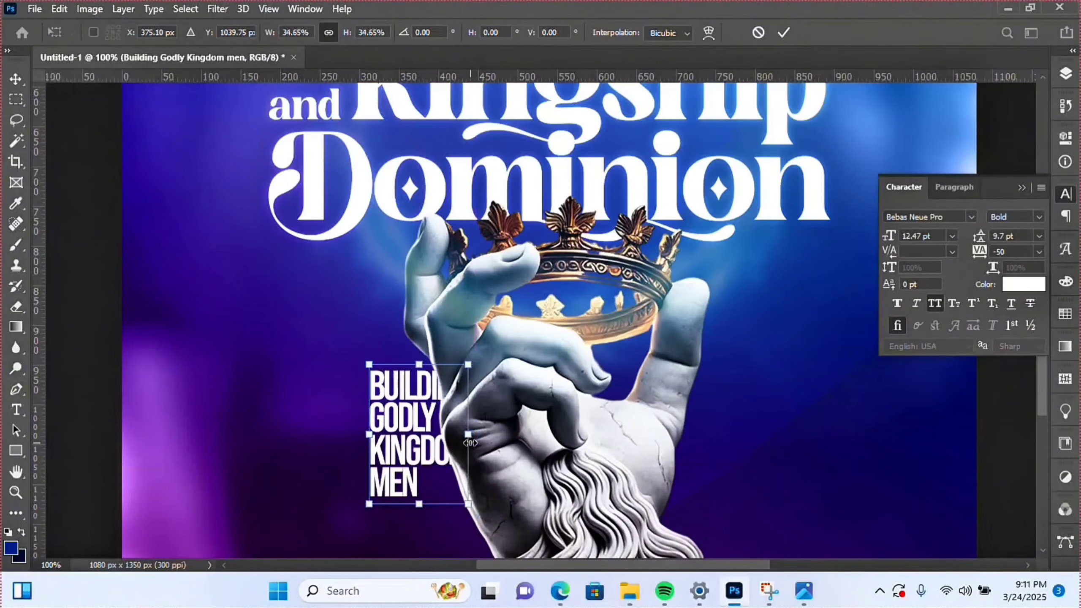
key("Return")
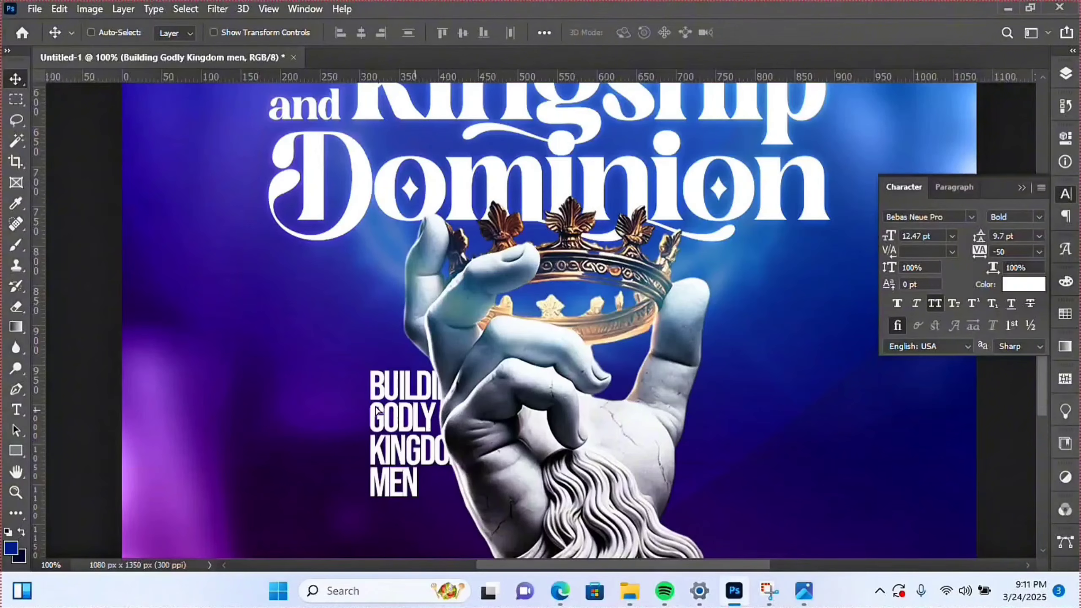
left_click_drag(419, 415, 335, 409)
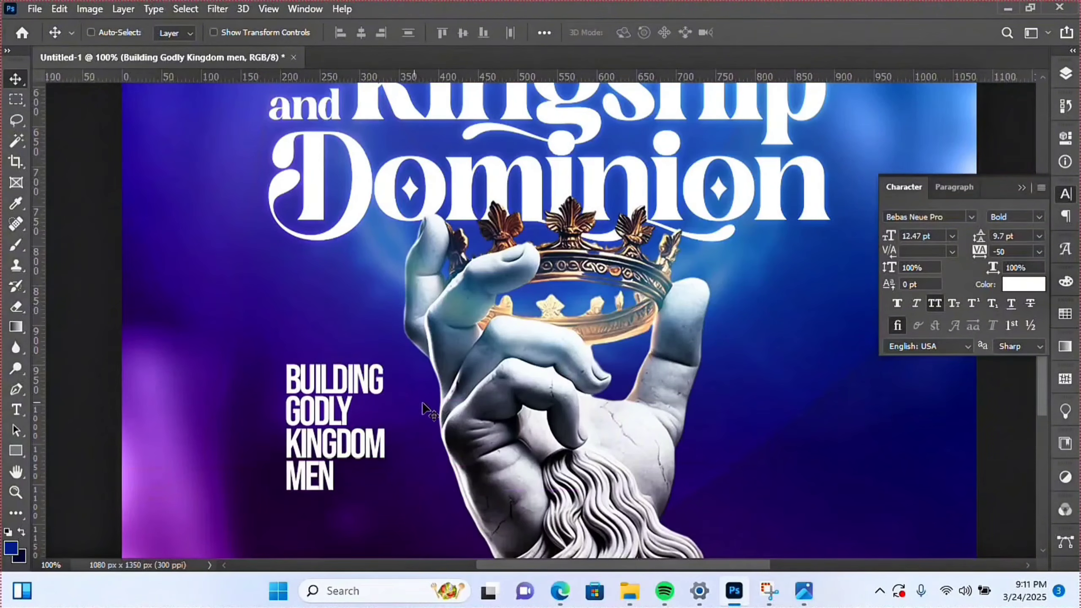
left_click(17, 492)
left_click(349, 413, "alt")
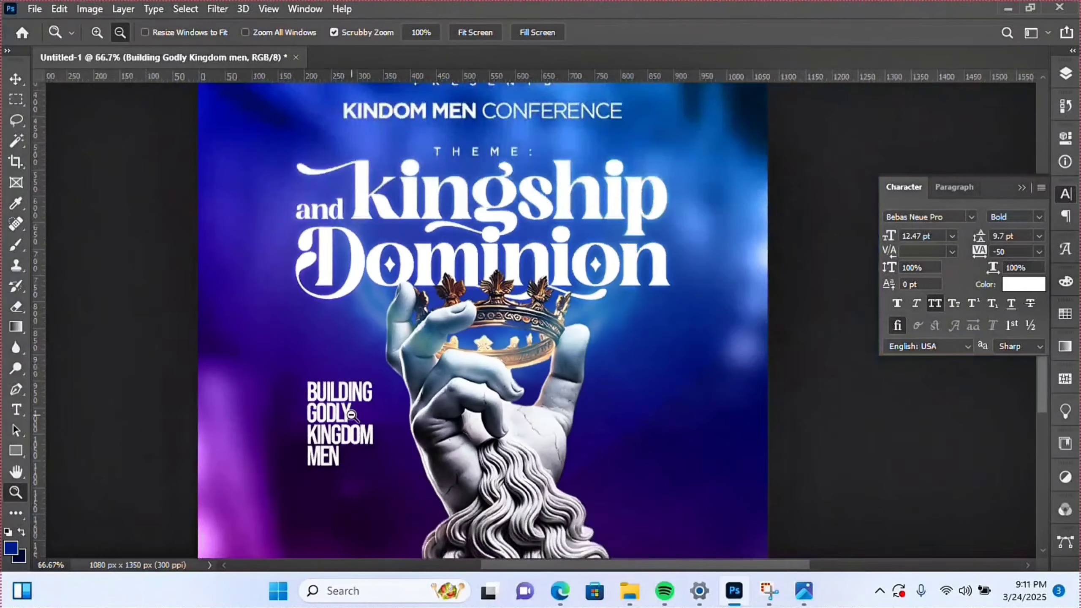
left_click(351, 414, "alt")
left_click(375, 418, "alt")
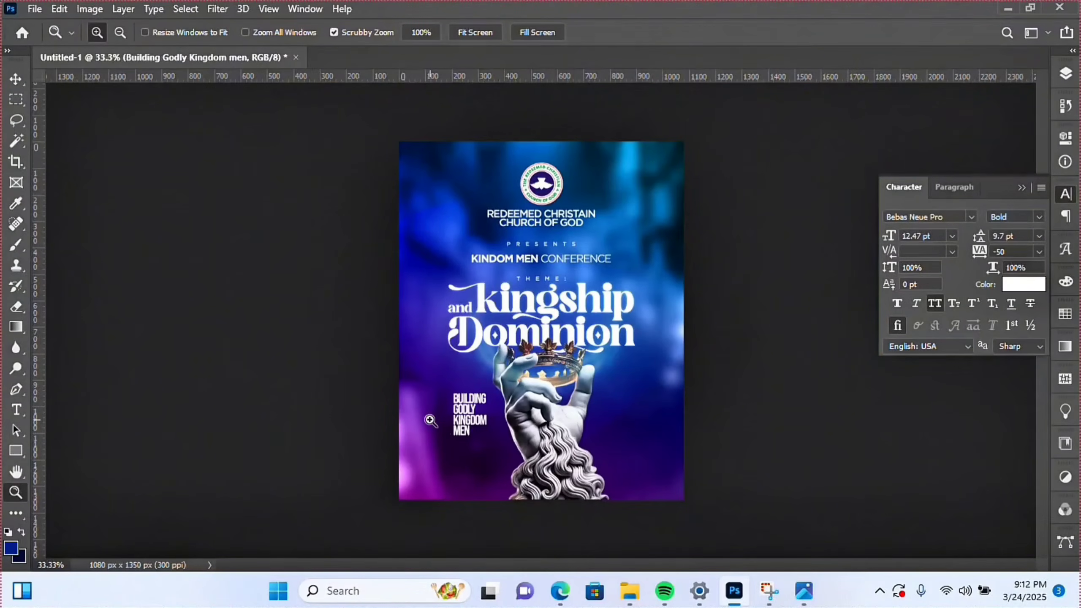
left_click(464, 457)
left_click(460, 457)
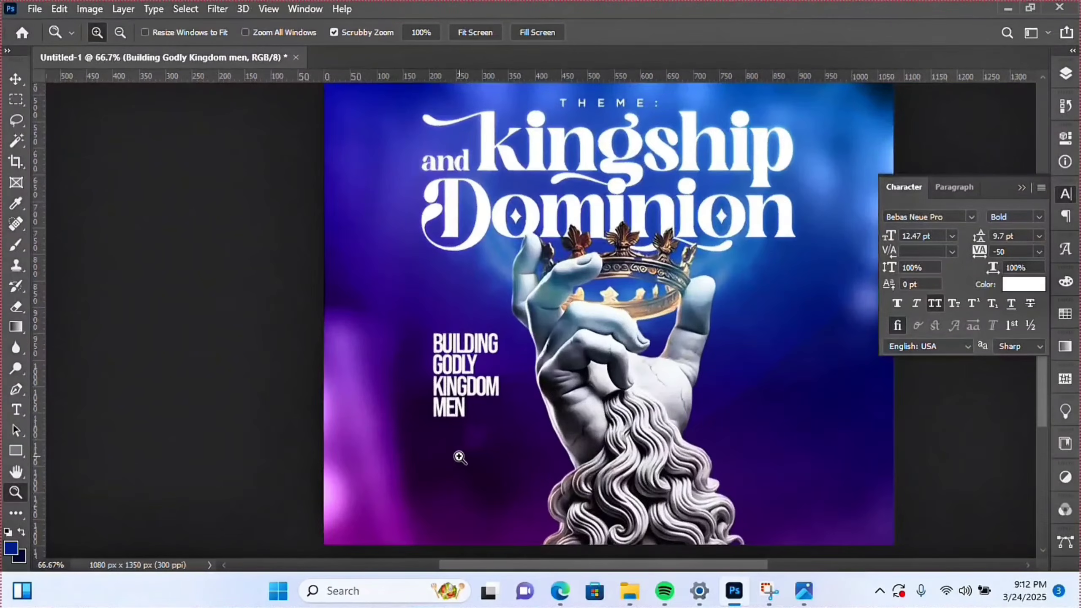
left_click(460, 457)
- Reword the heading to 'EMERGENCE OF GODLY KINGDOM MEN IN NIGERIA', joining GODLY and KINGDOM on one line
key("t")
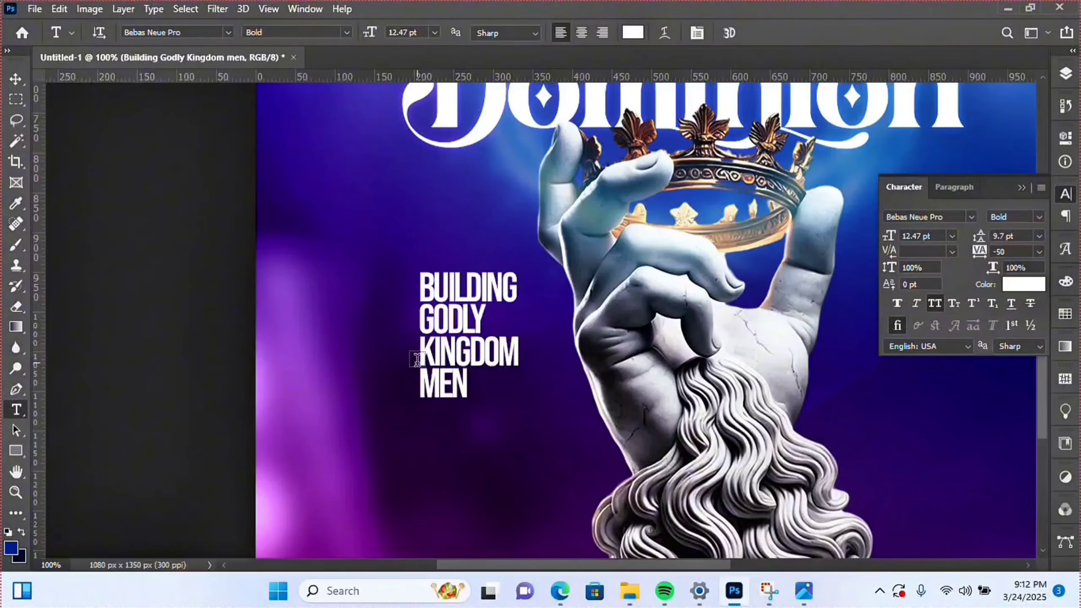
left_click(421, 354)
key("BackSpace")
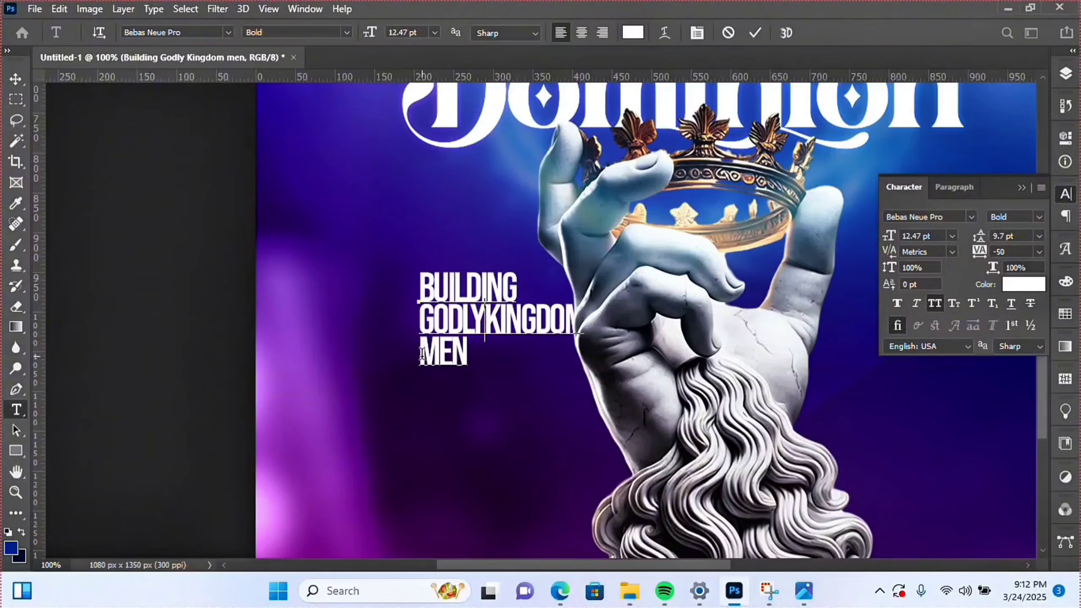
left_click_drag(490, 398, 449, 402)
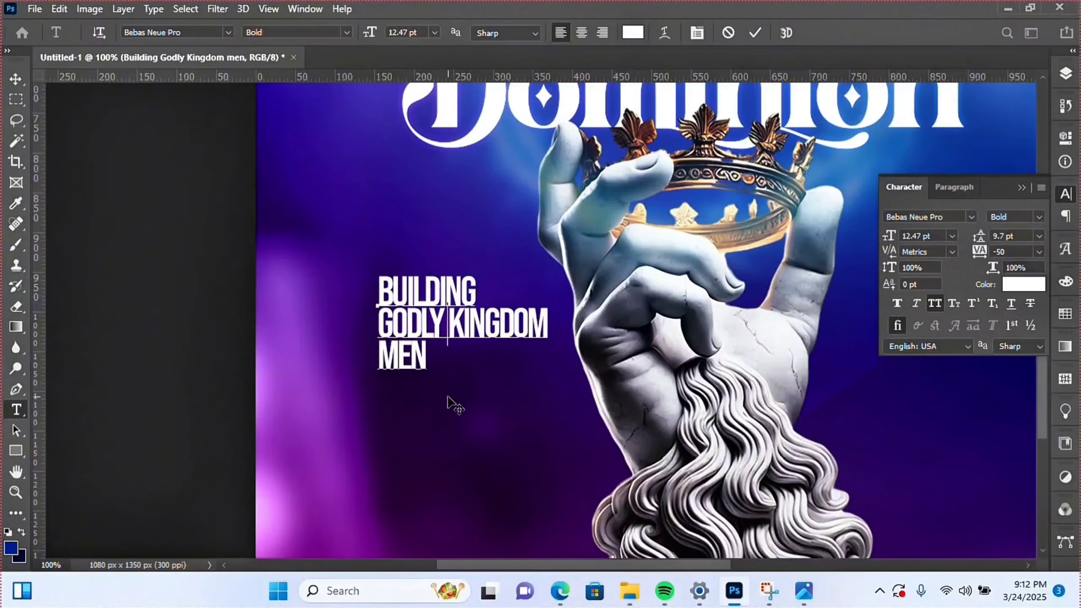
left_click_drag(378, 284, 511, 279)
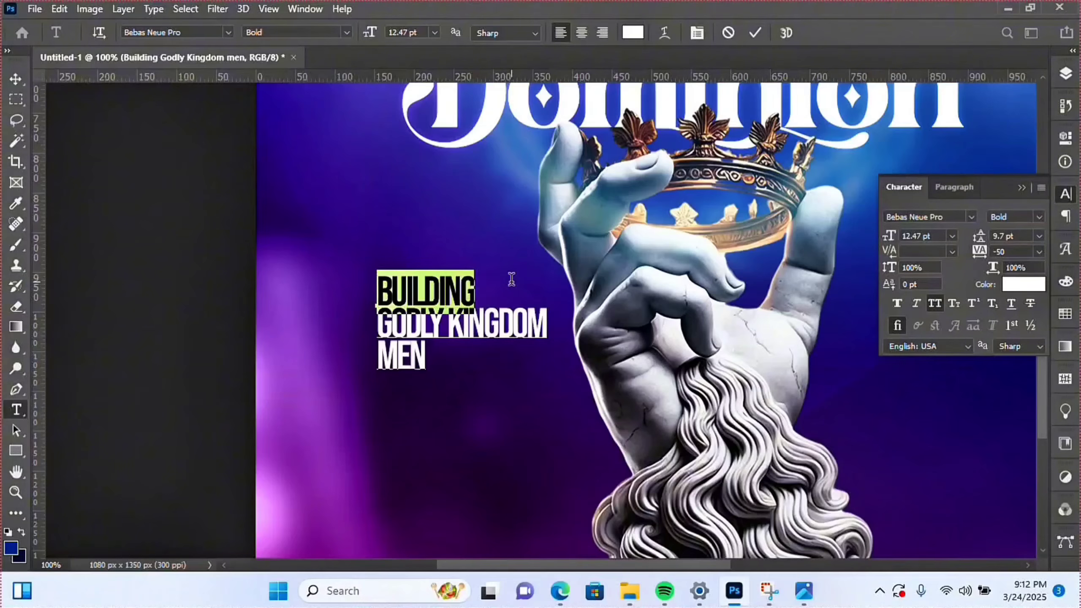
type("EM")
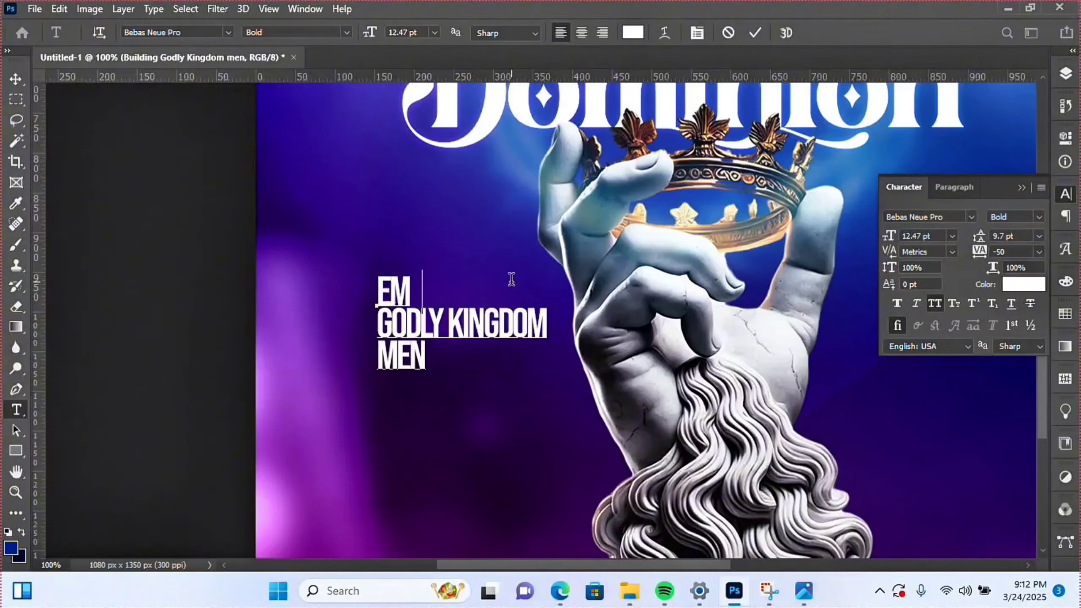
type("ERGENCE")
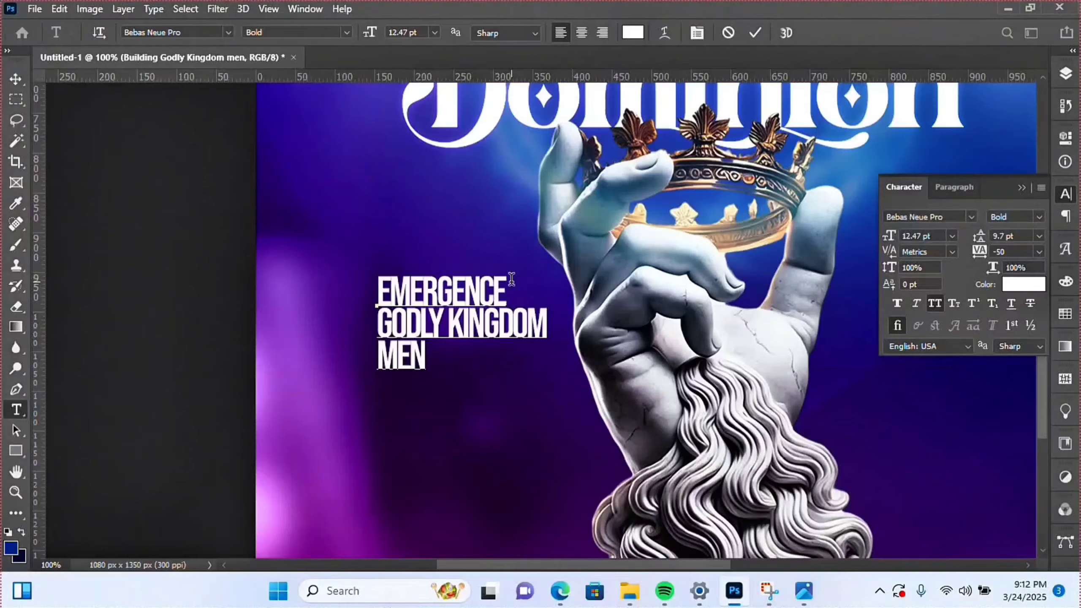
type(" OF")
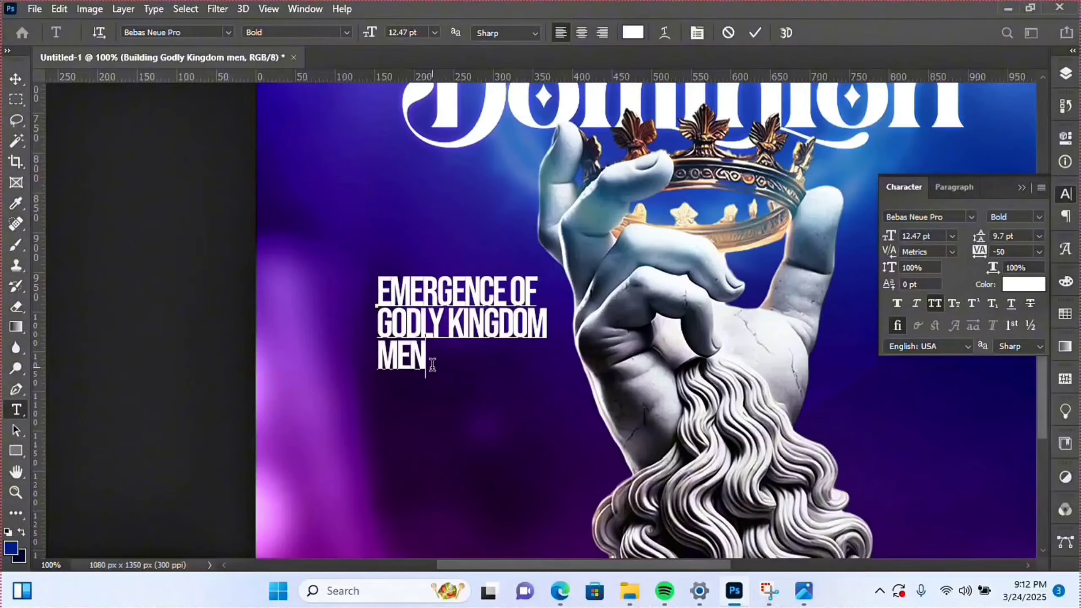
type("IN NIGERIA")
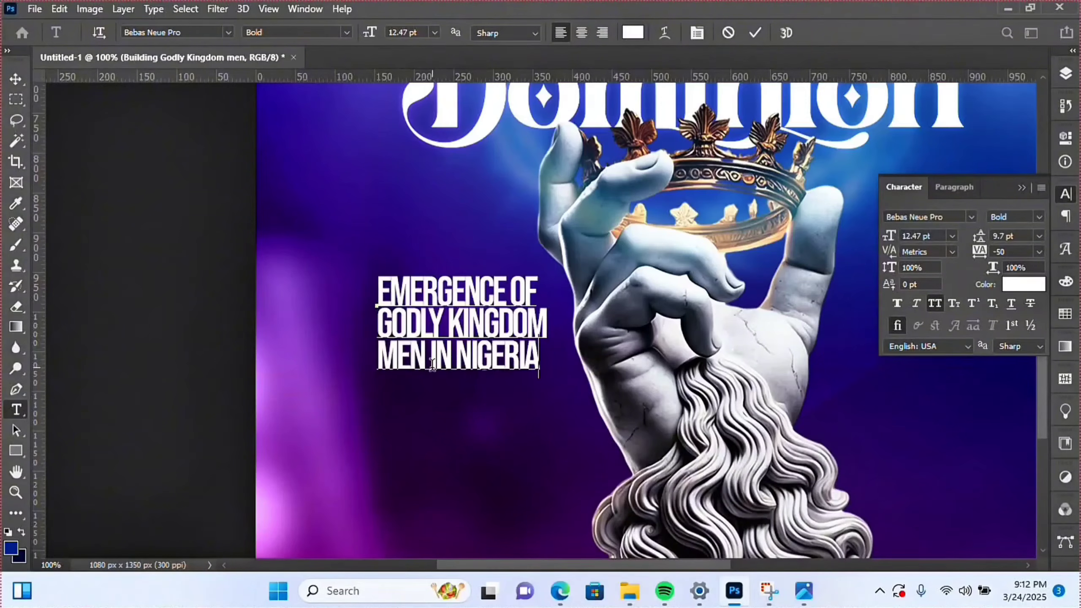
- Give the whole heading 10 pt leading and -25 tracking, and commit it
key("ctrl+a")
left_click(1039, 236)
left_click(1026, 301)
left_click(1039, 252)
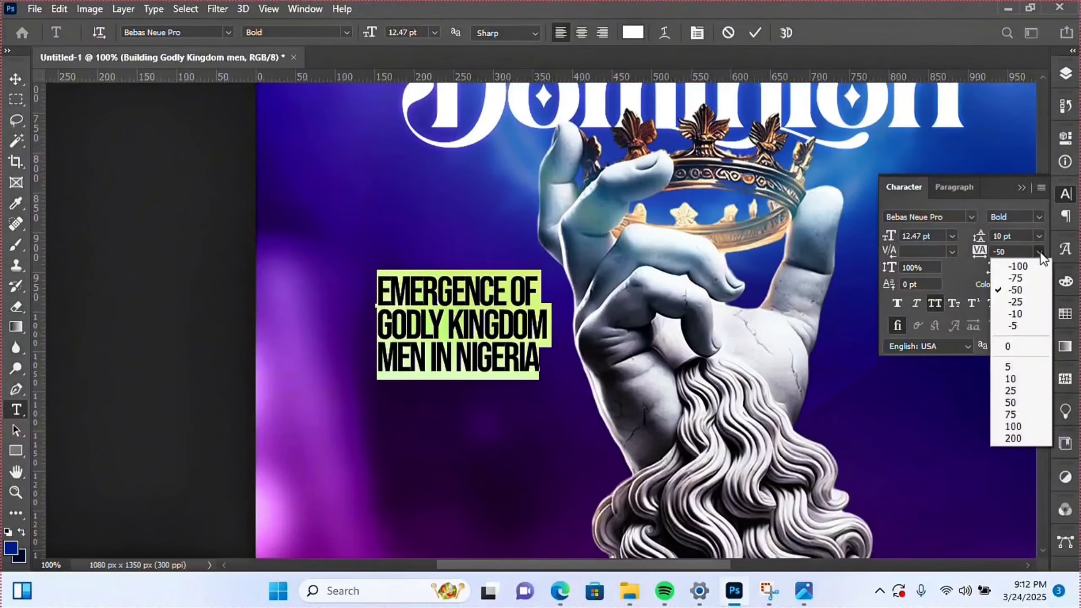
left_click(1024, 286)
left_click(755, 33)
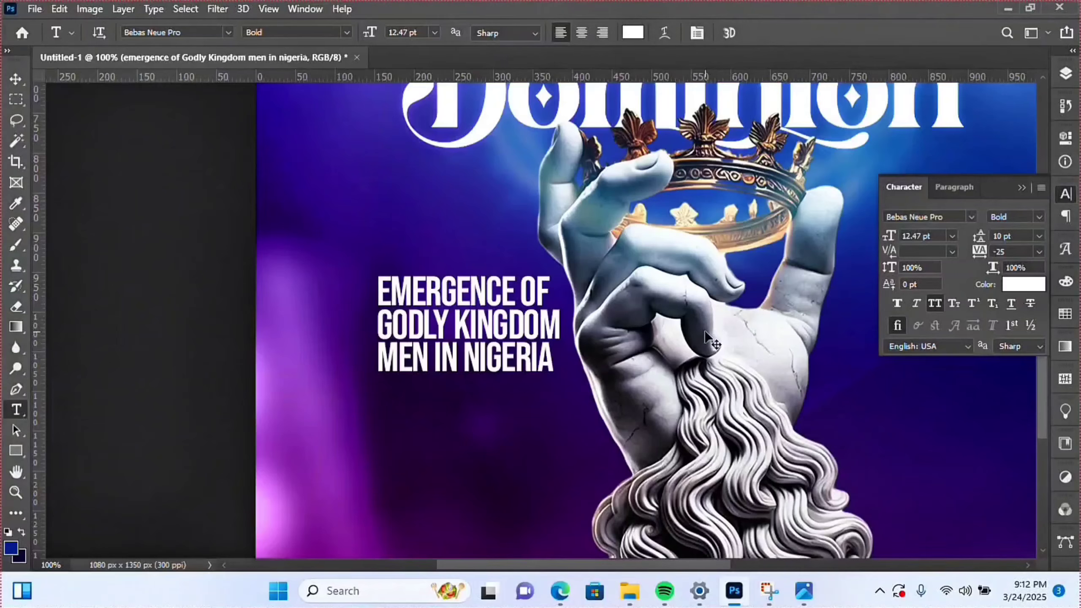
key("ctrl+t")
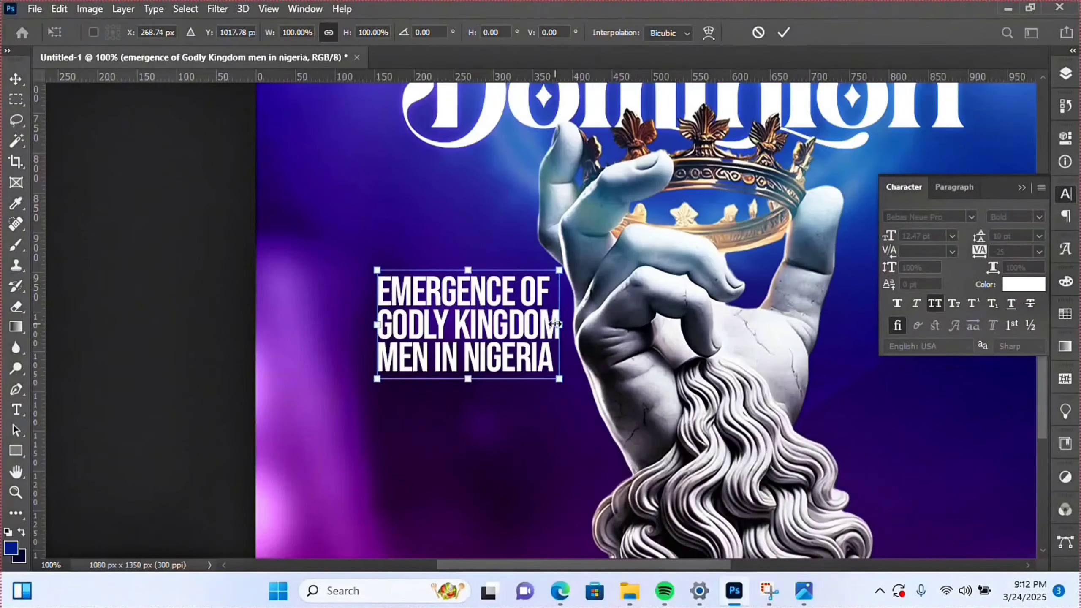
- Scale the Nigeria heading to about 91% (10.88 pt) and nudge it beside the stone hand
left_click_drag(559, 324, 531, 326)
key("Return")
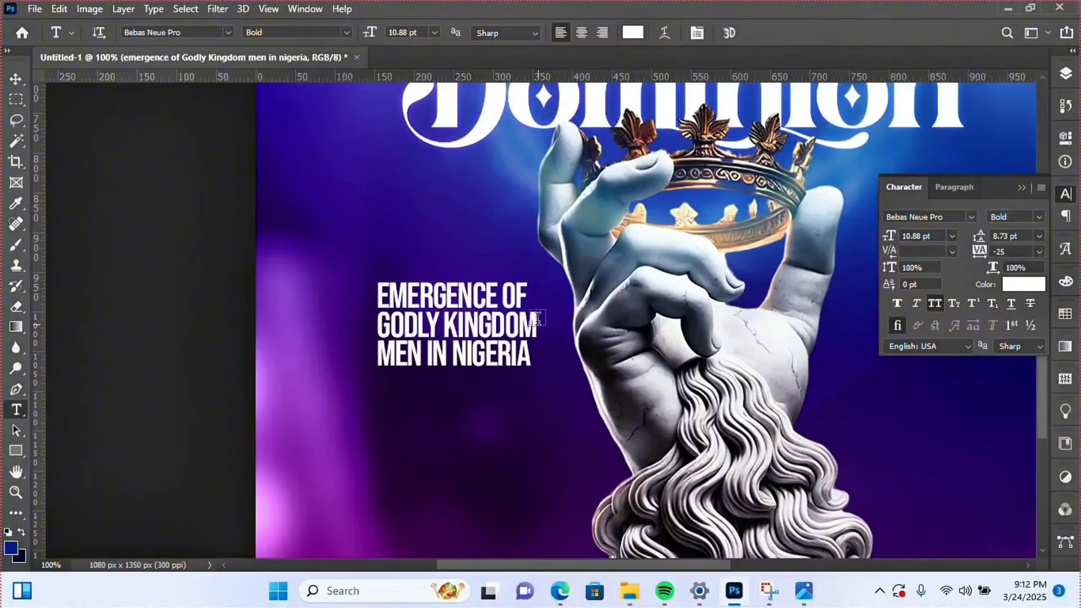
left_click(17, 493)
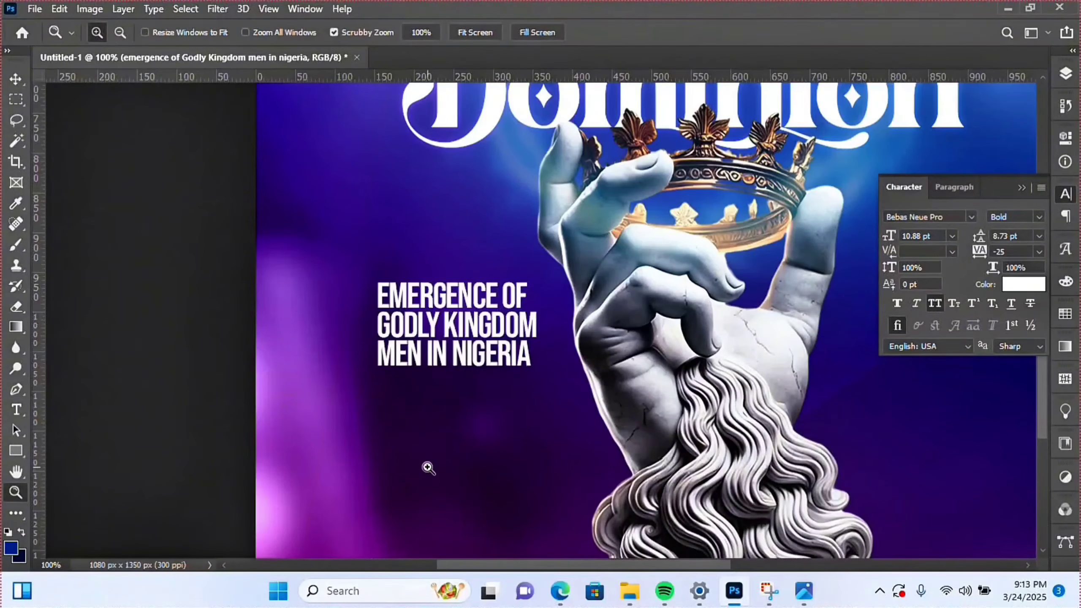
left_click(487, 418, "alt")
left_click(487, 418, "alt")
left_click(555, 410, "alt")
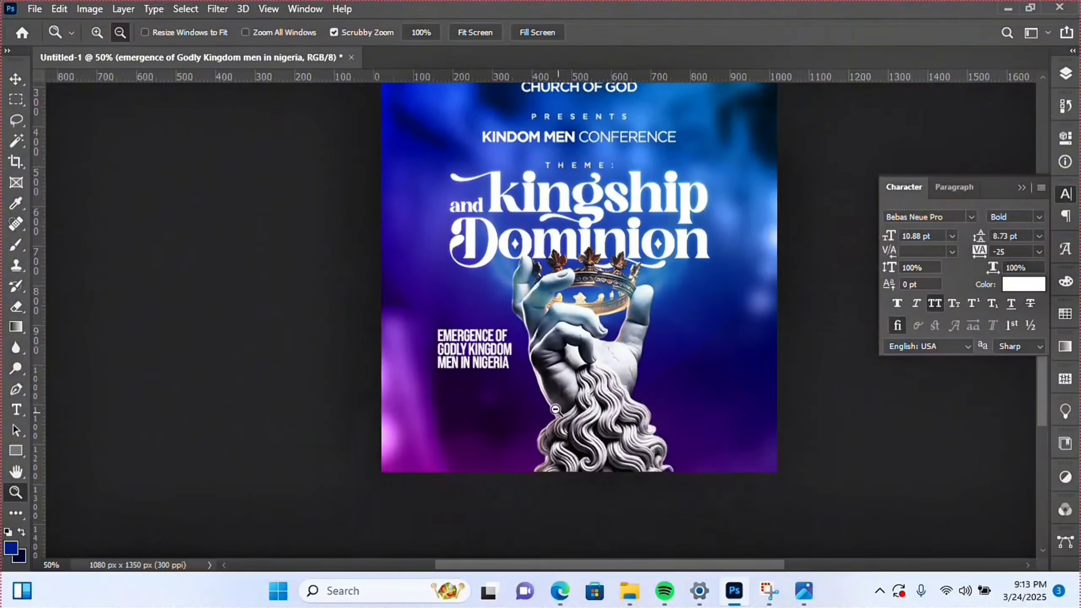
key("v")
left_click_drag(511, 427, 507, 422)
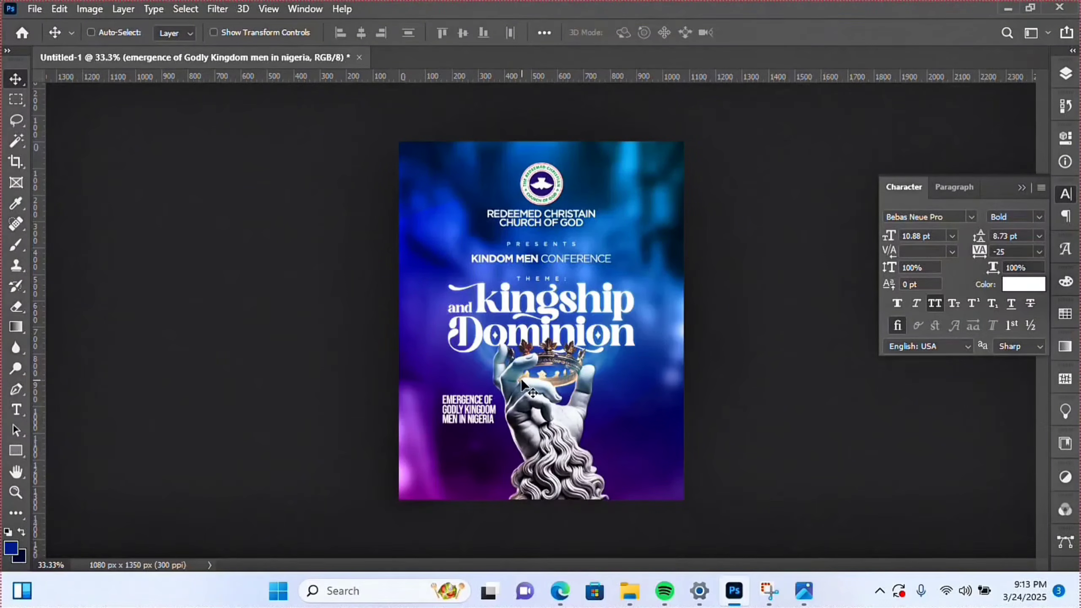
left_click(16, 492)
left_click(512, 429)
left_click(512, 424)
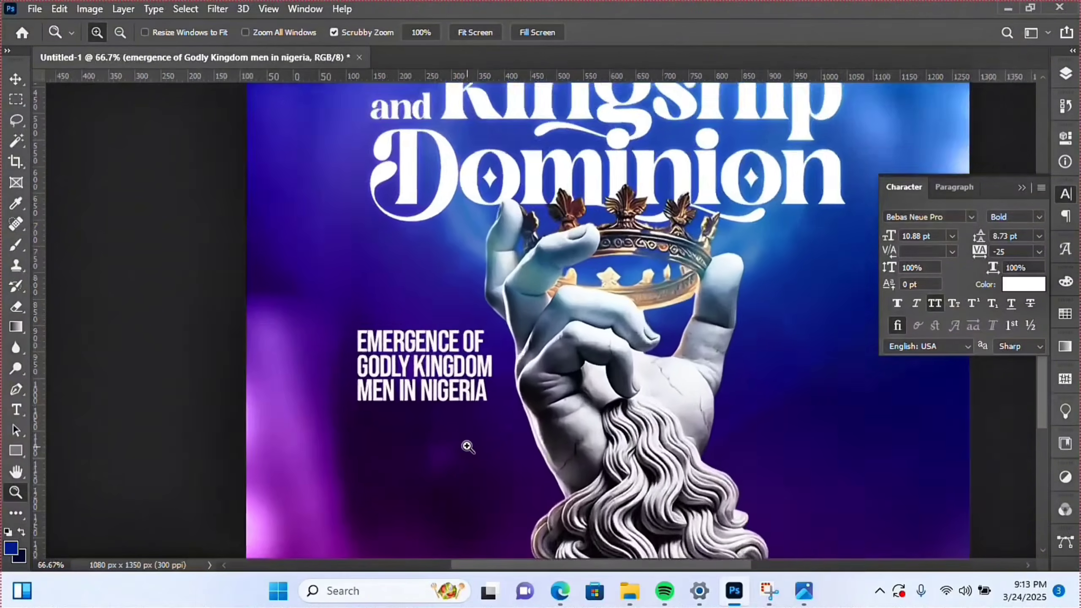
left_click(512, 422)
left_click(513, 421)
- Select and duplicate the glowing ring layer, then undo the duplicate
left_click(15, 79)
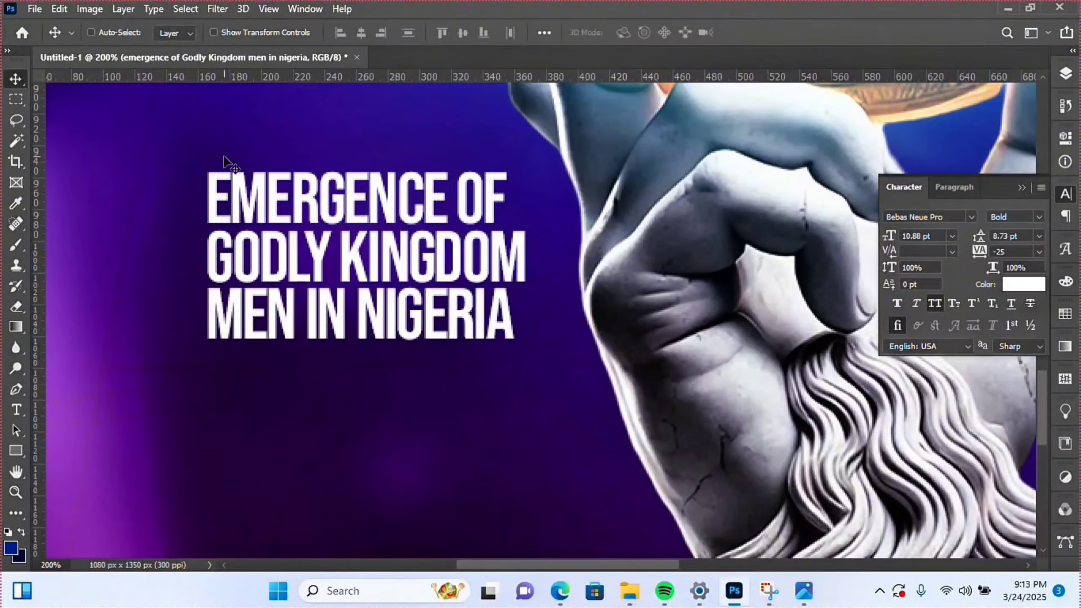
right_click(312, 210)
left_click(343, 215)
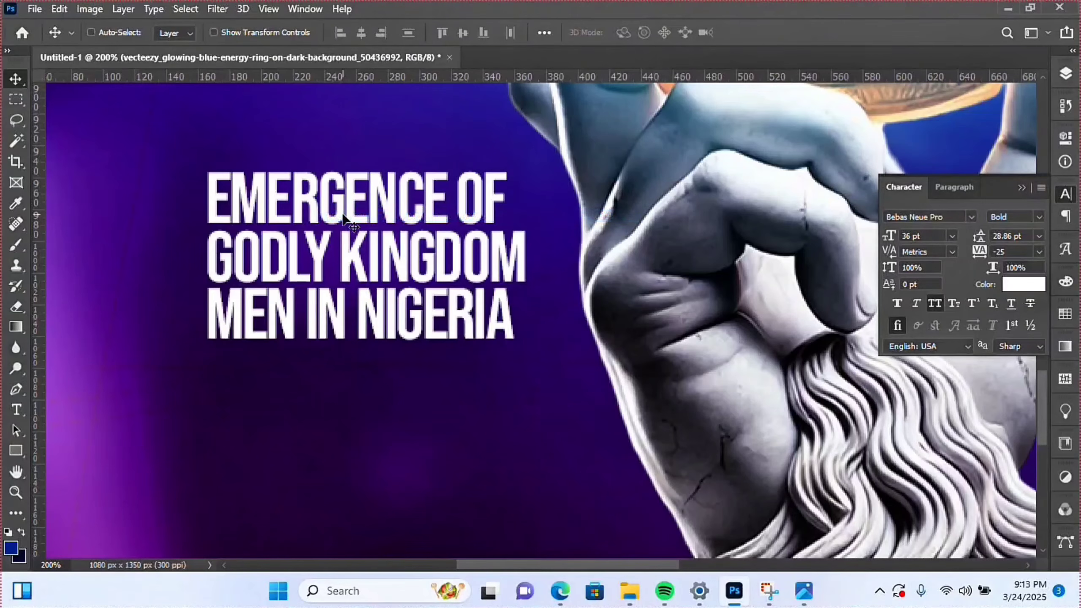
key("Down")
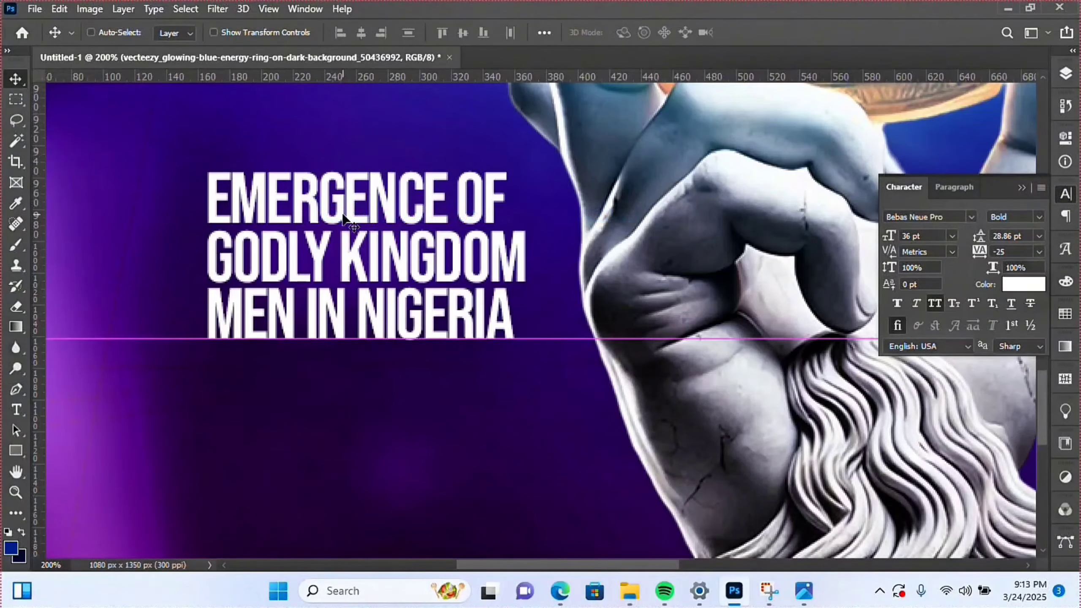
key("ctrl+j")
left_click_drag(358, 185, 359, 313)
key("ctrl+z")
key("ctrl+z")
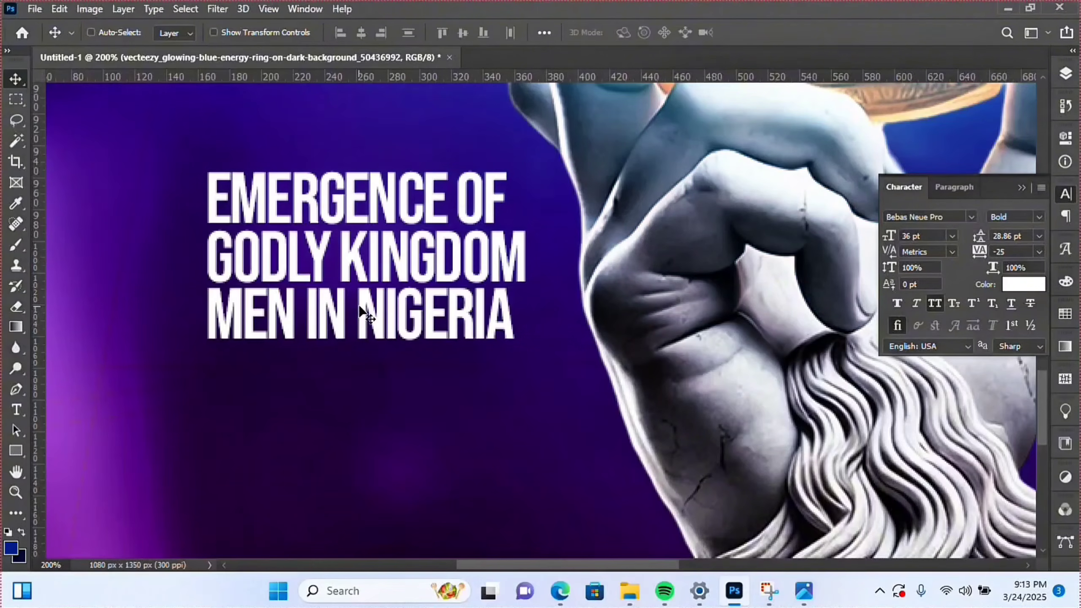
scroll(422, 307, "up", 3)
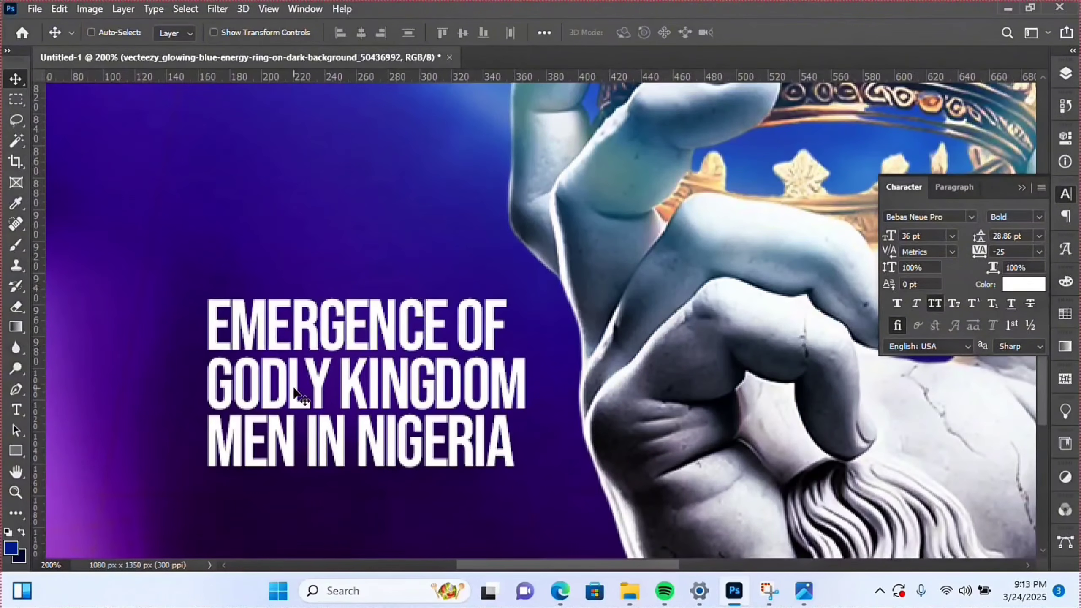
- Duplicate the Nigeria heading text layer and move the copy below the heading
right_click(263, 395)
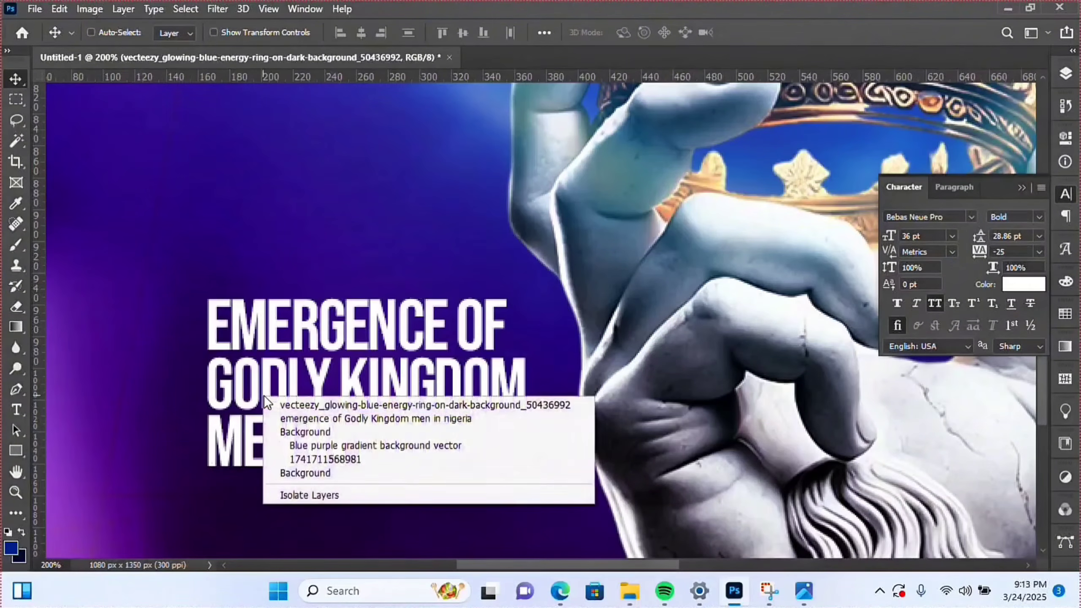
left_click(299, 417)
key("ctrl+j")
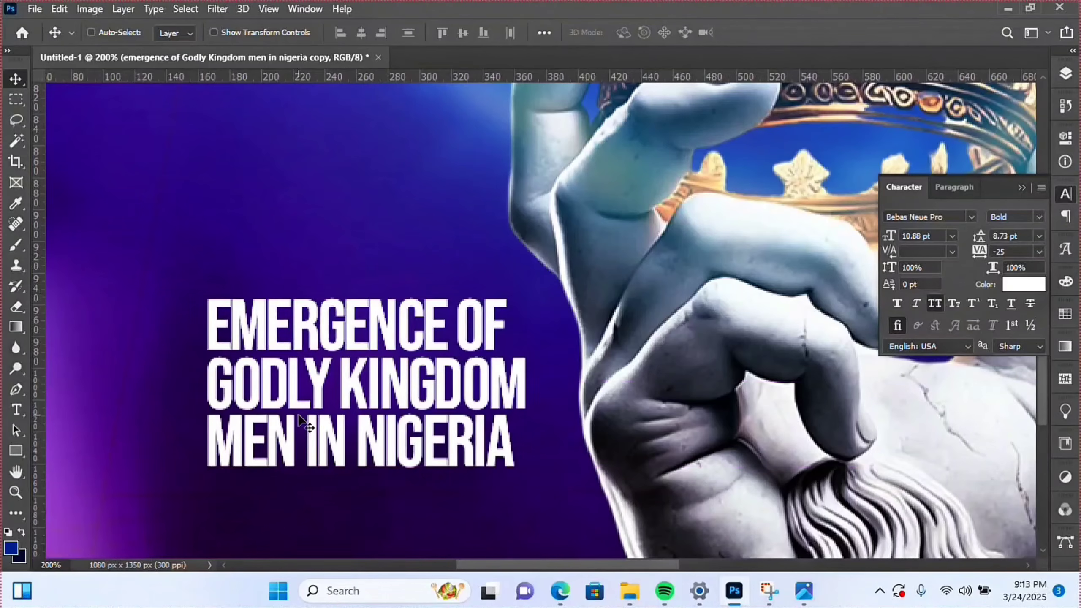
scroll(302, 405, "down", 1)
scroll(307, 411, "down", 2)
left_click_drag(318, 288, 320, 477)
- Retype the copy as a two-line 'WITH' line plus the pastor's name, setting WITH to Regular weight
double_click(368, 387)
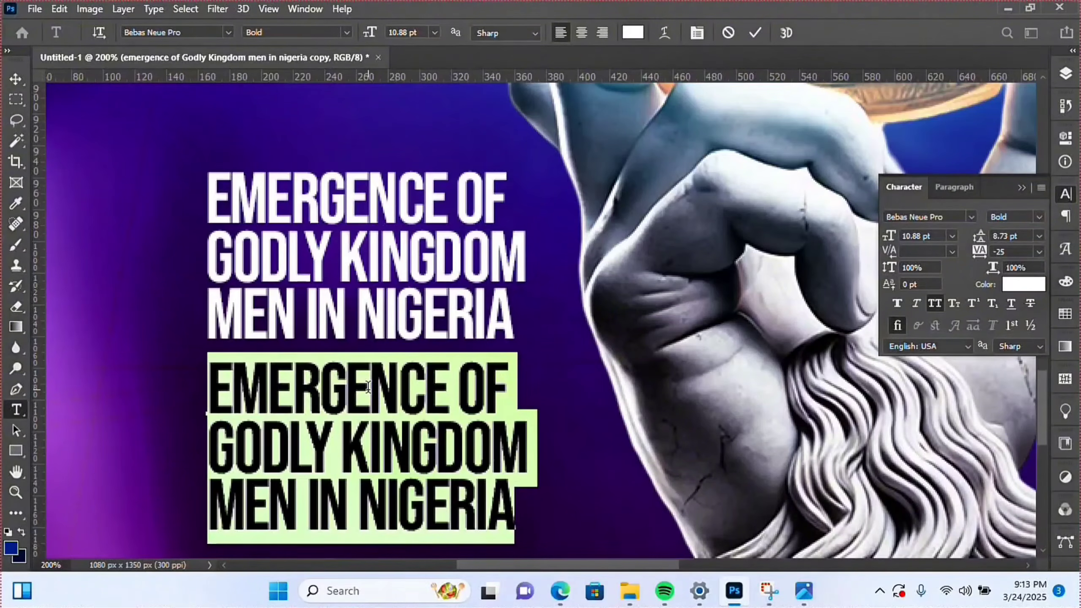
type("WIT")
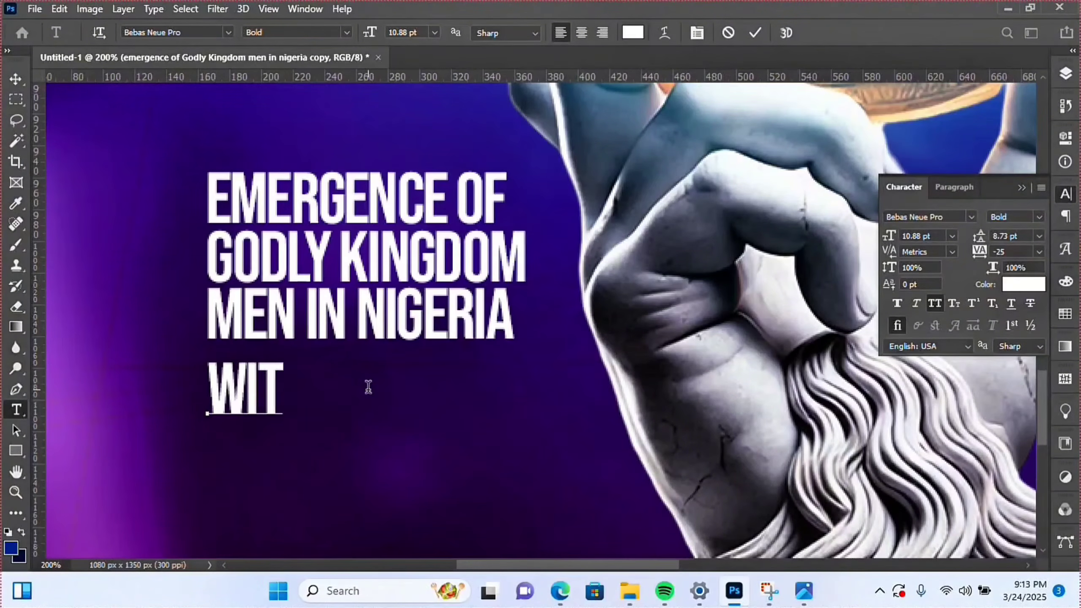
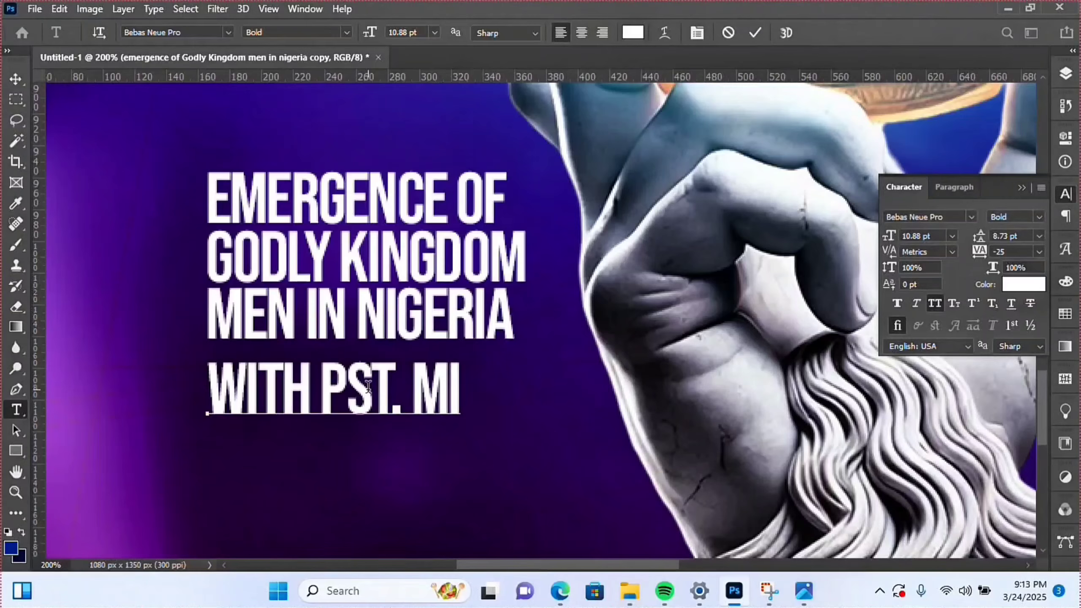
key("Return")
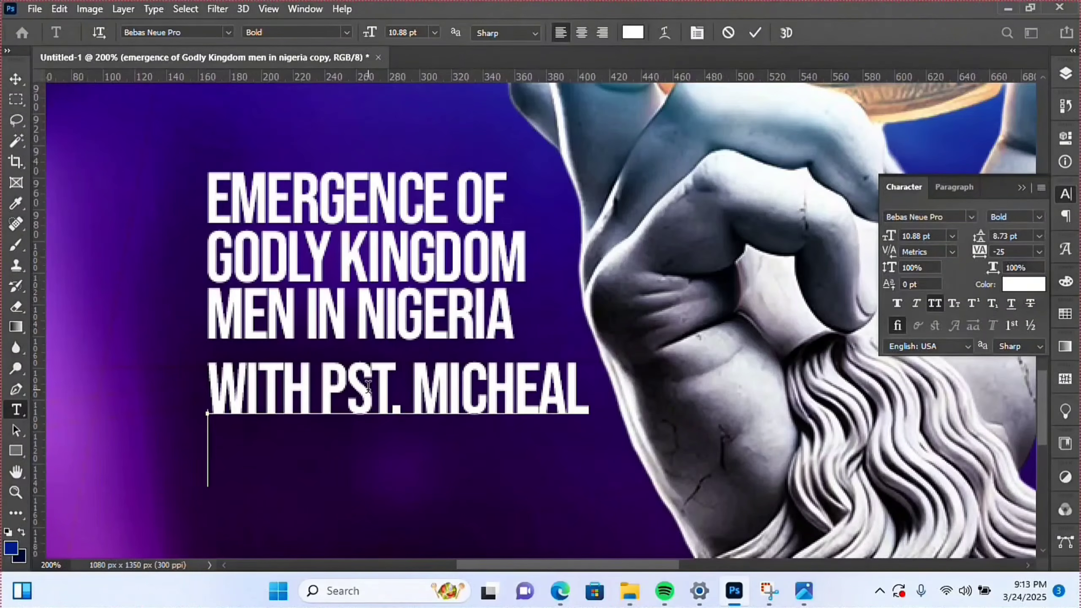
left_click_drag(322, 386, 159, 379)
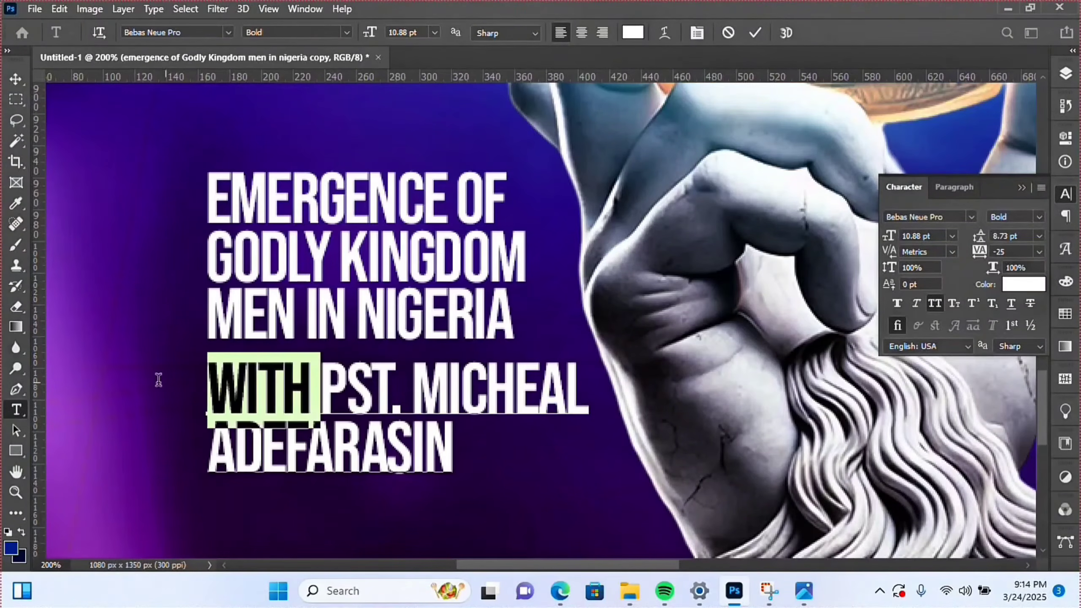
left_click(1039, 217)
left_click(915, 204)
left_click(755, 33)
- Scale the pastor credit block down to 8.26 pt with 6.62 pt leading
key("v")
key("ctrl+t")
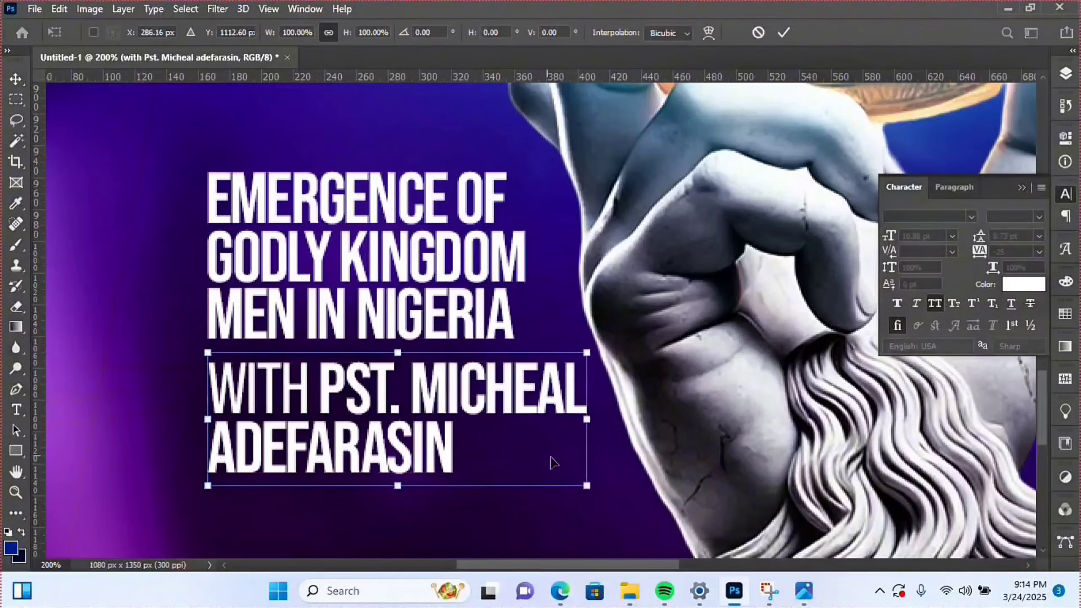
left_click_drag(587, 421, 495, 425)
key("Return")
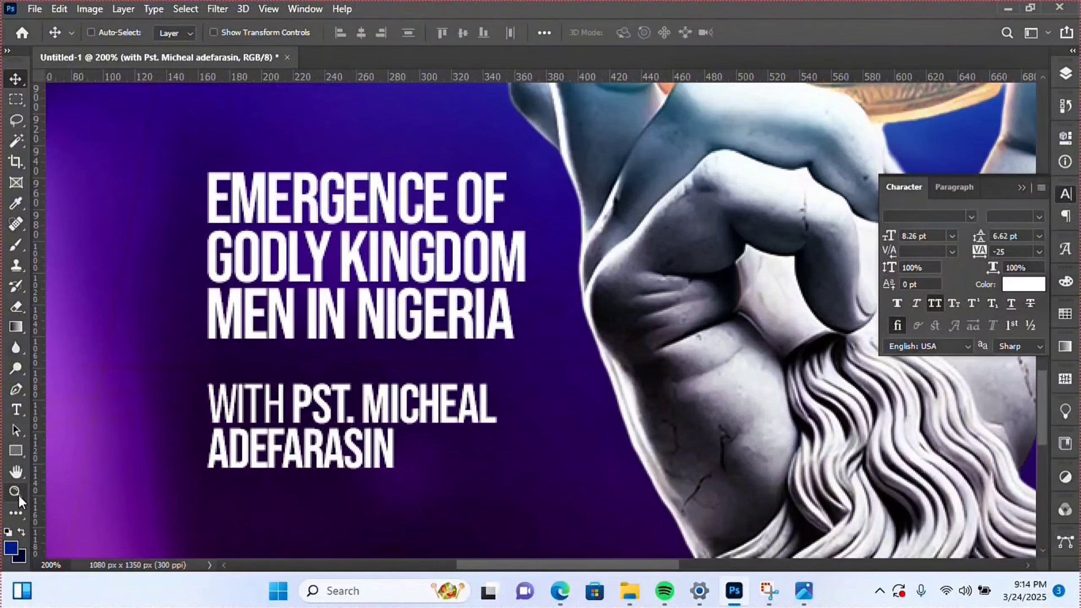
- Zoom out to 33.3%, back in to 100% on the text, then out to the full poster
key("z")
left_click(482, 445, "alt")
left_click(483, 444, "alt")
left_click(483, 444, "alt")
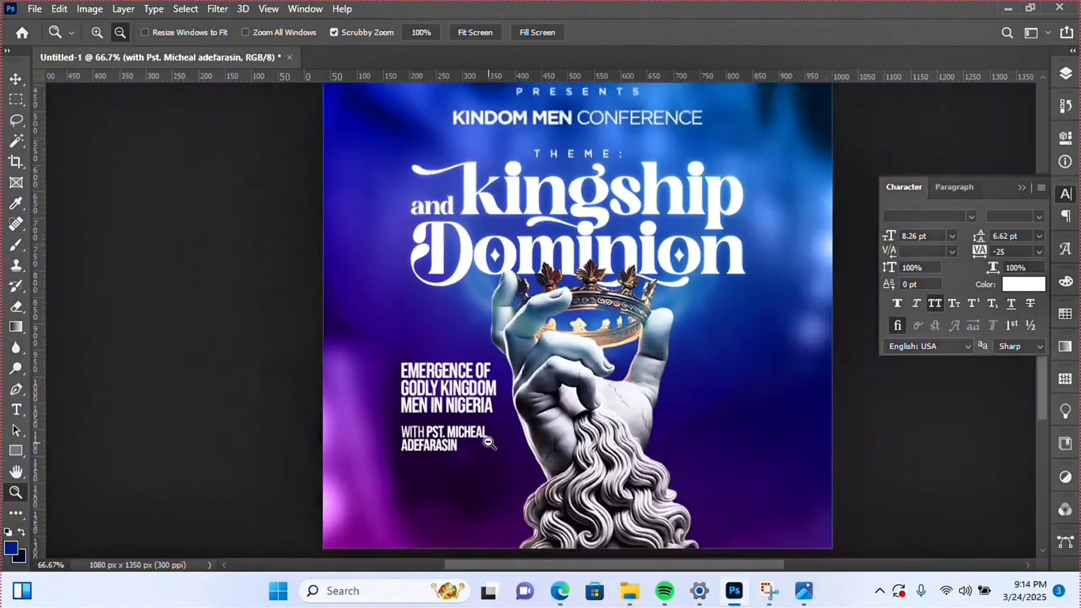
left_click(551, 474, "alt")
left_click(551, 474, "alt")
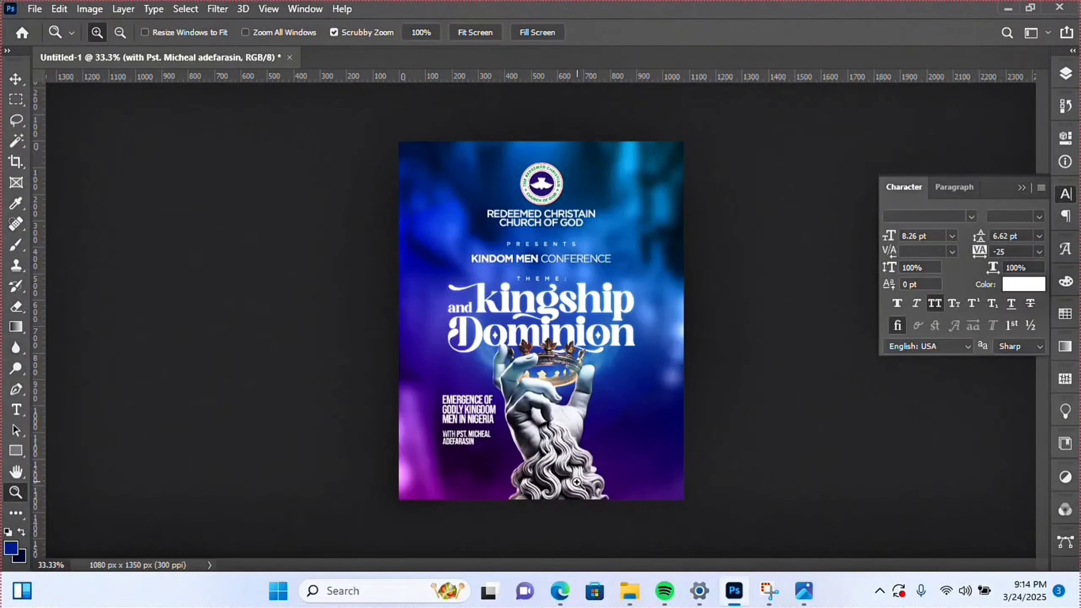
left_click(495, 442)
left_click(495, 442)
left_click(495, 443)
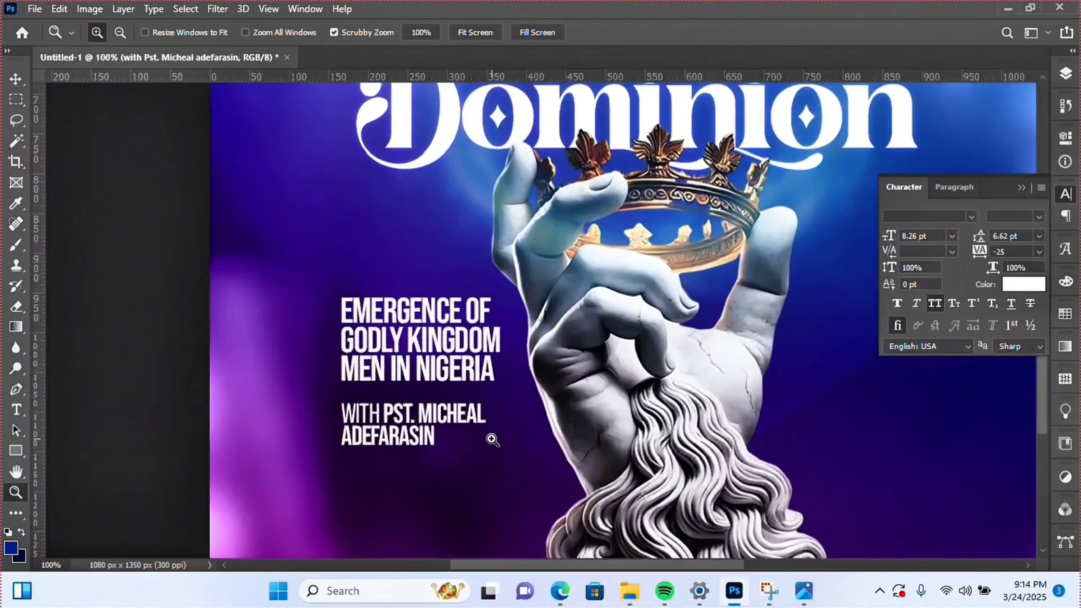
scroll(508, 434, "up", 1)
scroll(508, 433, "down", 3)
scroll(512, 432, "up", 2)
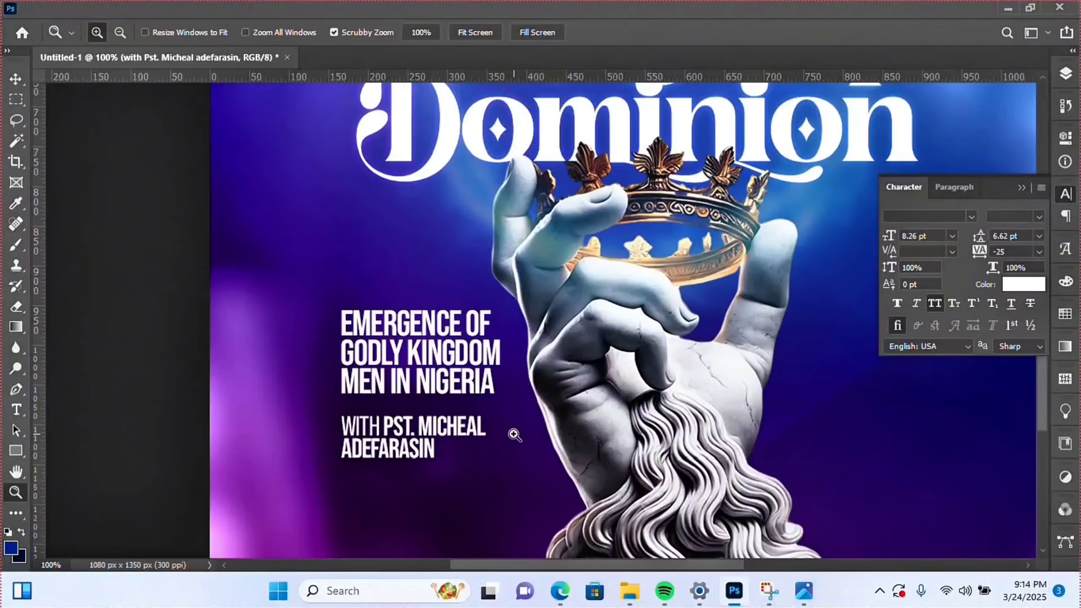
left_click(513, 434, "alt")
left_click(514, 435, "alt")
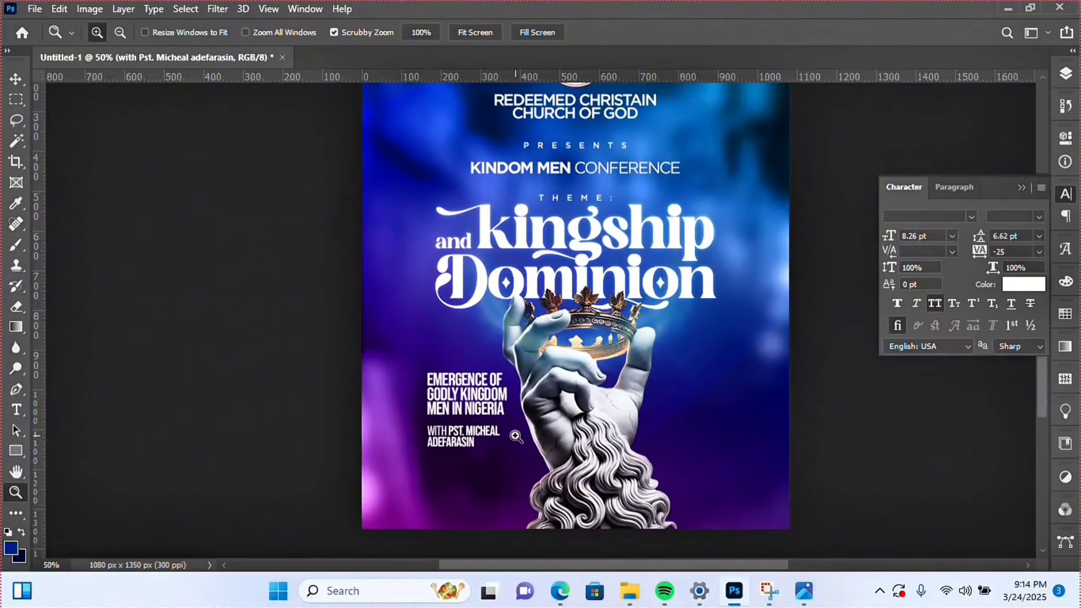
- Select the Nigeria heading layer and add a horizontal guide at about 629 px
key("v")
right_click(485, 408)
left_click(587, 417)
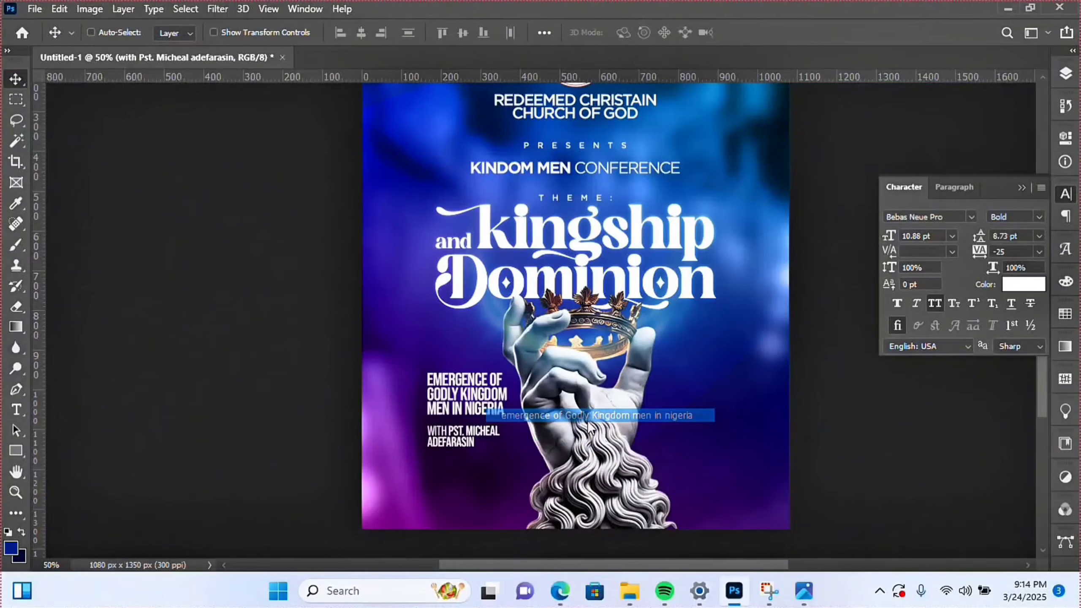
left_click(588, 417)
key("ctrl+t")
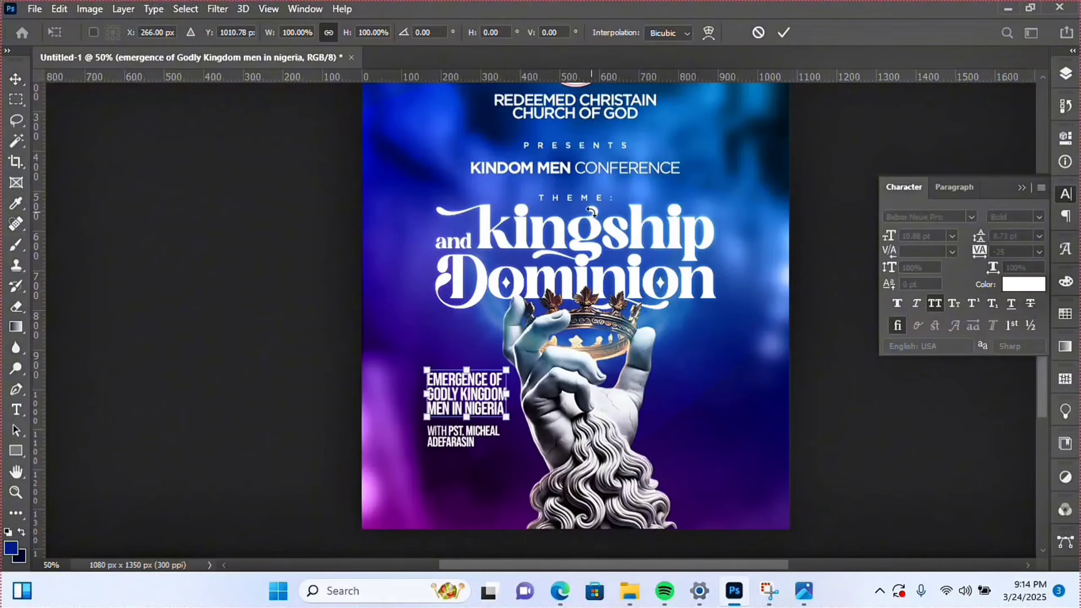
left_click_drag(683, 78, 682, 371)
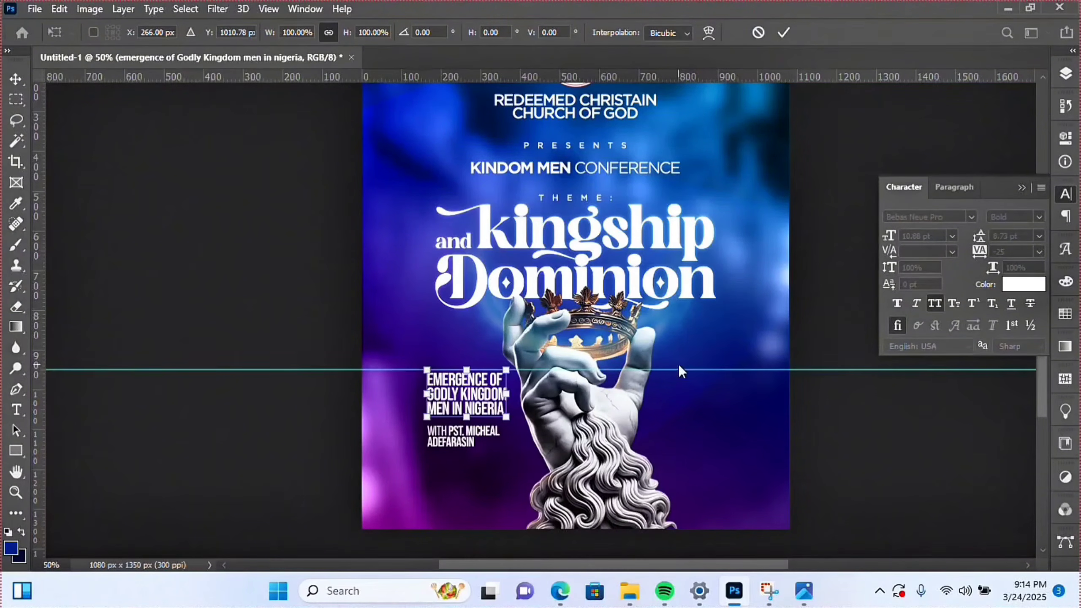
key("Return")
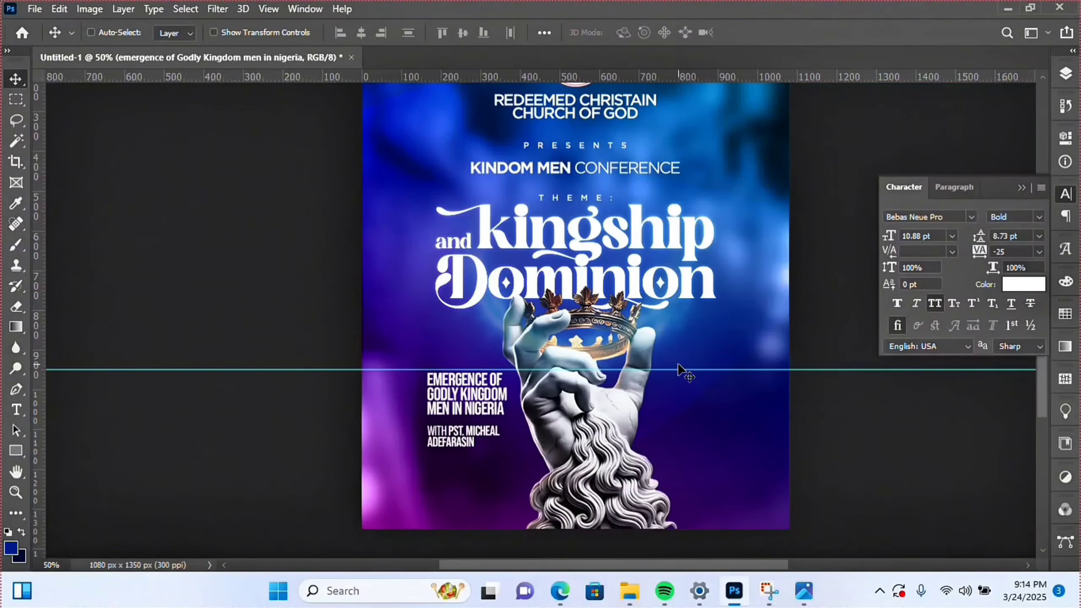
- Duplicate the EMERGENCE OF GODLY KINGDOM MEN IN NIGERIA text and move the copy right of the hand
key("ctrl+j")
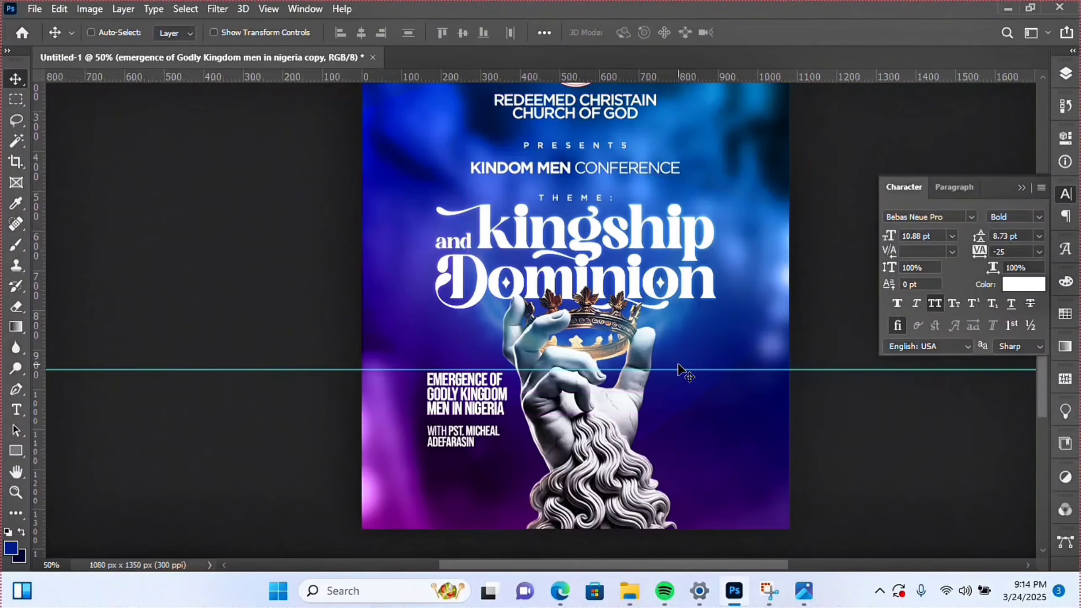
key("ctrl+t")
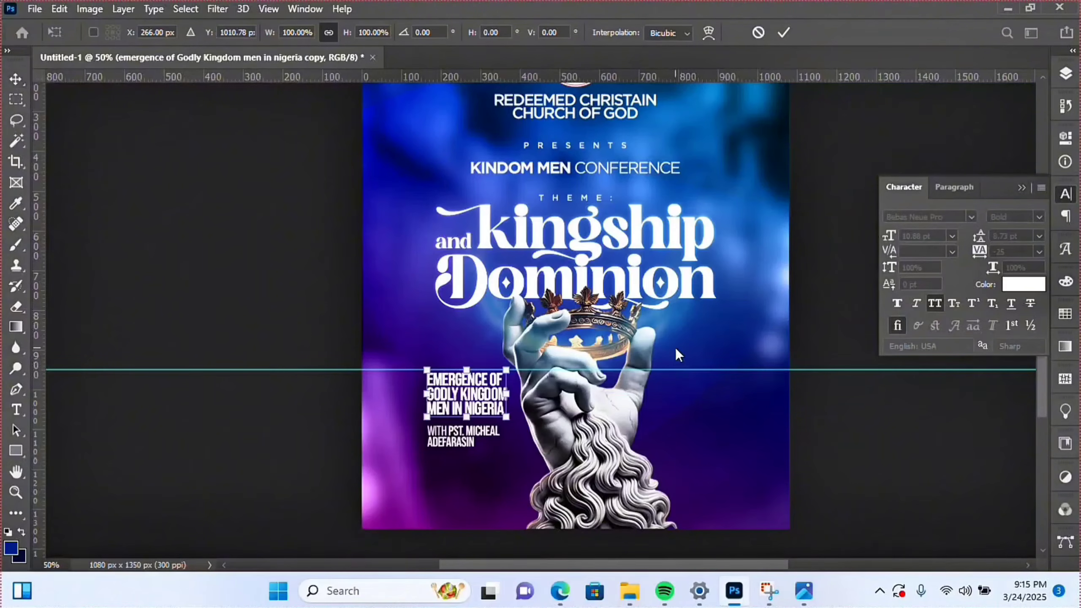
left_click_drag(470, 393, 693, 395)
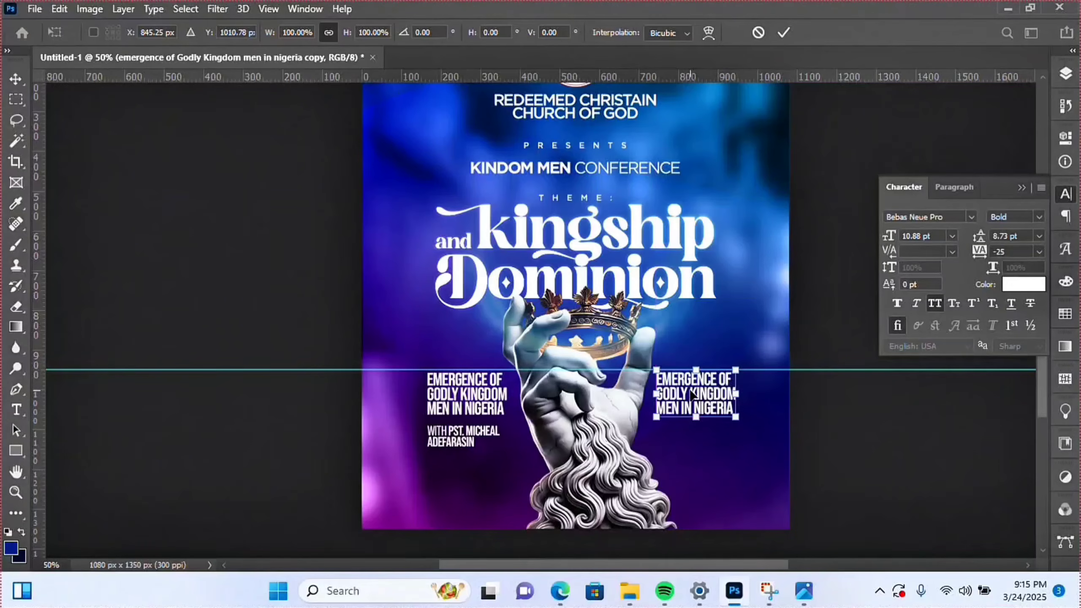
key("Return")
key("Right")
key("Right")
key("Right")
key("Right")
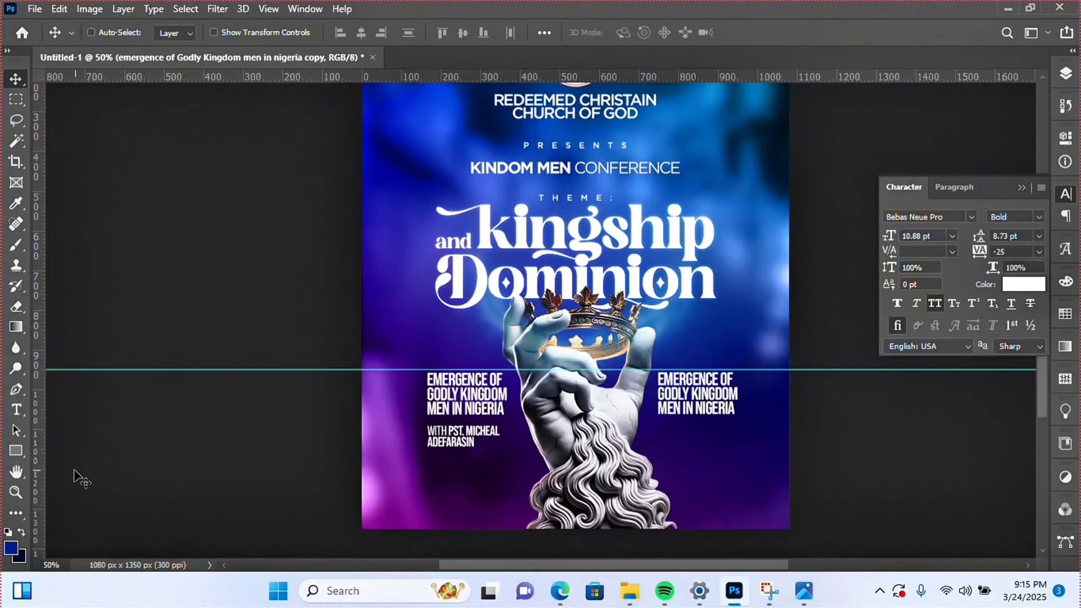
- Add vertical guides at the left and right text column edges
left_click_drag(331, 489, 427, 490)
left_click_drag(42, 489, 738, 480)
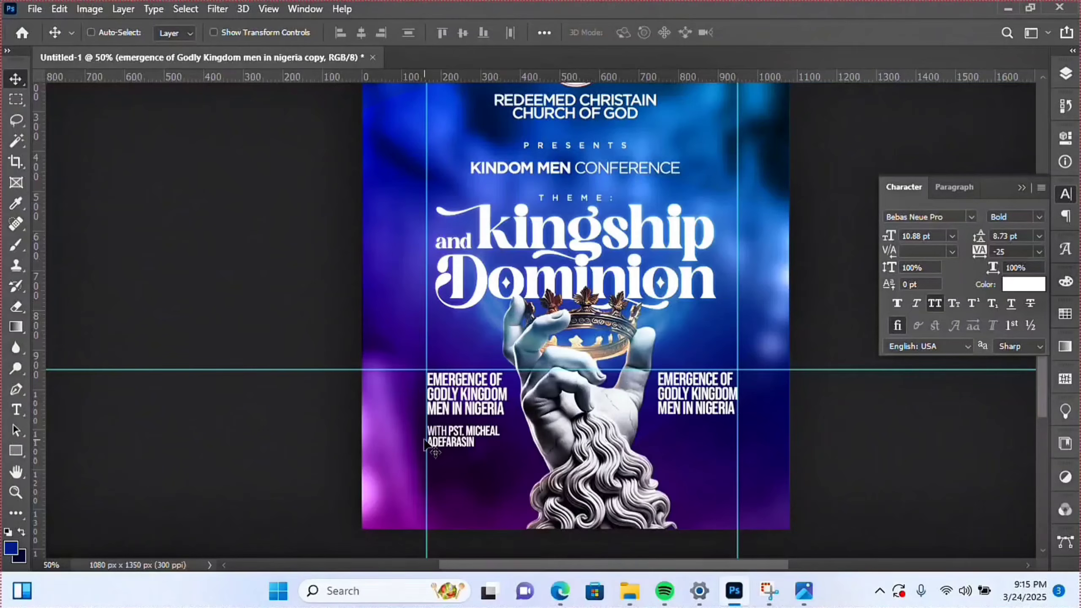
left_click(20, 485)
- Zoom to 100% and move the copied date text layer below the original date
left_click(790, 430)
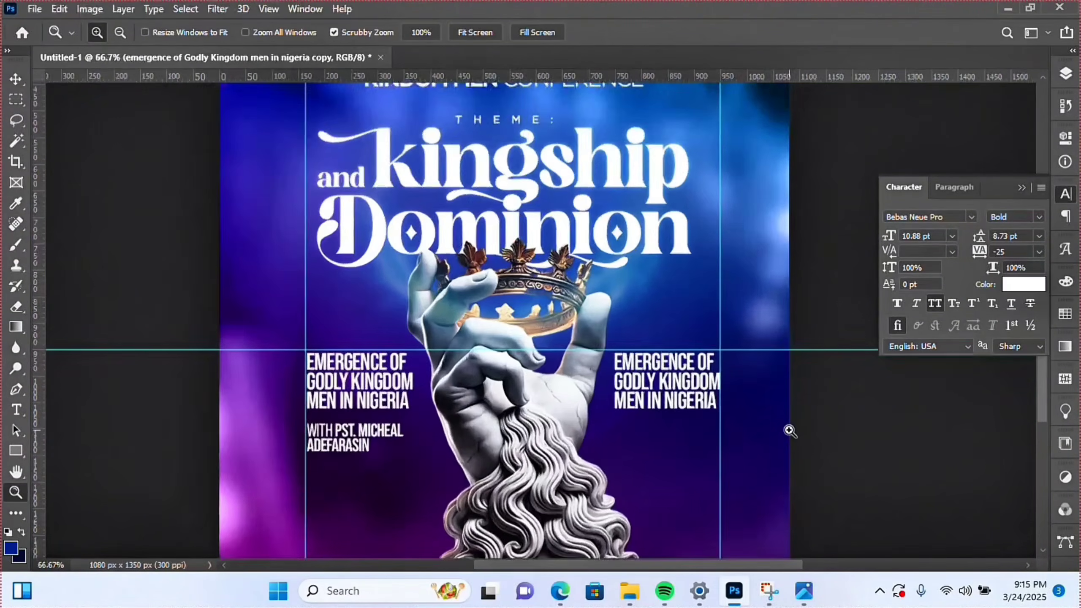
left_click(790, 430)
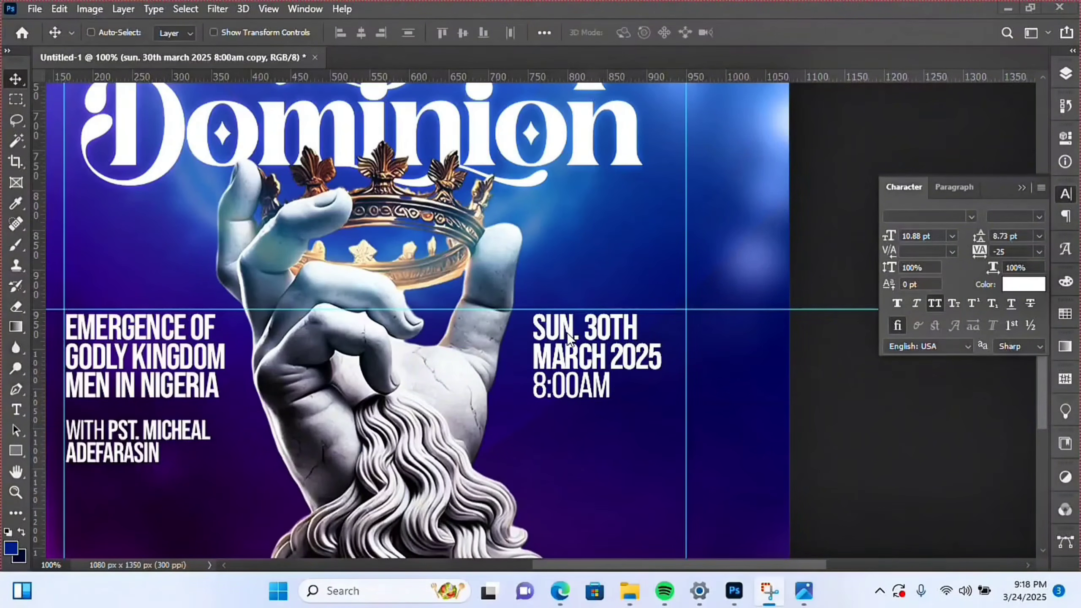
right_click(569, 337)
left_click(631, 357)
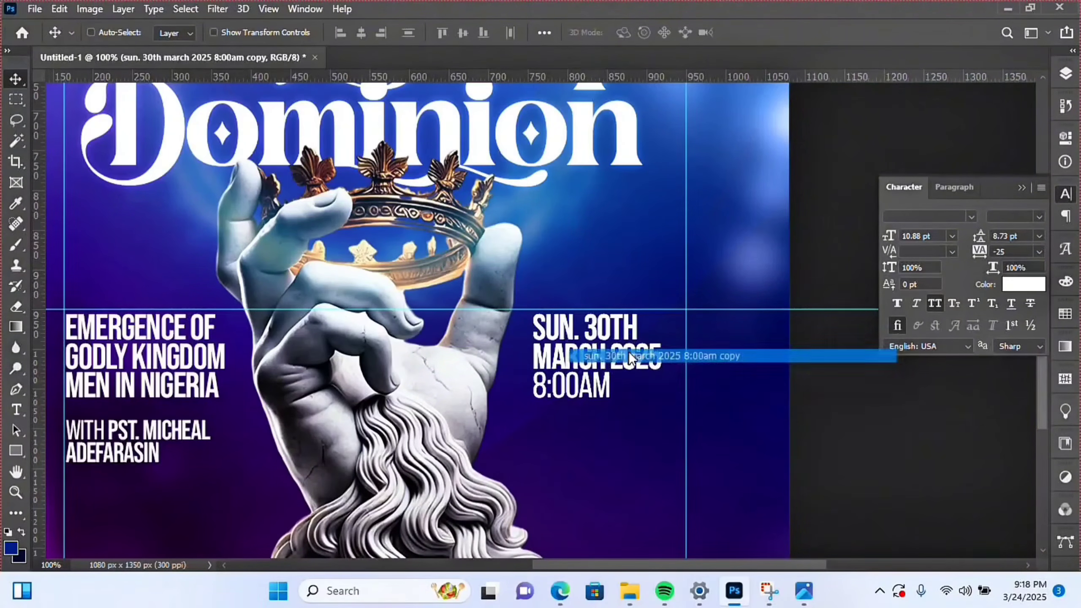
left_click_drag(573, 356, 574, 458)
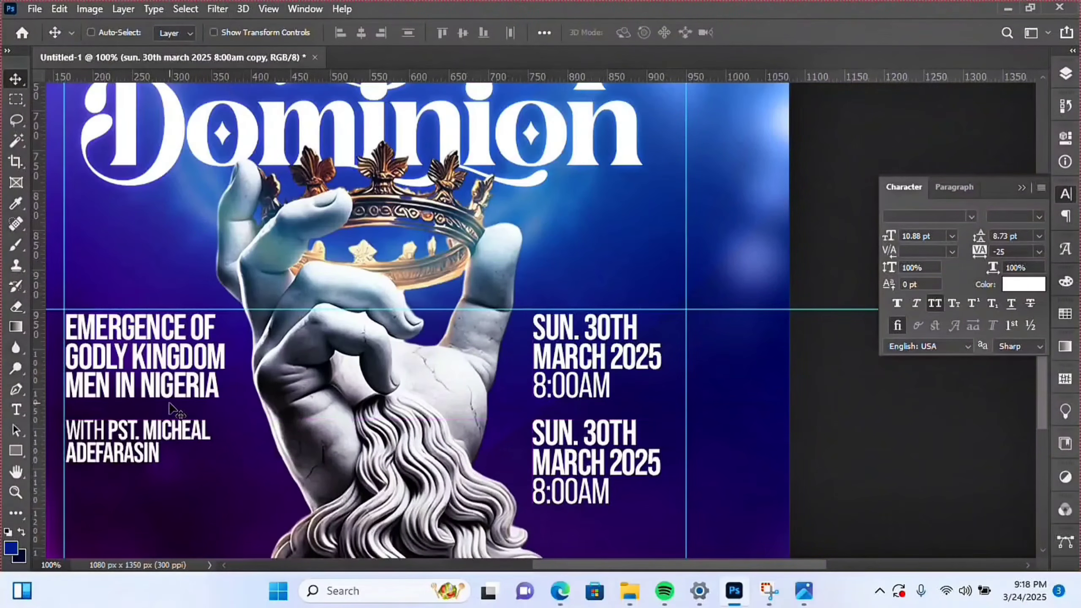
- Retype the copy as VENUE GLORY CHAPEL OWERRI, with GLORY CHAPEL OWERRI in Regular weight
key("t")
double_click(564, 447)
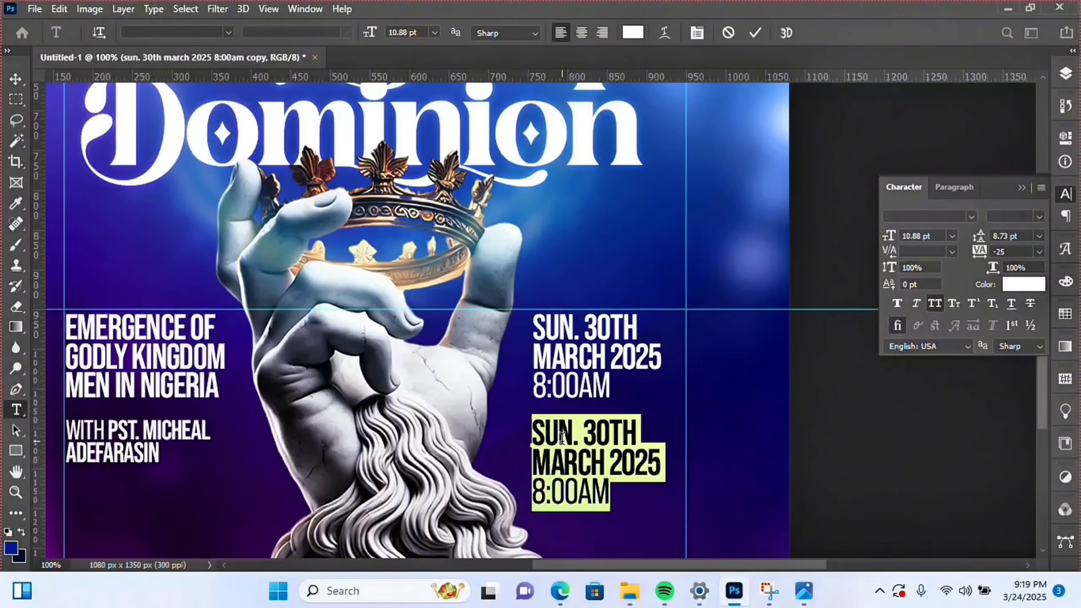
type("VEN")
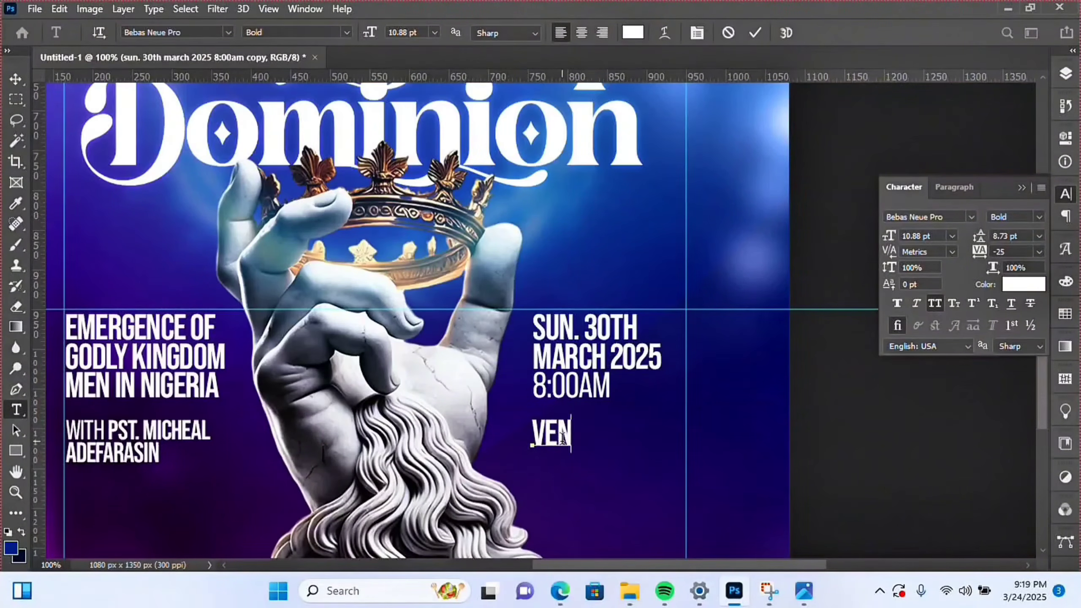
type("UE")
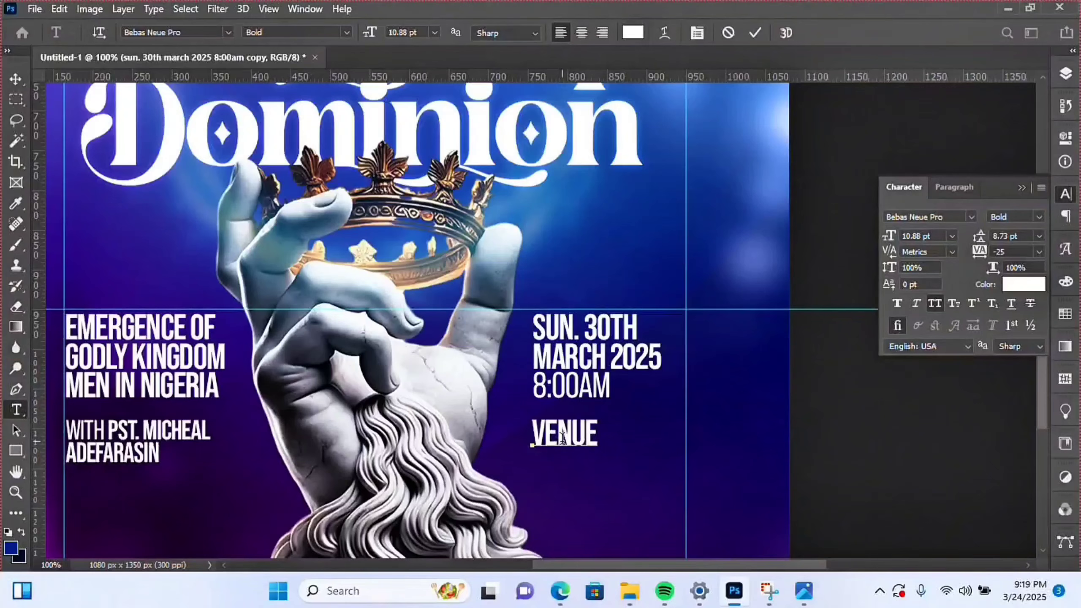
type(" GLORY")
key("Return")
type("CHAPELOE")
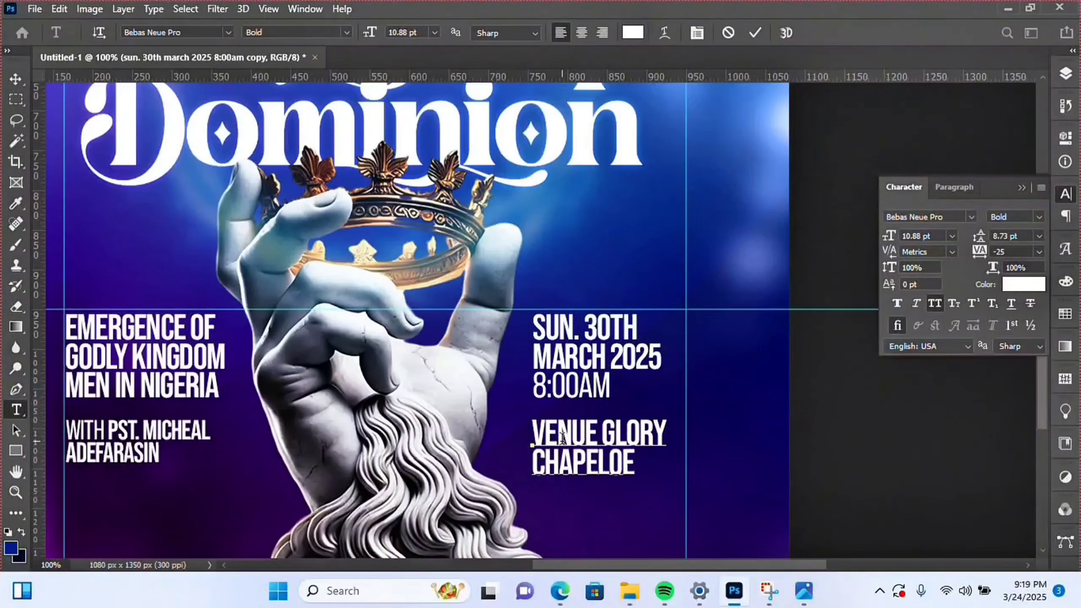
key("BackSpace")
type("WERRI")
left_click(611, 462)
left_click_drag(602, 434, 708, 486)
left_click(1040, 218)
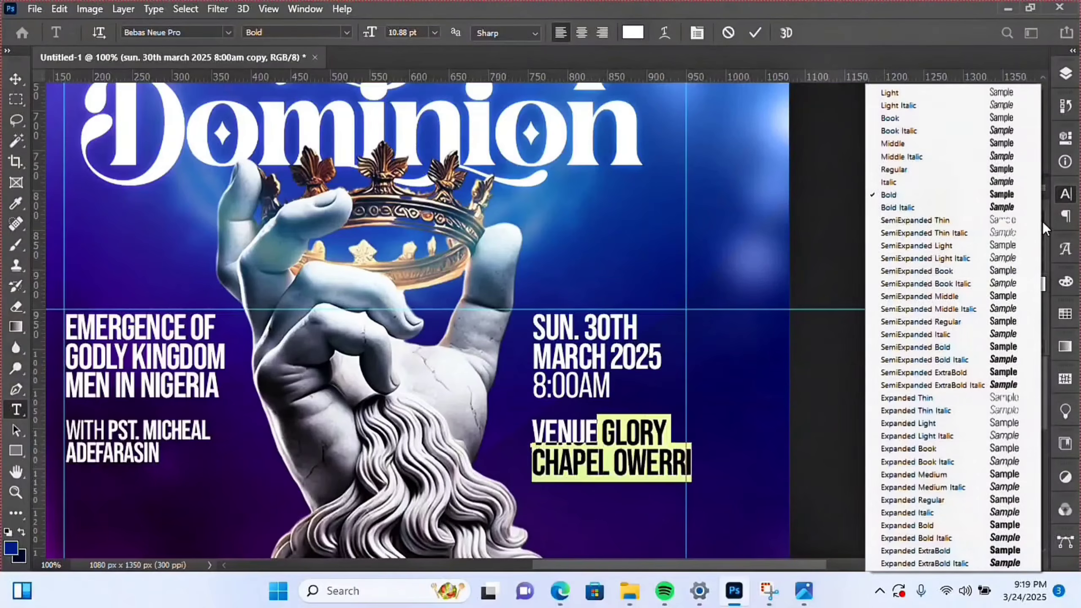
left_click(937, 170)
key("ctrl+Return")
- Scale the venue text down slightly to 10.62 pt
key("v")
key("ctrl+t")
left_click_drag(694, 447, 690, 448)
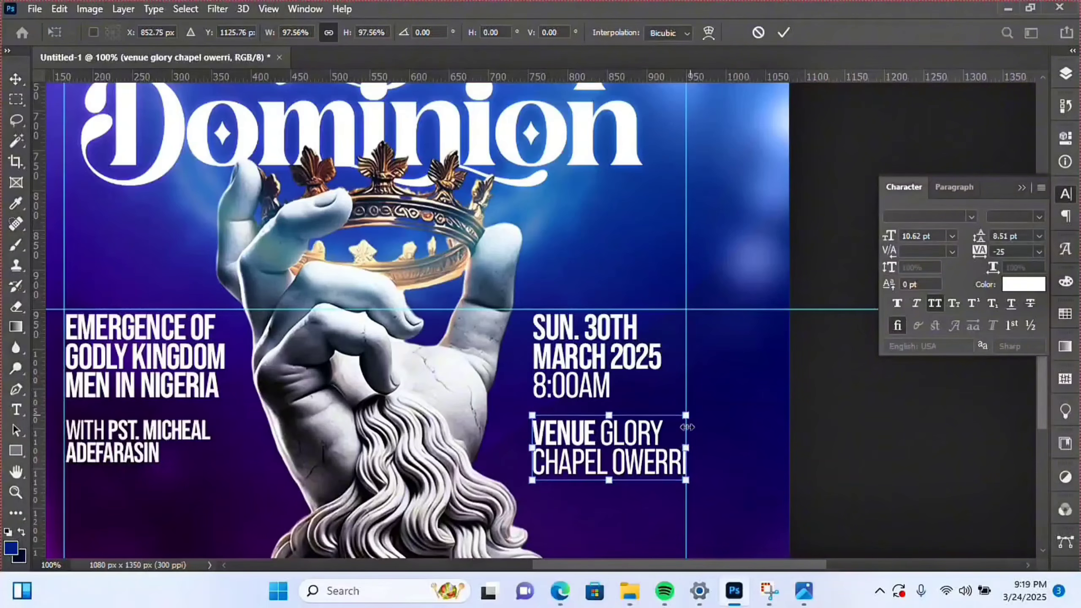
key("Return")
- Zoom out to 50% and drag the left vertical, horizontal and right vertical guides off the canvas
left_click(15, 493)
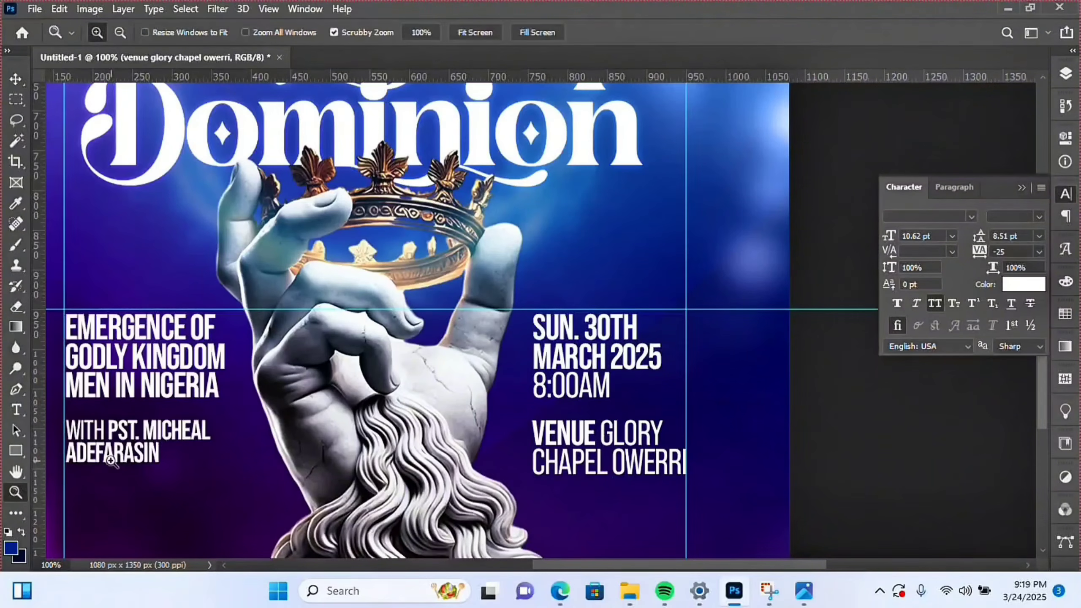
left_click(415, 419, "alt")
left_click(415, 419, "alt")
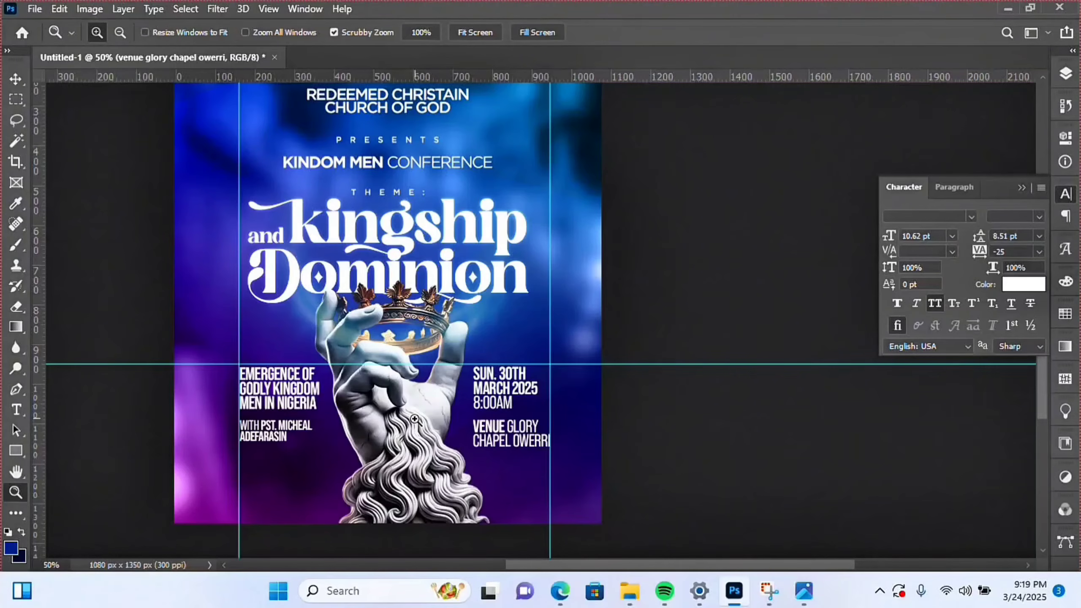
scroll(367, 210, "up", 3)
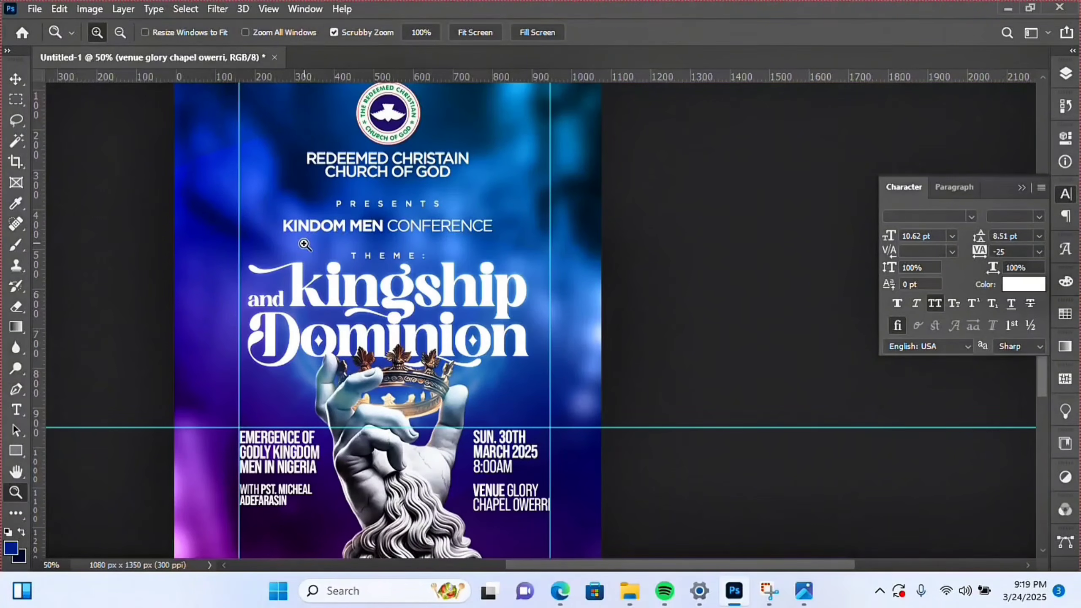
key("v")
mouse_move(37, 286)
left_mouse_down()
mouse_move(93, 289)
mouse_move(25, 290)
left_mouse_up()
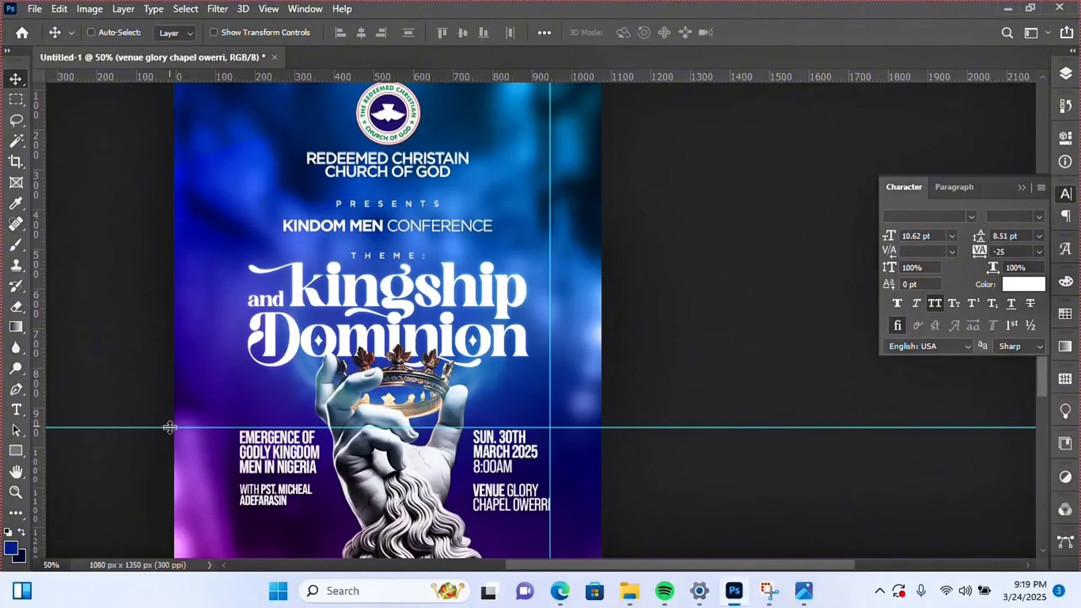
left_click_drag(170, 428, 192, 77)
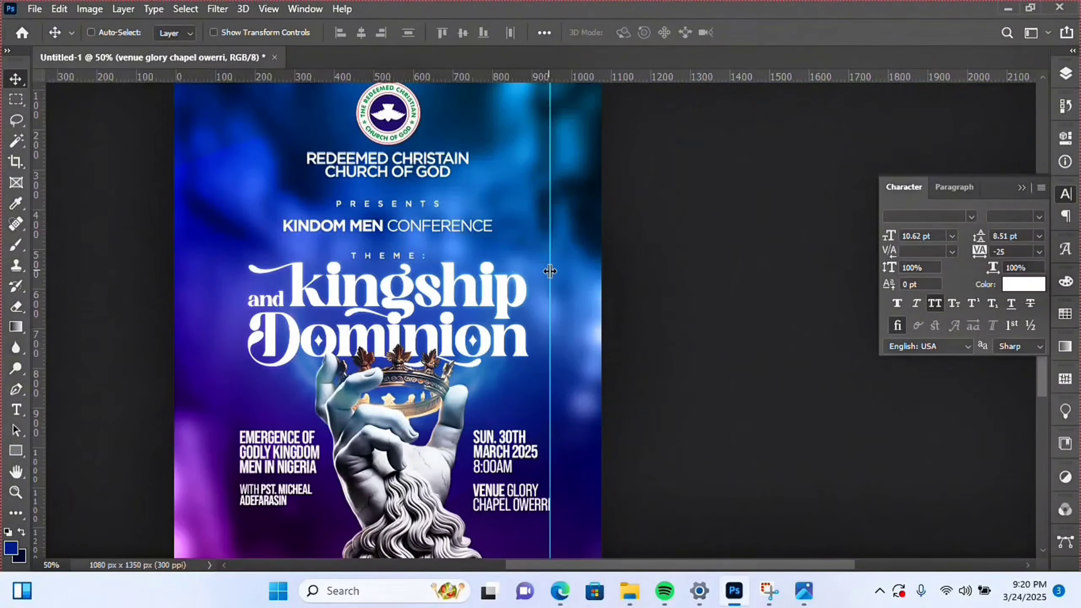
left_click_drag(550, 271, 39, 123)
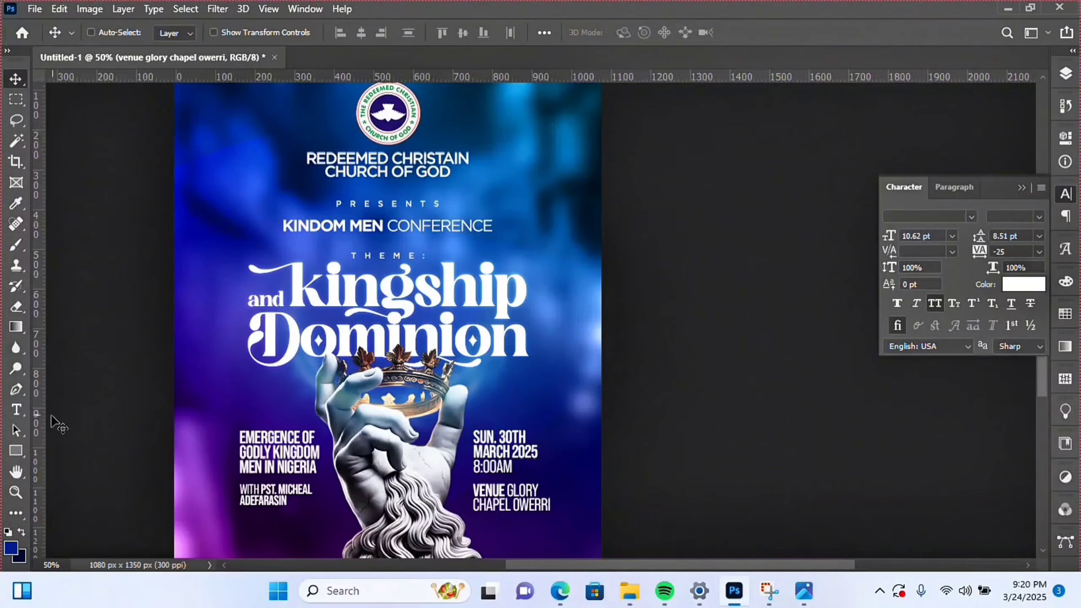
- Zoom out to 33.33% and back in to review the guide-free flyer
left_click(16, 492)
left_click(505, 396, "alt")
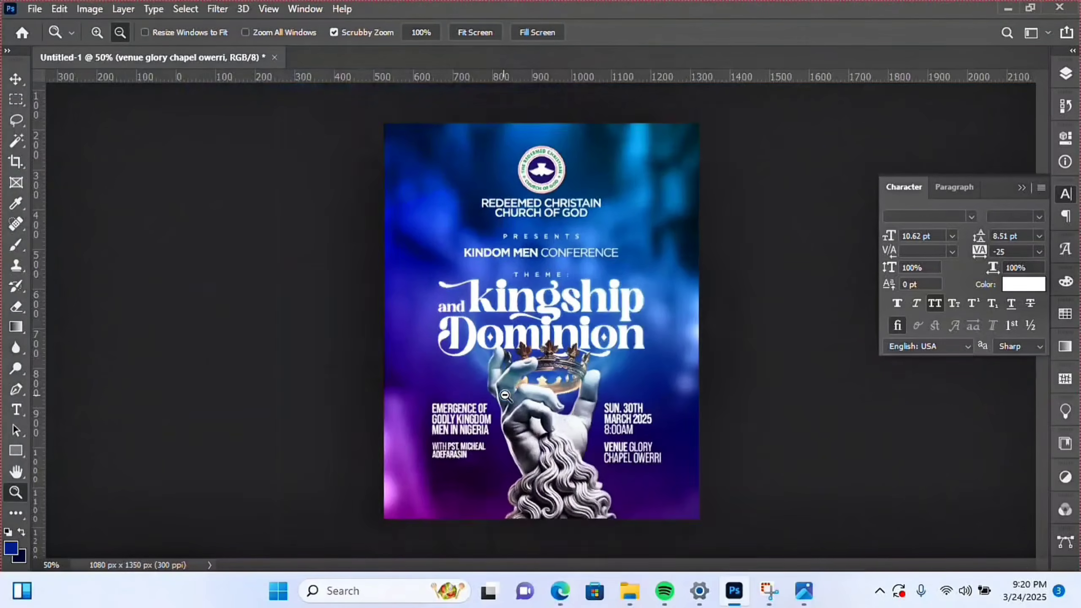
left_click(505, 396, "alt")
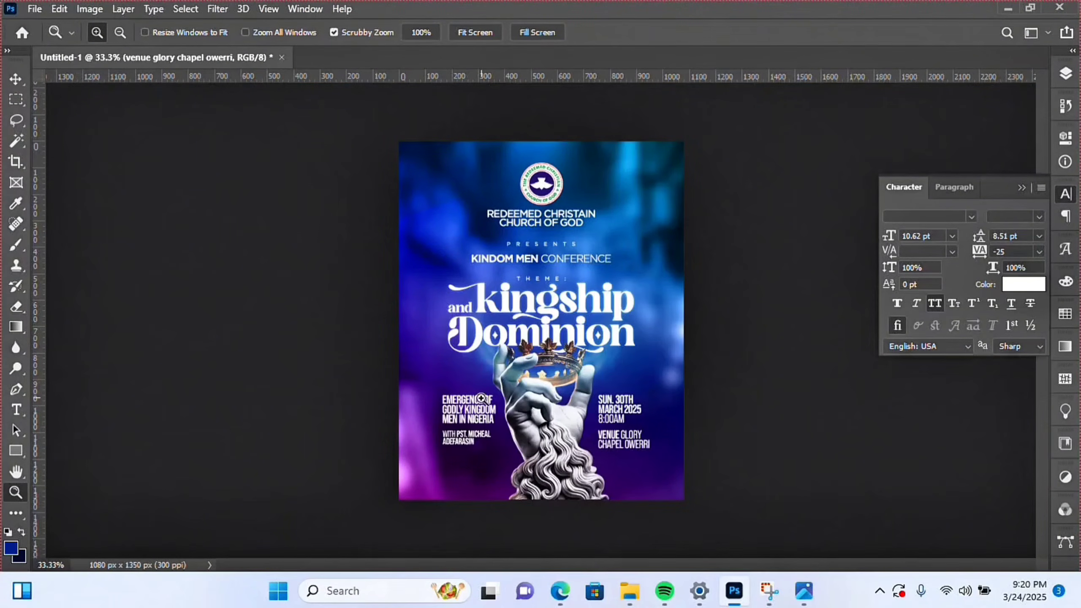
left_click(579, 471)
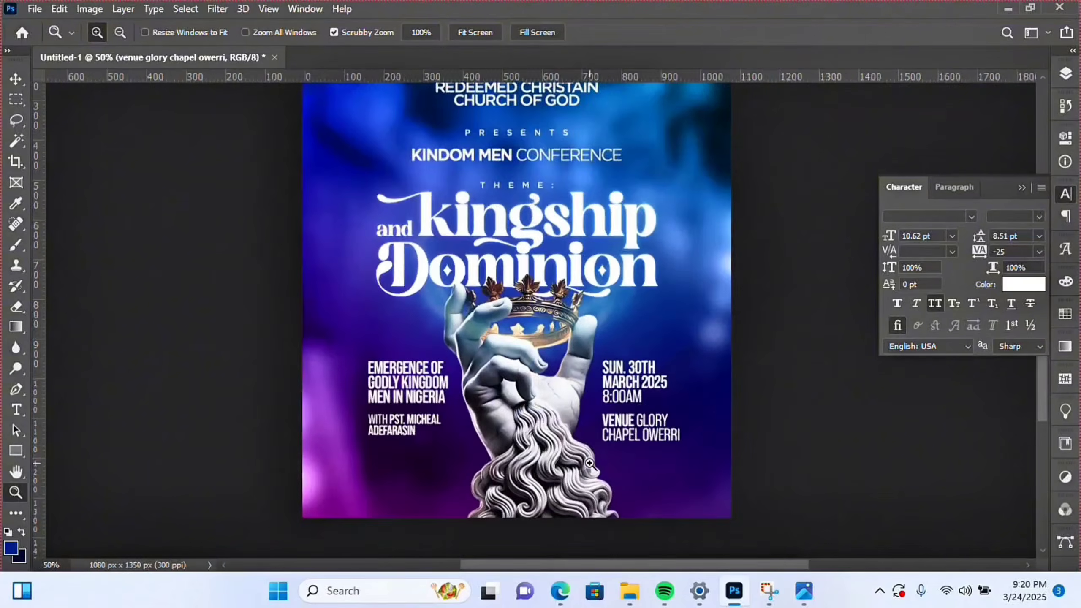
left_click(580, 469)
- Select the four lower text layers and scale them together to 83.6%
left_click(1065, 73)
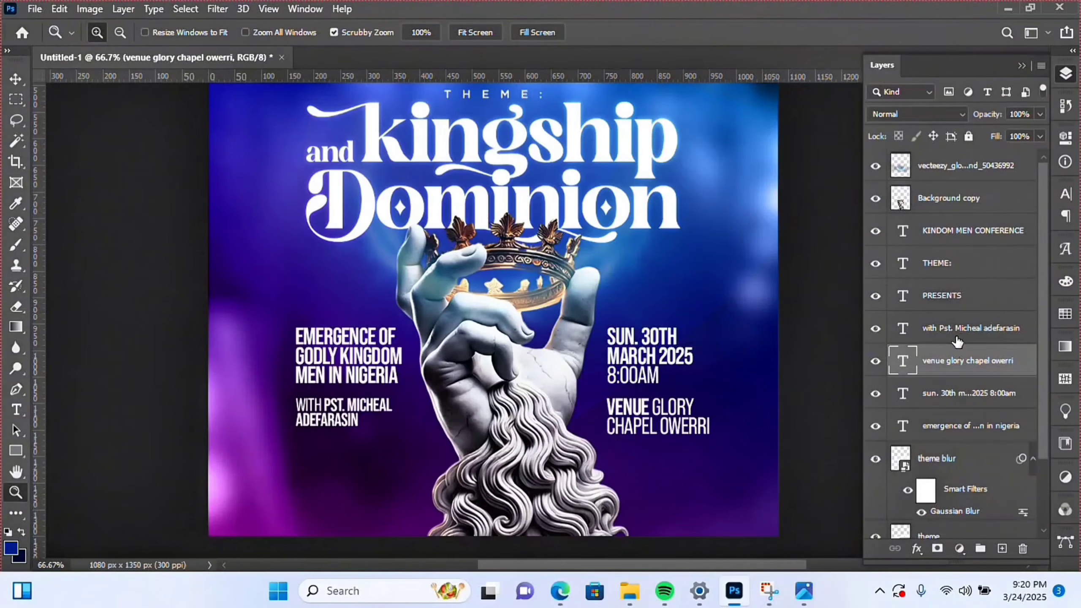
left_click(958, 341, "ctrl")
left_click(958, 396, "ctrl")
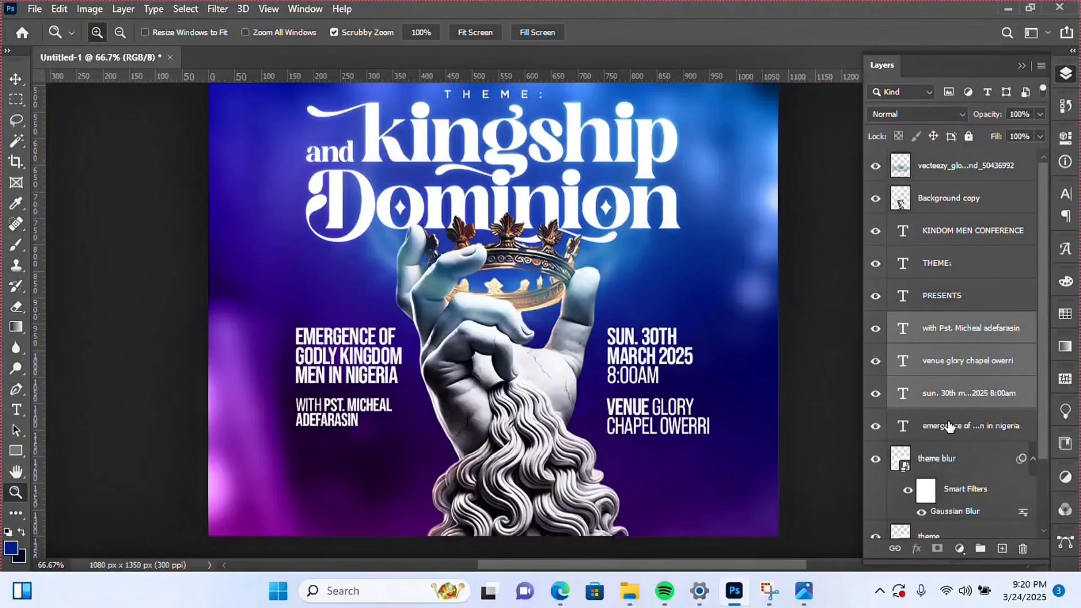
left_click(949, 426, "ctrl")
key("ctrl+t")
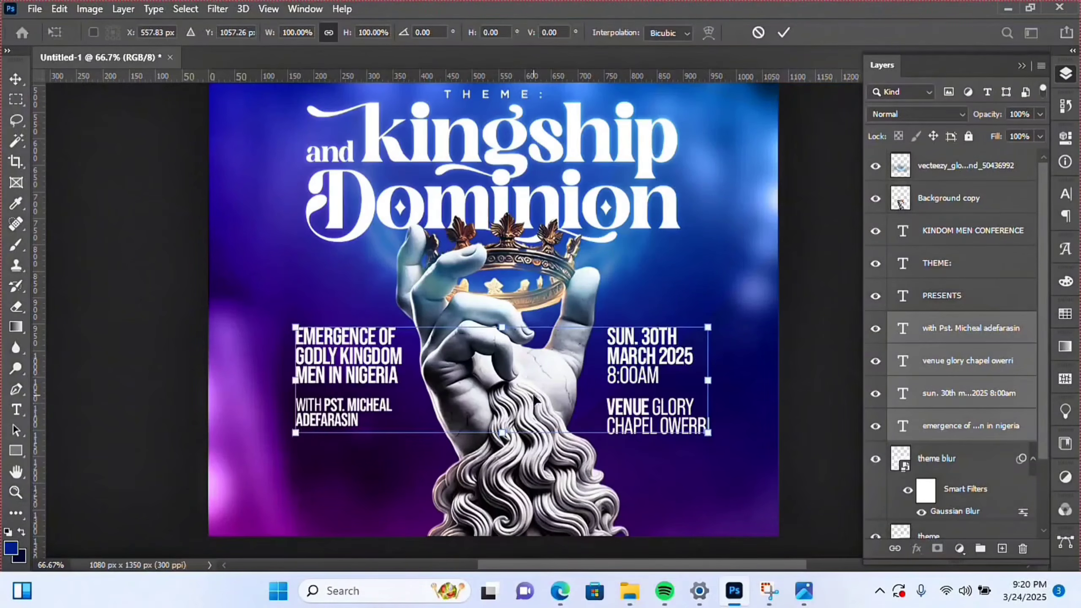
left_click_drag(503, 431, 499, 413)
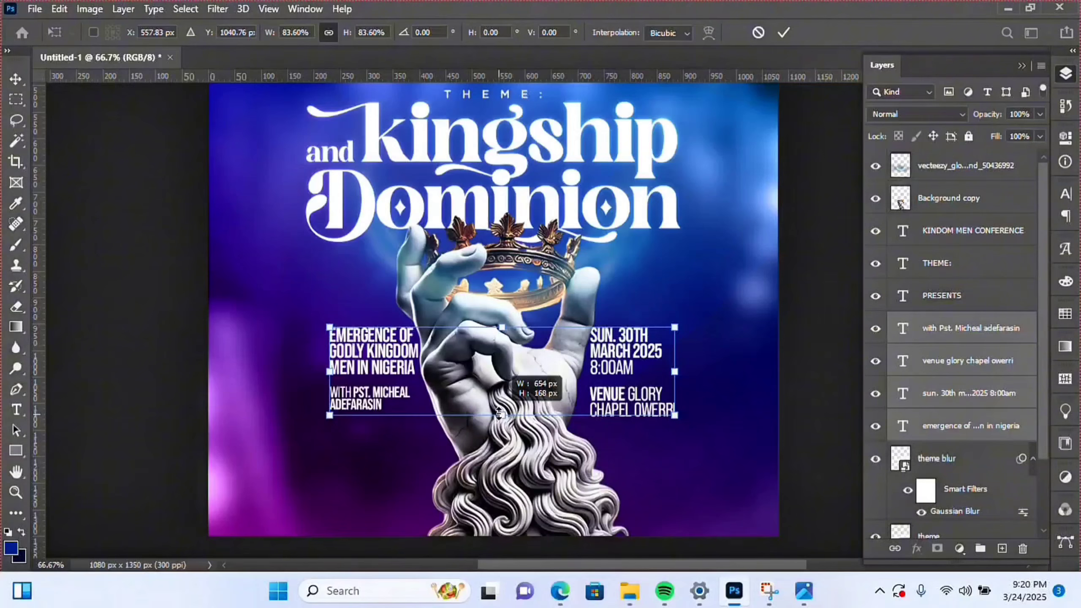
key("Return")
- Group the pastor and emergence layers as Group 1, venue and date as Group 2, nudging each outward
key("z")
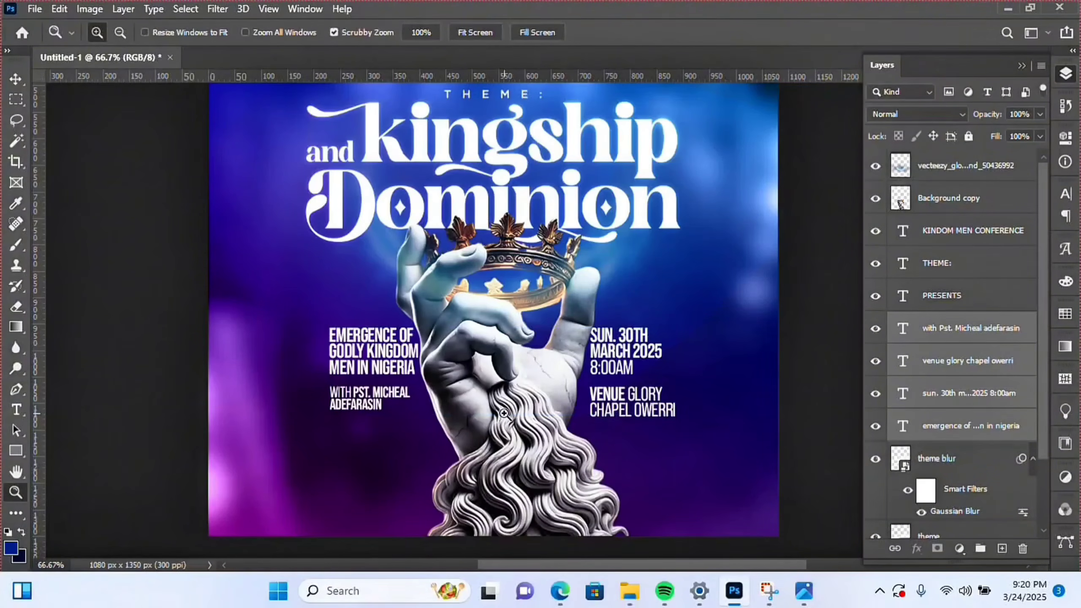
left_click(965, 333)
left_click(967, 426, "ctrl")
key("ctrl+g")
key("v")
key("shift+Left")
key("shift+Left")
key("shift+Left")
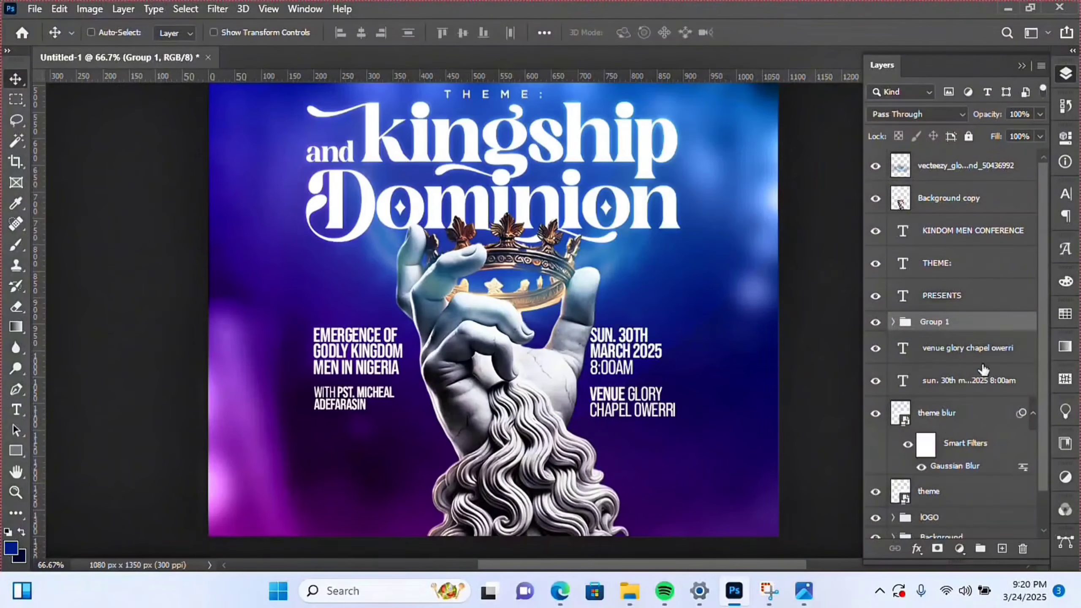
left_click(975, 351)
left_click(948, 381, "ctrl")
key("ctrl+g")
key("shift+Right")
key("shift+Right")
key("shift+Right")
key("shift+Right")
key("shift+Right")
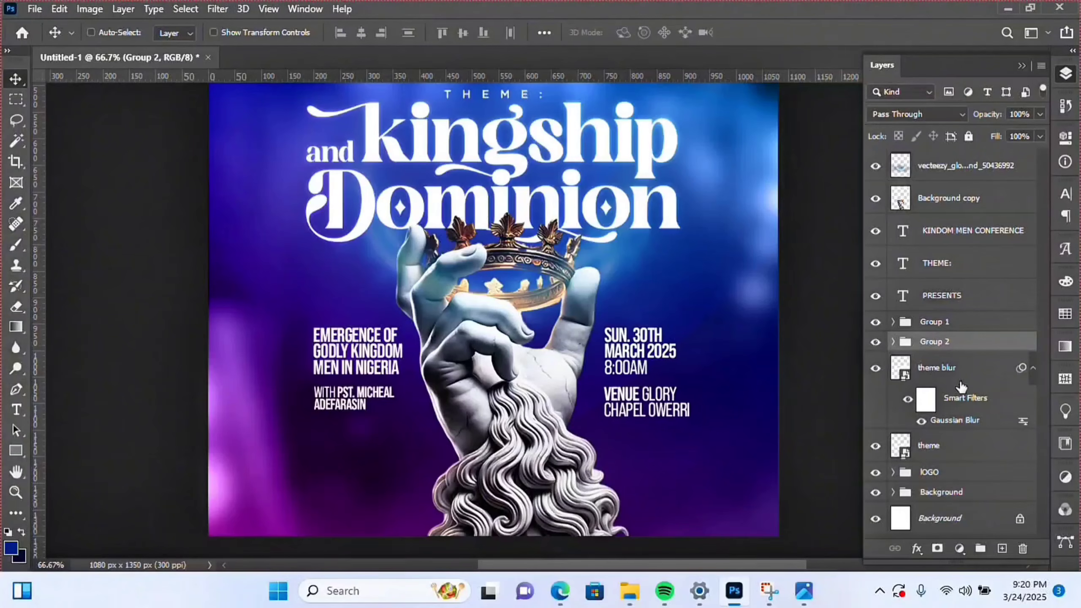
- Select both text groups, nudge them up and back down slightly, and zoom out
key("shift+Right")
left_click(958, 322, "ctrl")
key("shift+Up")
key("shift+Up")
key("shift+Up")
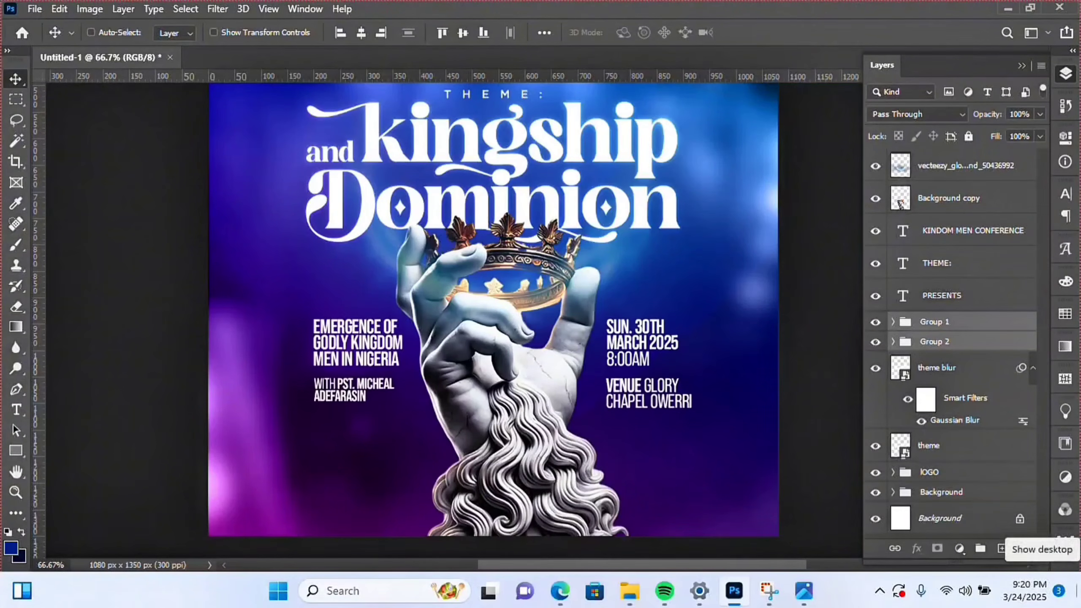
key("shift+Down")
left_click(15, 493)
left_click(607, 362, "alt")
left_click(608, 363, "alt")
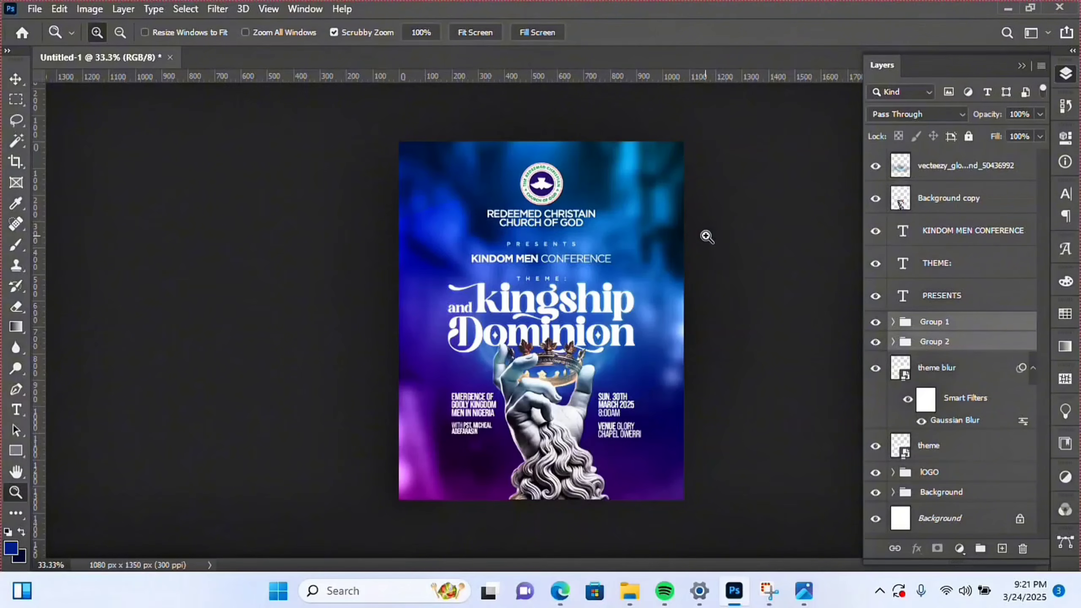
- Select PRESENTS, THEME:, KINDOM MEN CONFERENCE, background, ring, theme and logo layers and move them up
left_click(941, 295, "ctrl")
left_click(946, 268, "ctrl")
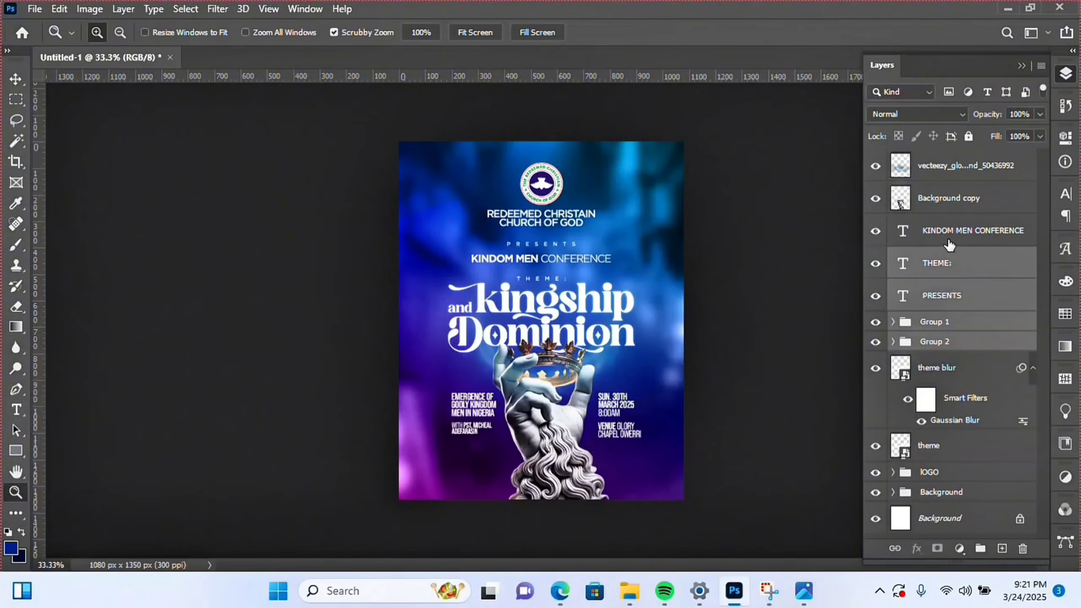
left_click(950, 243, "ctrl")
left_click(953, 202, "ctrl")
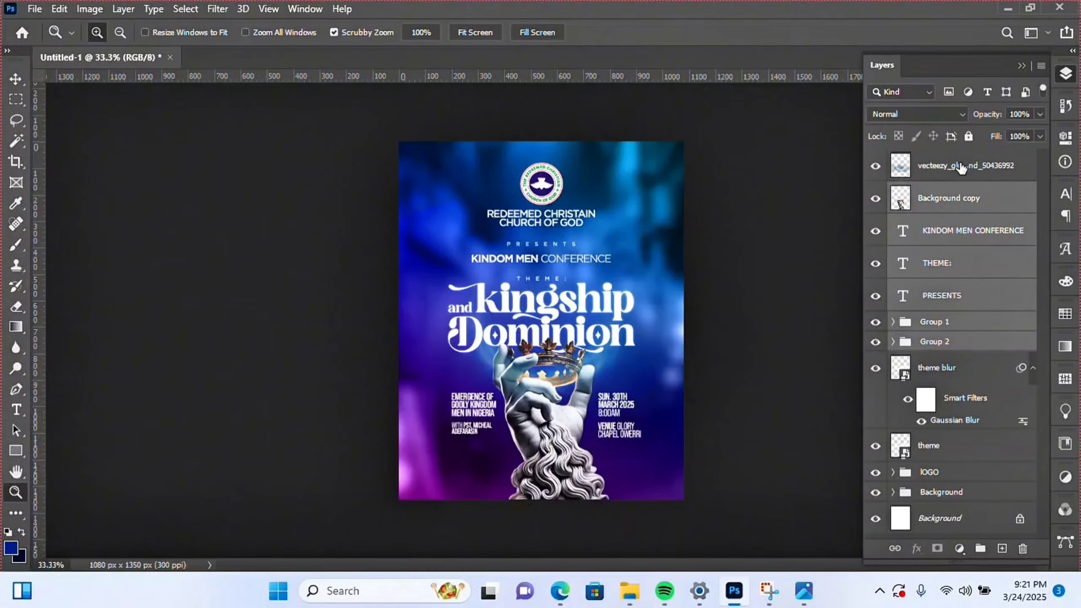
left_click(961, 167, "ctrl")
left_click(935, 371, "ctrl")
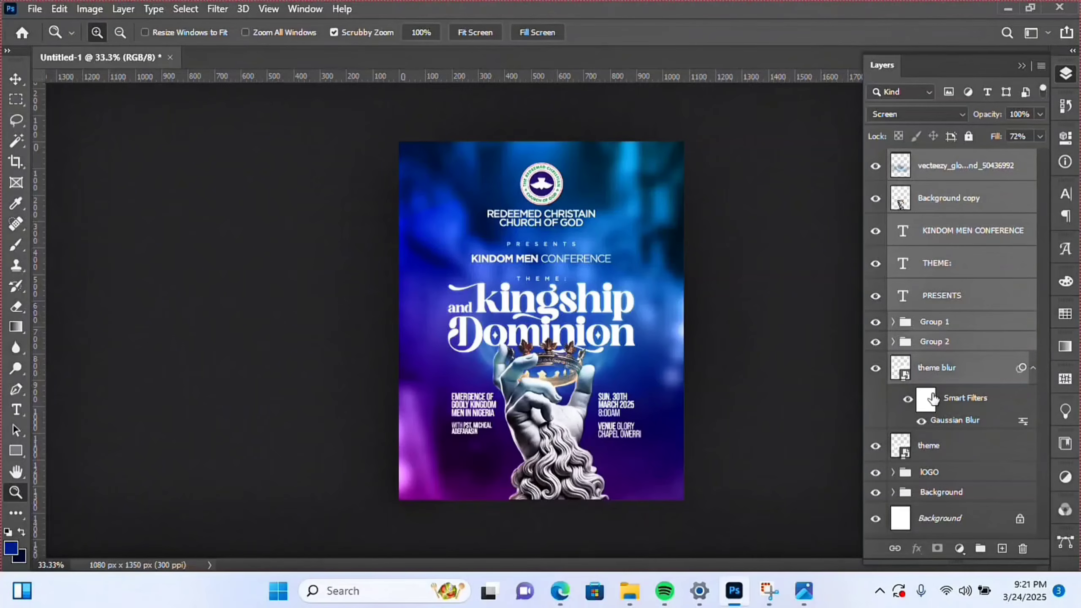
left_click(929, 453, "ctrl")
left_click(934, 477, "ctrl")
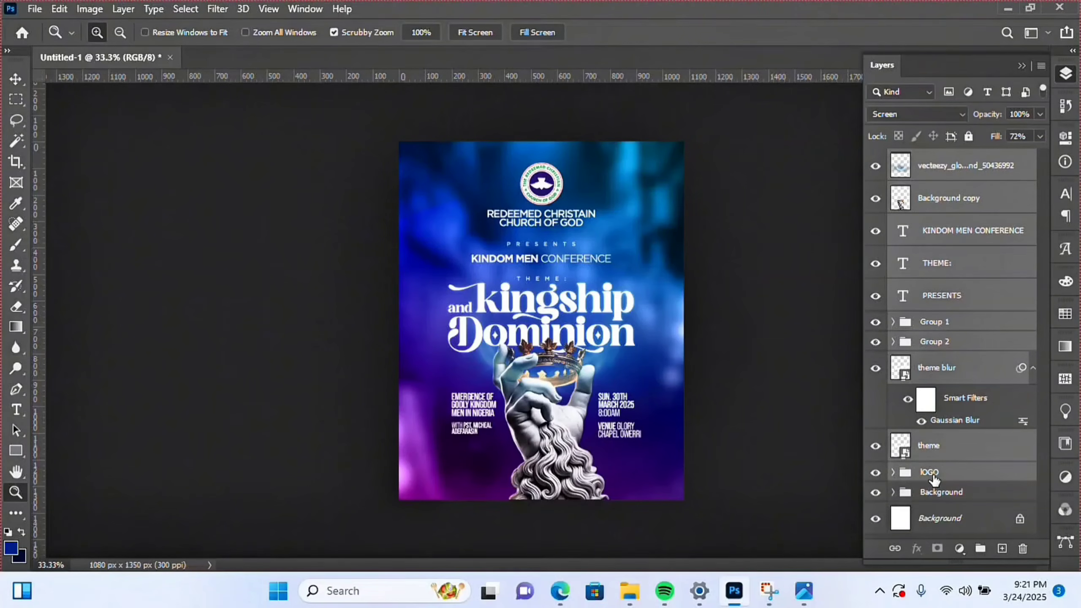
key("v")
key("Up")
key("Up")
key("Up")
key("Up")
key("Up")
key("Up")
key("Up")
key("Up")
key("Up")
key("Up")
key("Up")
key("Up")
key("Up")
key("Up")
key("Up")
key("Up")
key("Up")
key("Up")
key("Up")
key("Up")
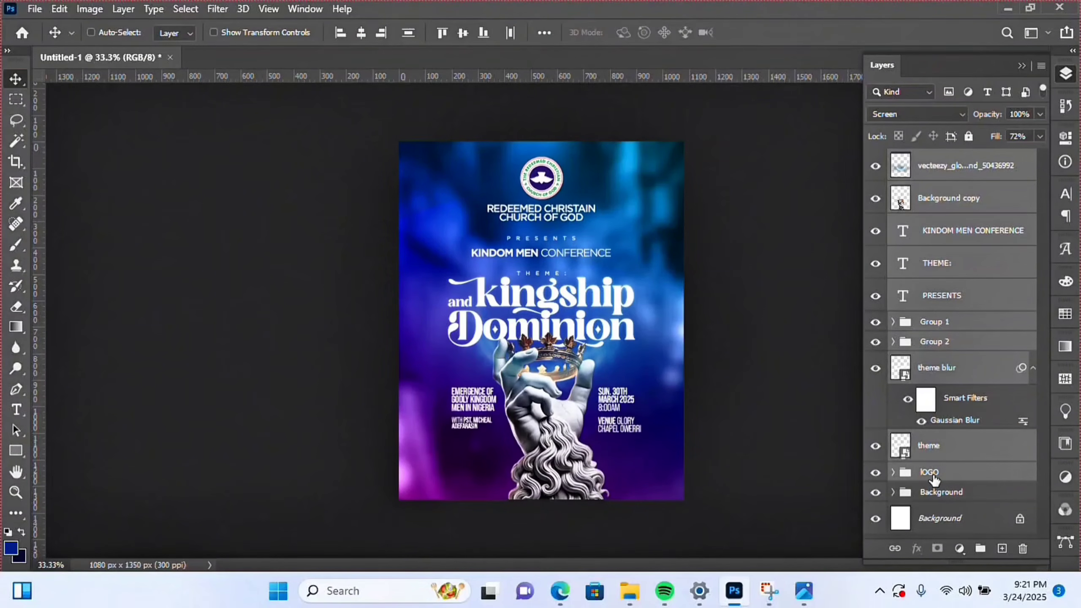
key("Up")
key("Up")
key("Up")
key("Up")
key("Up")
key("Up")
key("Up")
key("Up")
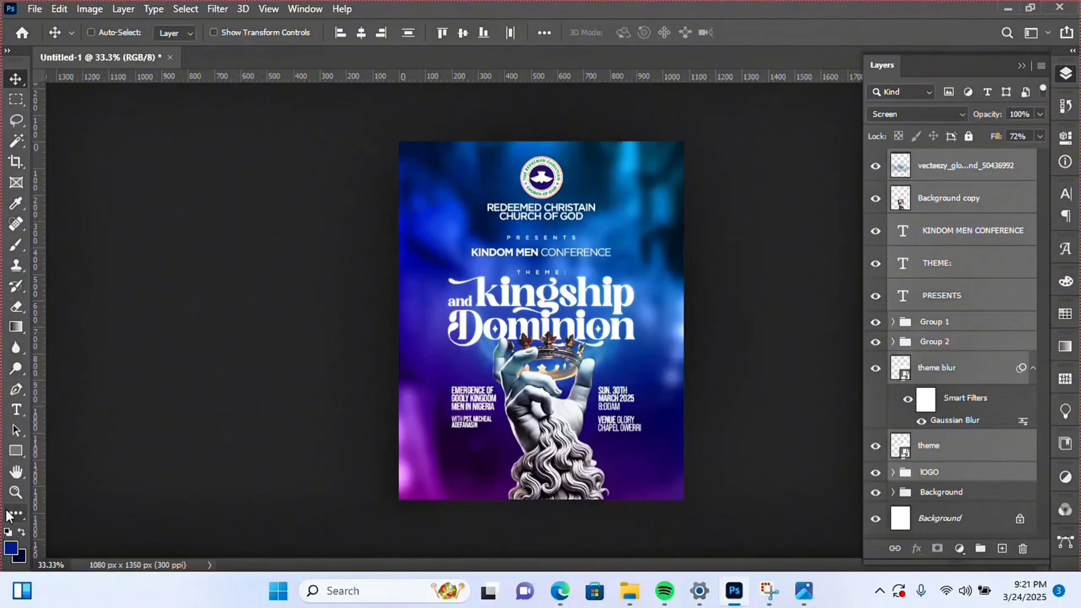
- Draw a wide rectangle near the flyer's bottom with a near-black fill
left_click(16, 450)
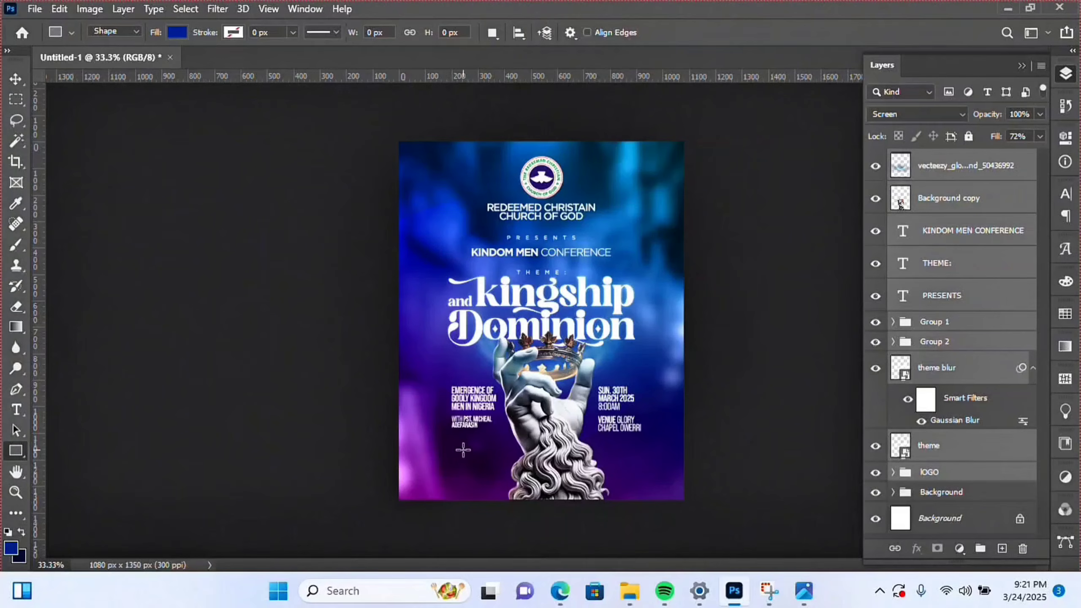
left_click_drag(463, 450, 630, 478)
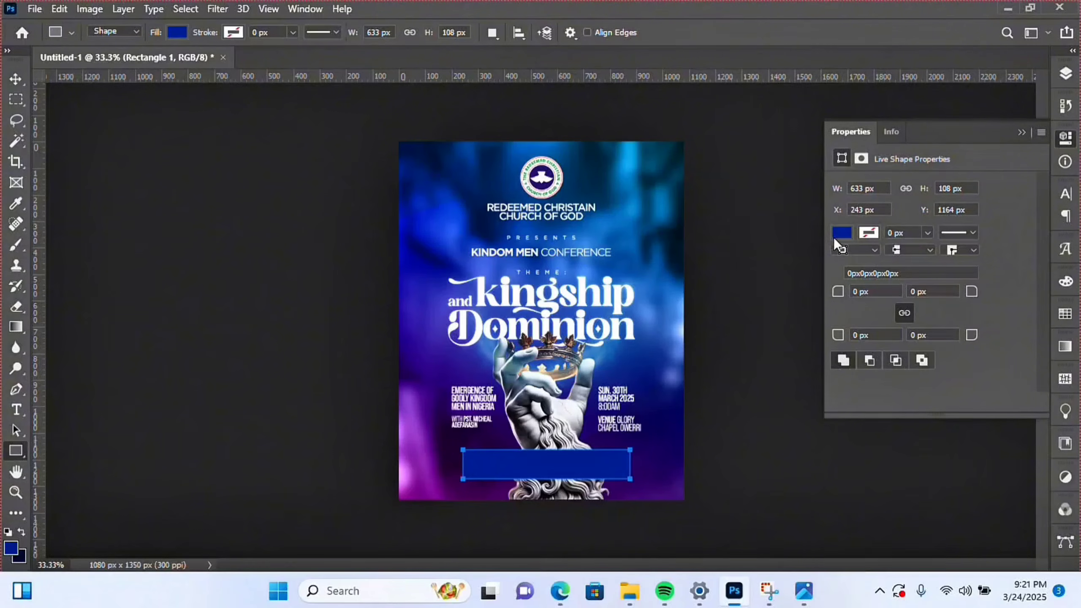
left_click(843, 233)
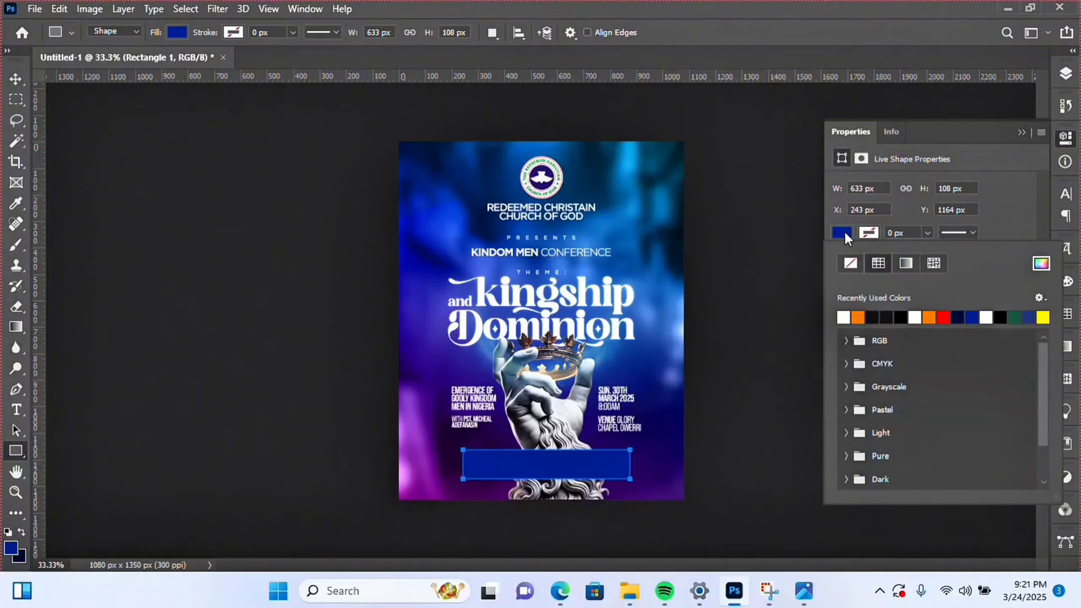
left_click(878, 314)
left_click(16, 80)
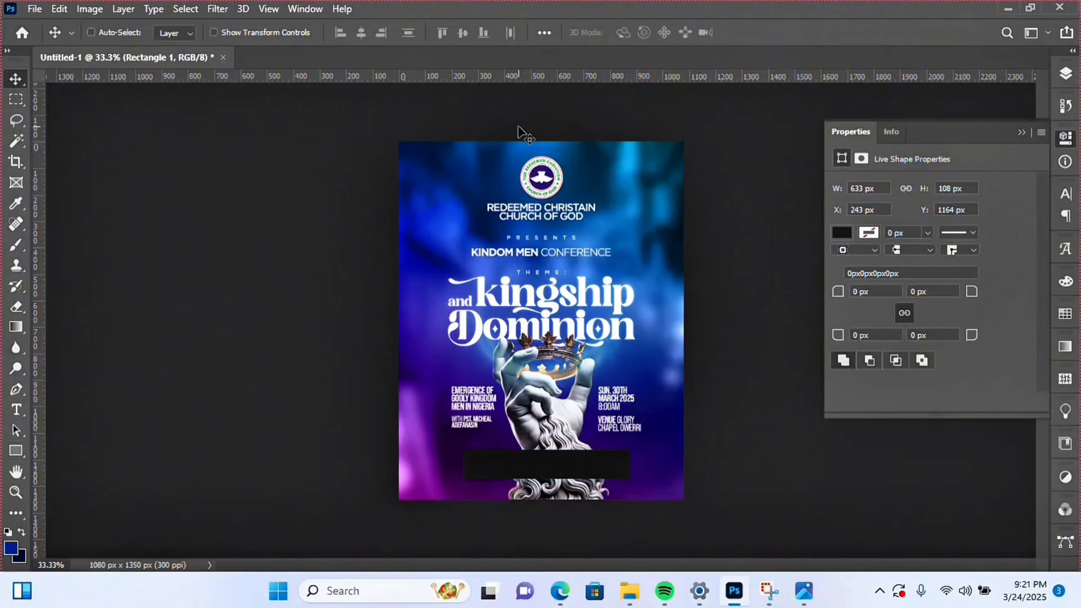
- Round the bar's corners to 7 px and set its blend mode to Multiply
left_click(1066, 73)
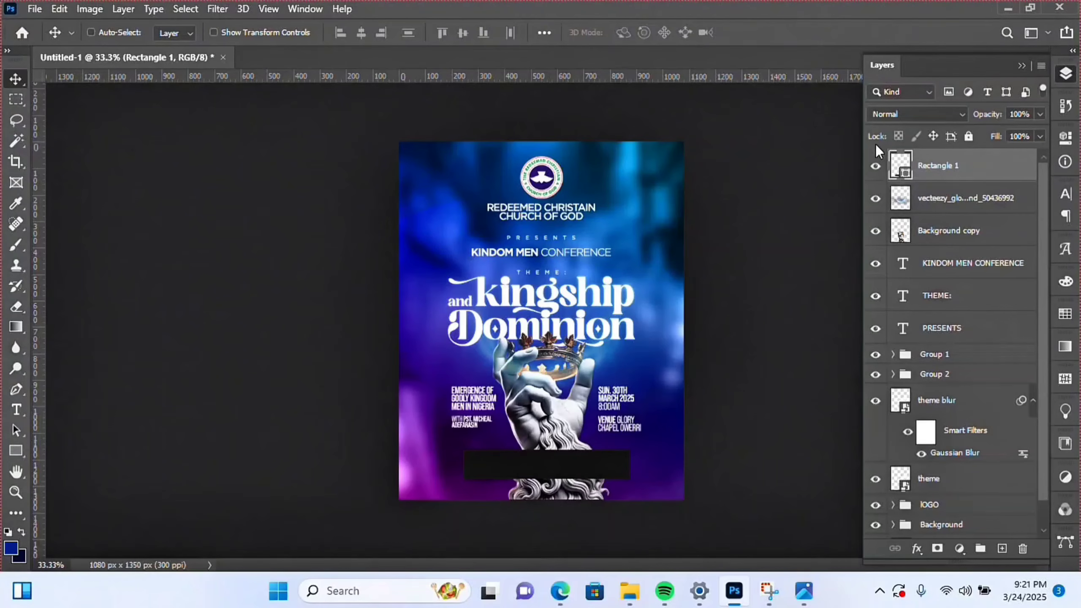
left_click(1066, 137)
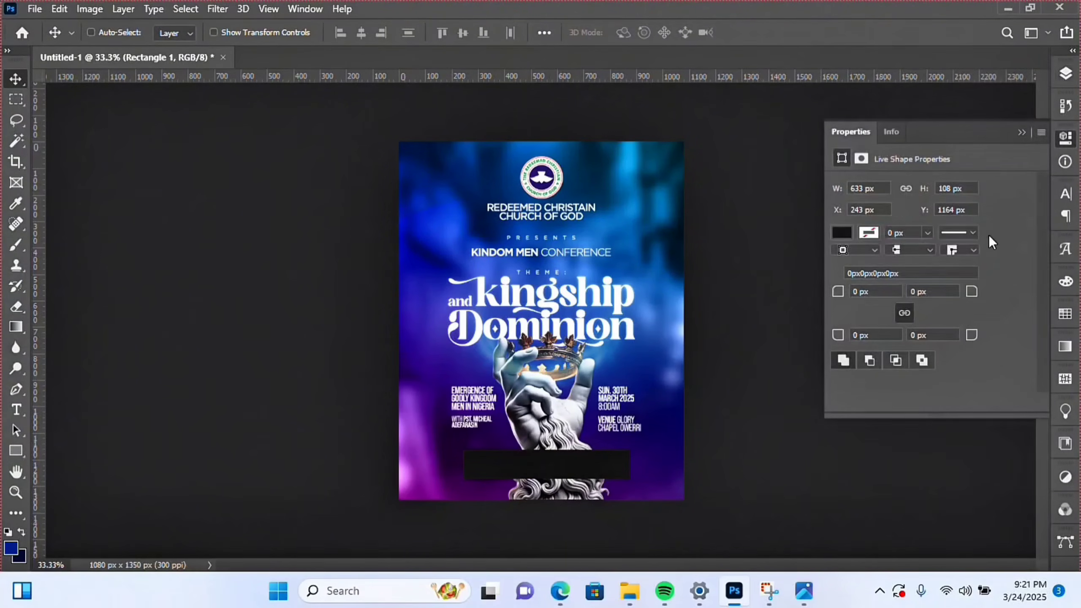
left_click_drag(841, 296, 849, 295)
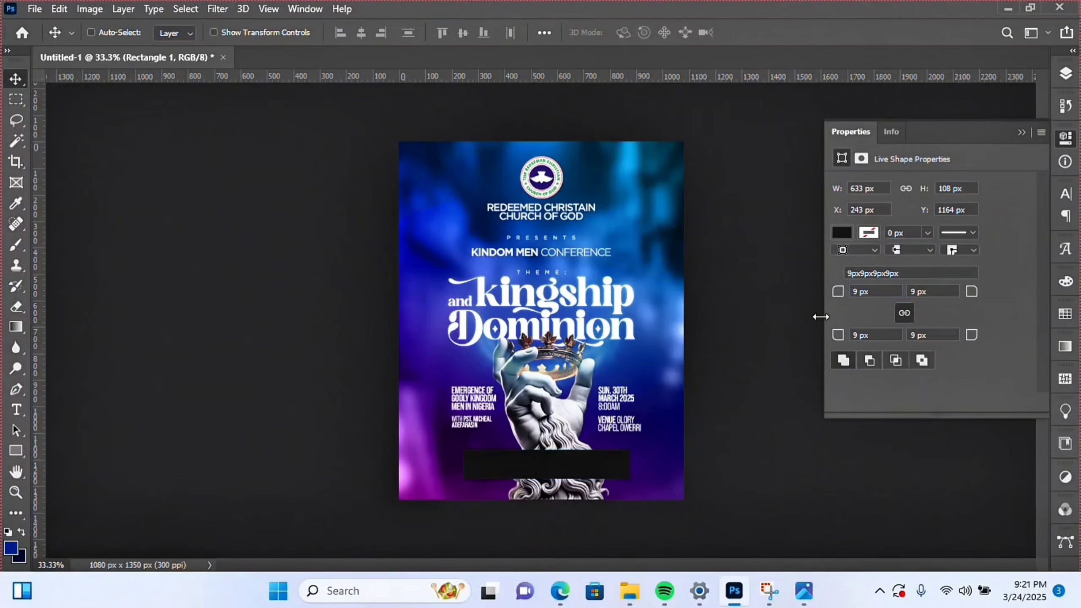
left_click(1066, 73)
left_click(937, 114)
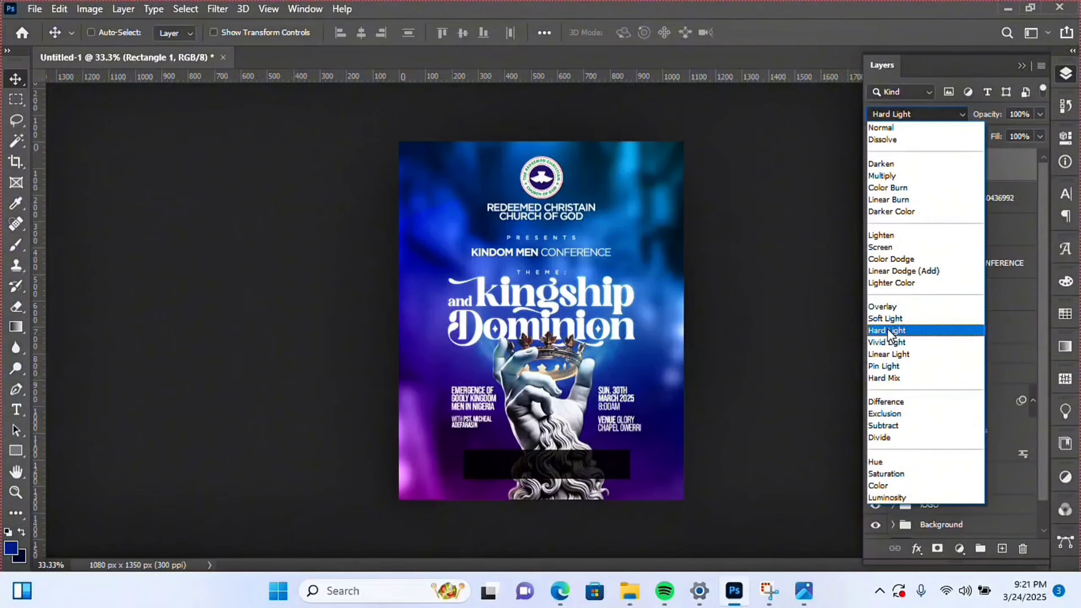
left_click(902, 180)
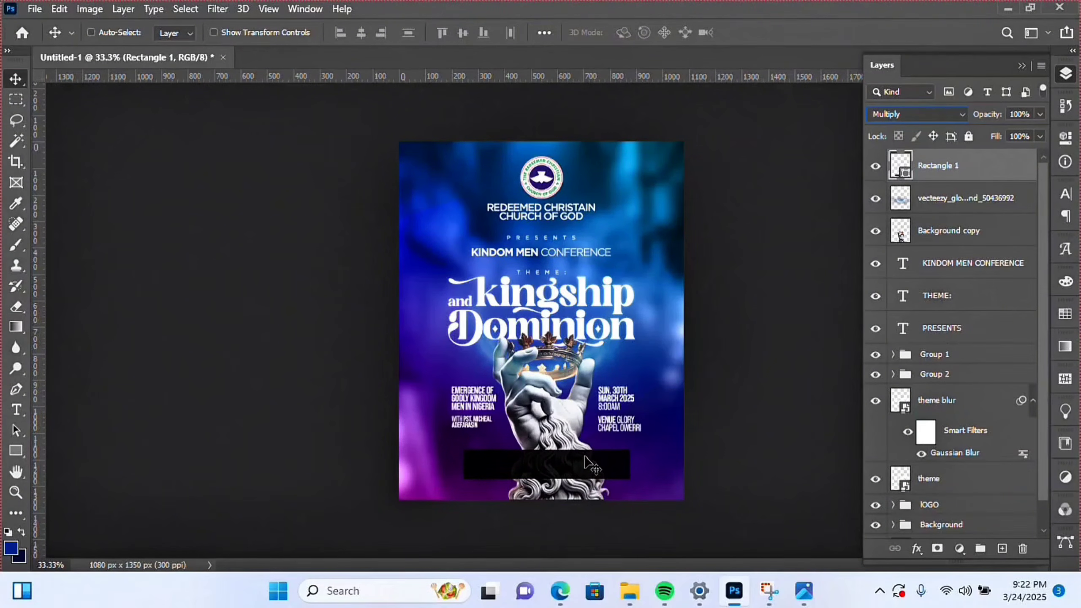
- Centre the black bar horizontally on the canvas and nudge it up three times
key("ctrl+a")
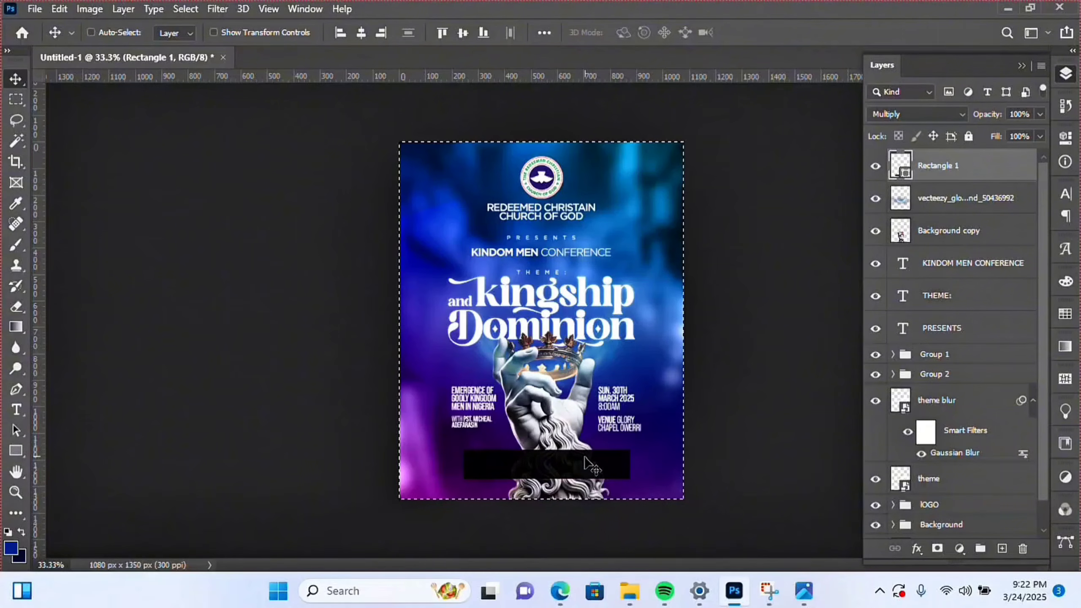
left_click(364, 37)
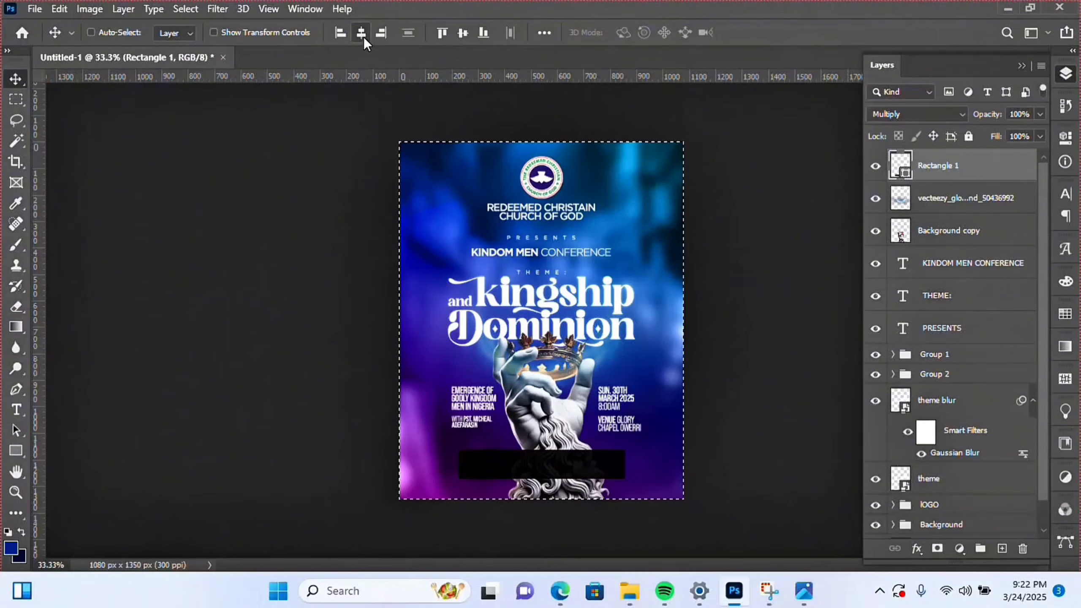
key("ctrl+d")
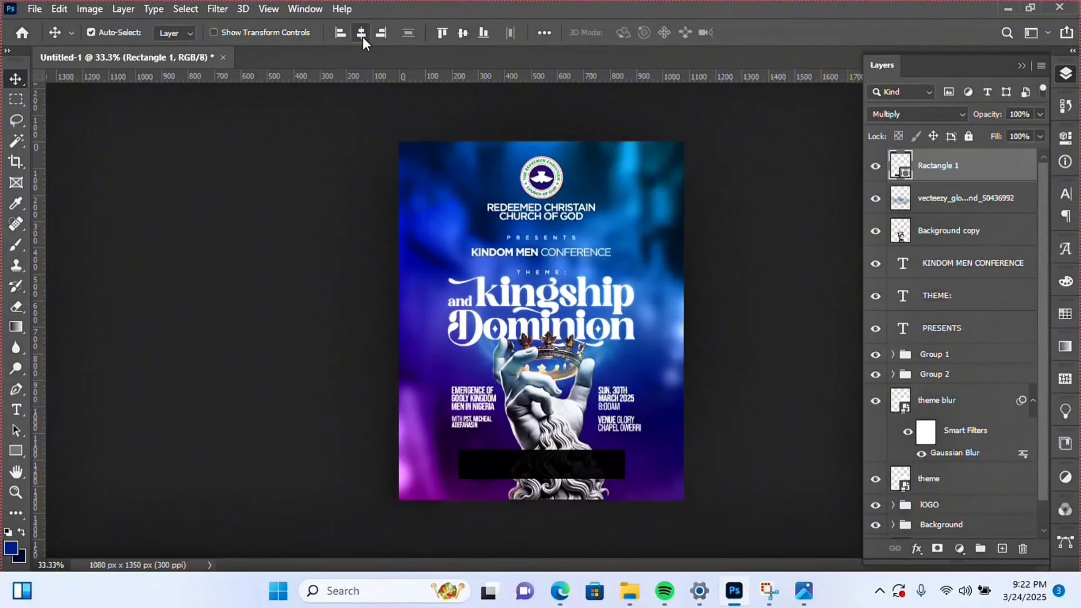
key("Up")
key("Up")
key("Up")
key("Up")
key("Up")
key("Up")
key("Up")
key("Up")
key("Up")
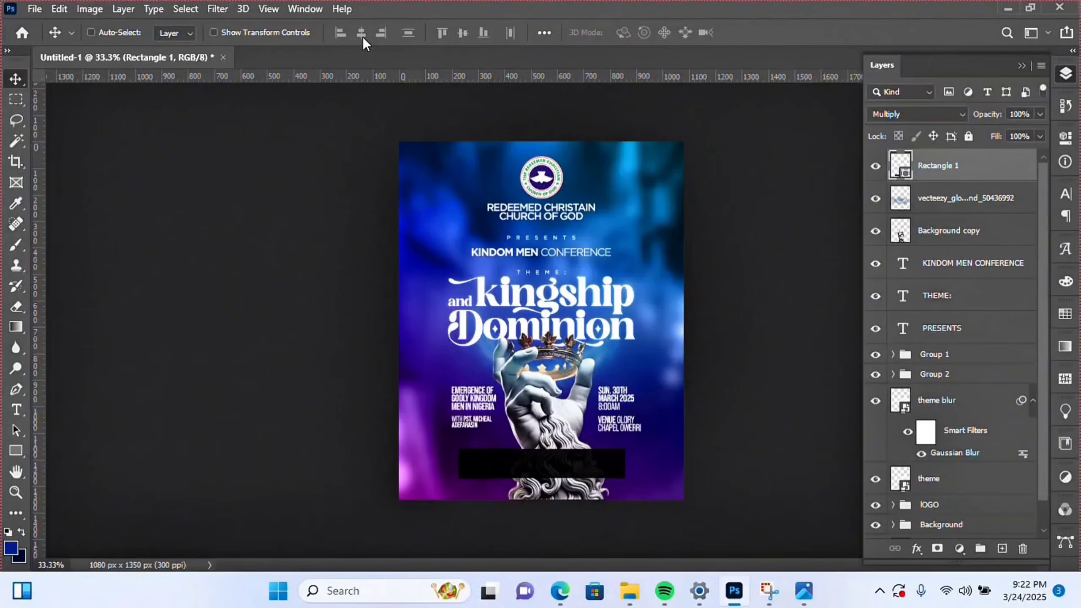
key("Up")
key("Up")
key("Up")
key("Up")
key("Up")
key("Up")
key("Up")
key("Up")
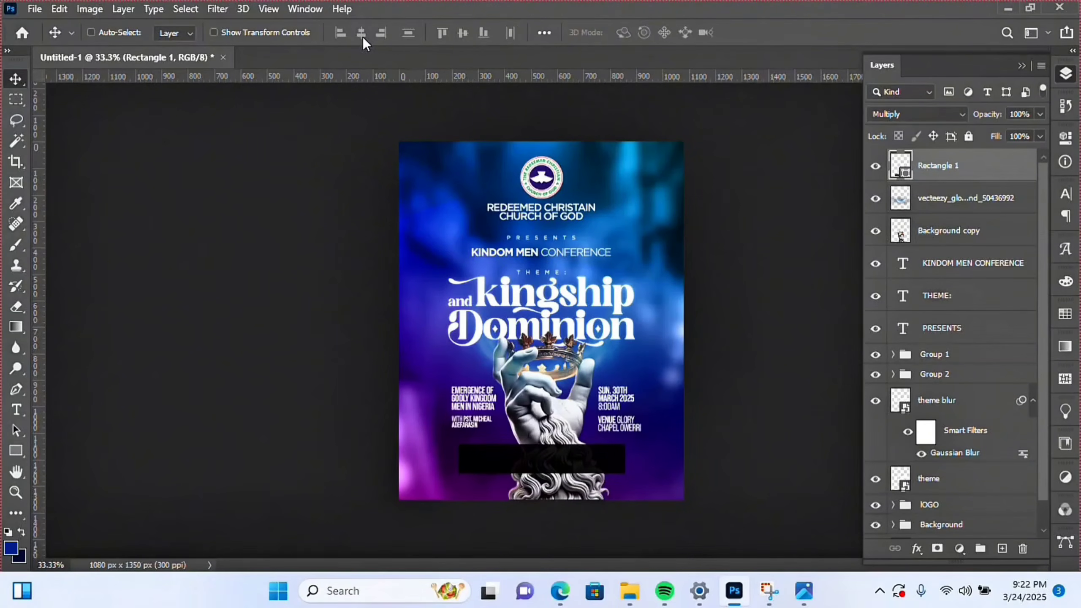
key("Up")
key("Up")
key("Up")
key("Up")
key("Up")
- Stretch the bar downward to 113.89% of its height
key("ctrl+t")
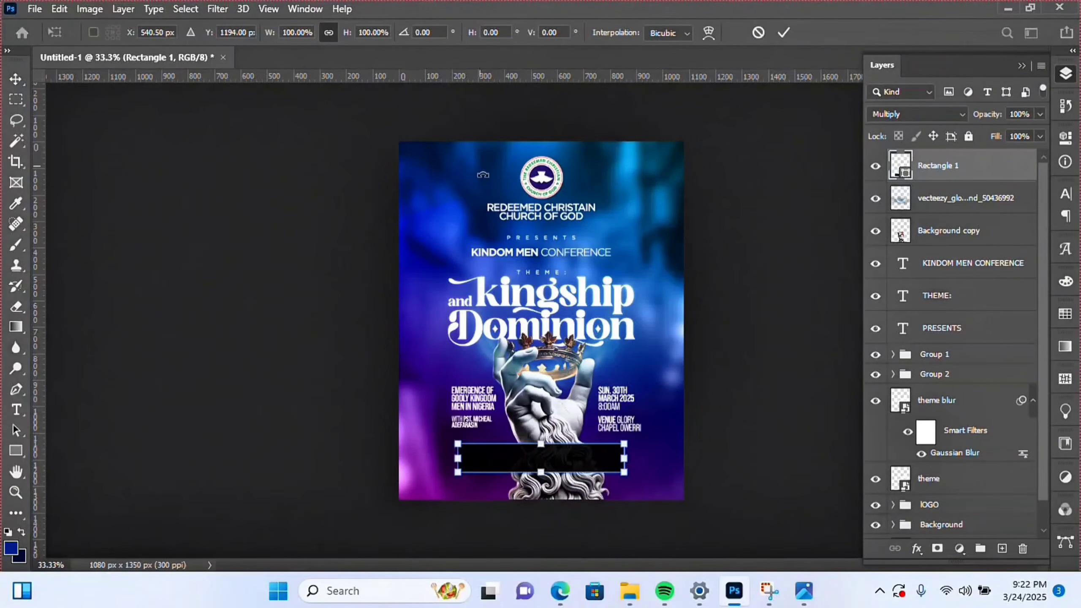
left_click_drag(541, 472, 540, 475)
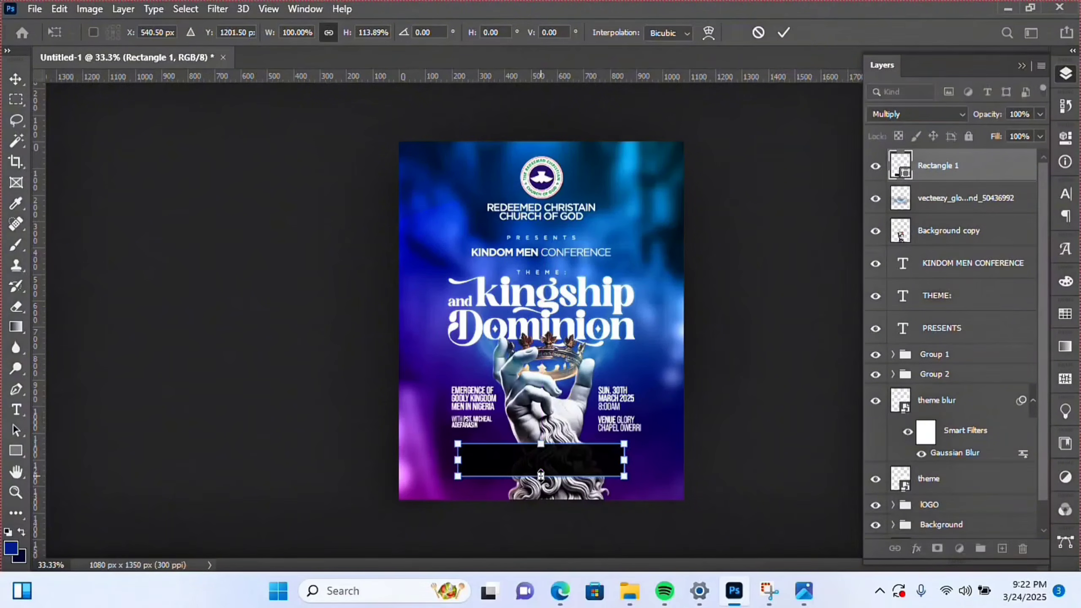
key("Return")
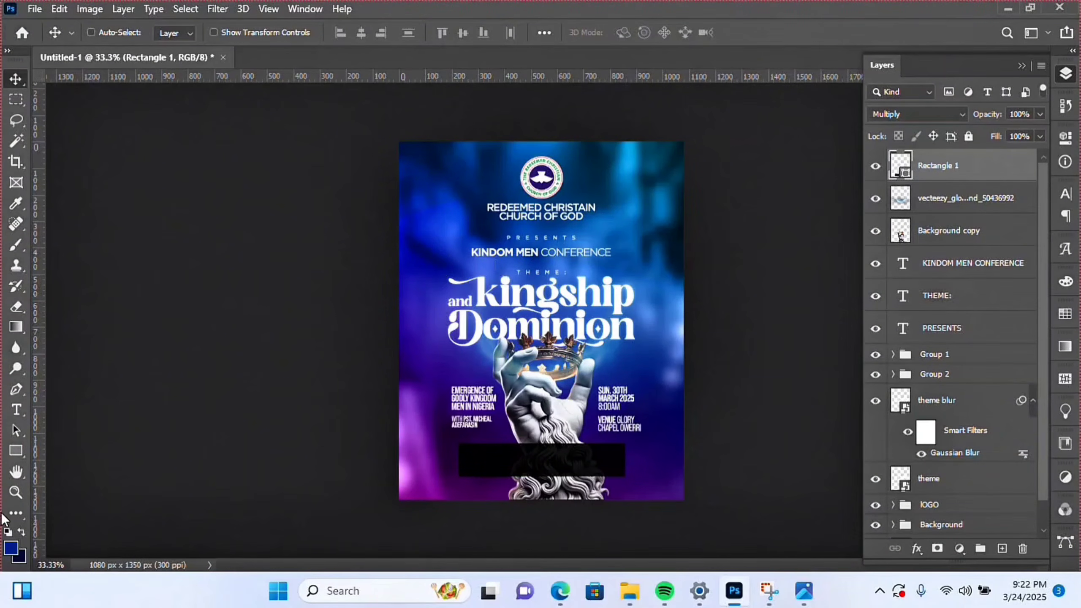
left_click(15, 492)
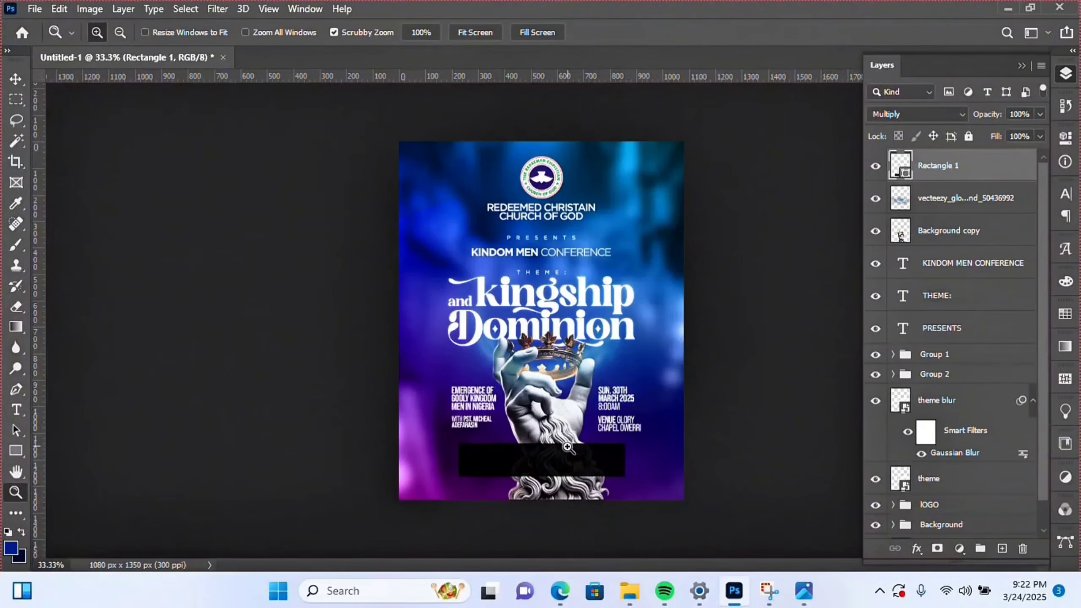
- Centre the glowing blue energy ring layer horizontally on the canvas
left_click(15, 79)
right_click(576, 372)
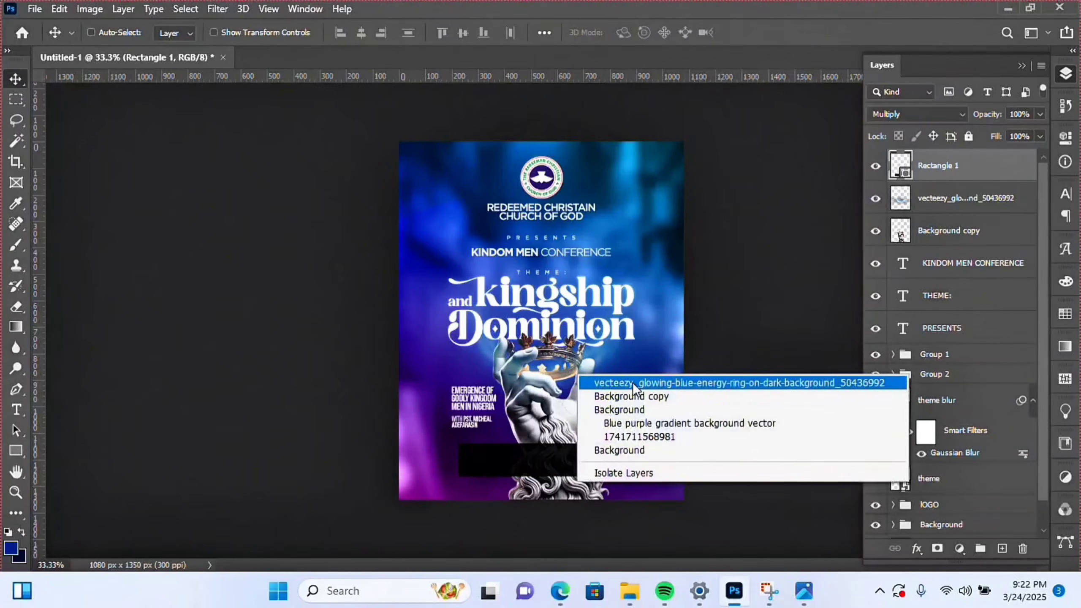
left_click(634, 382)
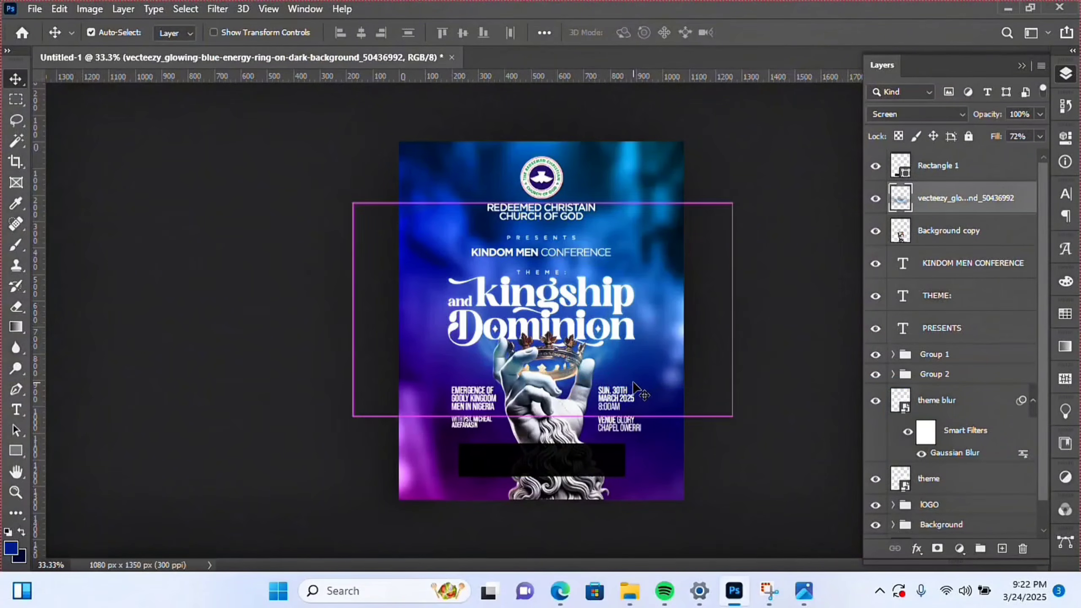
key("ctrl+a")
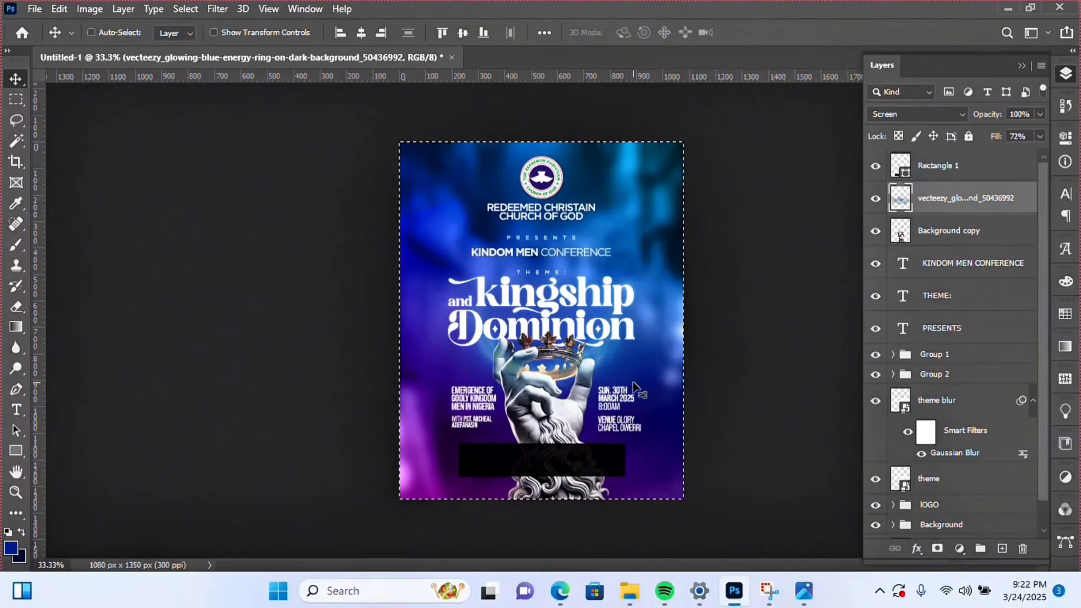
left_click(361, 32)
key("ctrl+d")
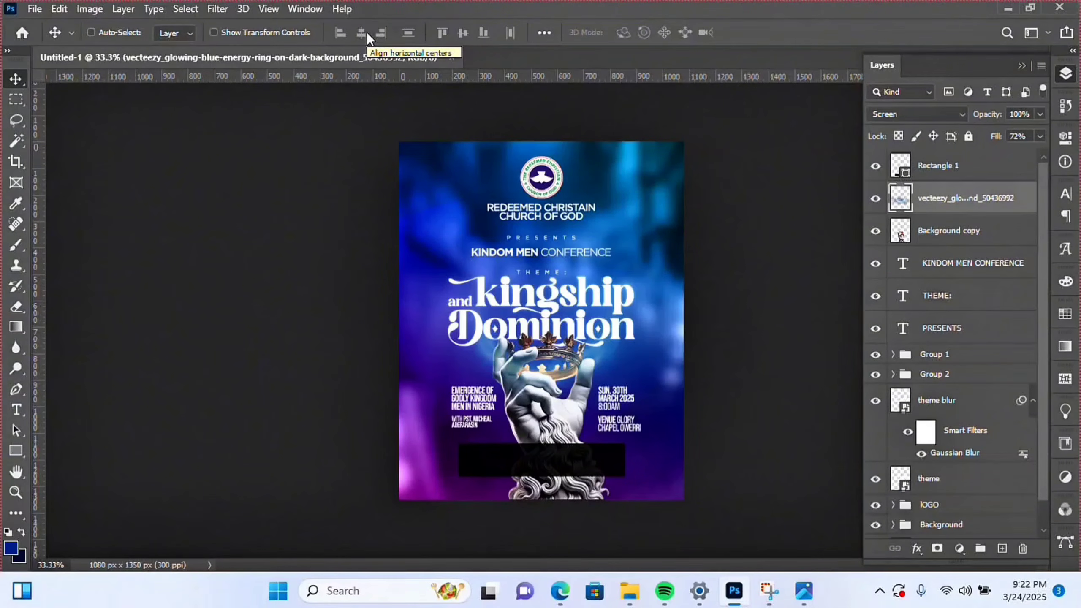
left_click(362, 33)
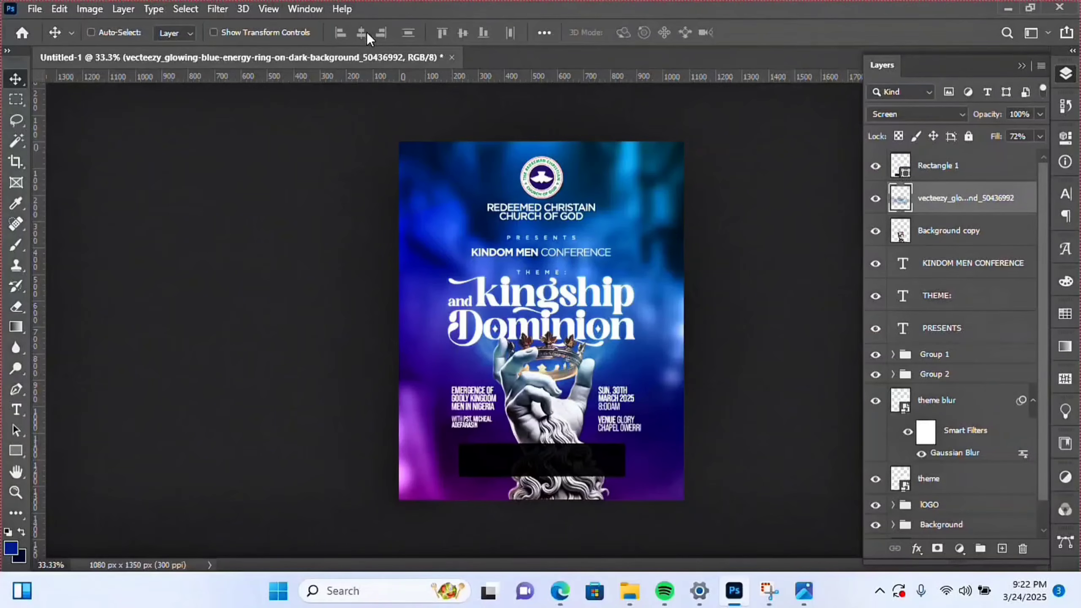
- Scale the church logo and name down to 97.53% and nudge them down
right_click(548, 174)
left_click(574, 182)
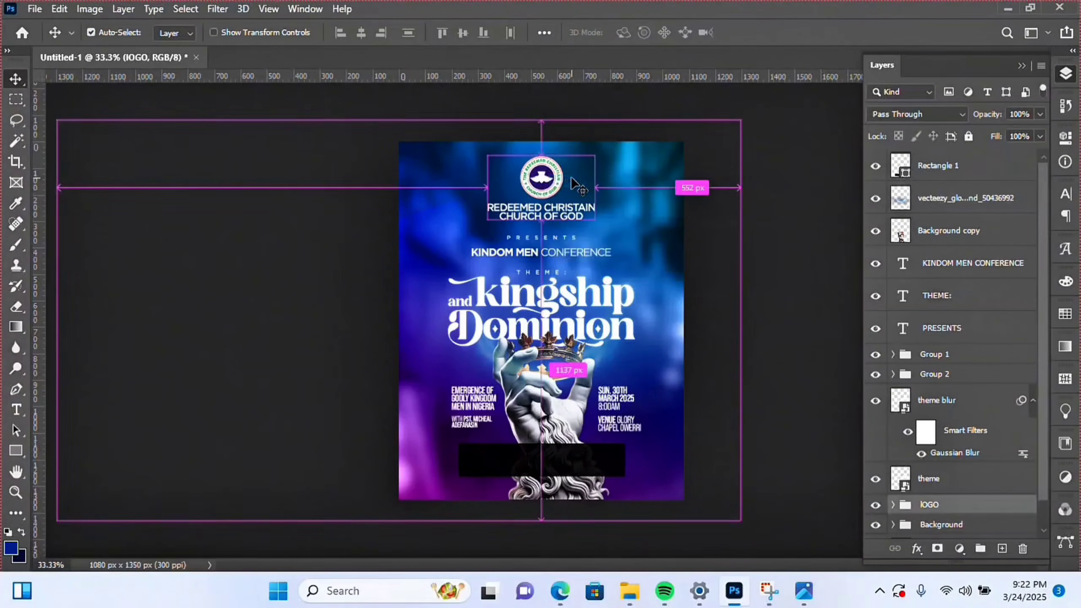
key("ctrl+t")
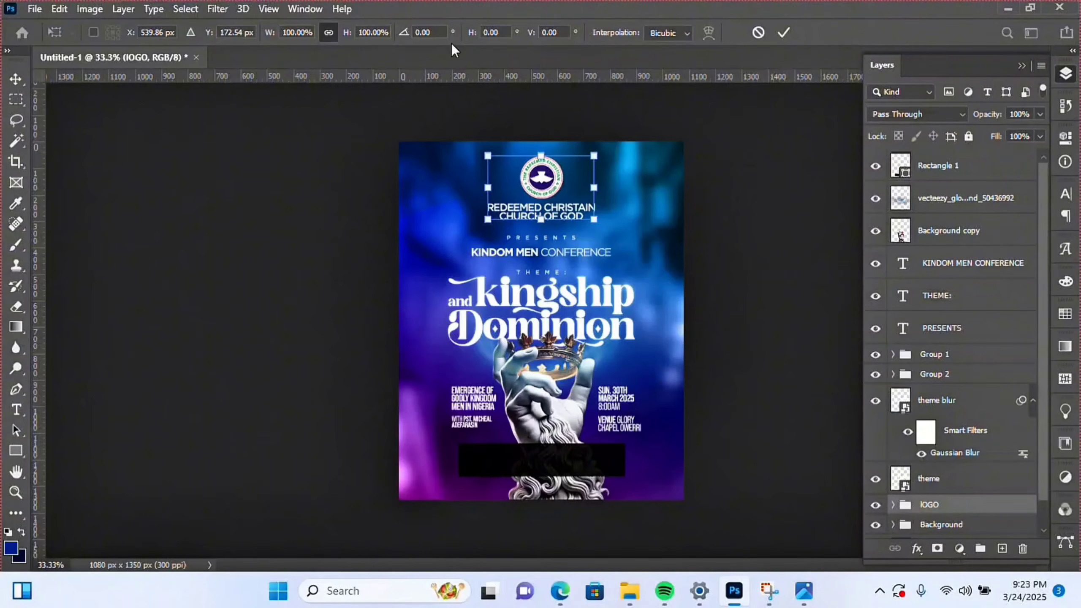
left_click_drag(546, 157, 548, 164)
key("Return")
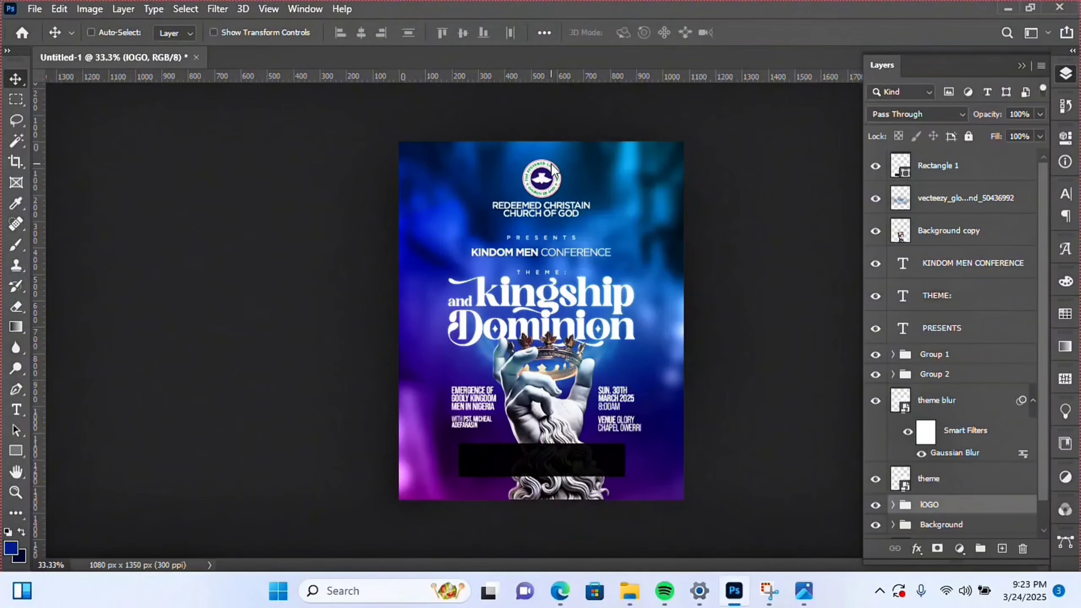
key("Down")
key("Down")
key("Down")
key("Down")
key("Down")
key("Down")
key("Down")
key("Down")
key("Down")
key("Down")
key("Down")
key("Down")
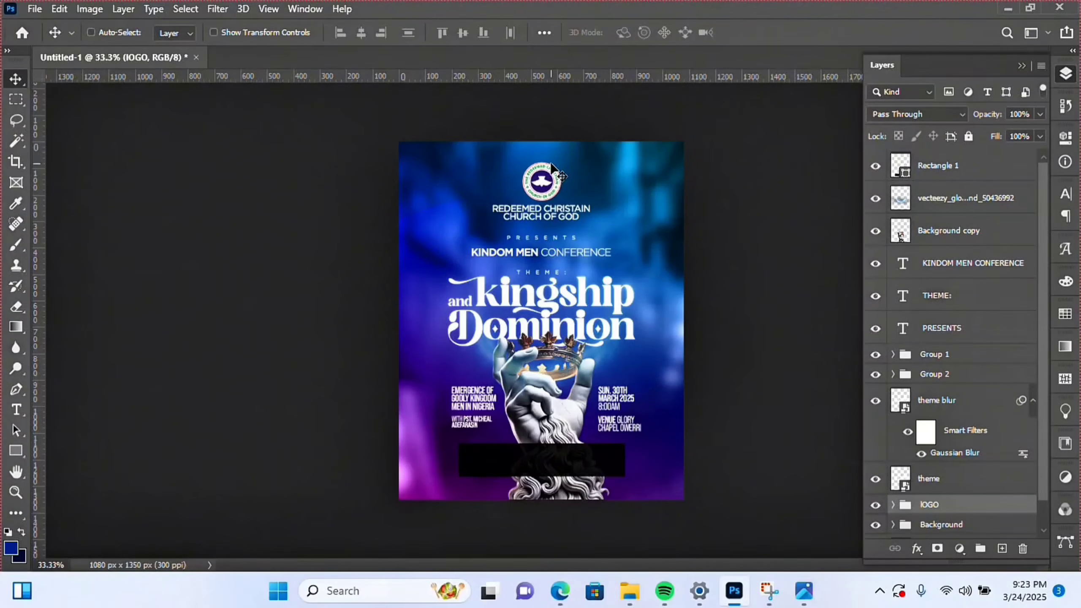
- Zoom to 100% on the lower flyer and select the guest speaker text layer
left_click(12, 496)
left_click(554, 470)
left_click(515, 440)
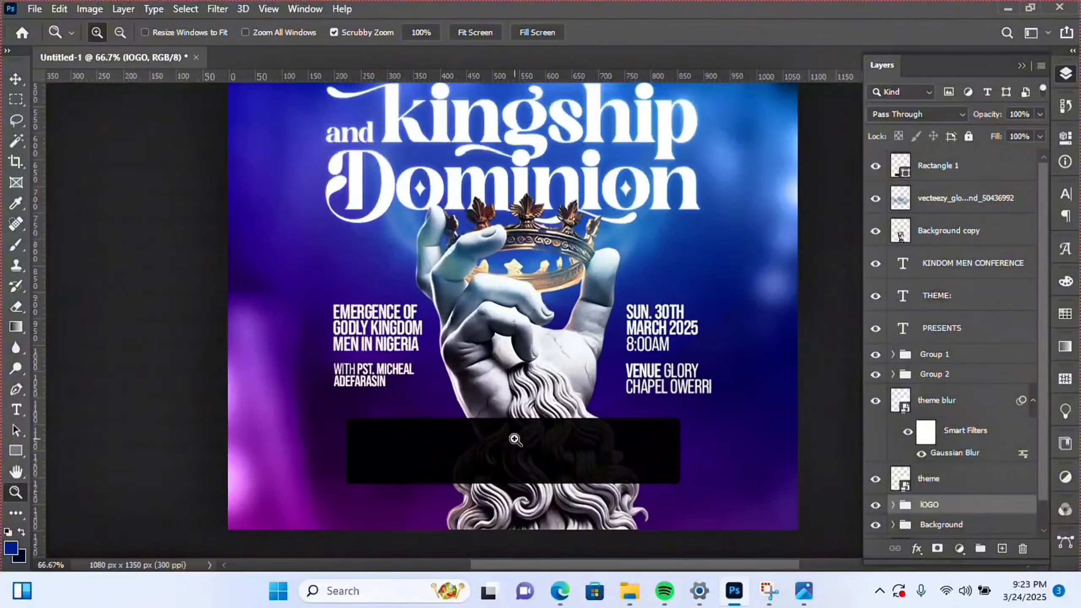
left_click(515, 439)
scroll(518, 419, "down", 1)
key("v")
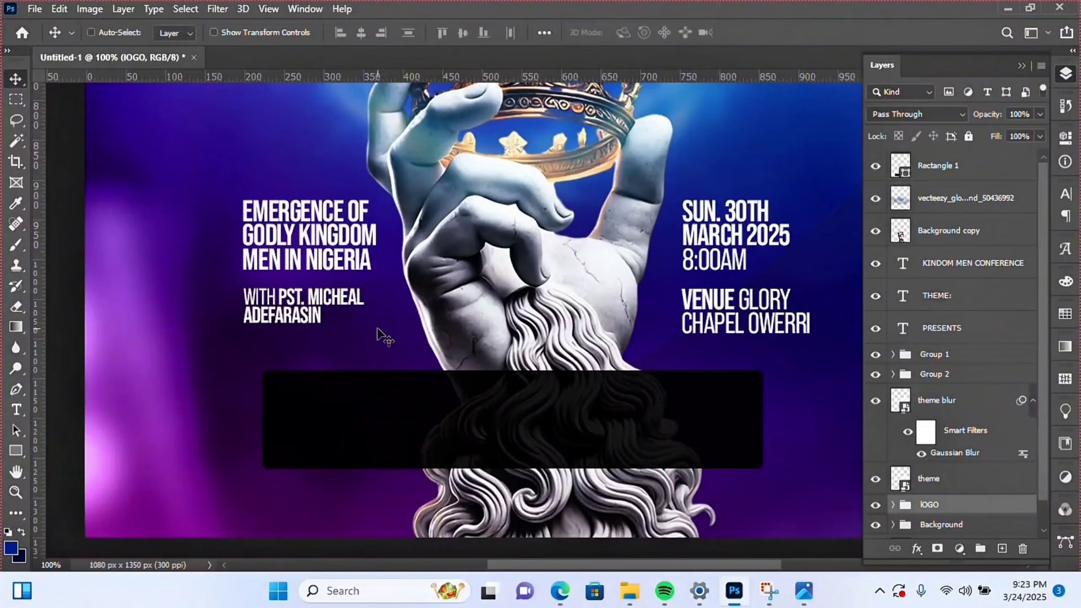
right_click(325, 301)
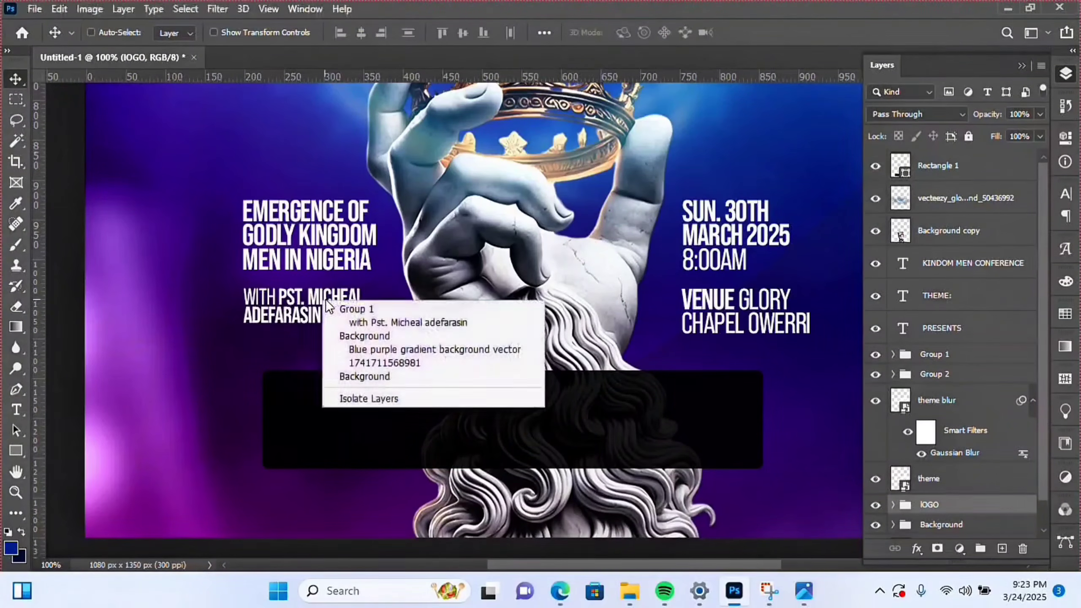
left_click(398, 322)
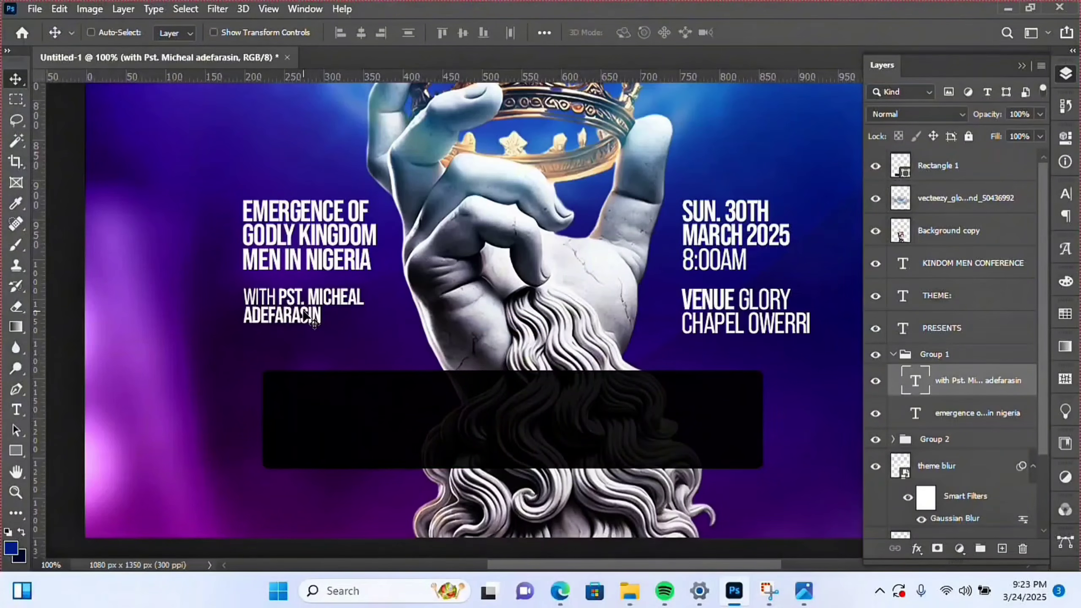
- Duplicate the speaker text layer and drag the copy toward the top of the stack
left_click_drag(305, 312, 344, 340)
key("ctrl")
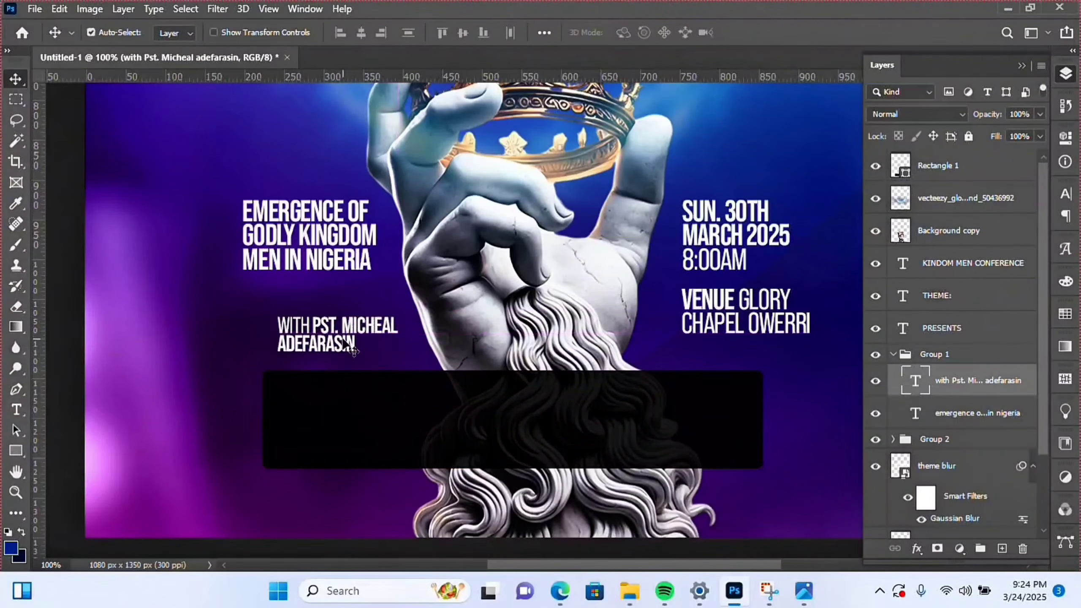
key("ctrl+z")
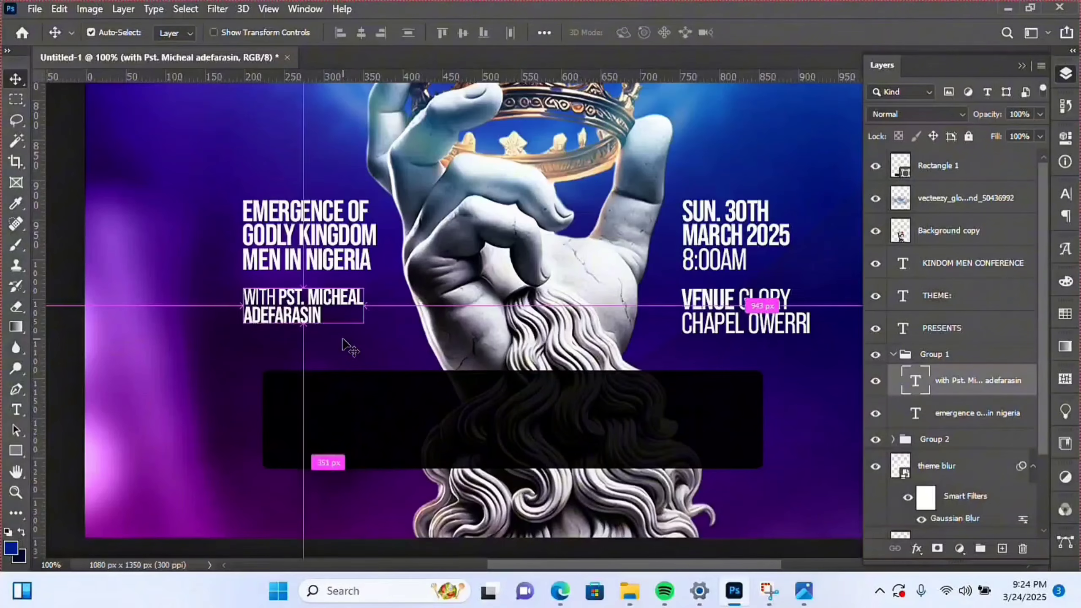
key("ctrl+j")
left_click_drag(969, 381, 943, 159)
- Move the copied text onto the black bar and retype it as FEATURING with tracking 500
left_click_drag(333, 310, 523, 418)
key("t")
left_click(515, 403)
key("ctrl+a")
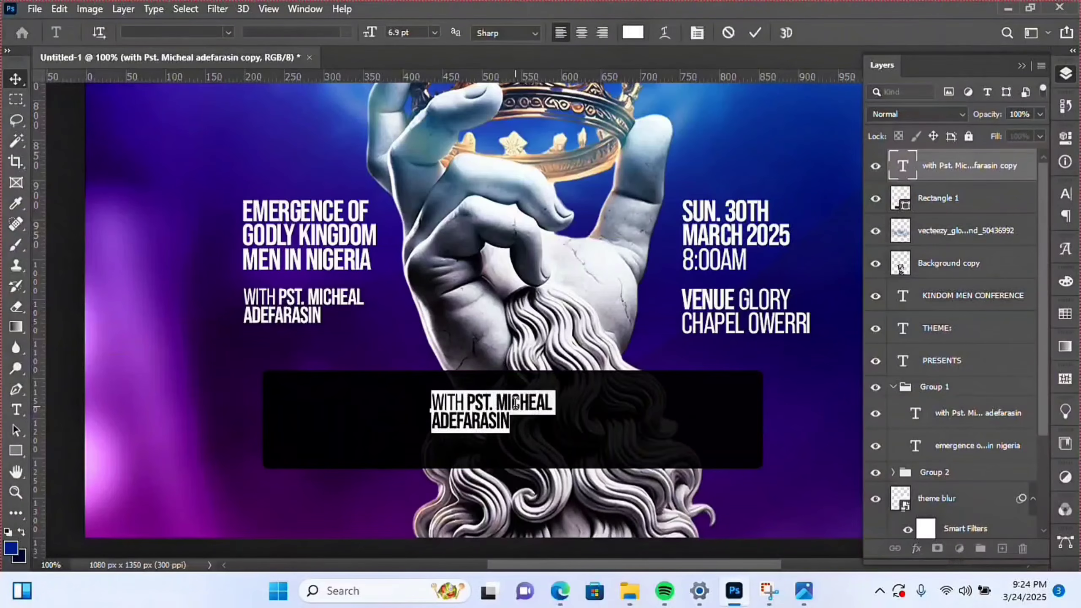
type("FE")
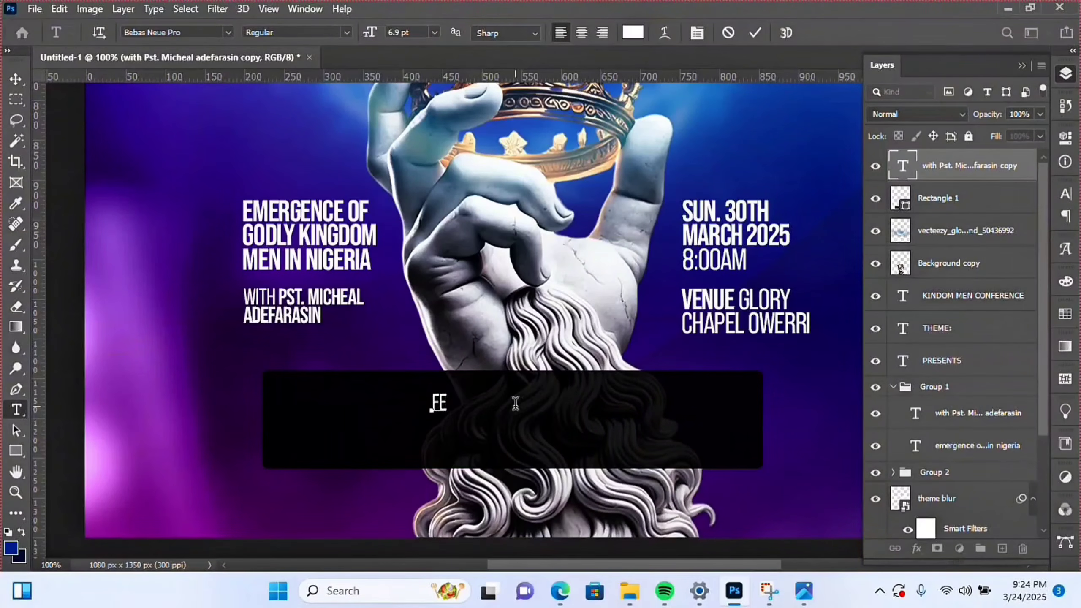
type("ATURING")
key("ctrl+a")
left_click(697, 33)
left_click(980, 251)
type("500")
key("ctrl+Return")
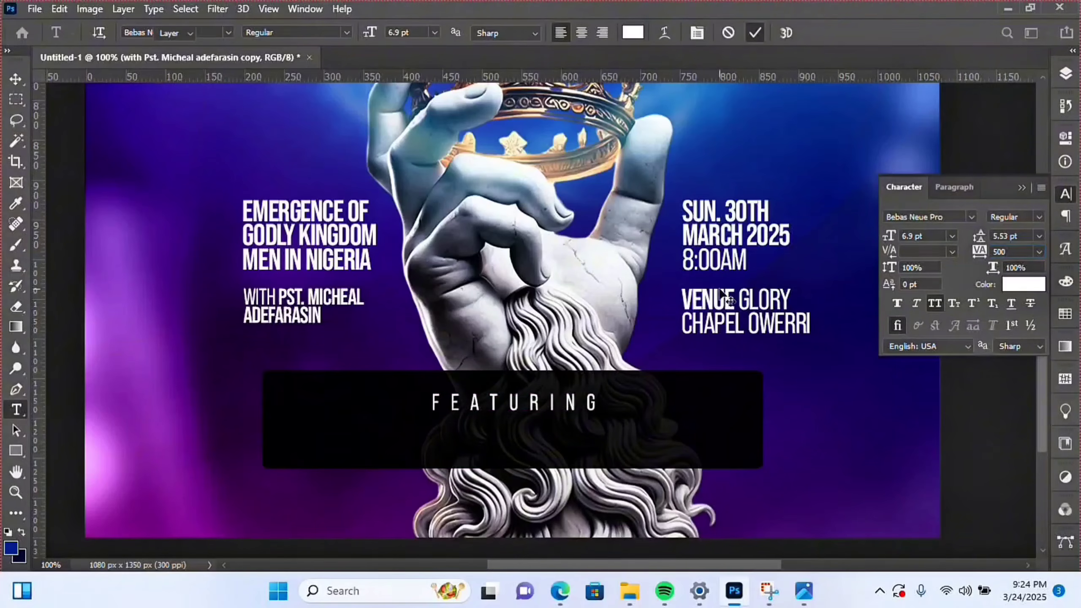
- Centre FEATURING horizontally, shrink it slightly and nudge it up
key("ctrl+a")
left_click(361, 33)
key("ctrl+d")
key("ctrl+t")
left_click_drag(605, 415, 574, 411)
key("Return")
key("shift+Up")
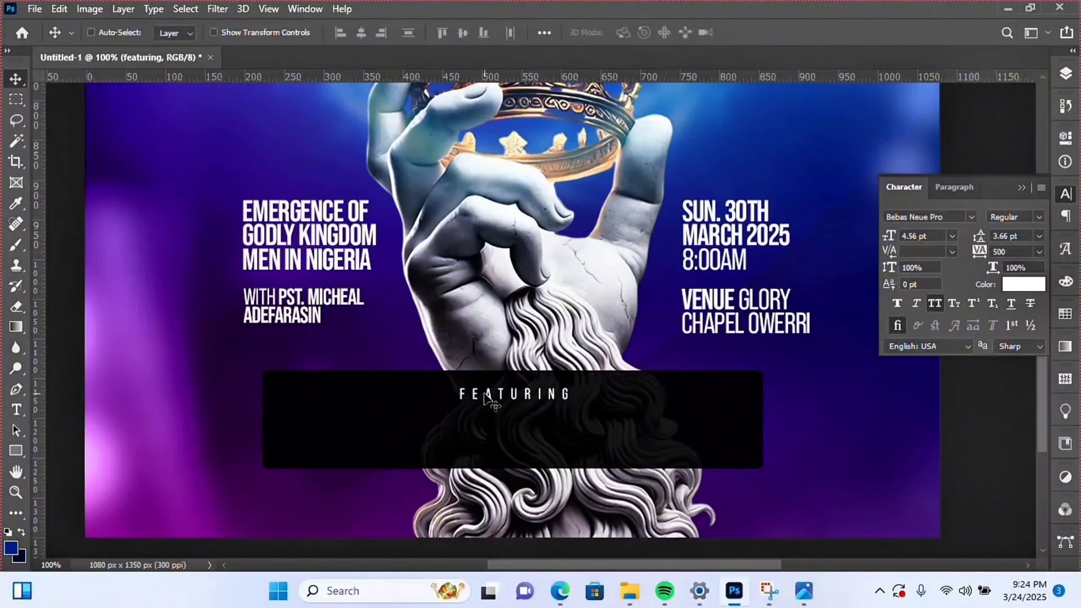
- Recolour the FEATURING text yellow-orange
double_click(485, 394)
left_click(1022, 284)
left_click(879, 475)
left_click_drag(824, 313, 835, 267)
left_click(1021, 289)
left_click(755, 33)
- Add a tightly spaced two-line text: 'PANEL DISCUSIONS, HEALTH TALK,' / 'GYM AND FITNESS, GAMES ETC.'
key("t")
left_click(318, 416)
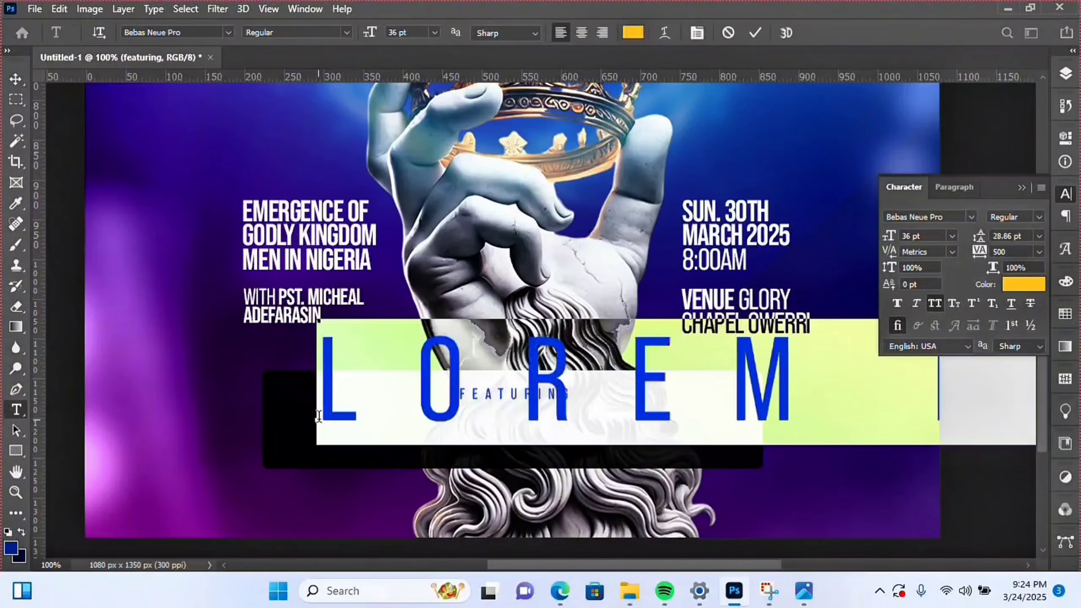
left_click(1039, 251)
left_click(1022, 289)
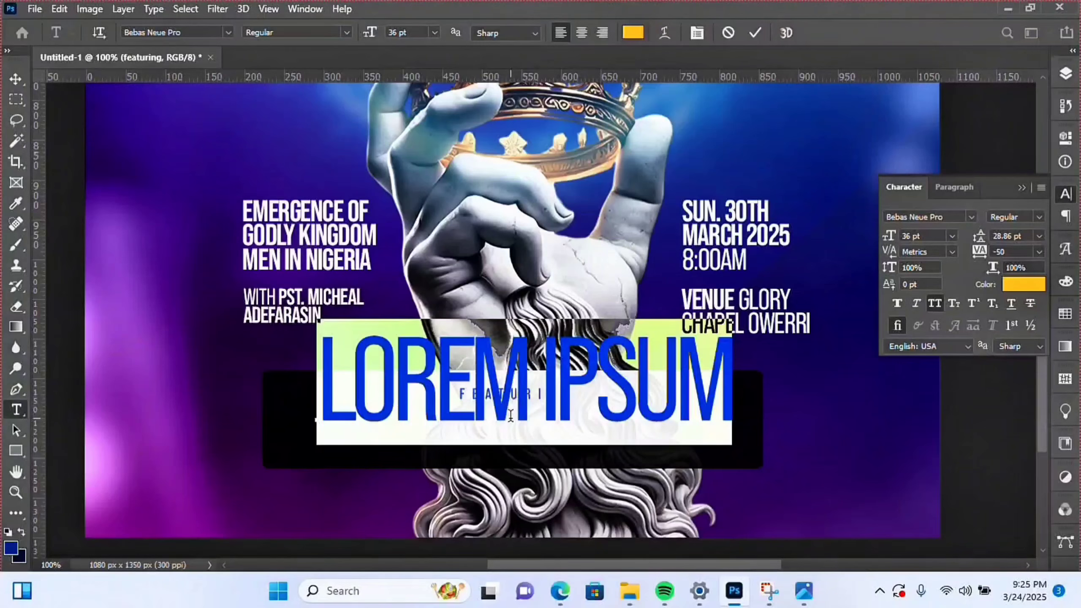
type("PANEL DISCU")
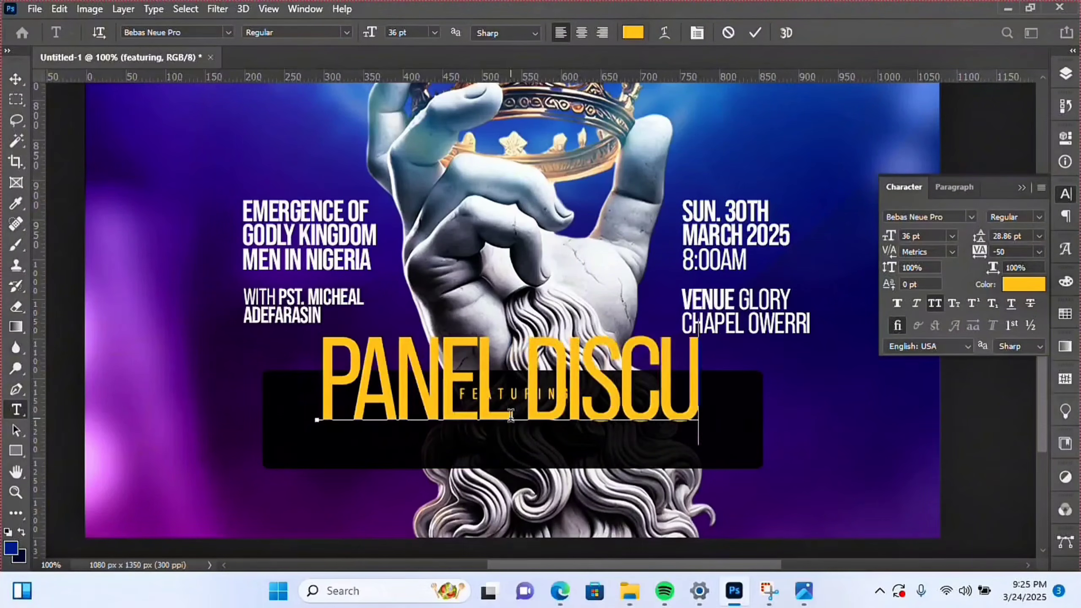
type("SIONS, HEALTH TALK")
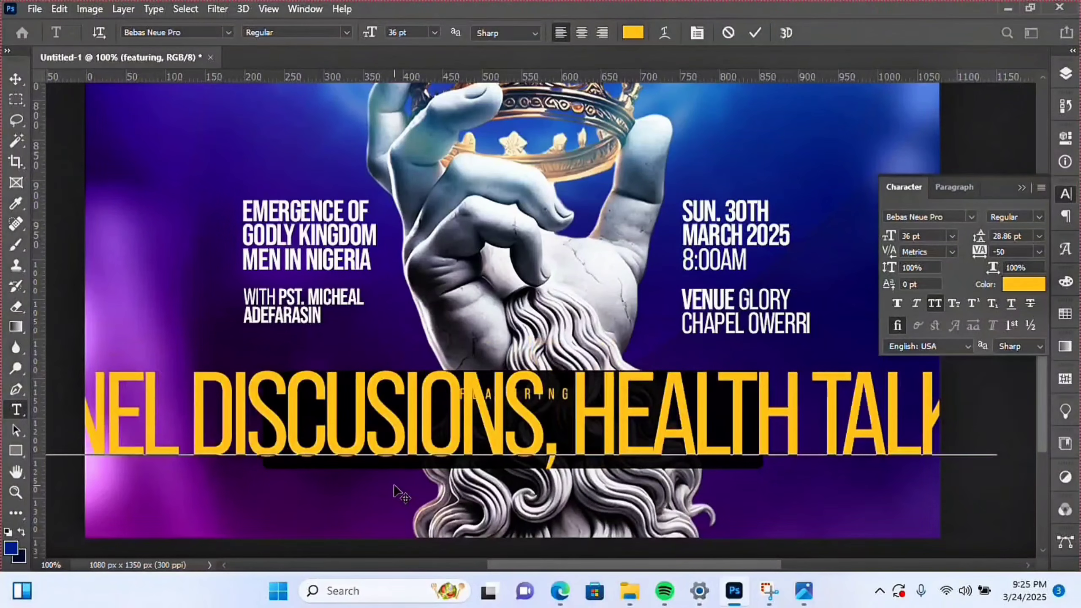
type(",")
key("Return")
type("GYM AND FITNESS, GAMES")
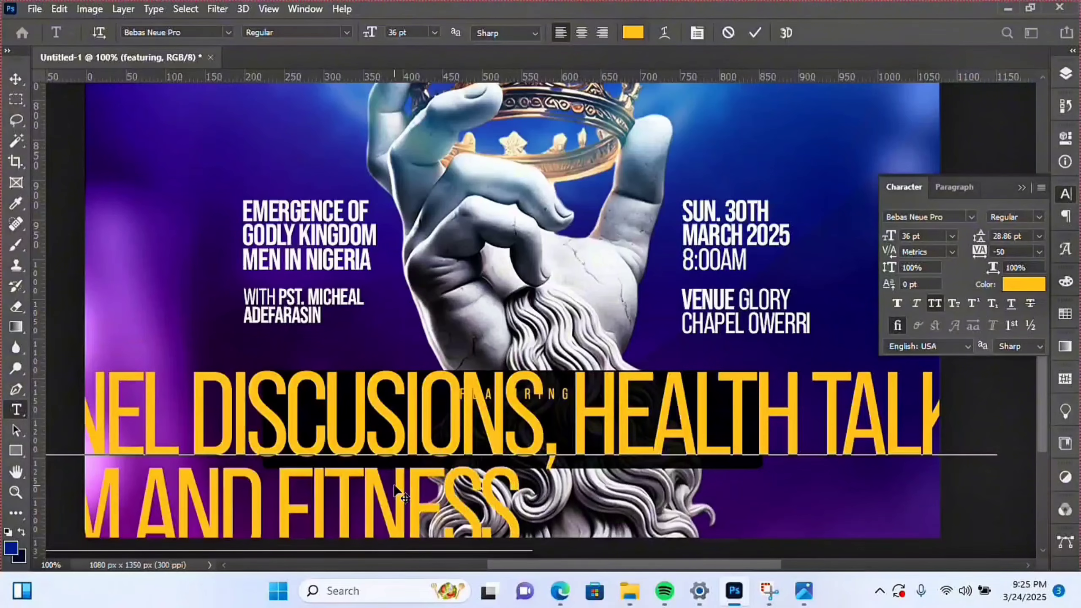
type(" AND")
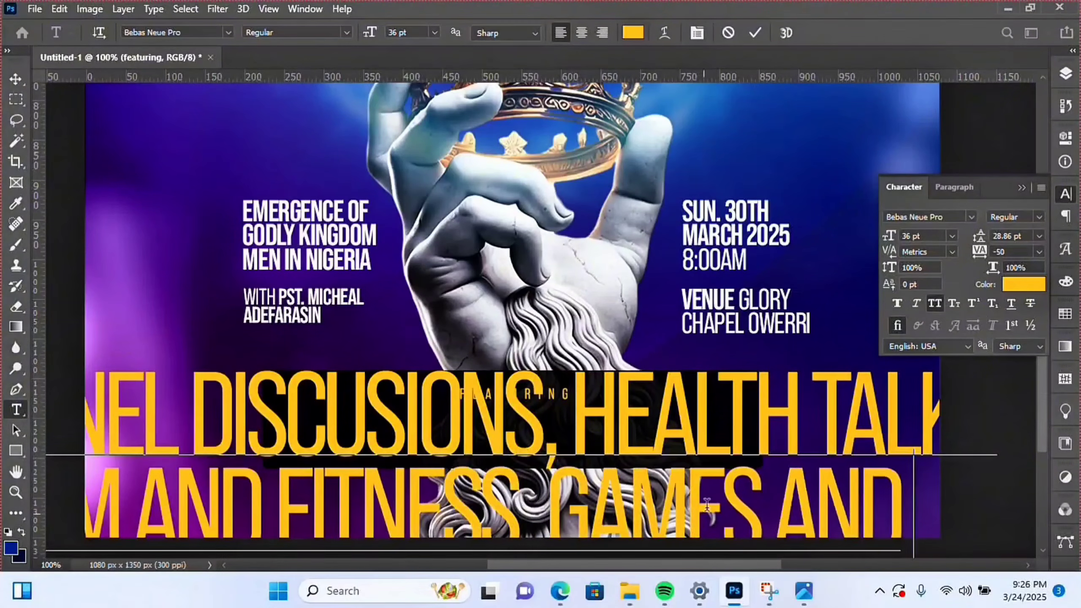
double_click(636, 433)
type("ETC.")
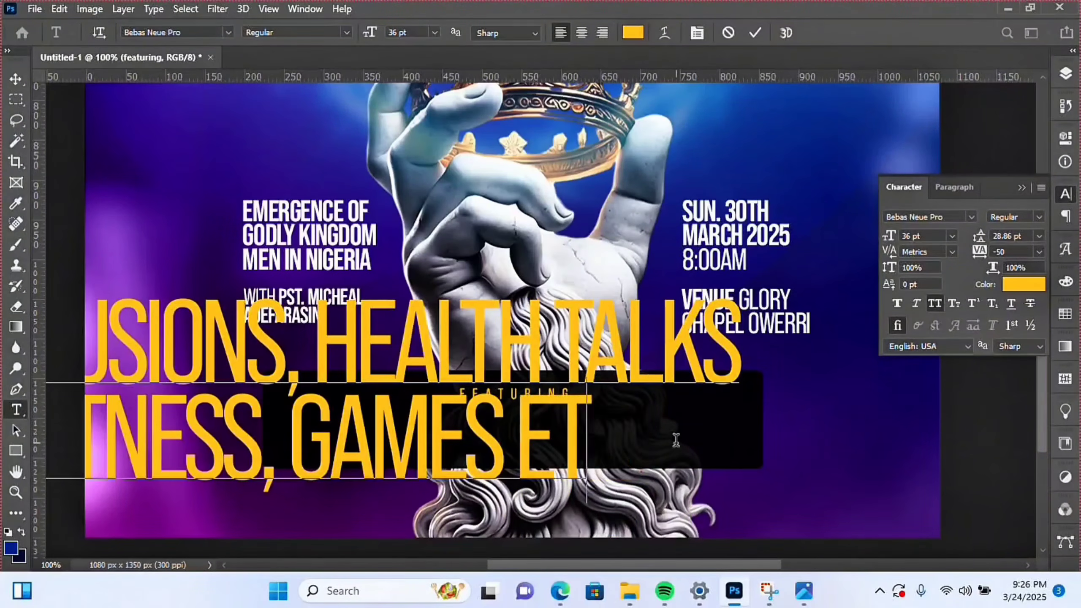
- Make the activities text white with -25 letter spacing
key("ctrl+a")
left_click(1023, 284)
left_click_drag(761, 348, 662, 296)
left_click(1021, 290)
left_click(1039, 251)
left_click(1021, 309)
left_click(756, 33)
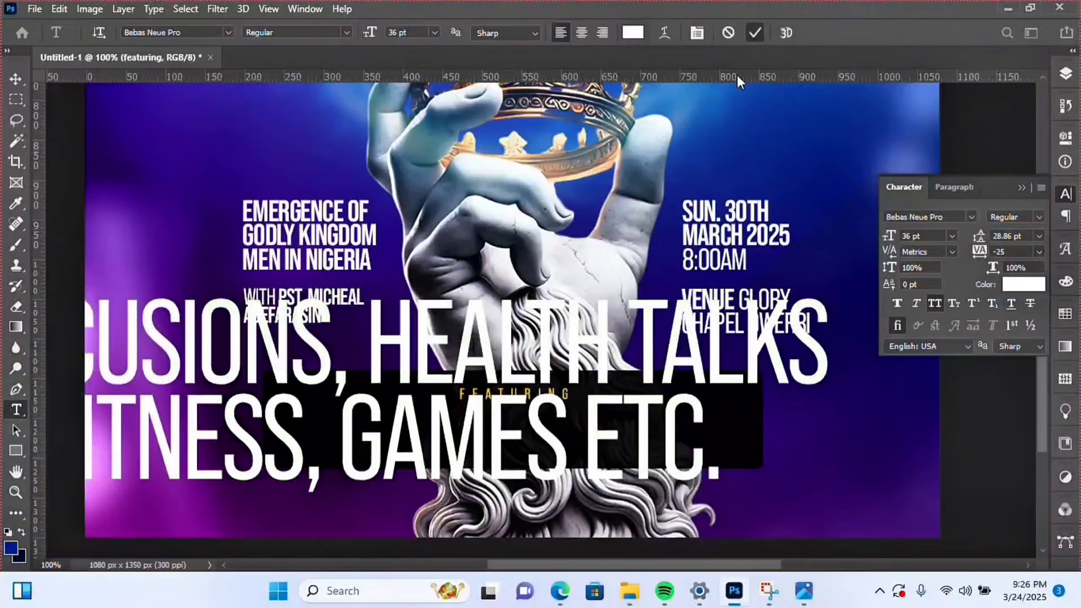
- Shrink the activities text to about 26%, centre-align it and move it into the black box
key("ctrl+t")
left_click_drag(830, 283, 421, 364)
left_click(784, 33)
left_click(954, 187)
left_click(918, 216)
left_click(16, 80)
left_click_drag(230, 381, 607, 418)
key("ctrl+a")
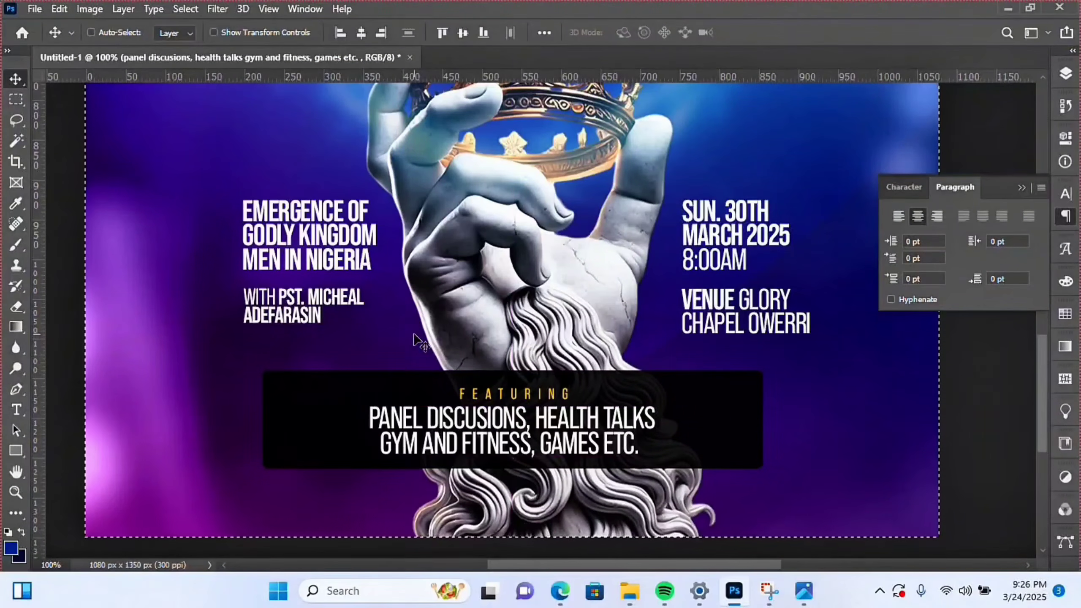
- Centre the text horizontally on the flyer and nudge FEATURING and the activities lines up
left_click(904, 187)
left_click(361, 33)
key("ctrl+d")
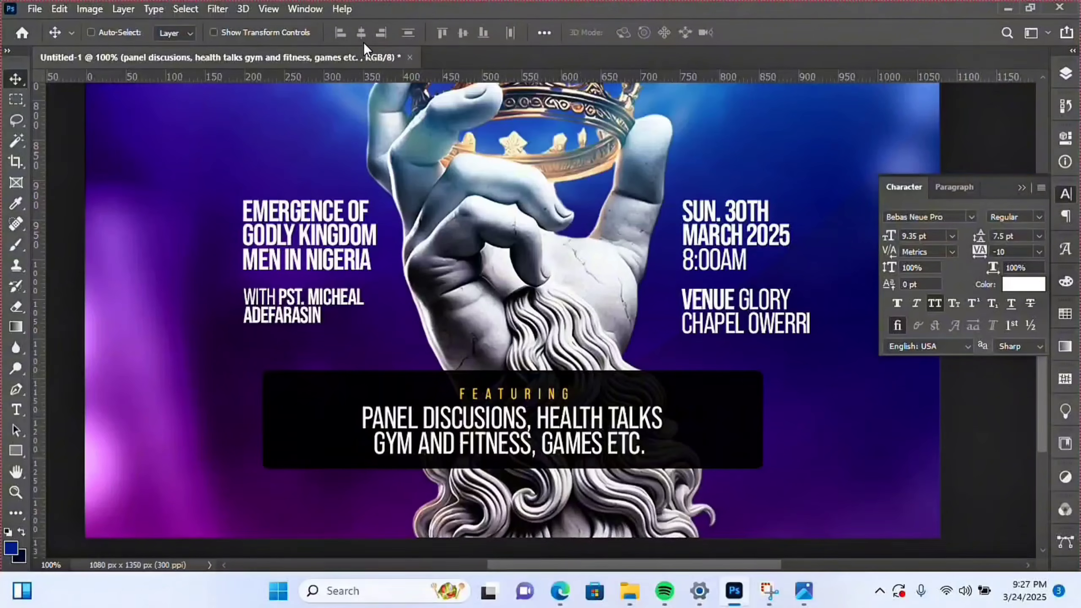
right_click(518, 397)
left_click(597, 407)
key("Up")
key("Up")
key("Up")
key("Up")
left_click(1066, 74)
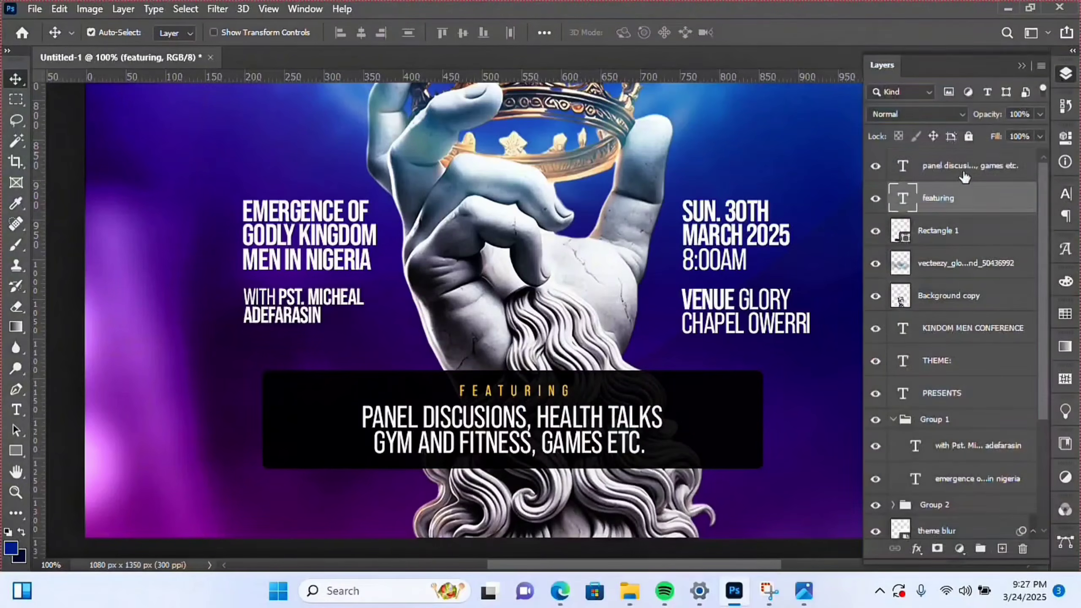
left_click(968, 173, "shift")
key("Up")
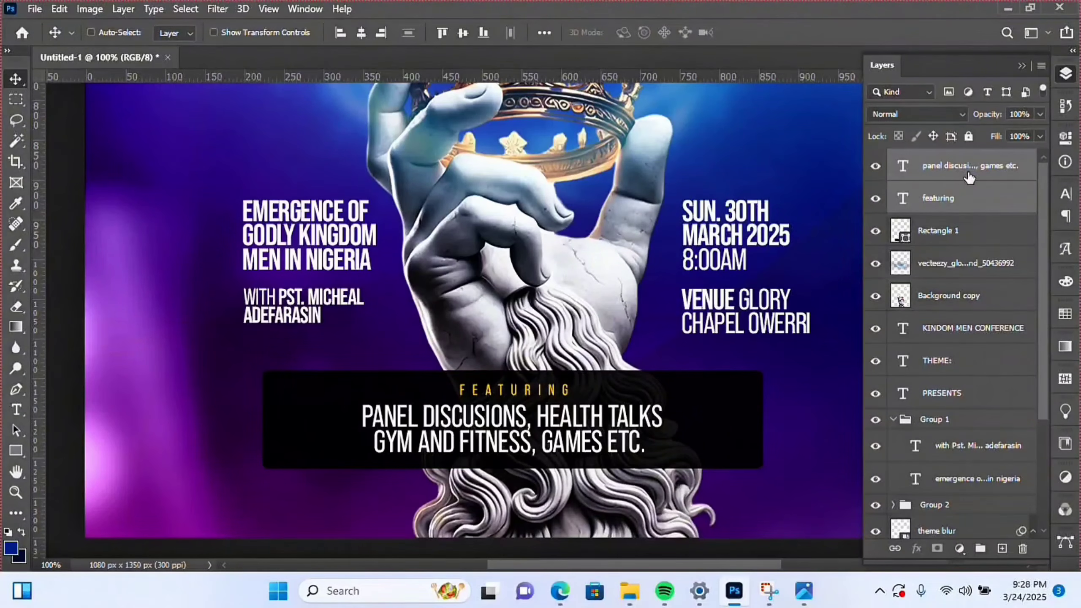
- Scale both text layers down to 94.21% and zoom out to view the whole flyer
key("ctrl+t")
left_click_drag(663, 456, 652, 453)
key("Return")
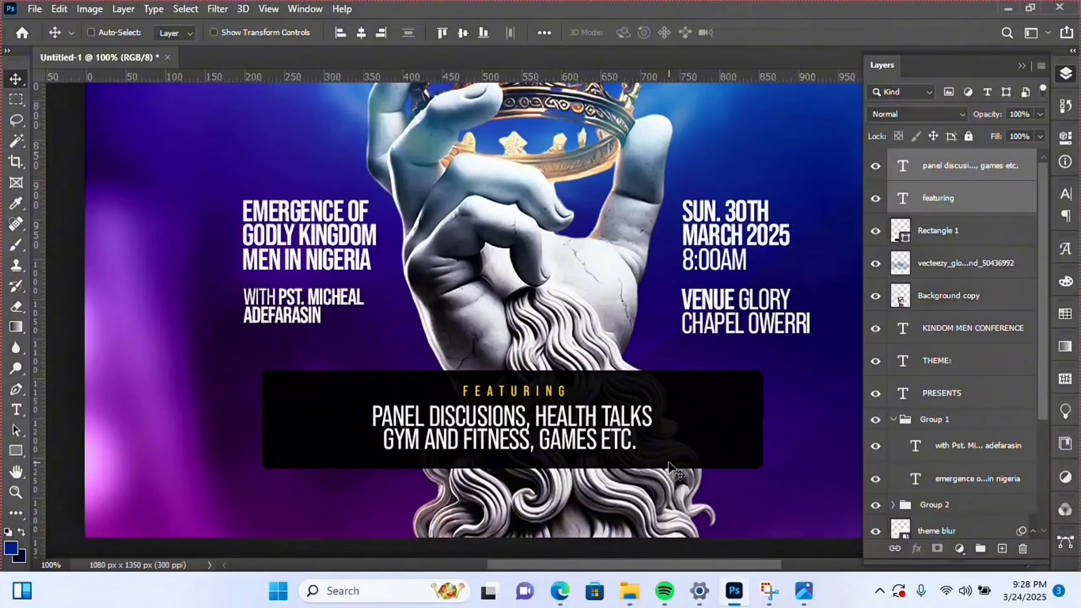
left_click(16, 492)
left_click(441, 371, "alt")
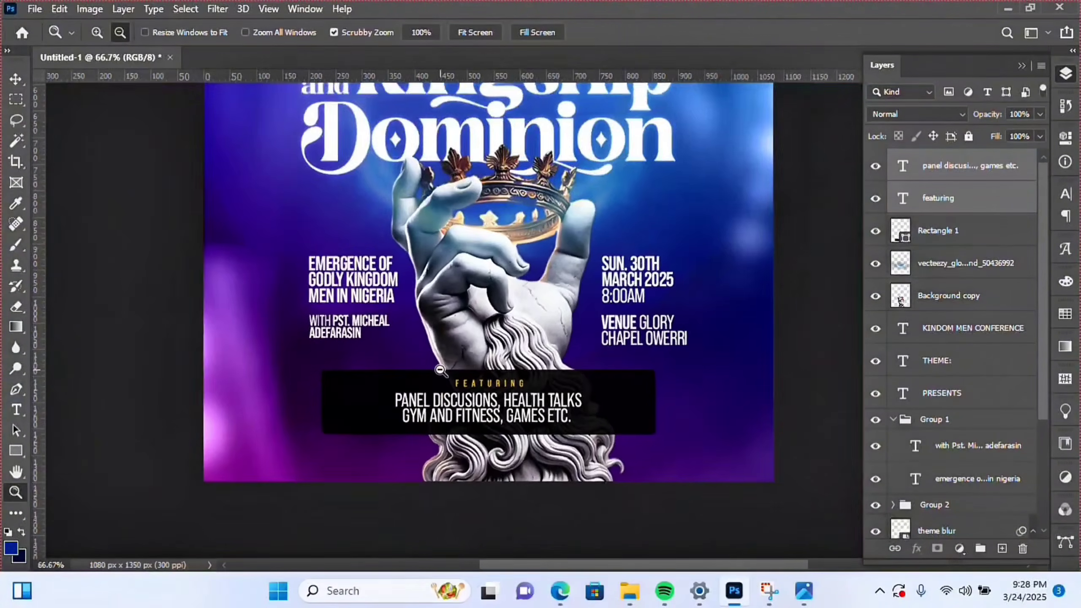
left_click(511, 387, "alt")
left_click(510, 387, "alt")
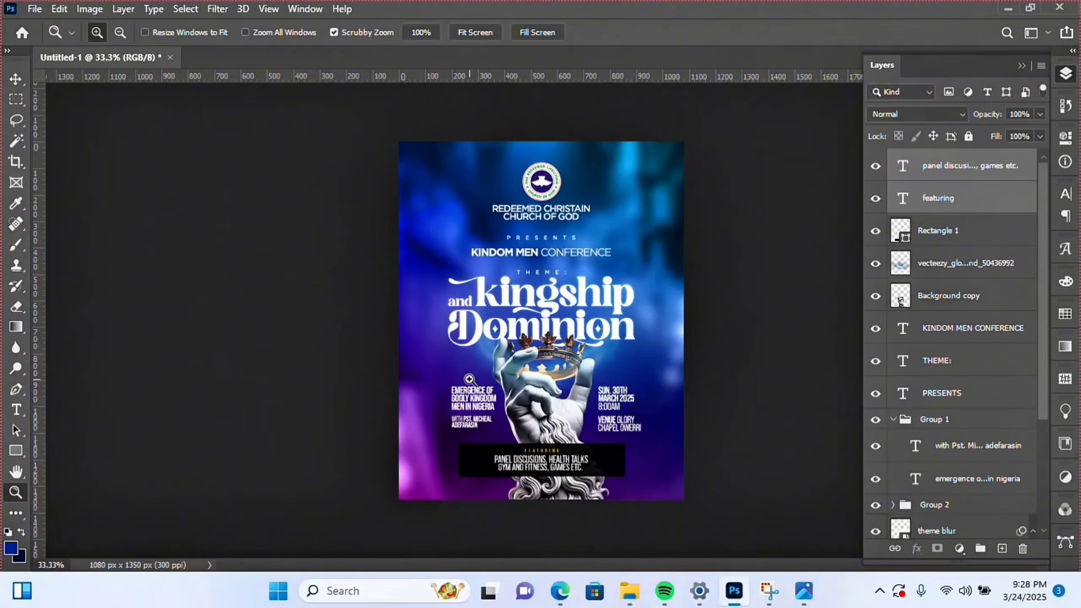
- Place Embedded the orange bokeh image 7xm.xyz909289 from the Downloads folder onto the flyer
left_click(34, 9)
left_click(67, 320)
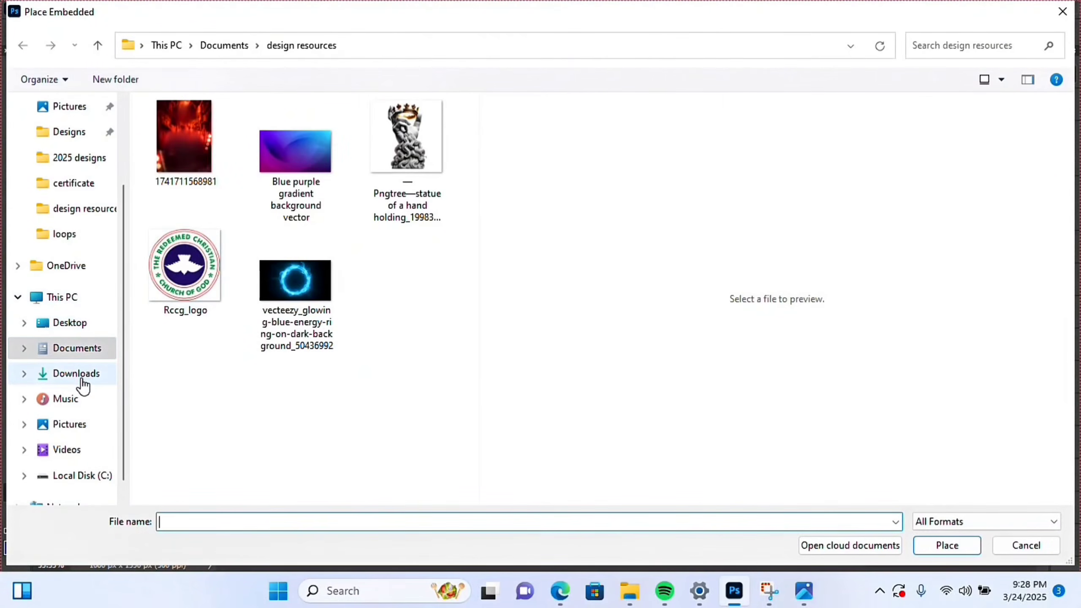
left_click(81, 376)
scroll(360, 401, "down", 10)
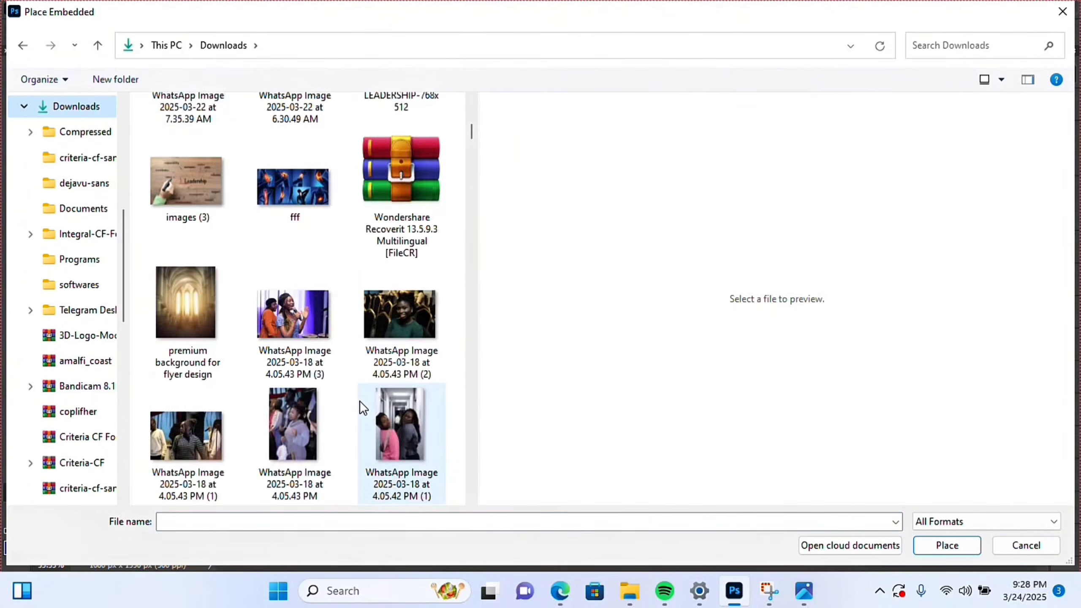
scroll(360, 400, "down", 15)
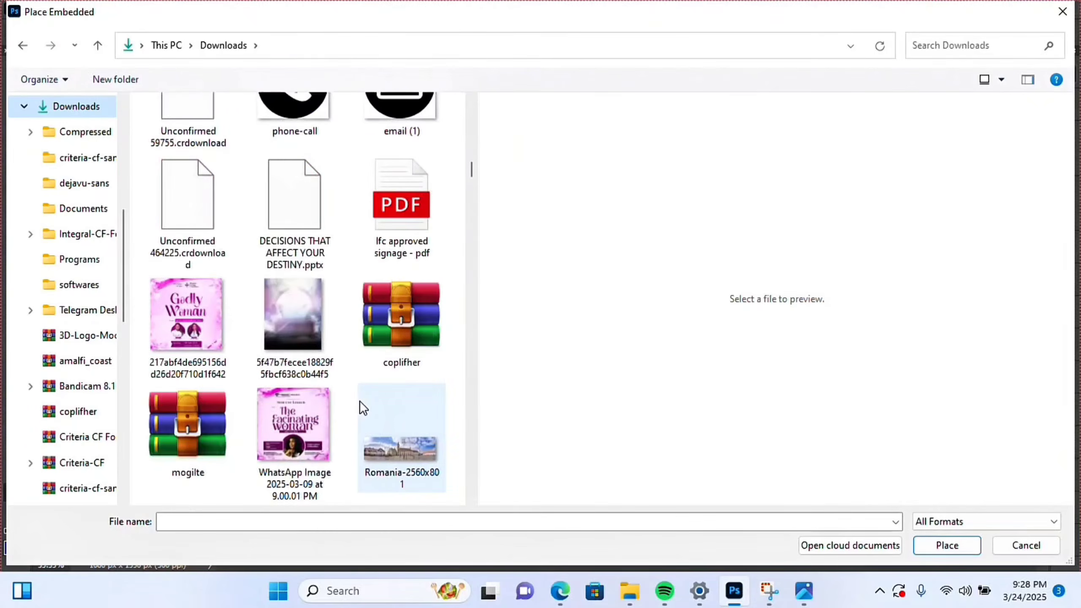
scroll(360, 400, "down", 10)
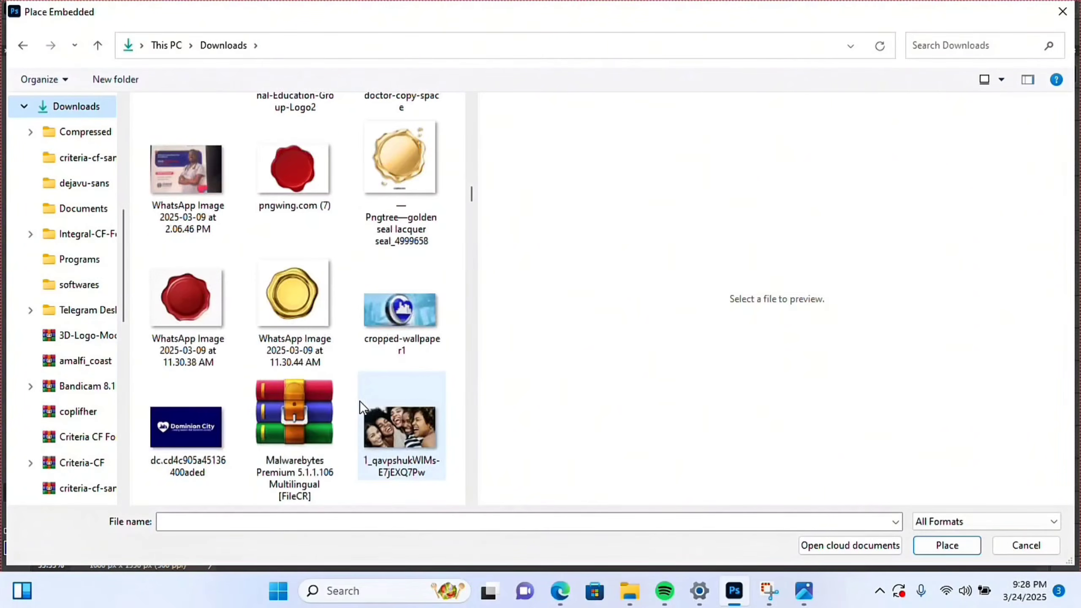
scroll(360, 400, "down", 15)
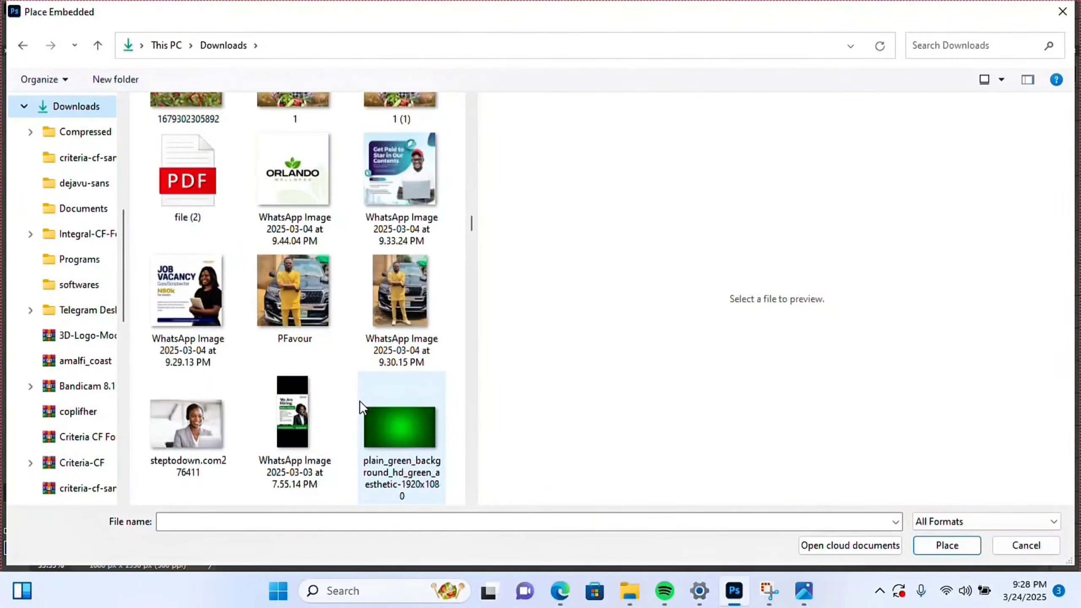
scroll(364, 400, "down", 15)
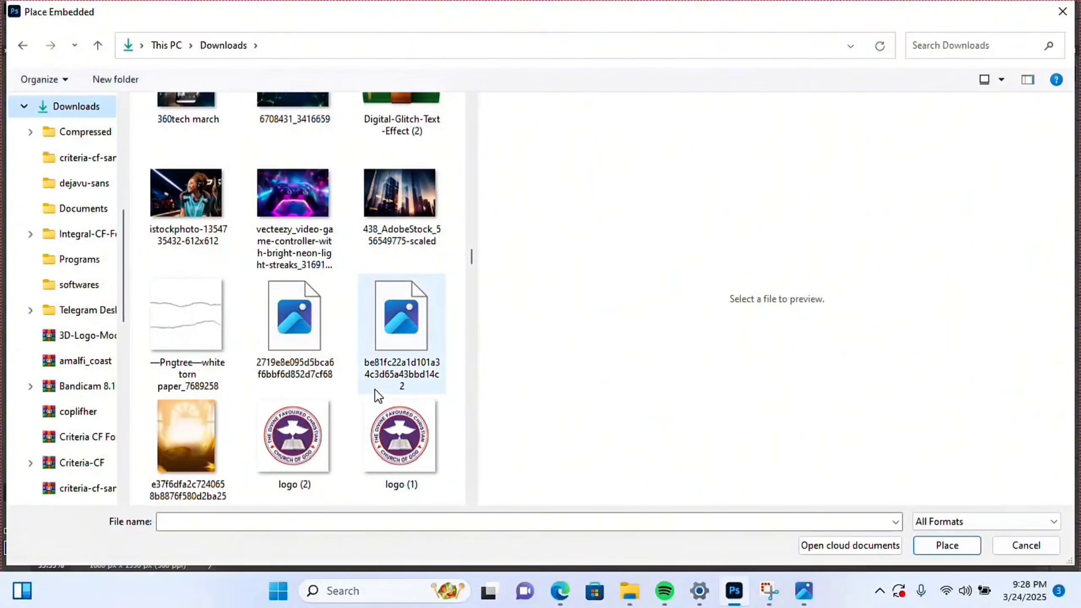
scroll(375, 403, "down", 15)
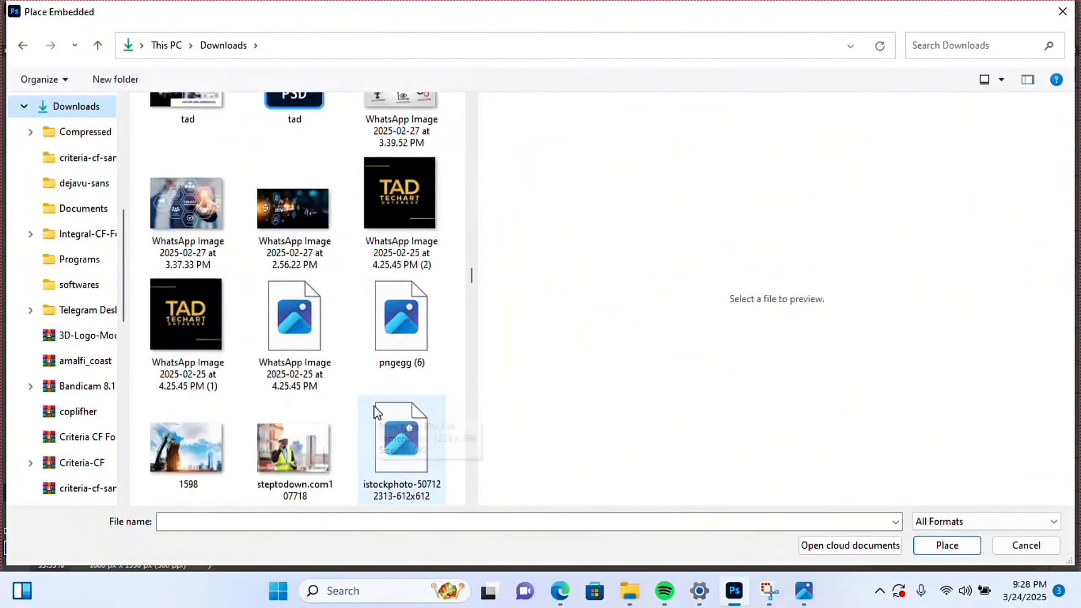
scroll(359, 409, "down", 10)
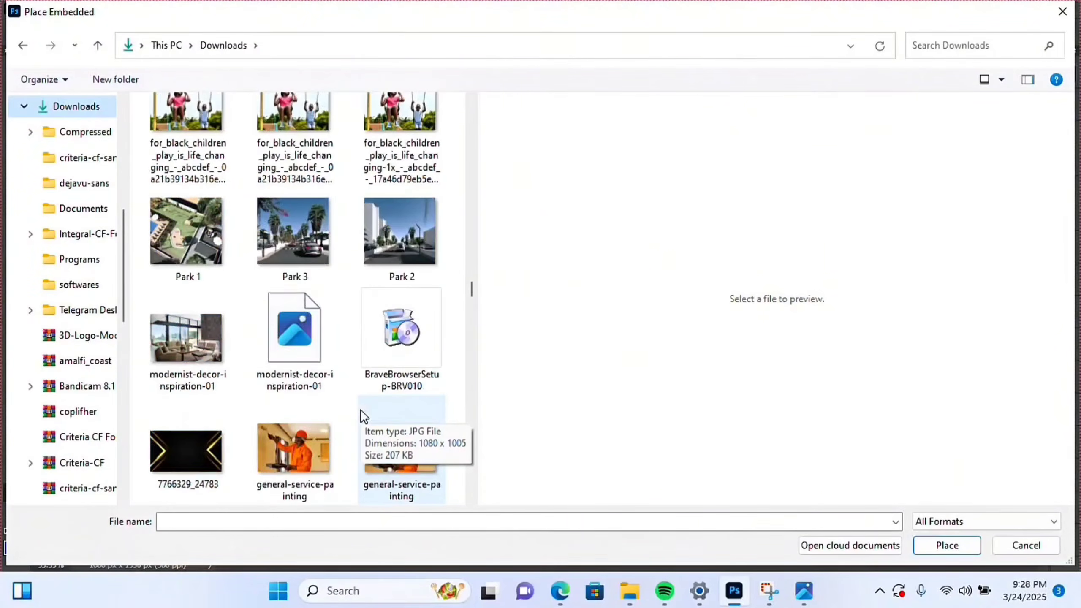
scroll(360, 409, "down", 10)
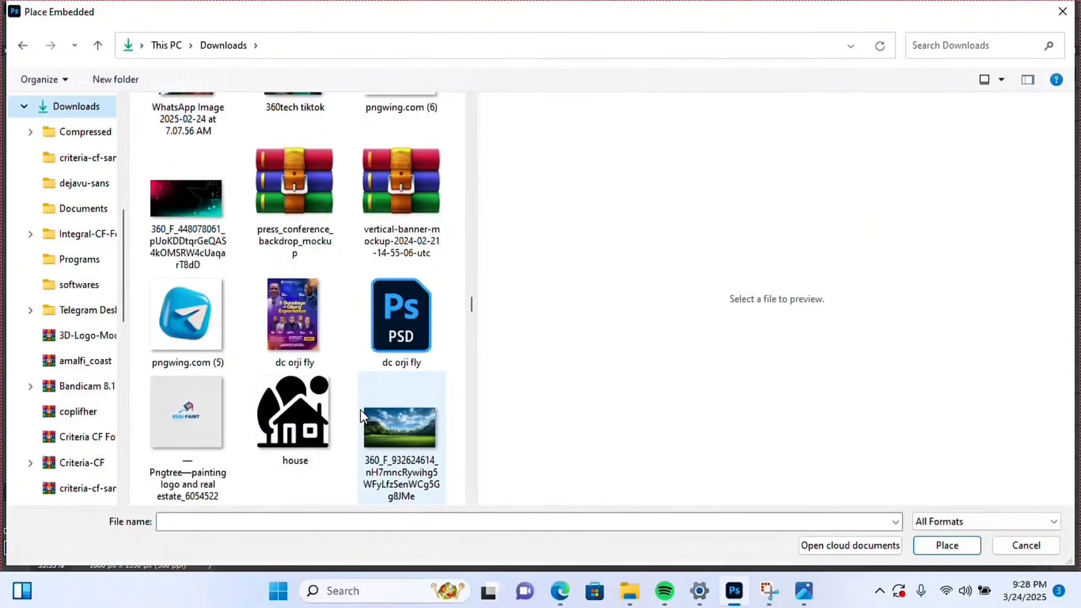
scroll(360, 409, "down", 4)
scroll(360, 409, "down", 4)
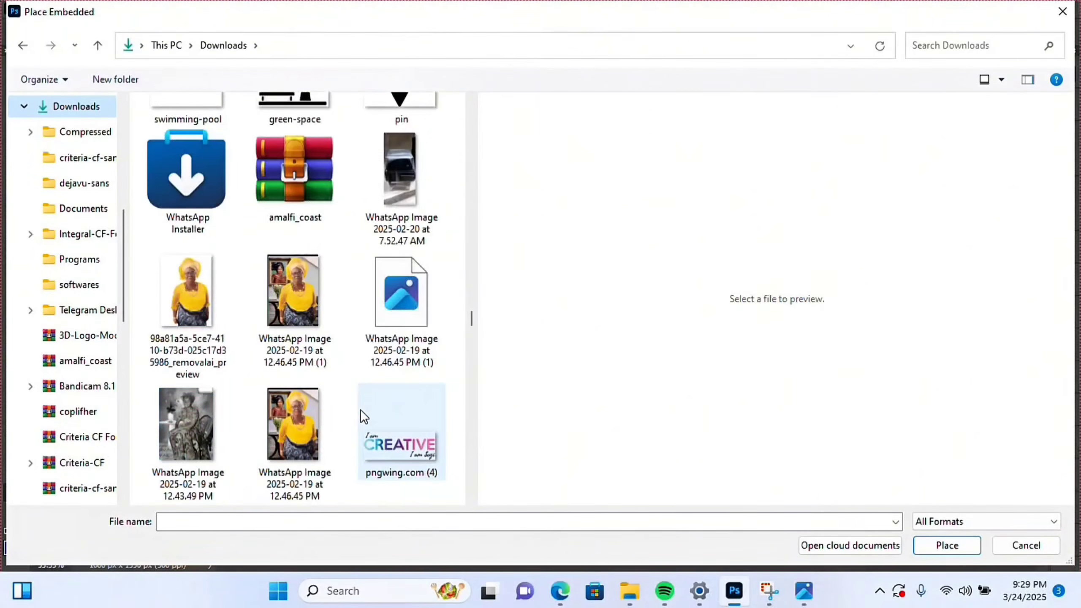
scroll(359, 409, "down", 6)
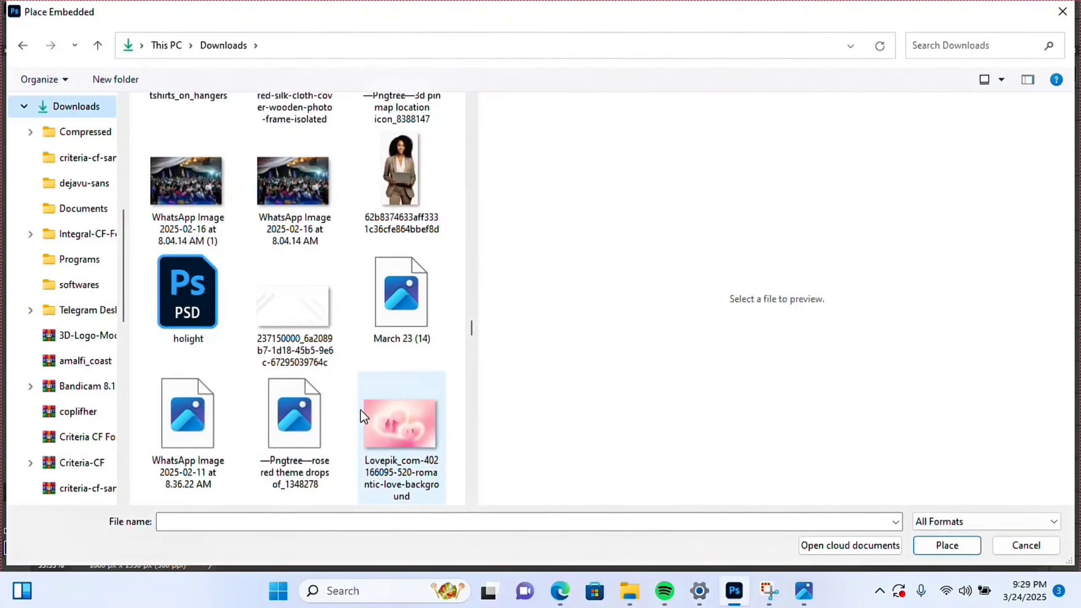
scroll(359, 409, "down", 2)
scroll(360, 409, "down", 3)
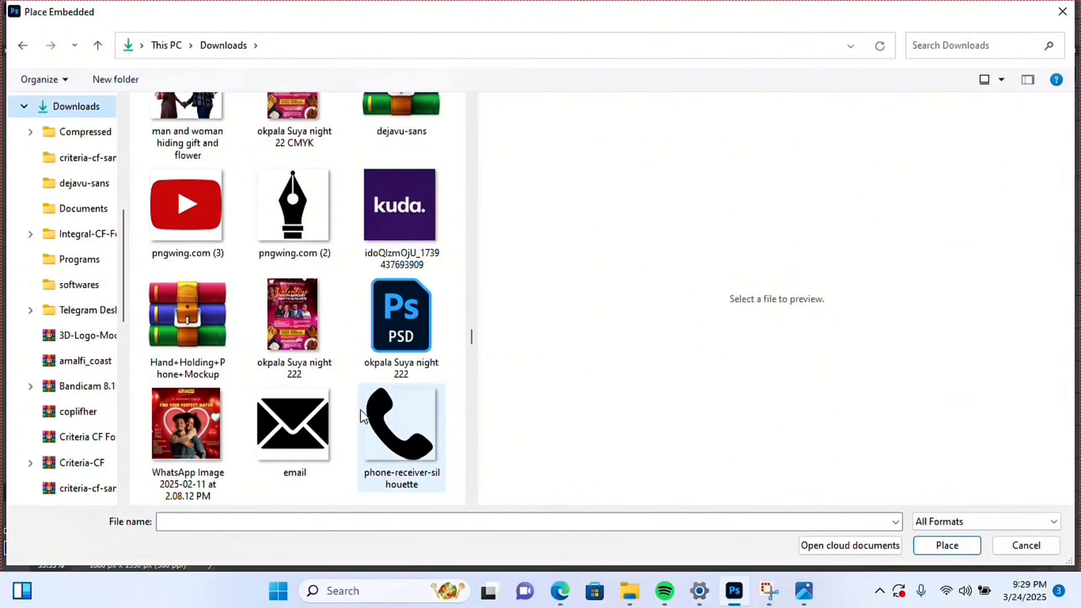
scroll(359, 409, "down", 4)
scroll(360, 408, "down", 2)
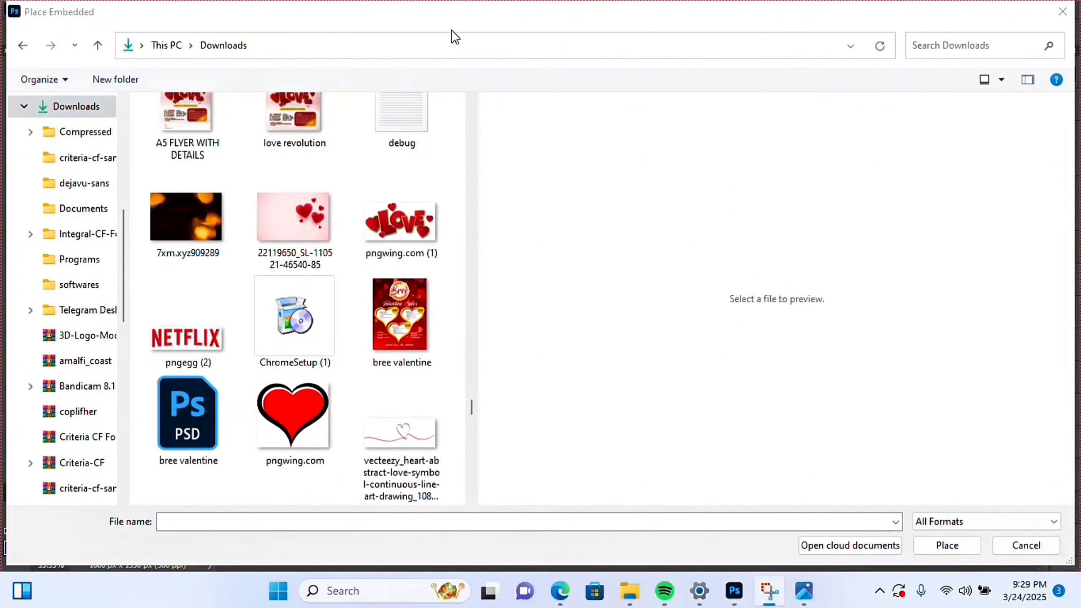
double_click(198, 219)
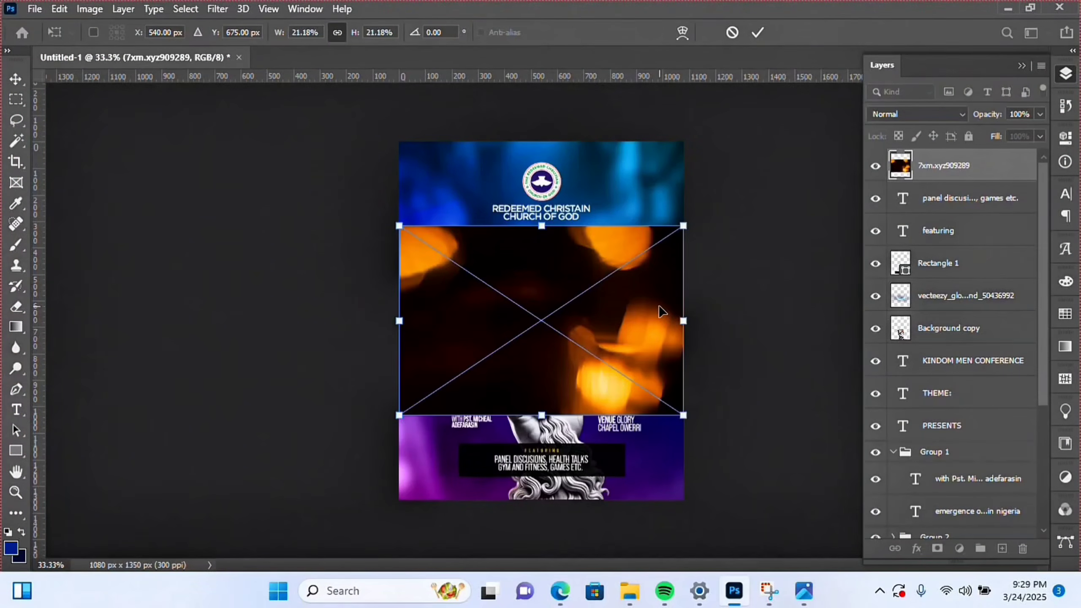
- Commit the bokeh placement, sample the poster's dark purple and switch to the Paint Bucket
key("Return")
key("z")
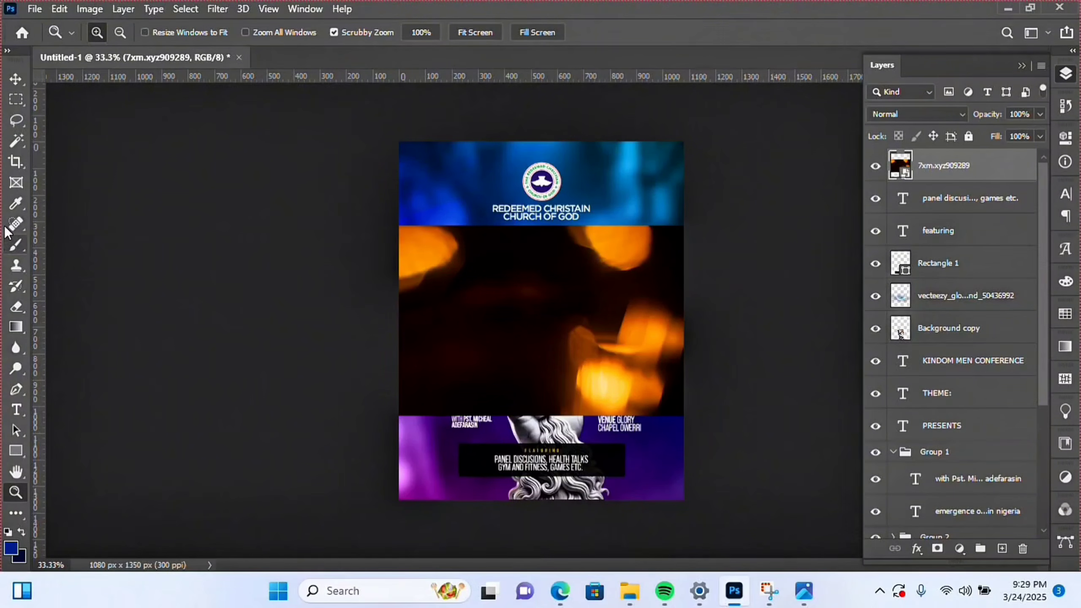
left_click(15, 204)
left_click(450, 448)
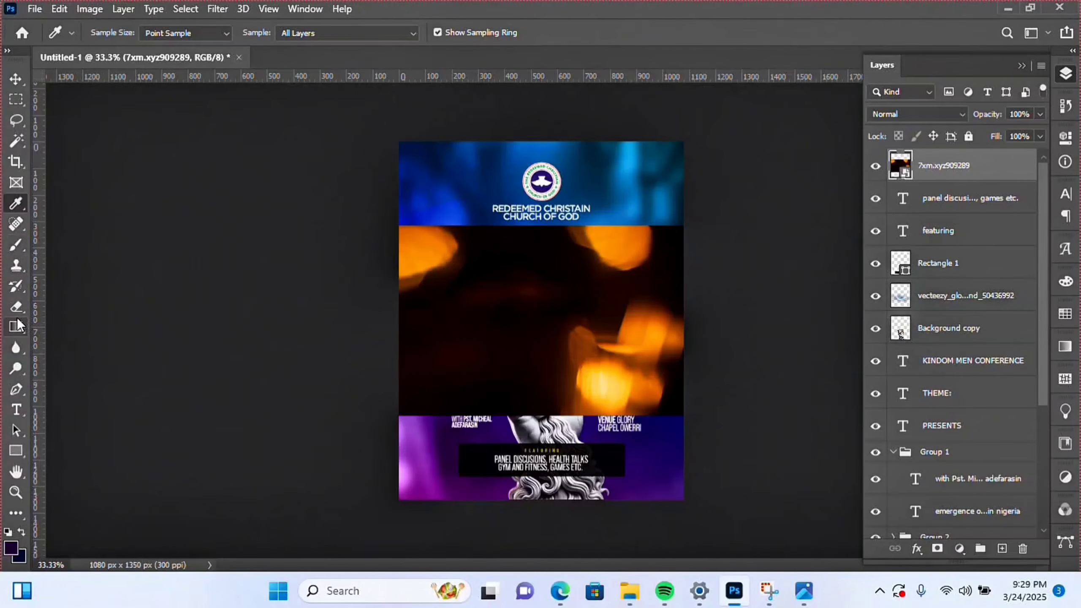
right_click(21, 336)
left_click(64, 342)
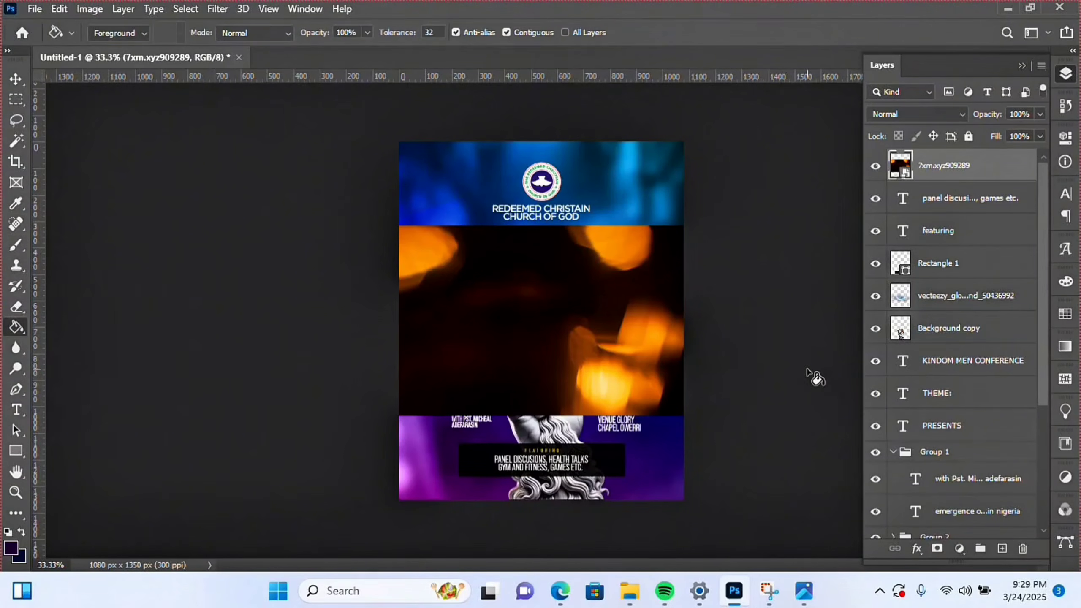
- Add a new layer clipped to the bokeh image, fill it purple and set it to Color blending
left_click(1003, 548)
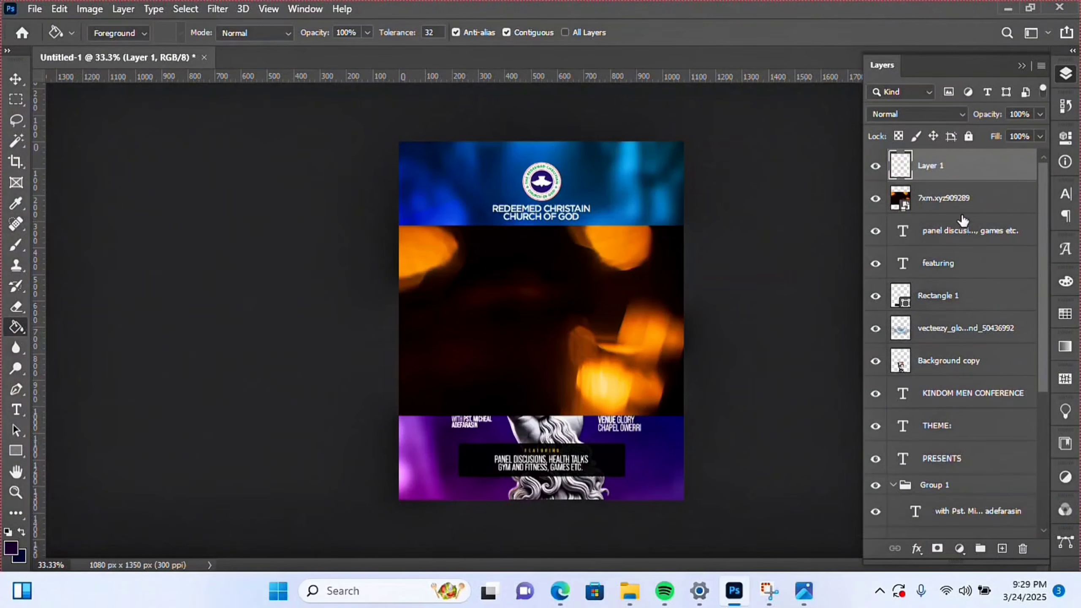
right_click(943, 166)
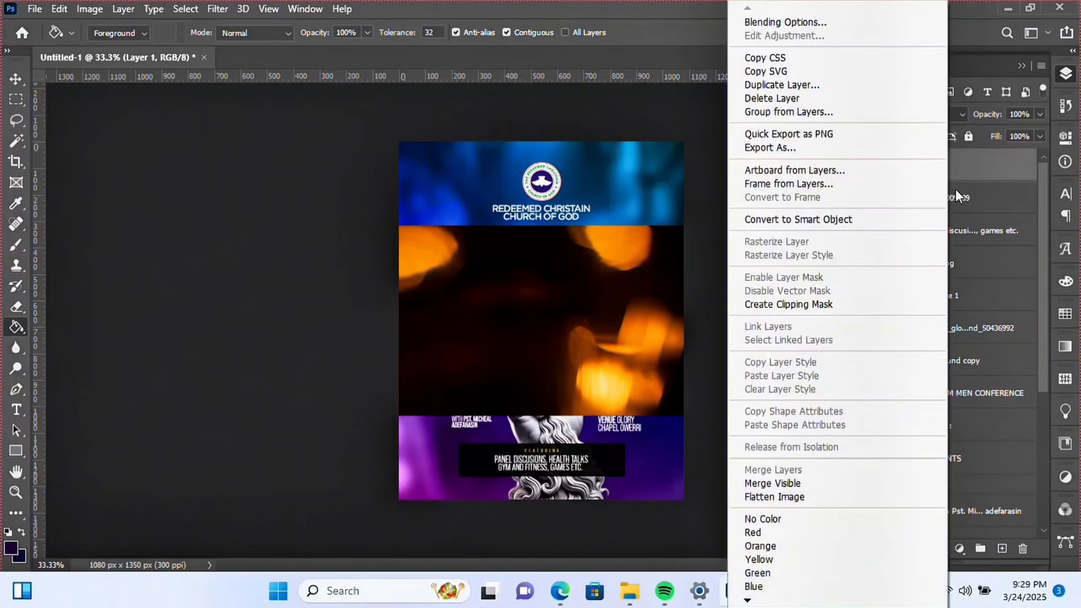
left_click(787, 305)
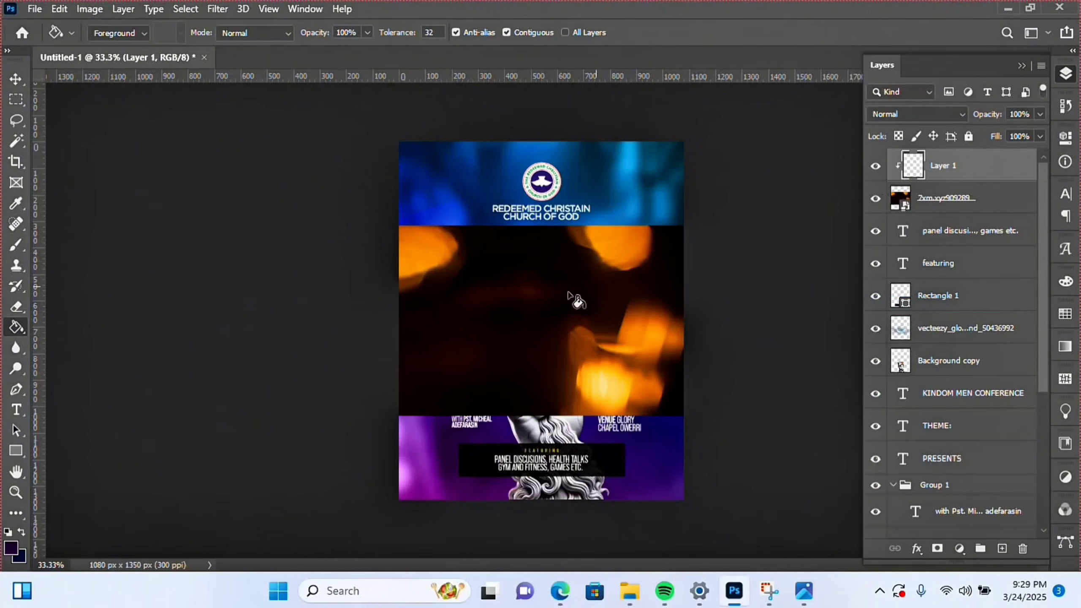
left_click(527, 323)
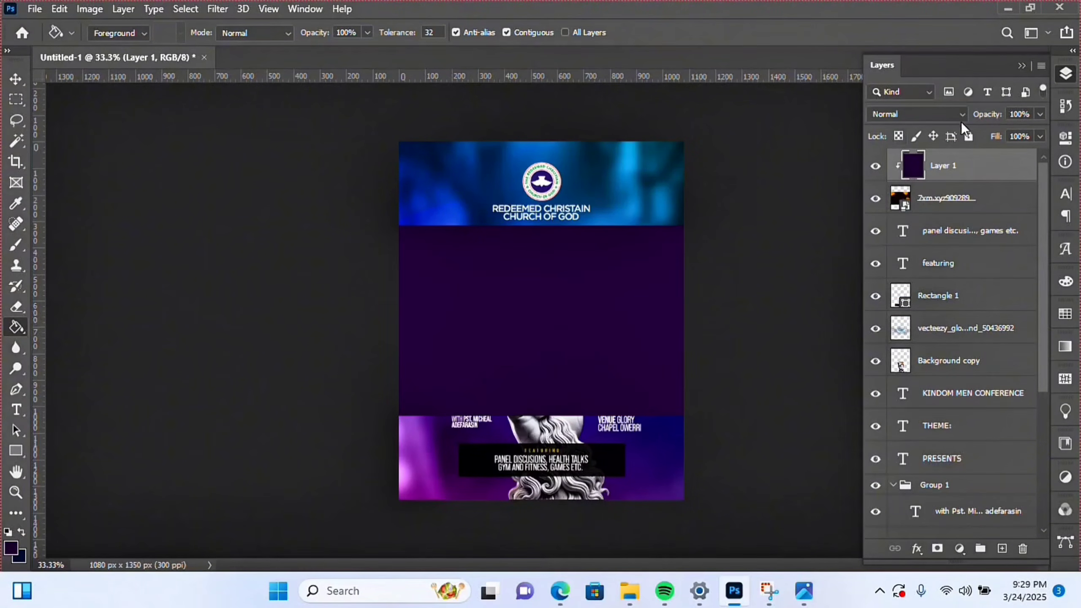
left_click(925, 119)
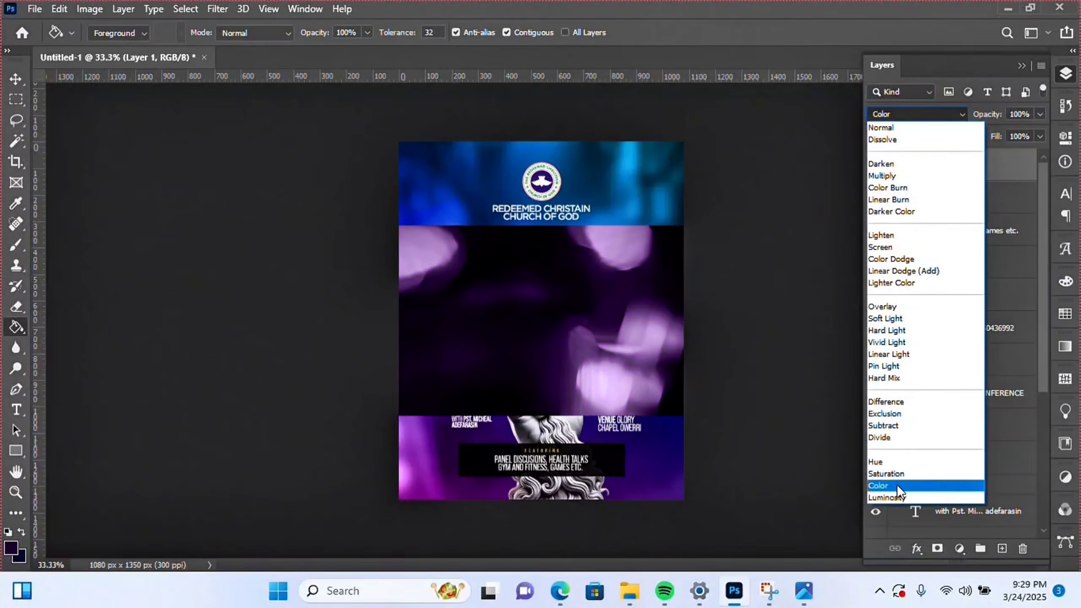
left_click(897, 485)
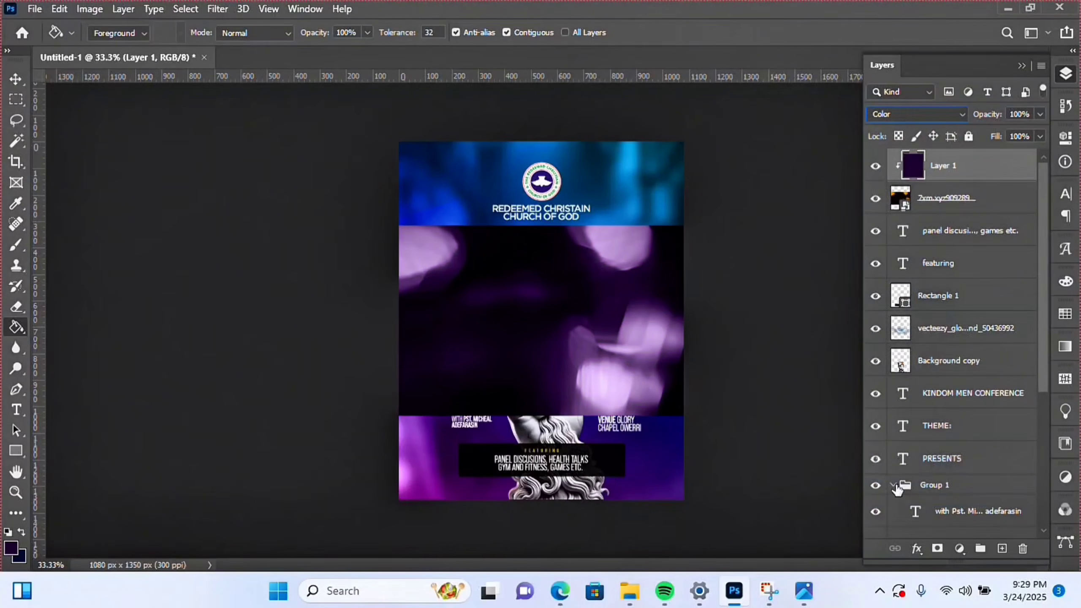
- Merge the purple layer with the bokeh image and name the result overlay
left_click(960, 199, "shift")
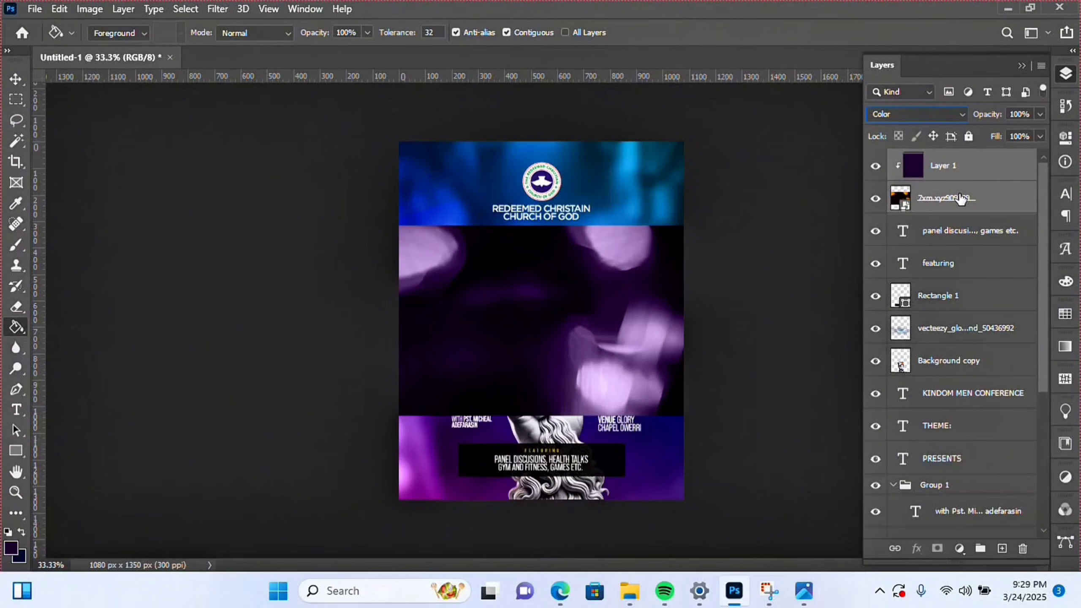
key("ctrl+e")
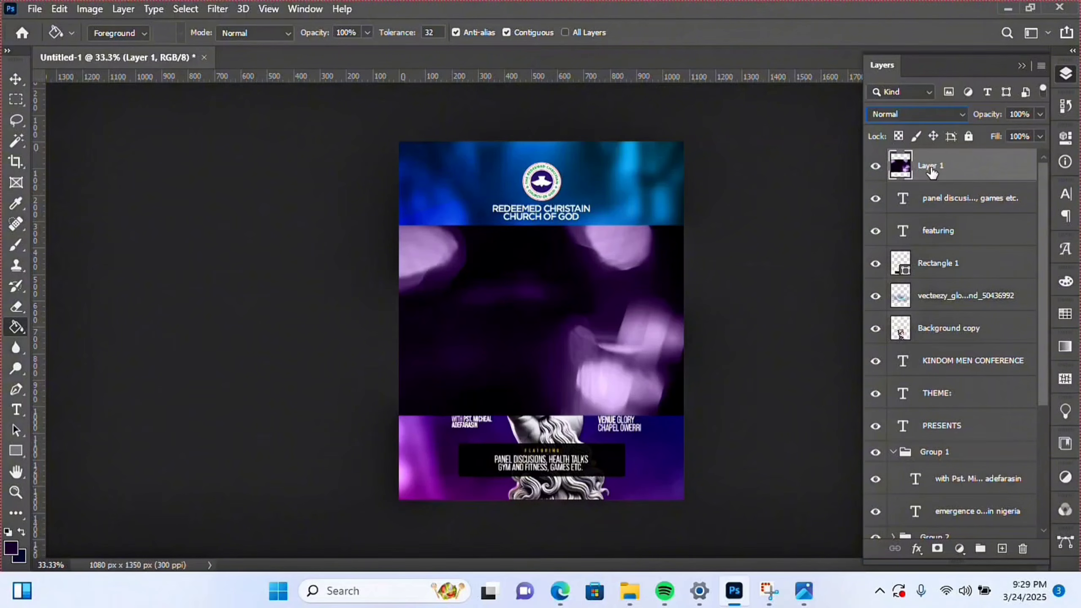
double_click(931, 167)
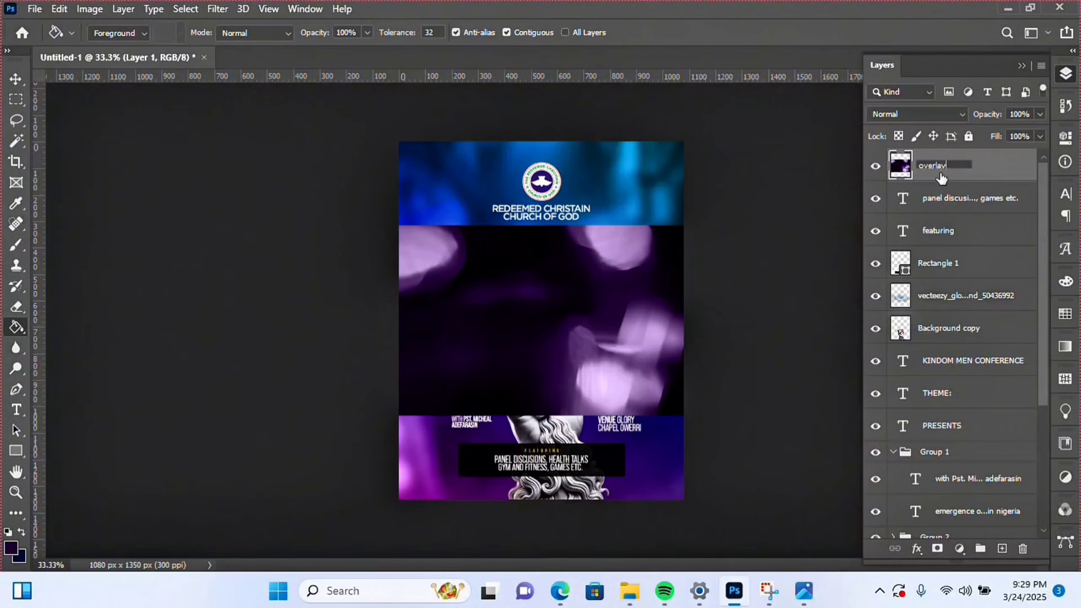
key("Return")
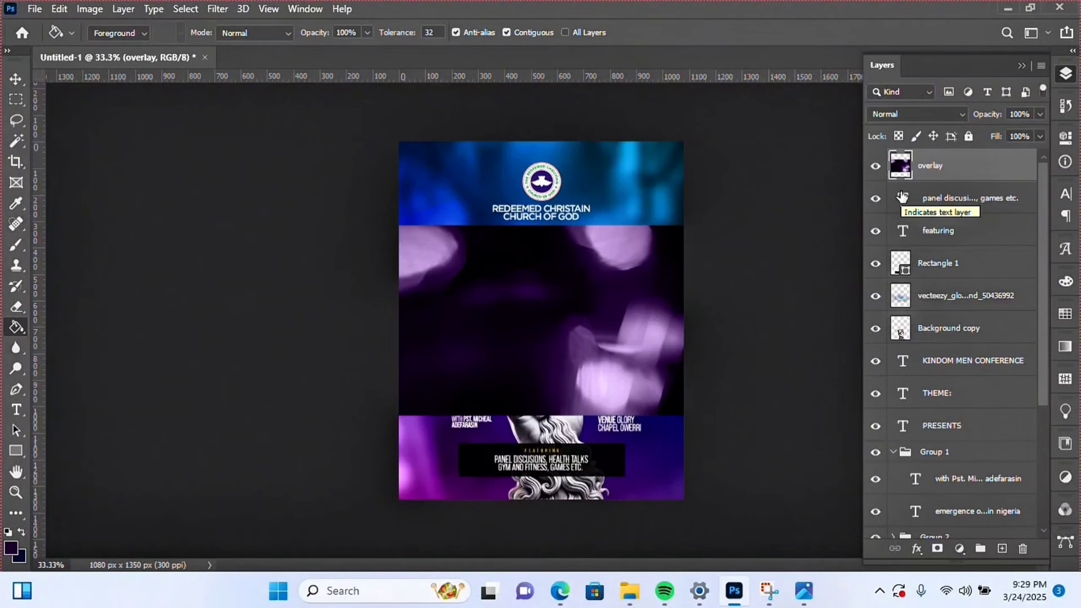
- Rotate the overlay 90° clockwise and enlarge it to 210% to cover the flyer
key("ctrl+t")
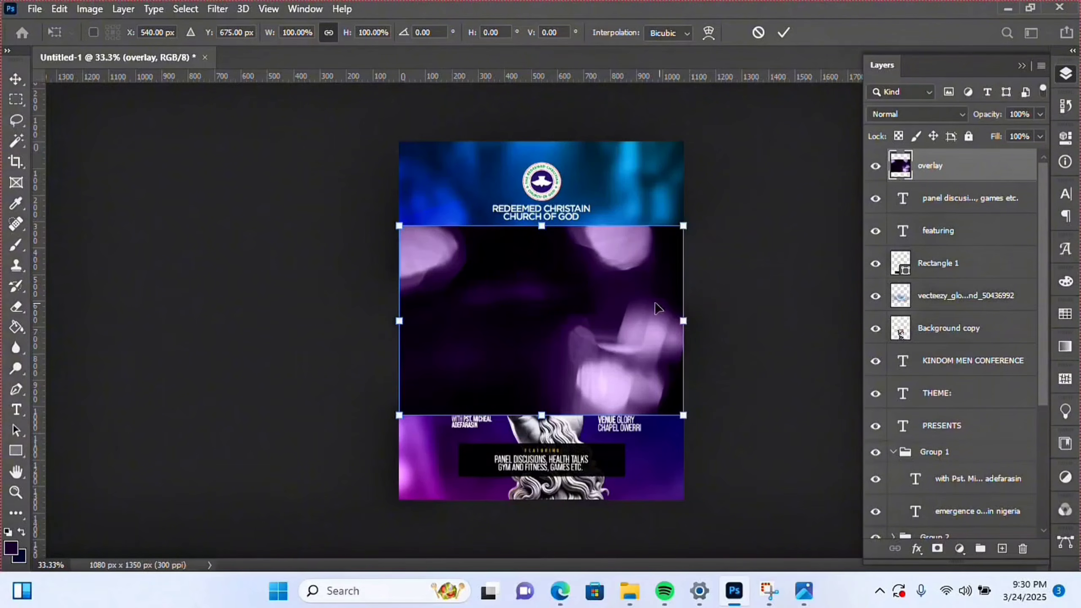
right_click(618, 306)
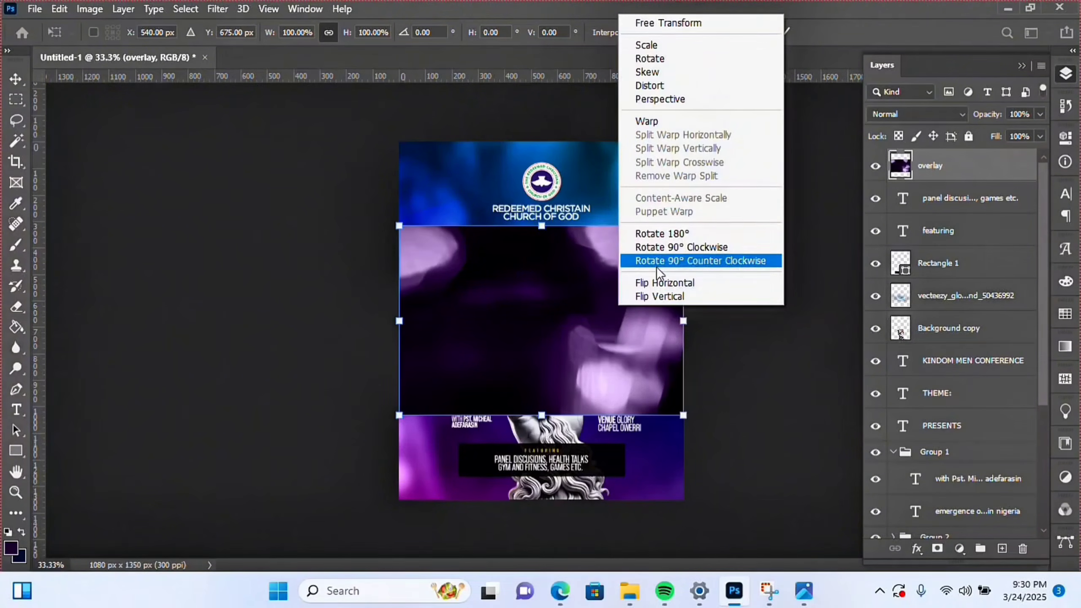
left_click(660, 248)
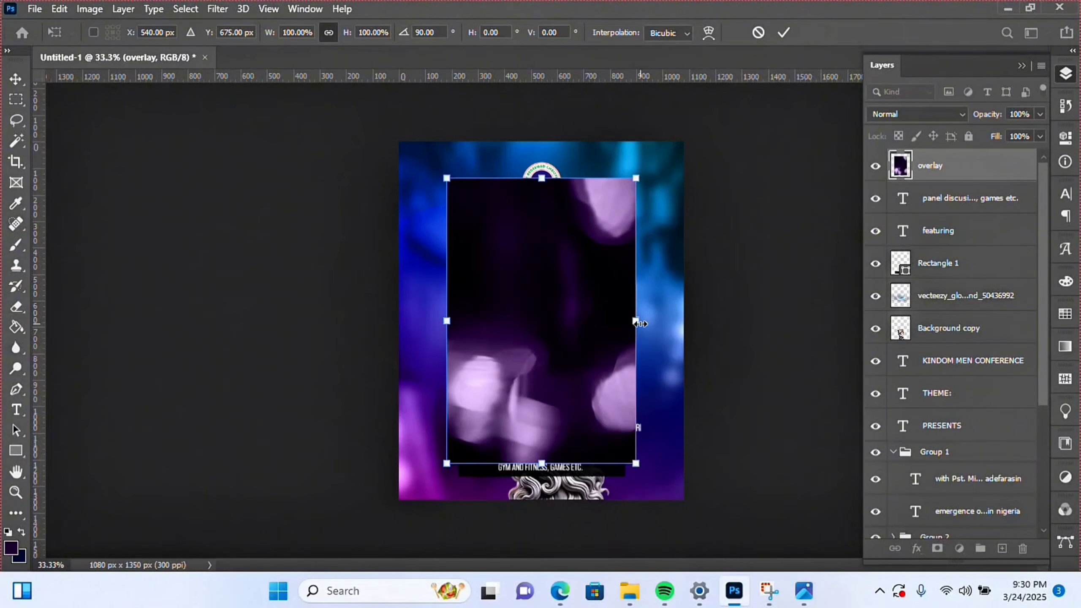
left_click_drag(636, 321, 742, 306)
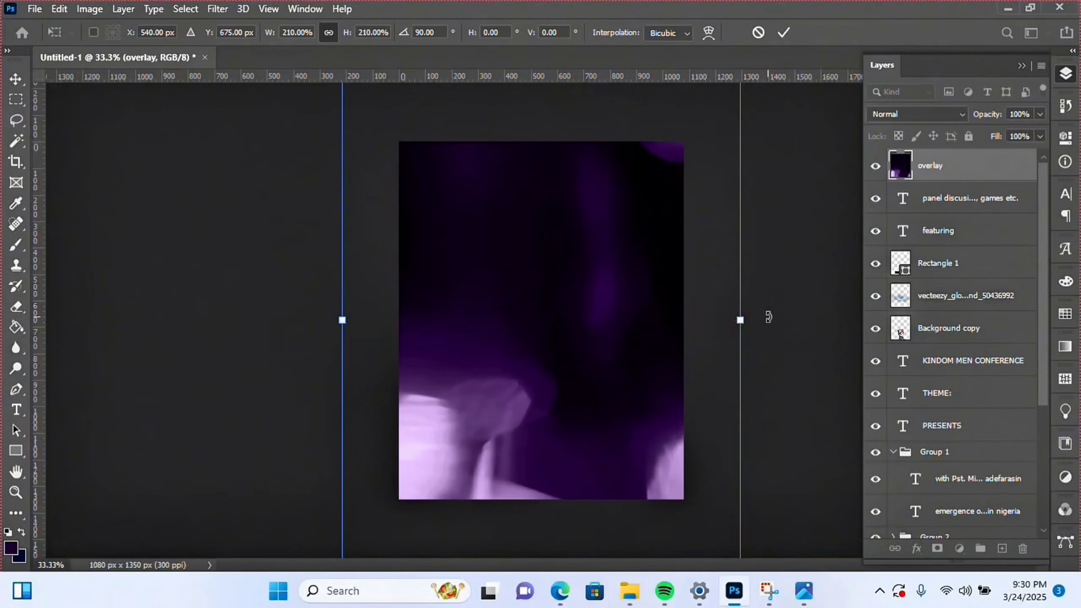
key("Return")
key("g")
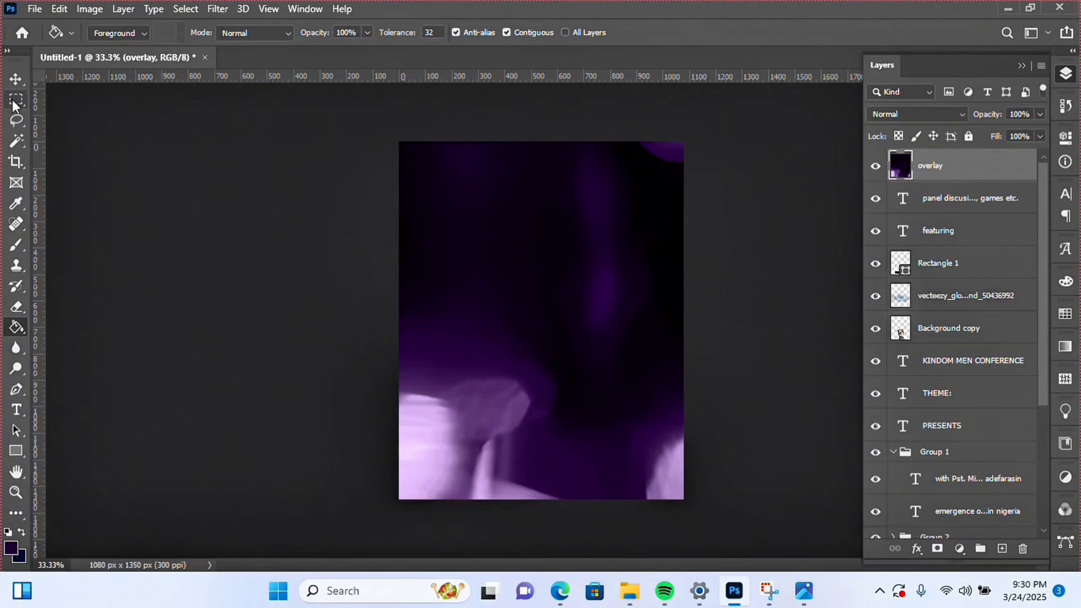
left_click(16, 79)
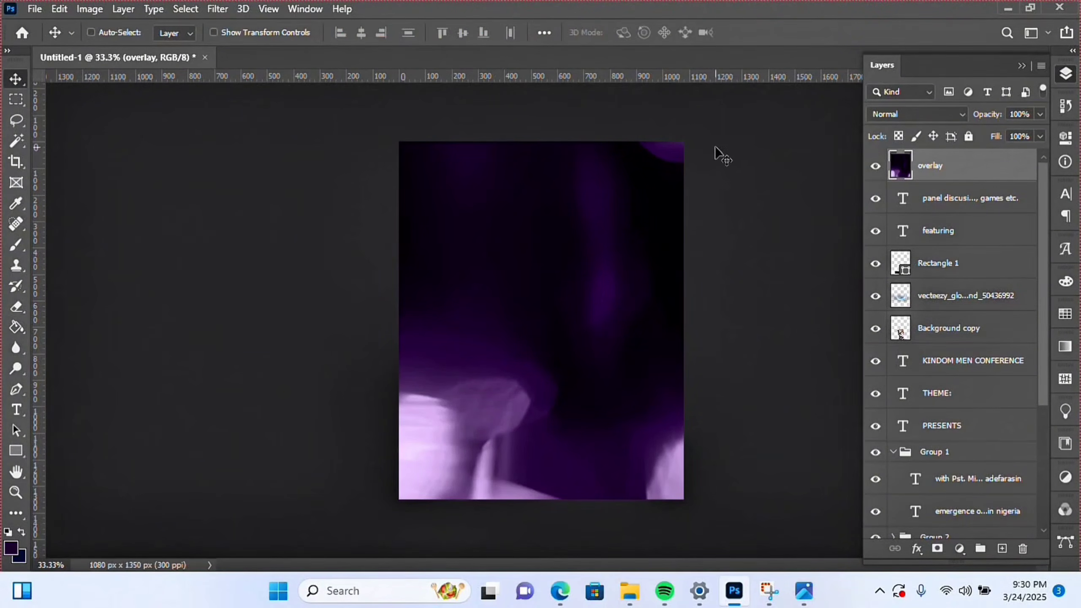
- Set the overlay to Screen blending and shift it sideways into place
left_click(905, 118)
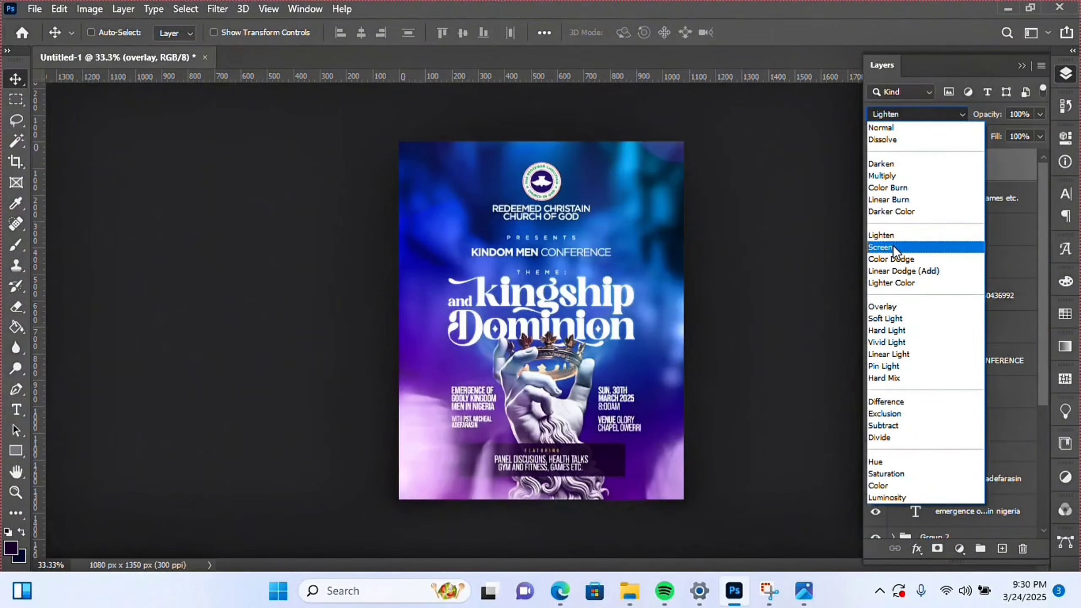
left_click(894, 248)
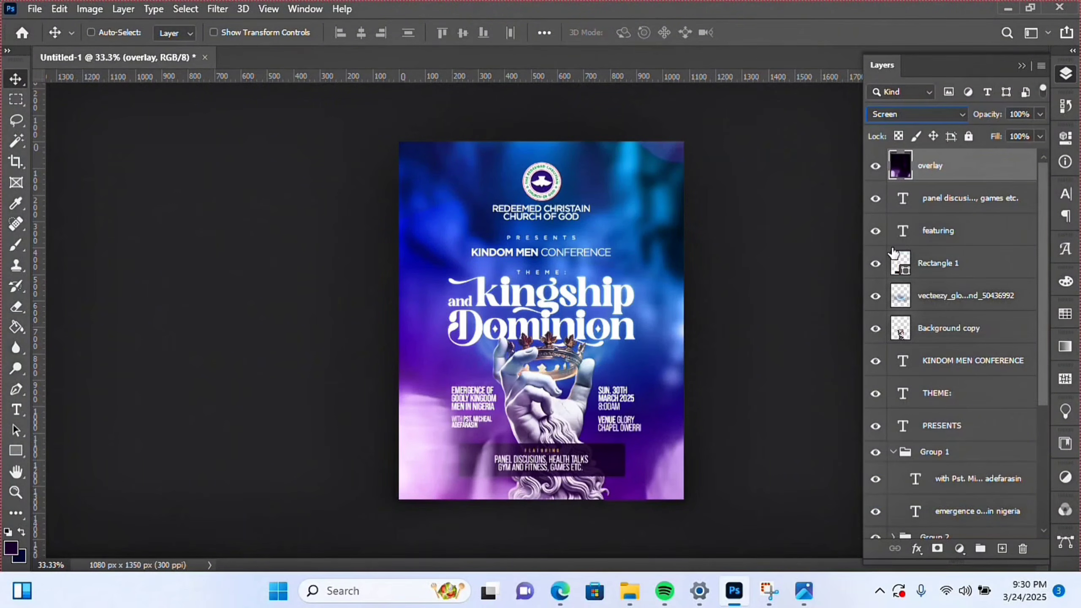
left_click_drag(602, 382, 582, 379)
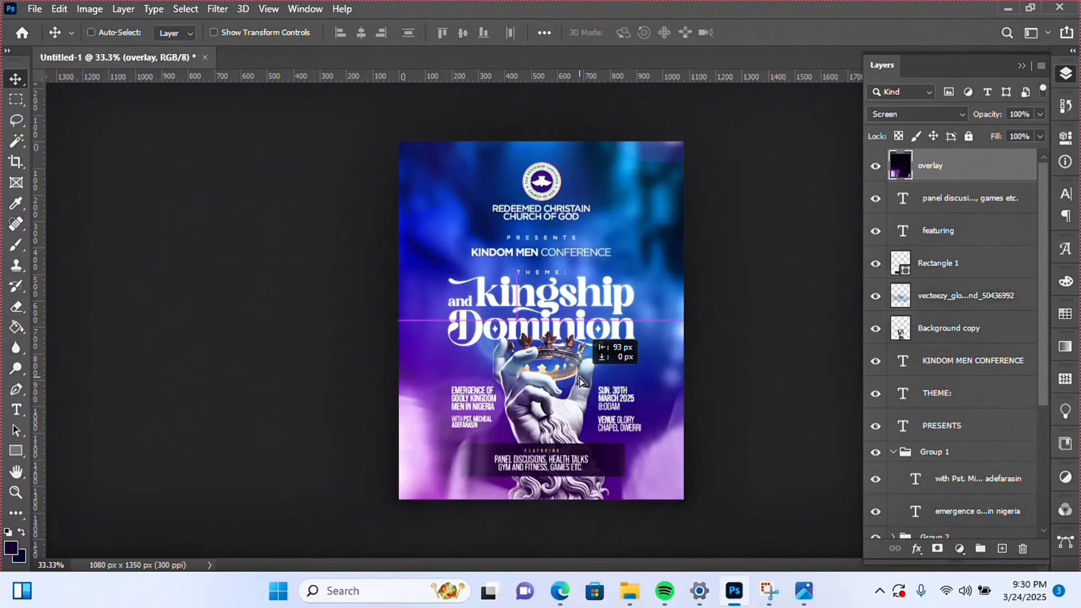
left_click_drag(581, 380, 583, 380)
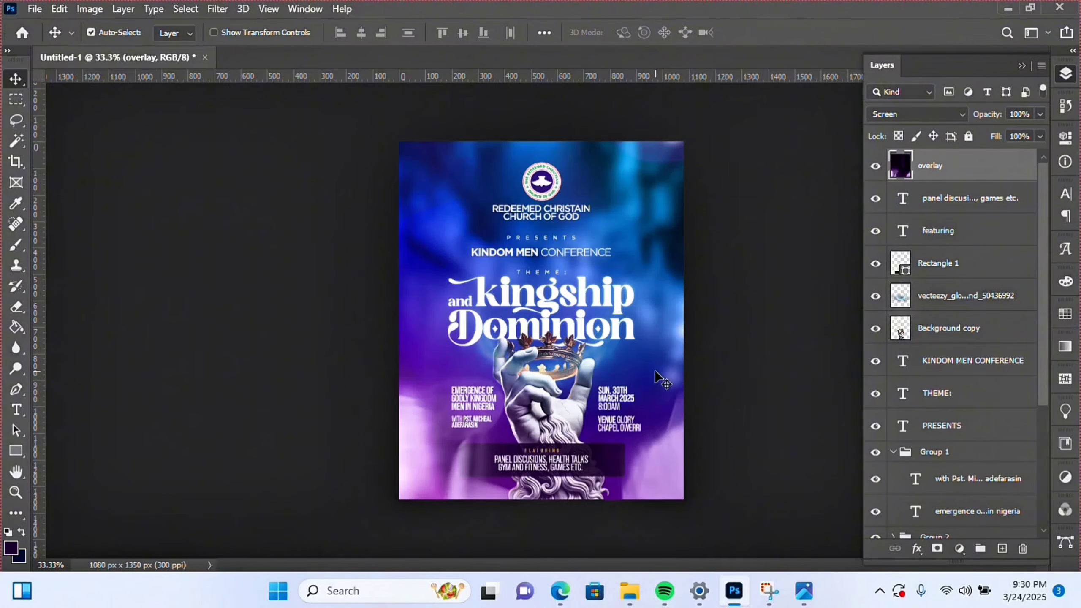
key("ctrl+t")
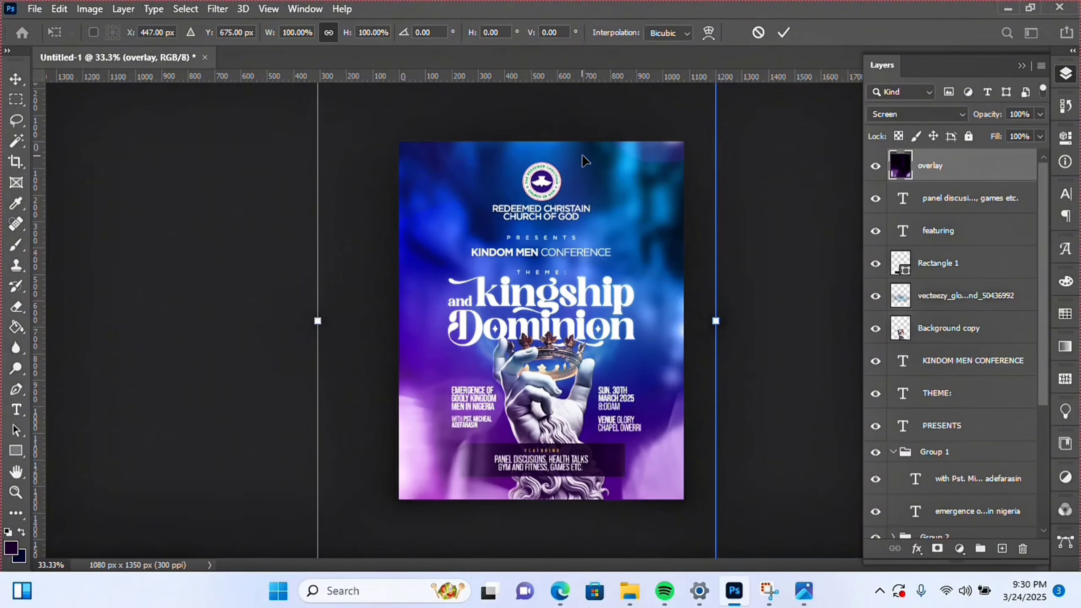
left_click(786, 36)
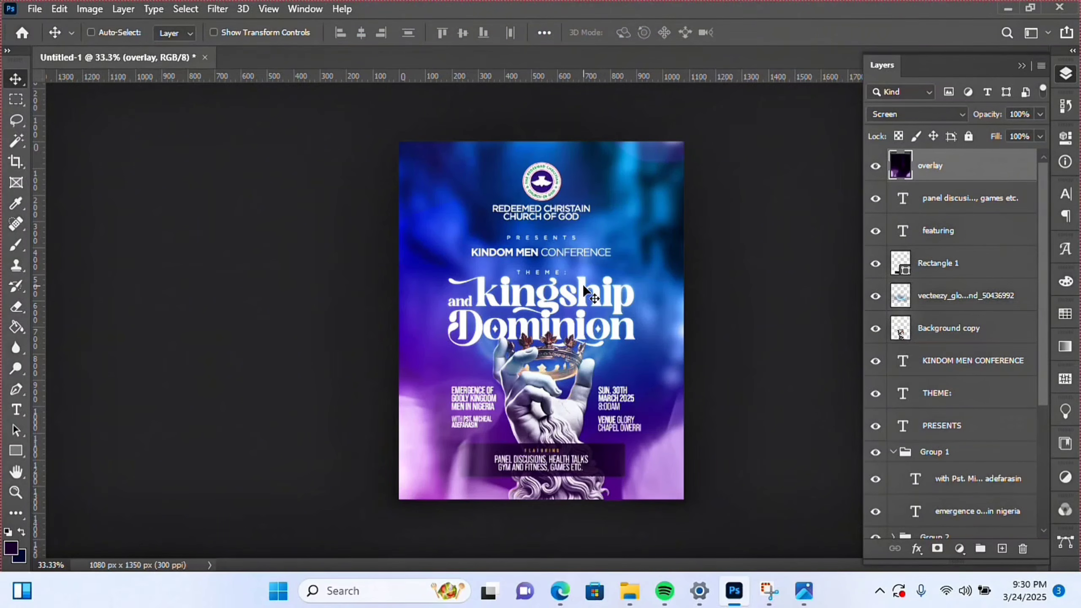
- Pull the overlay's top edge down to 91.45% height, then zoom out to check the flyer
left_click(16, 493)
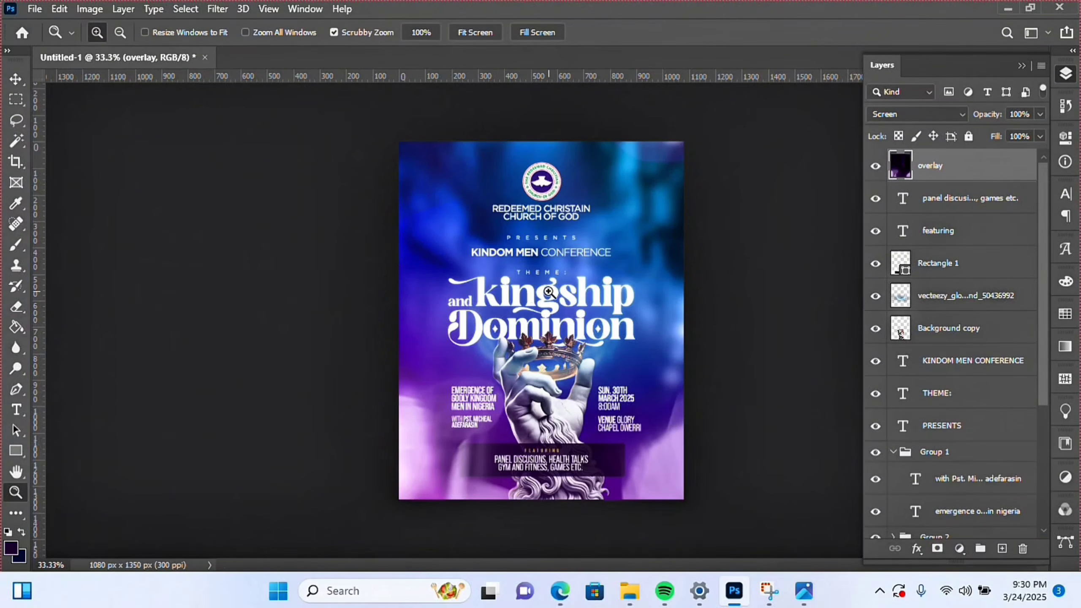
left_click(549, 292)
scroll(558, 288, "up", 3)
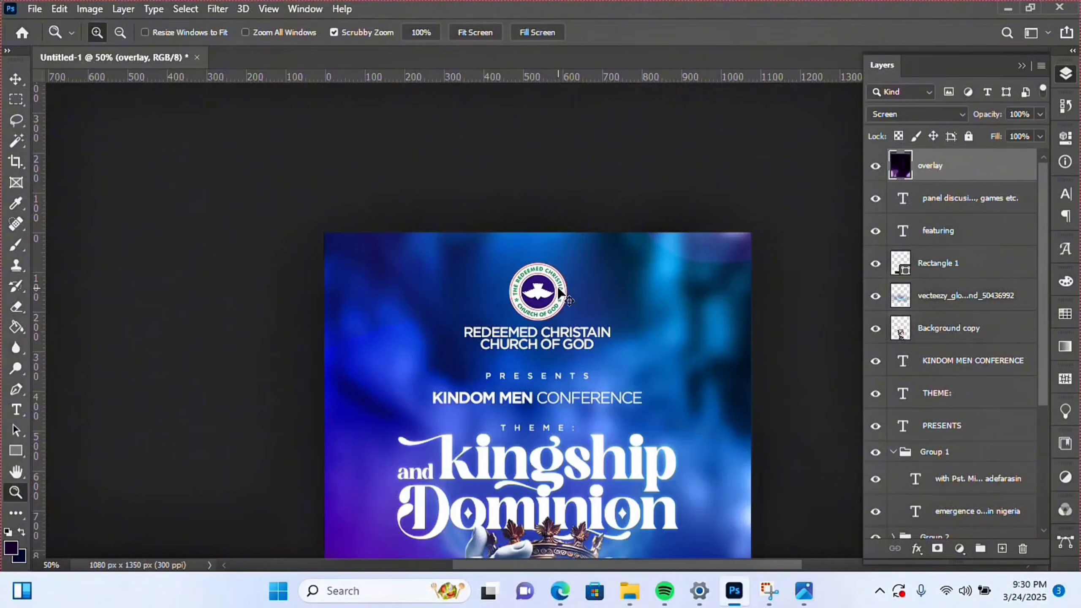
key("ctrl+t")
scroll(556, 272, "up", 3)
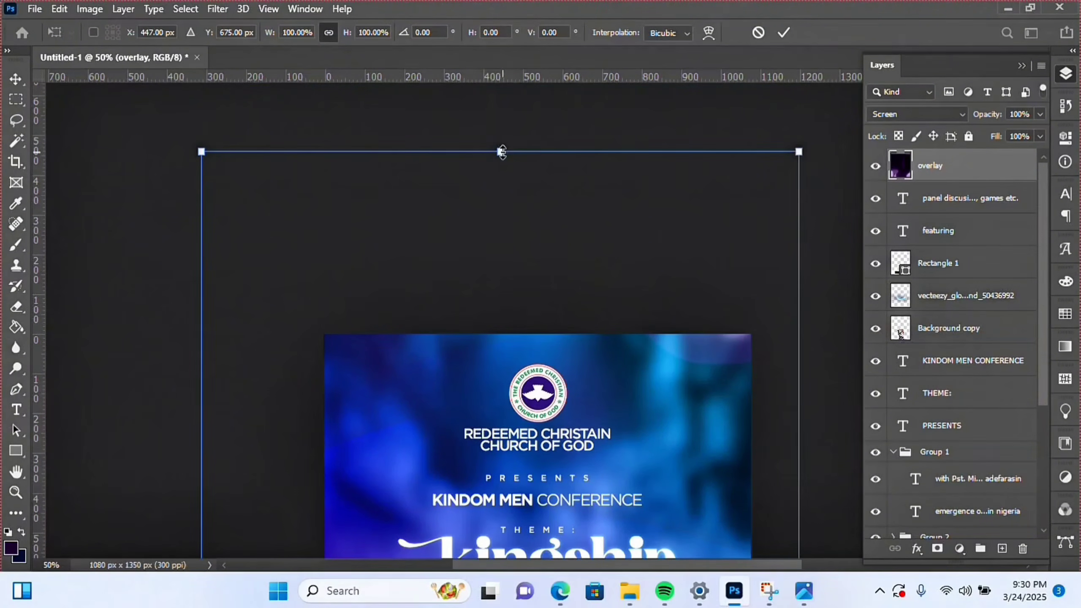
left_click_drag(502, 151, 501, 230)
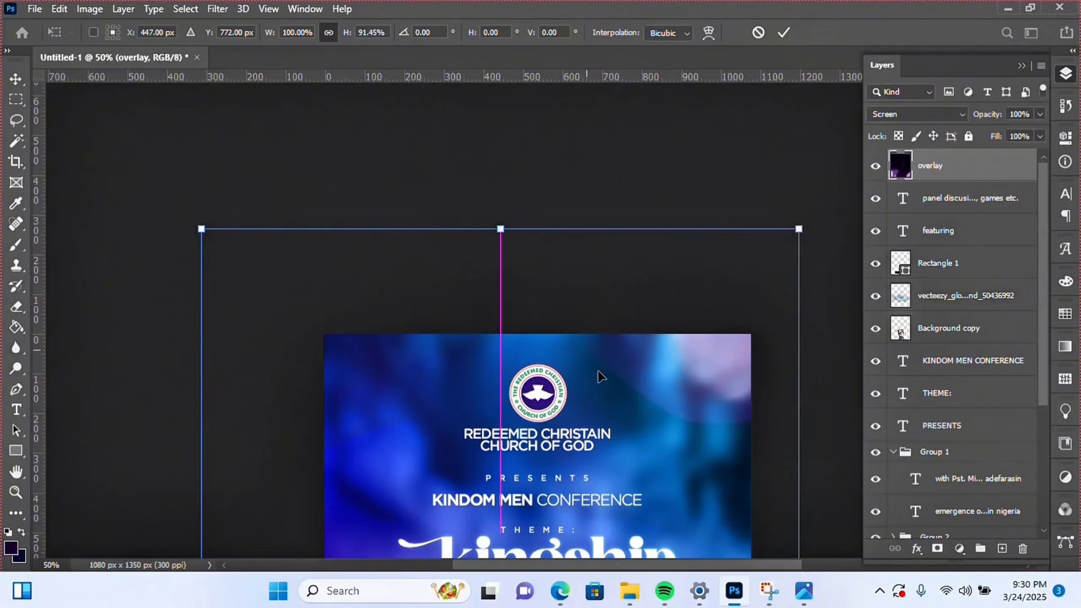
scroll(600, 376, "down", 8)
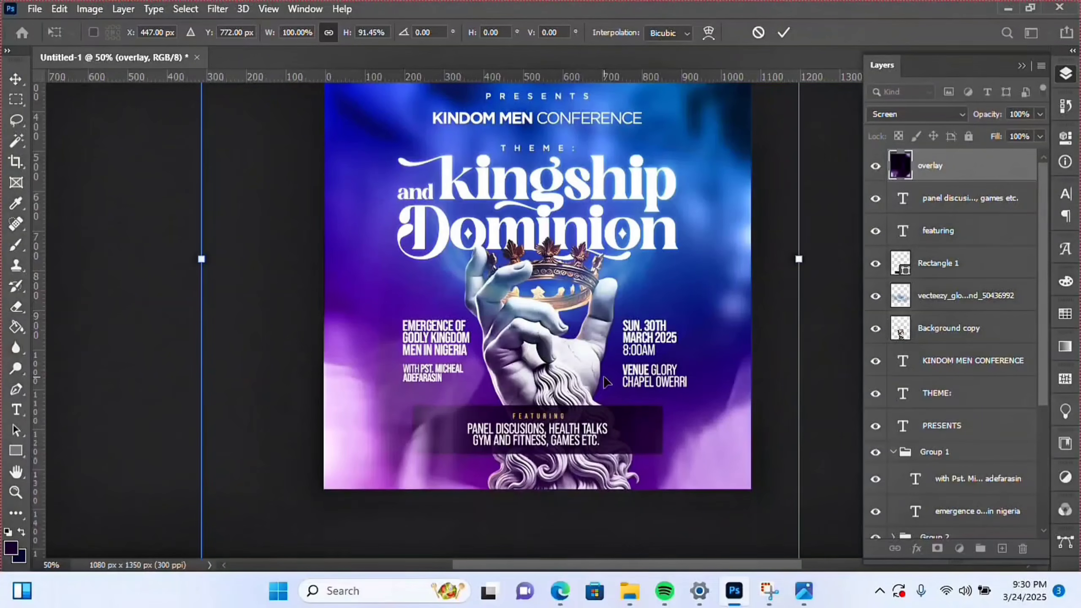
key("Return")
key("z")
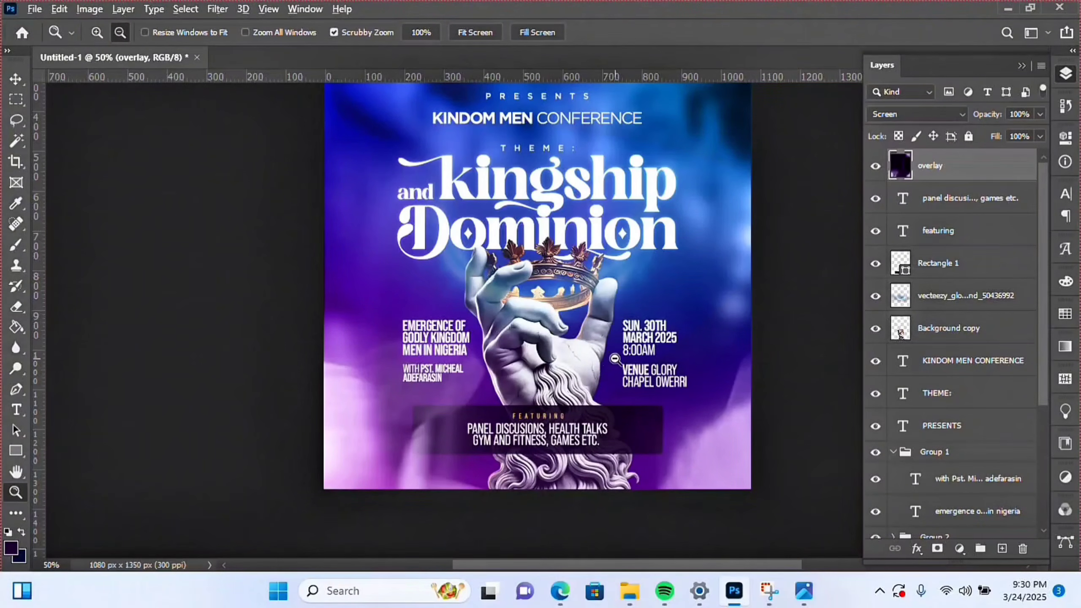
left_click(637, 331, "alt")
left_click(638, 332, "alt")
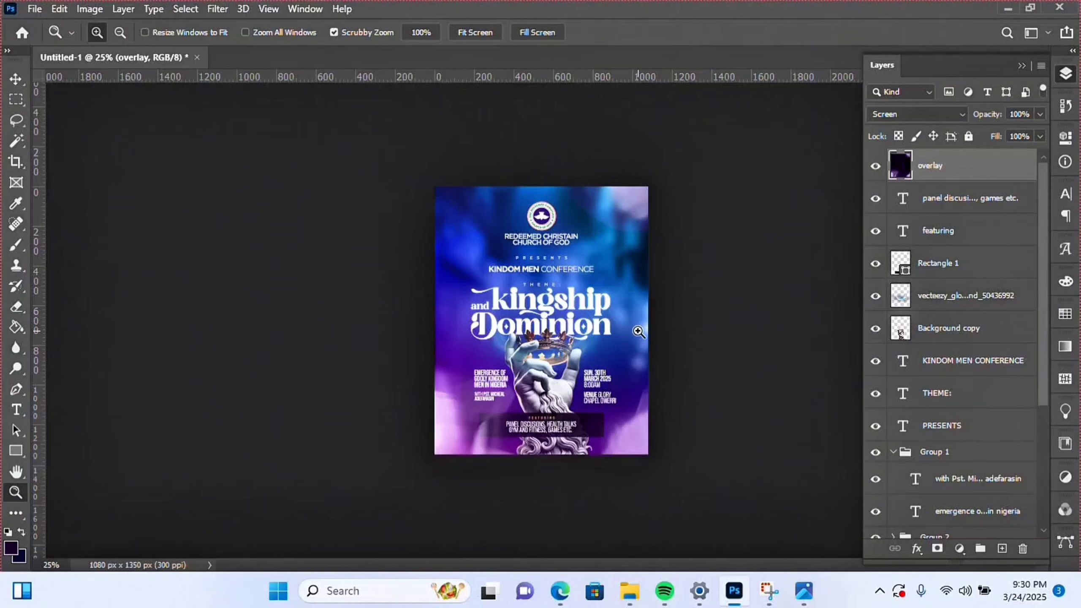
left_click(568, 340)
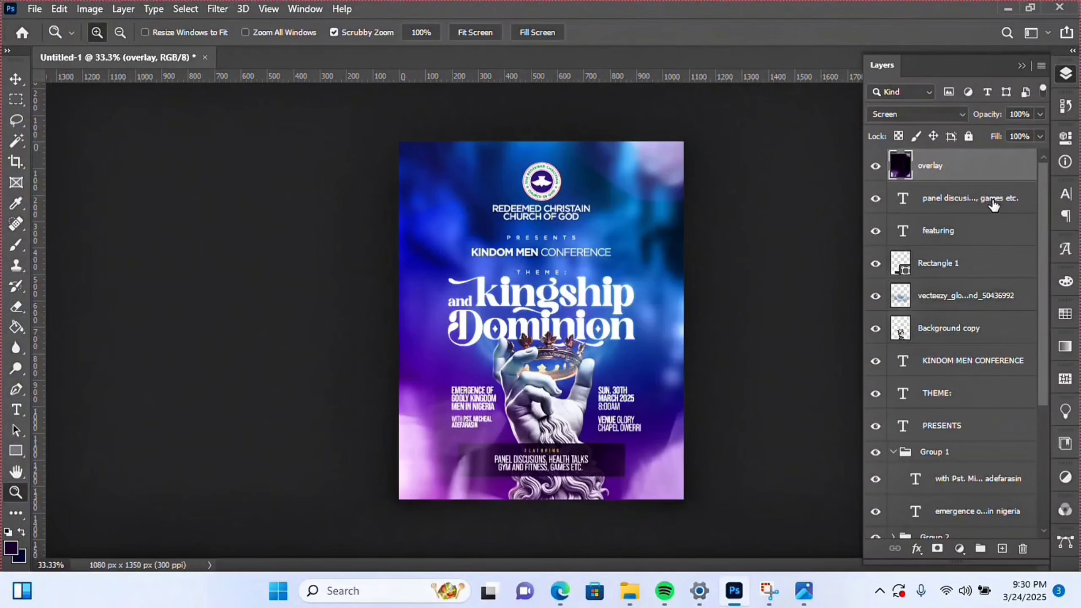
- Group the panel discussions, featuring and Rectangle 1 layers into a group named 'featuring'
left_click(993, 203)
left_click(970, 239, "shift")
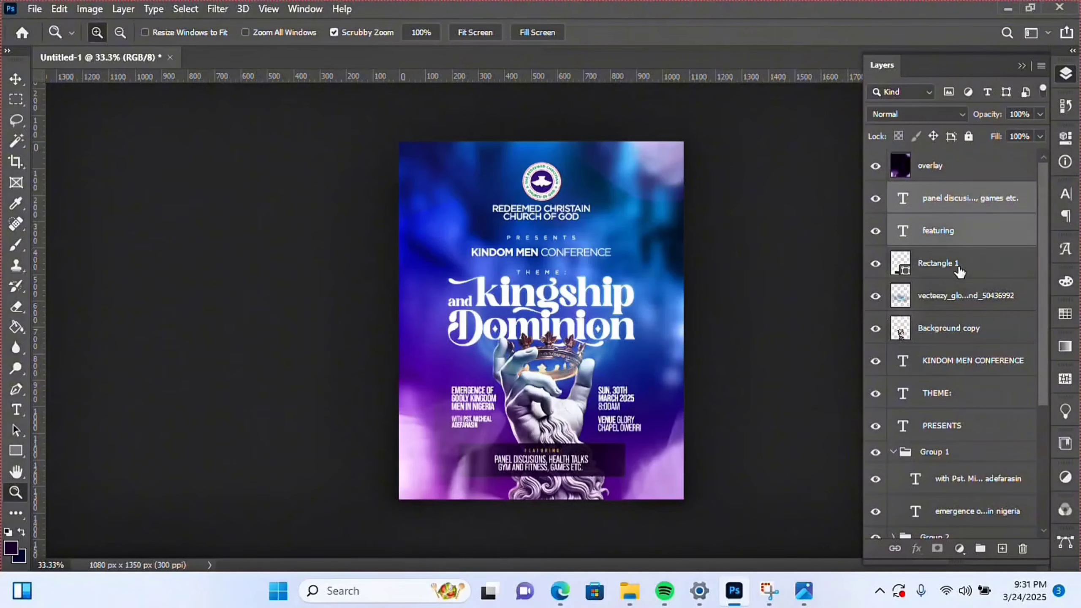
left_click(959, 271, "shift")
key("ctrl+g")
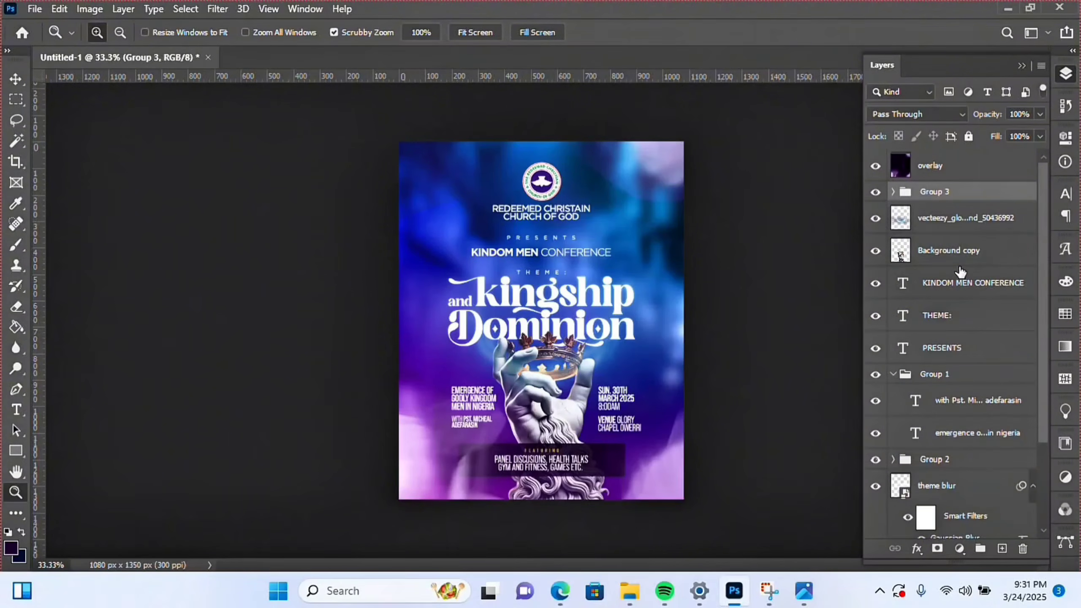
double_click(925, 192)
type("featuring")
key("Return")
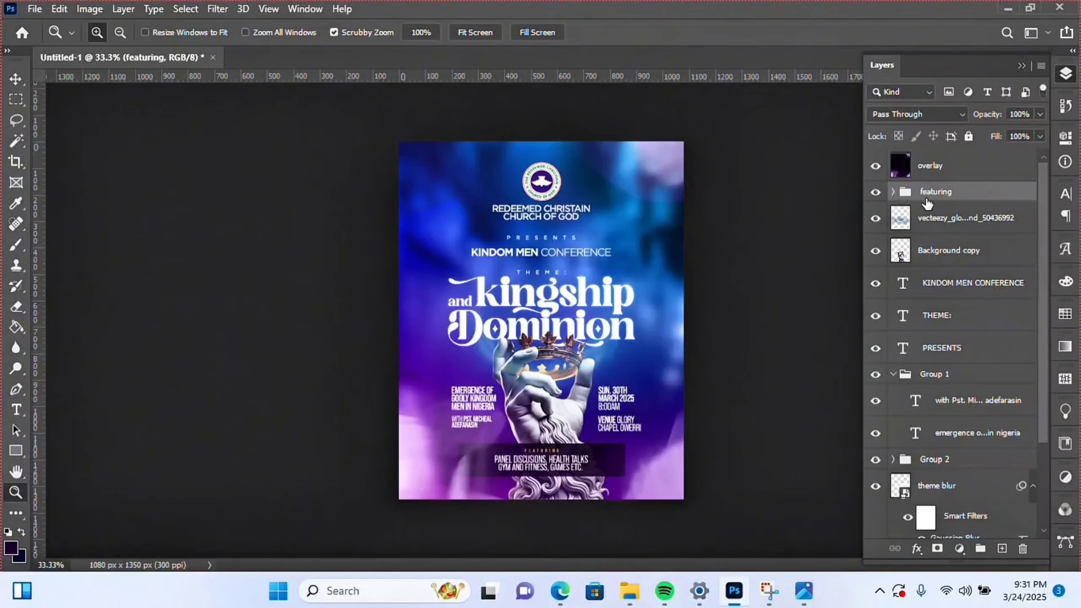
- Group the glowing ring and Background copy layers, and set the glow layer's fill to 57%
left_click(929, 228)
left_click(940, 255, "shift")
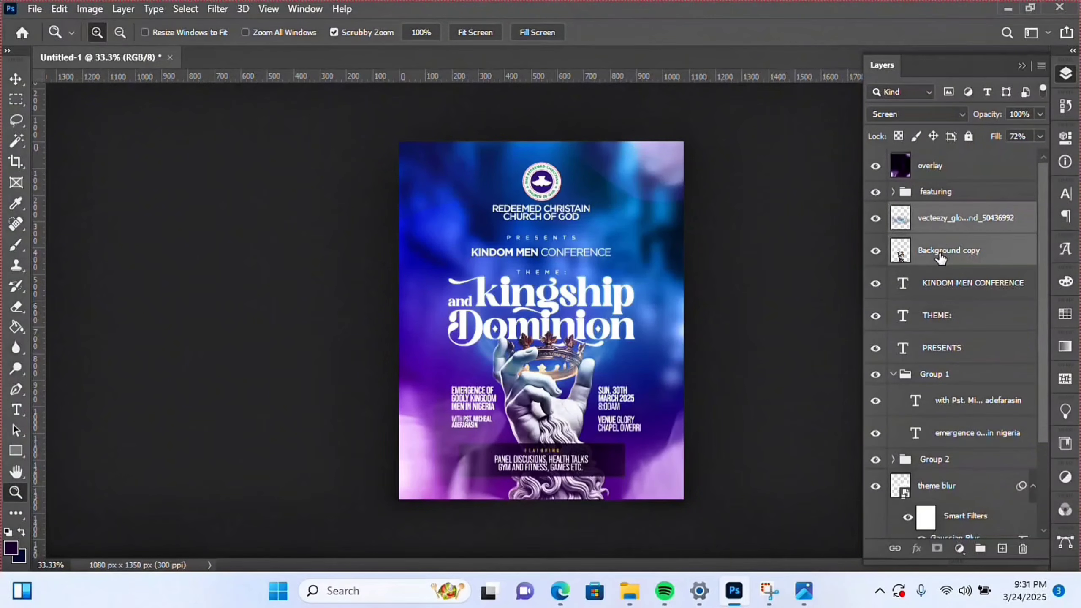
key("ctrl+g")
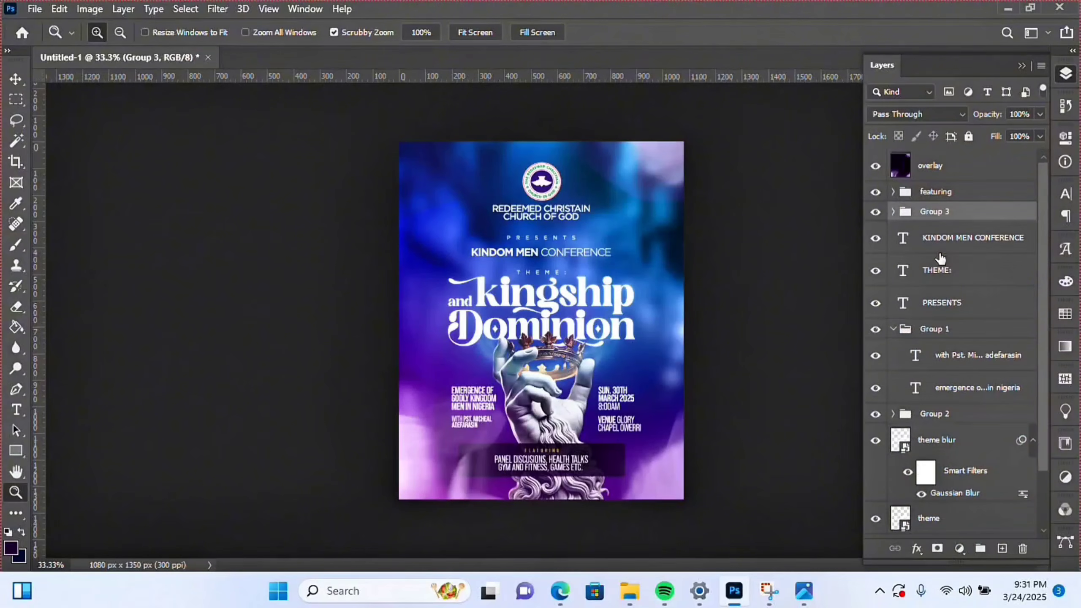
left_click(893, 211)
left_click(876, 239)
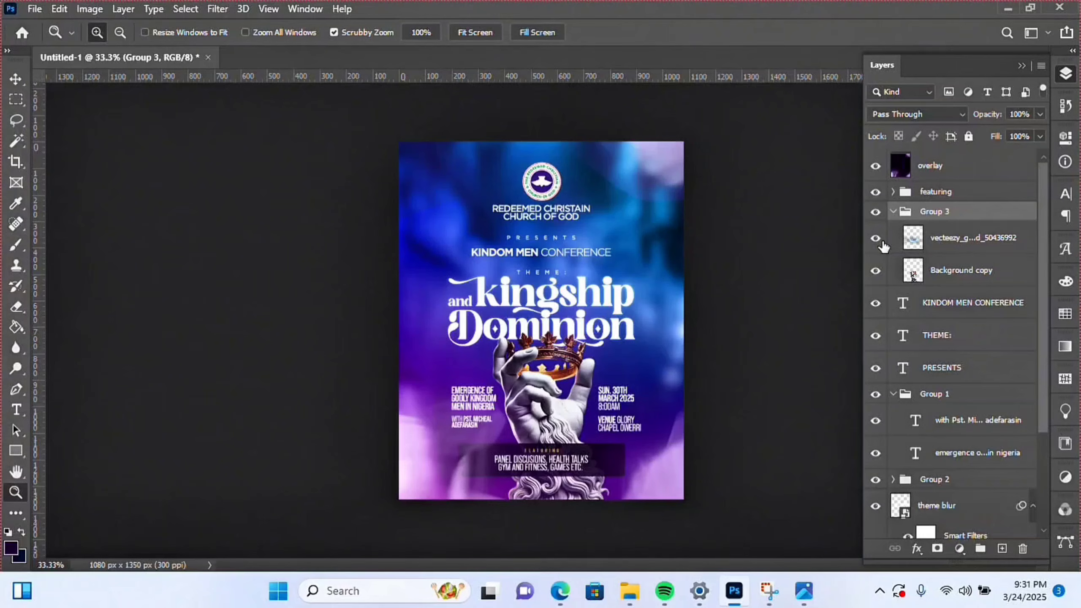
left_click(877, 239)
left_click(930, 245)
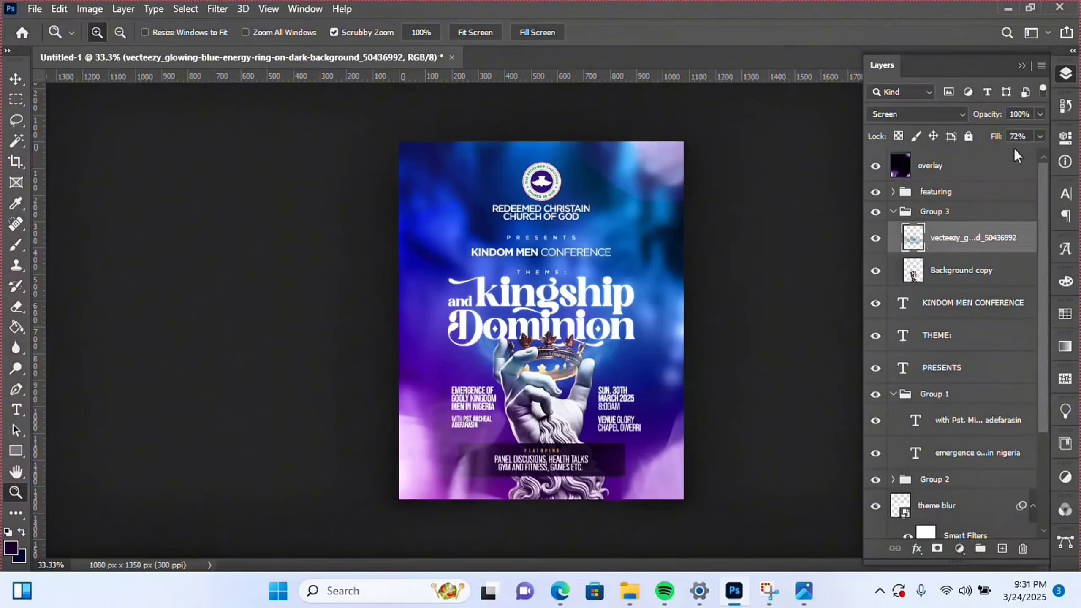
left_click(1039, 137)
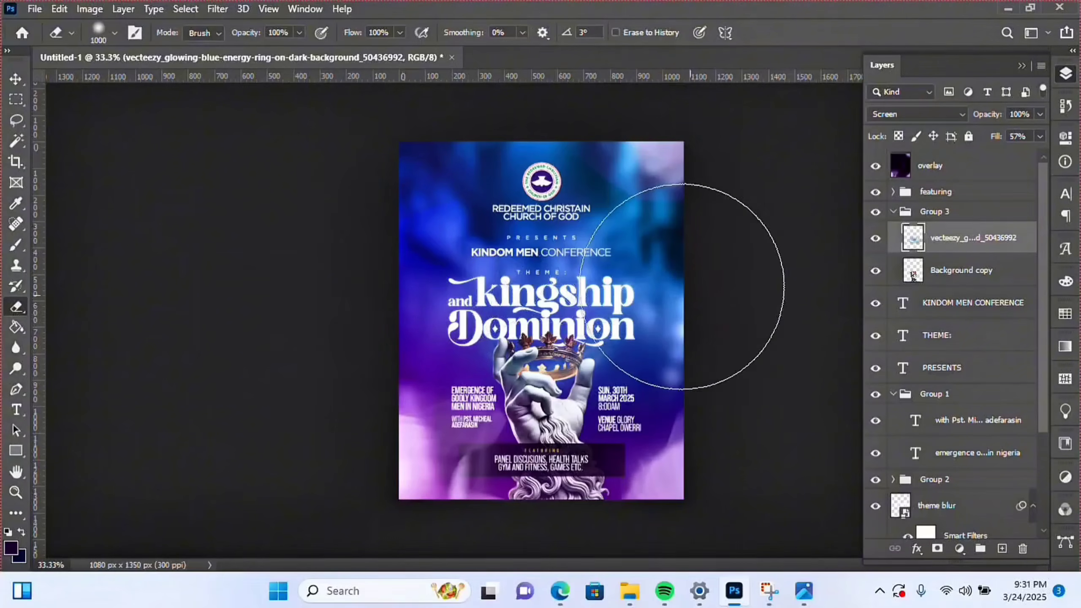
key("v")
- Name the hand-and-glow group 'hand crown'
left_click(893, 212)
double_click(934, 212)
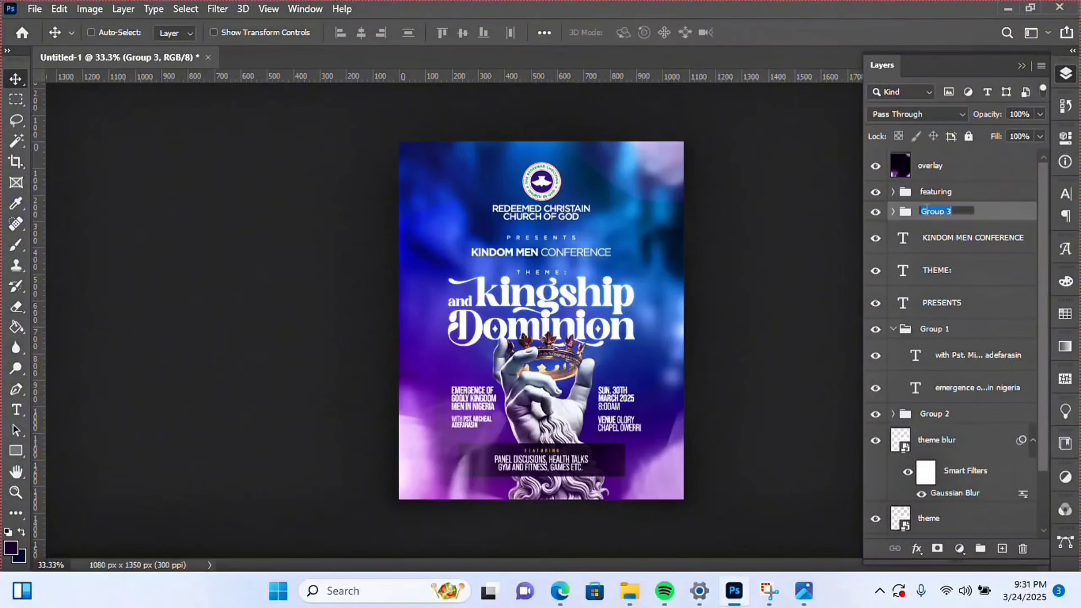
type("hand crown")
- Group KINDOM MEN CONFERENCE, THEME: and PRESENTS into a group named 'header'
left_click(974, 246)
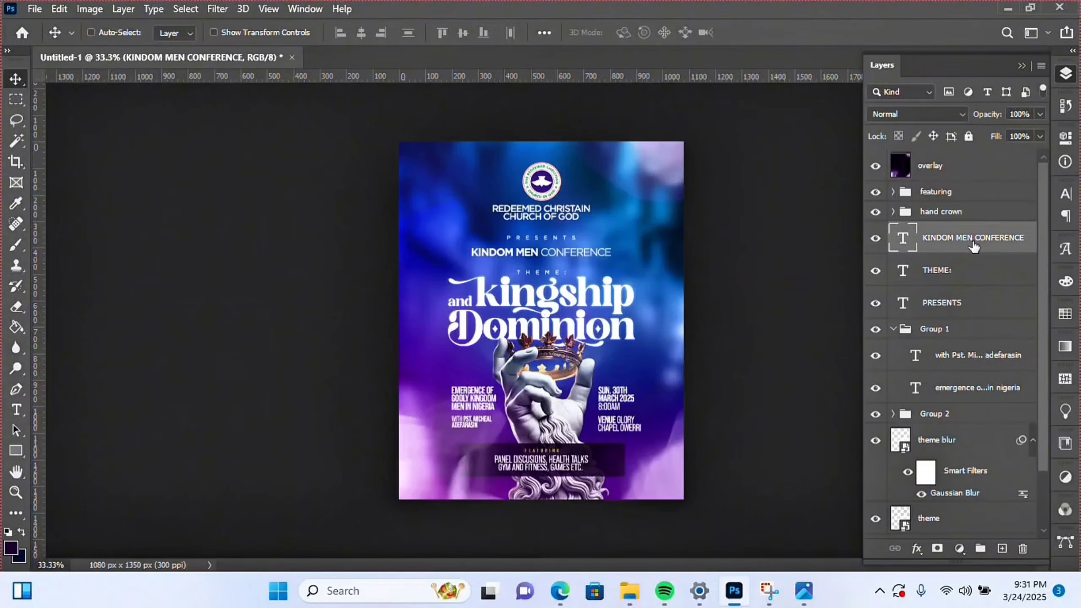
left_click(966, 279, "shift")
key("ctrl+g")
double_click(934, 230)
type("header")
left_click(915, 257)
left_click_drag(915, 259, 935, 232)
- Combine Group 1 and Group 2 into a parent group named 'details'
left_click(893, 251)
left_click(932, 252)
left_click(928, 272, "shift")
key("ctrl+g")
double_click(936, 252)
type("details")
key("Return")
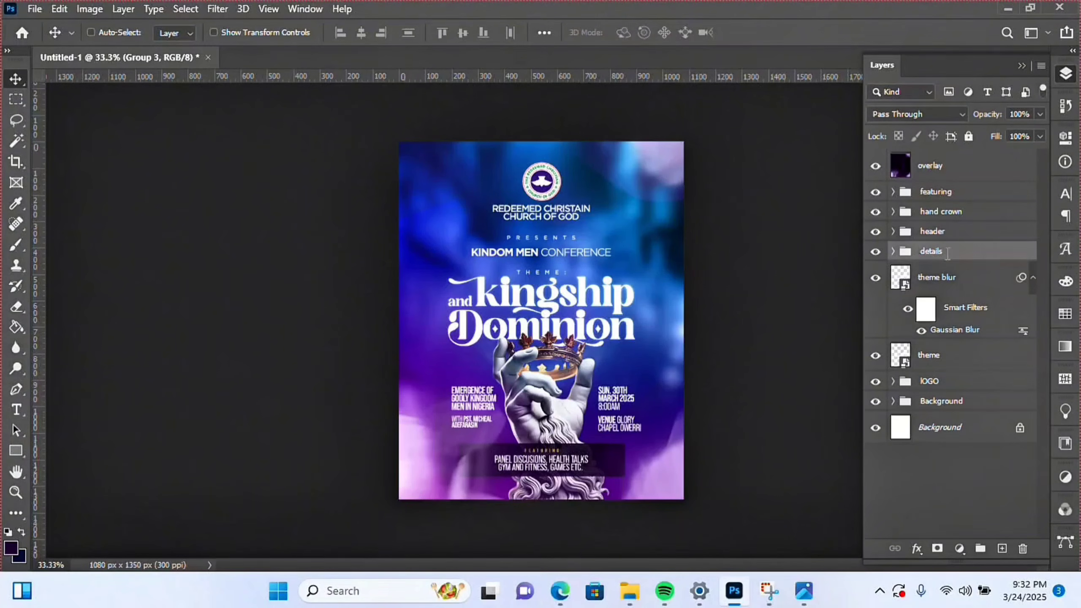
- Group the theme blur and theme layers into a group named 'theme'
left_click(936, 277)
left_click(936, 355, "shift")
key("ctrl+g")
double_click(932, 271)
type("theme")
key("Return")
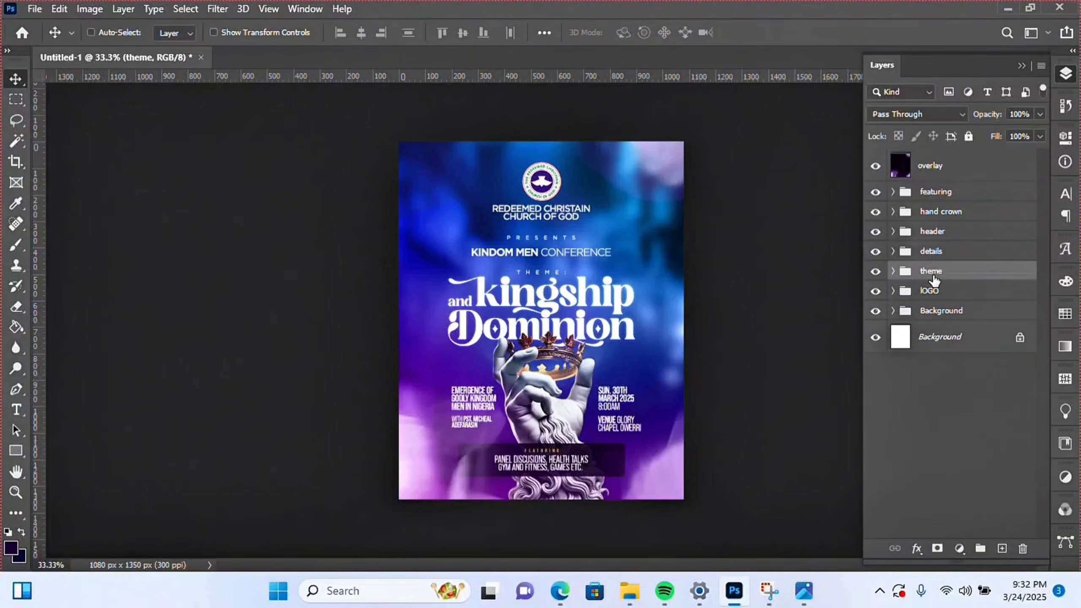